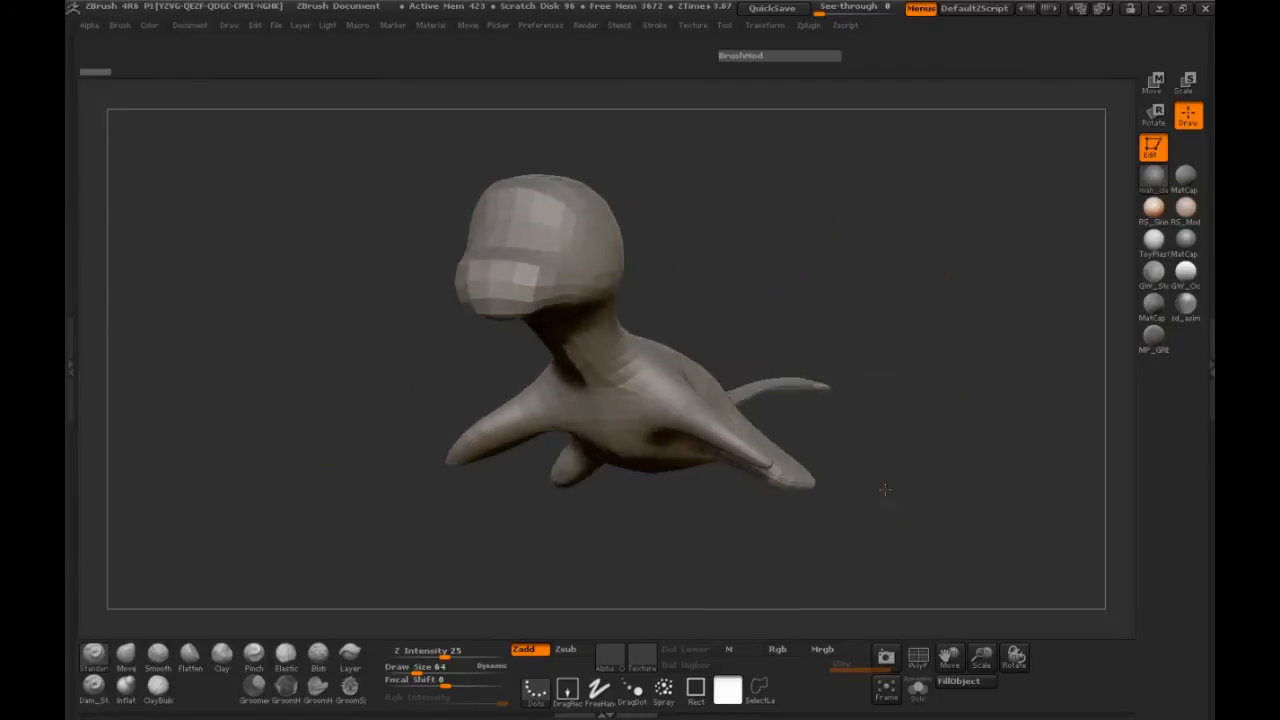
Examine the blocky long-necked creature base mesh from the sides, front and above
left_click_drag(380, 454, 351, 455)
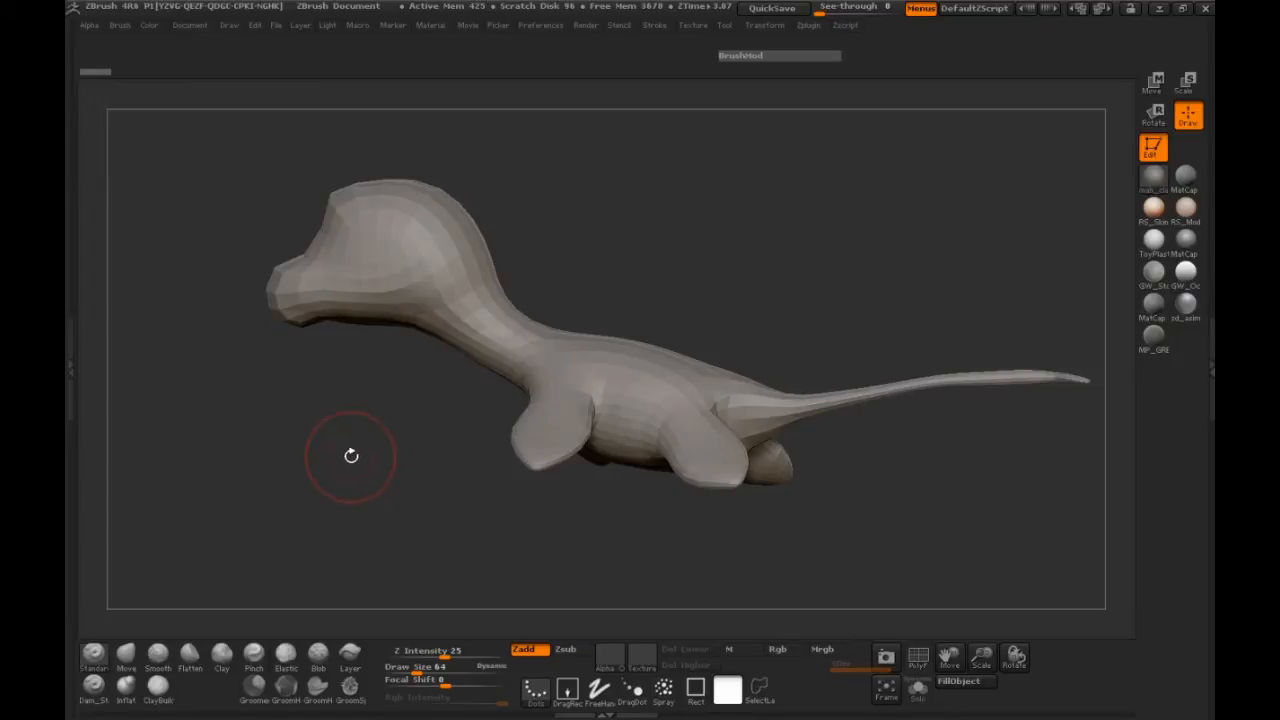
mouse_move(337, 463)
left_mouse_down()
mouse_move(396, 470)
mouse_move(375, 479)
left_mouse_up()
mouse_move(870, 485)
left_mouse_down()
mouse_move(902, 498)
mouse_move(806, 526)
mouse_move(669, 531)
mouse_move(455, 512)
left_mouse_up()
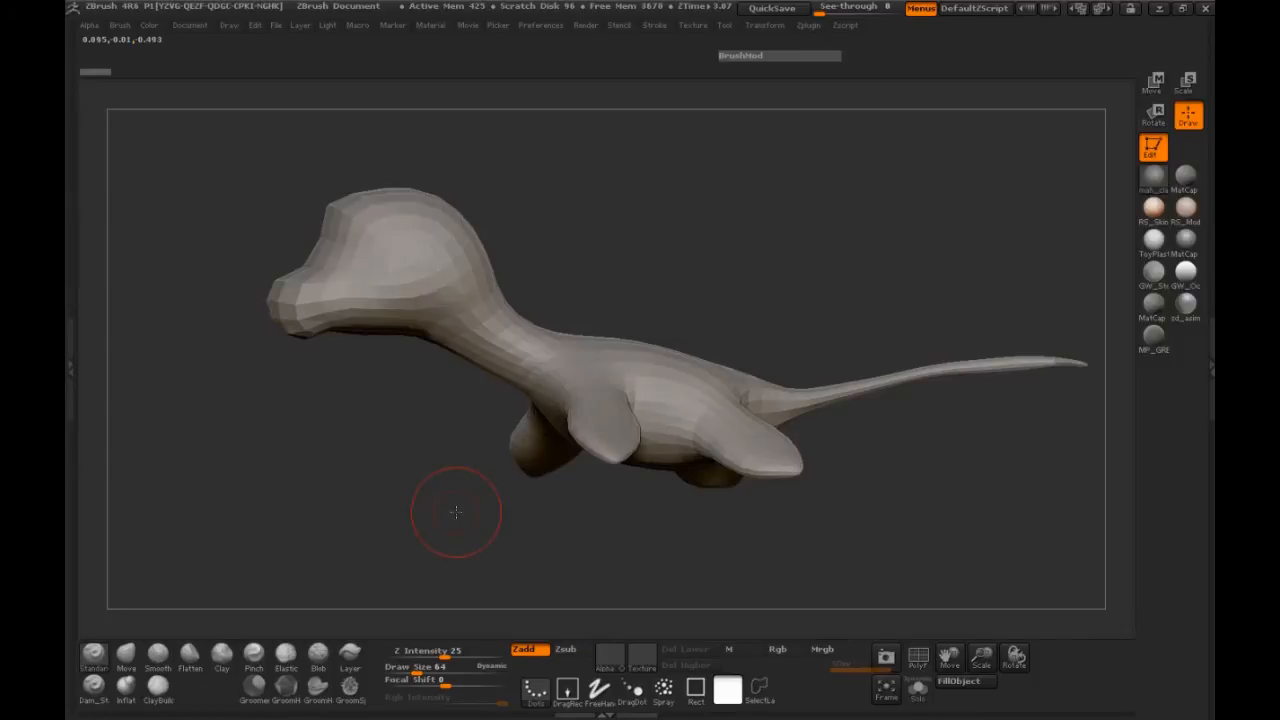
left_click_drag(370, 420, 350, 435)
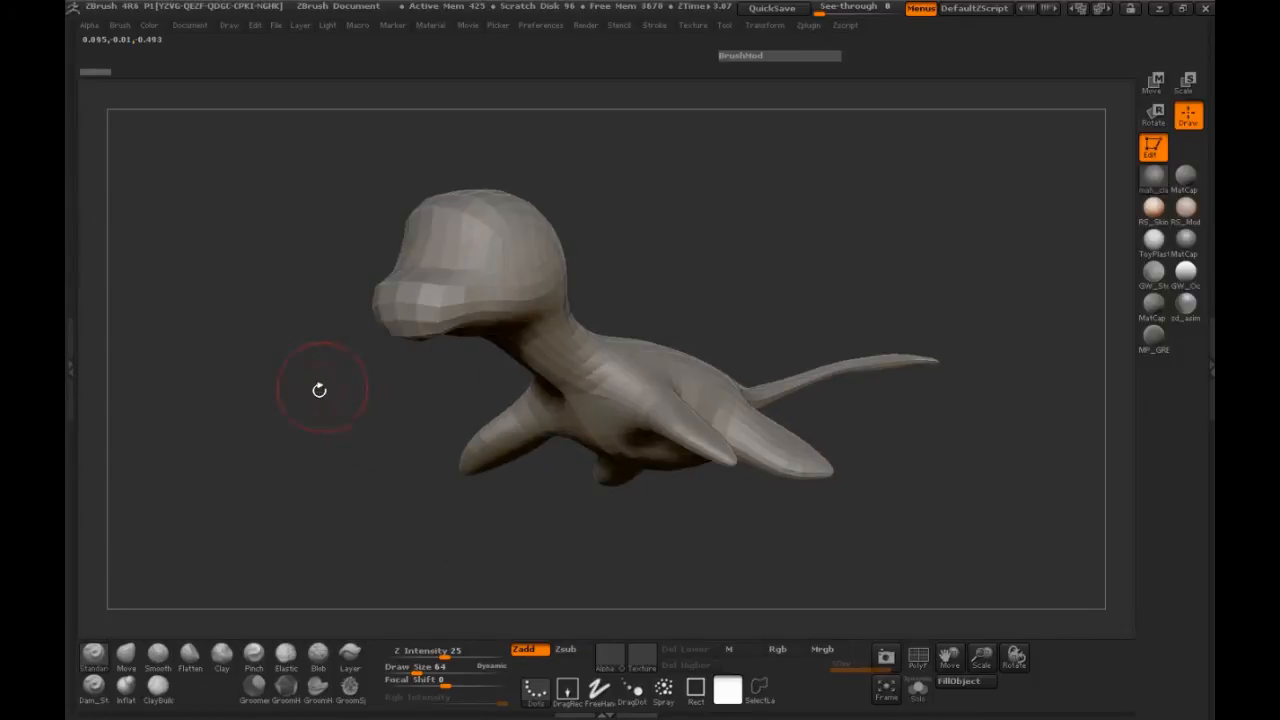
left_click_drag(337, 383, 422, 371)
left_click_drag(603, 477, 571, 500)
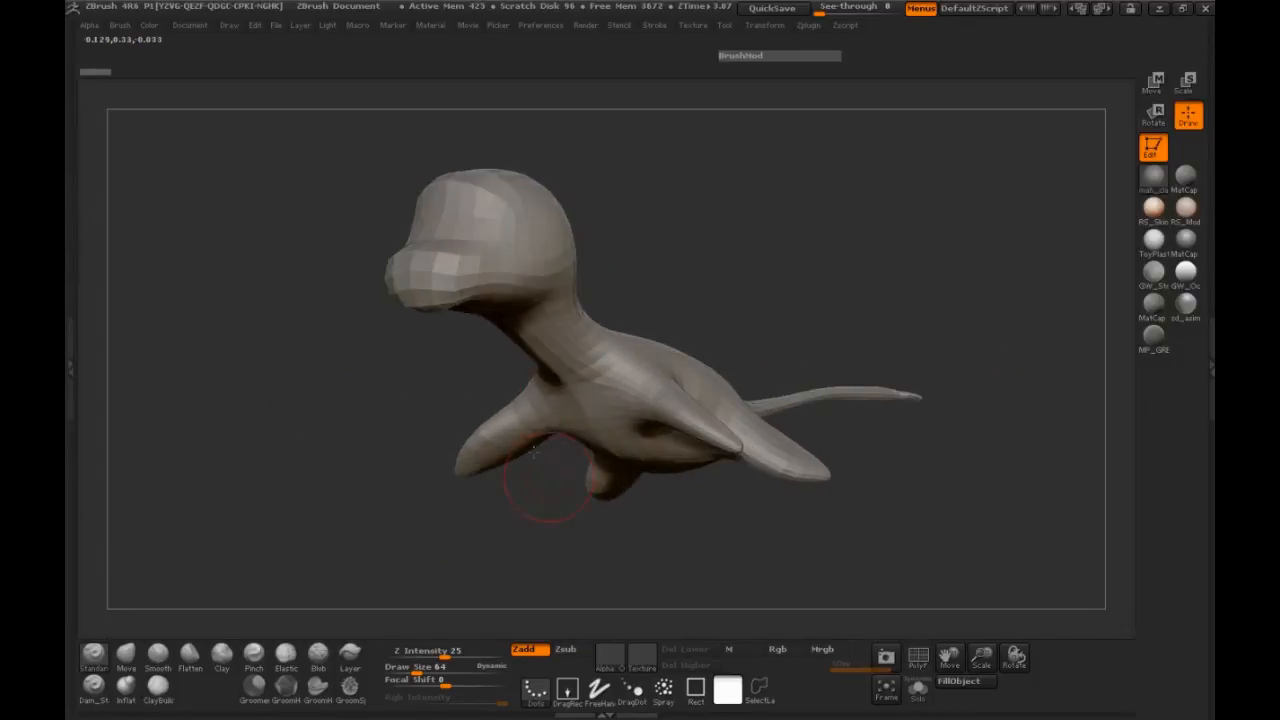
left_click_drag(385, 365, 356, 466)
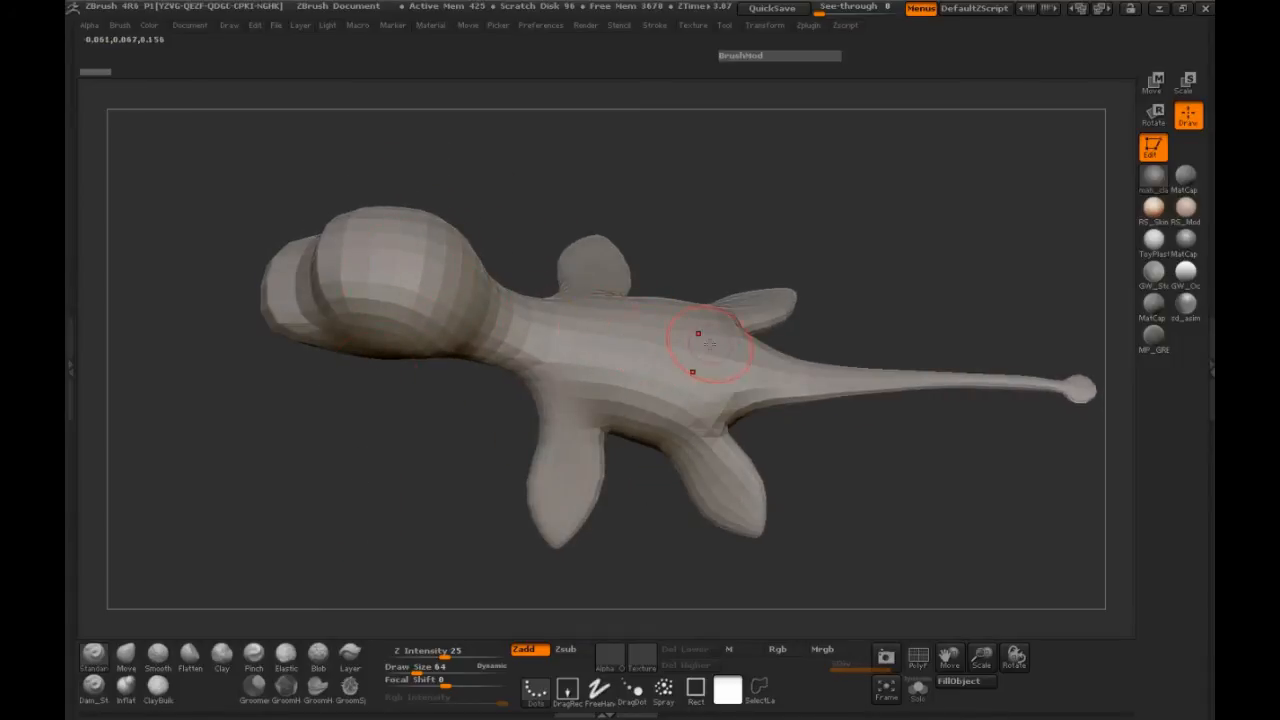
left_click_drag(860, 464, 897, 441)
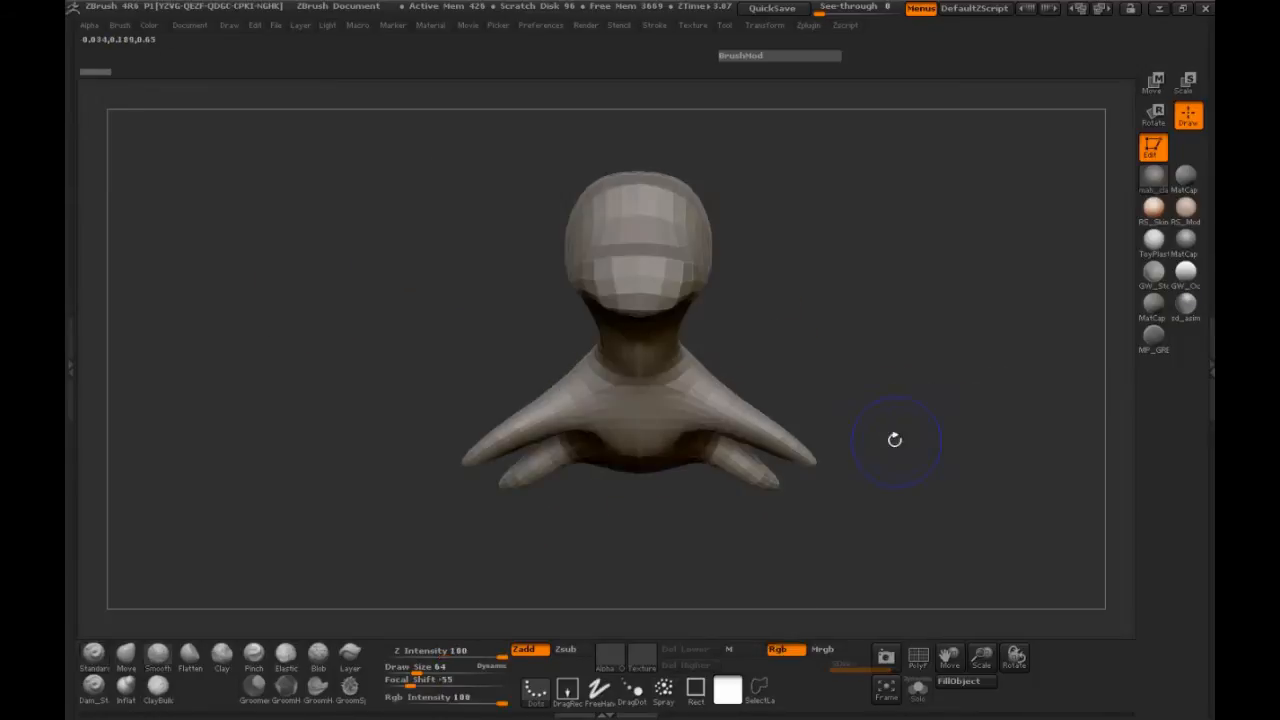
left_click_drag(846, 360, 340, 404)
Subdivide the creature mesh up to level 4 and step back down to subdivision level 3
key("ctrl")
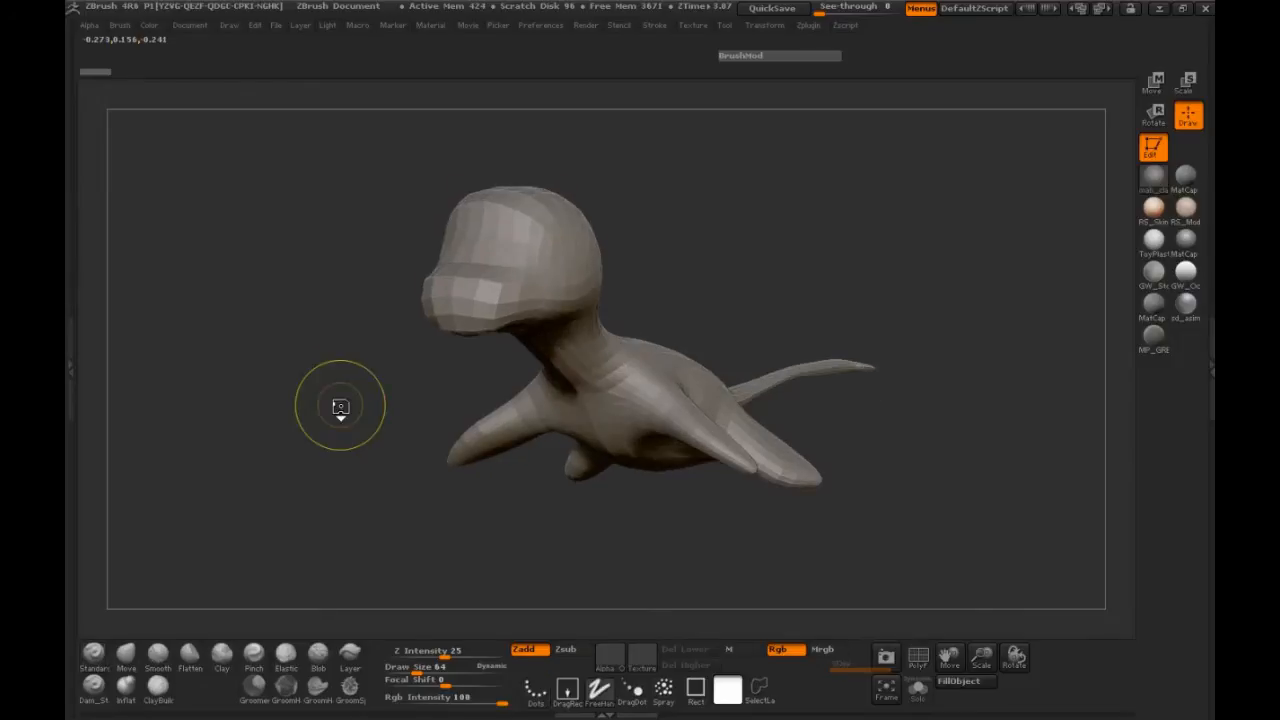
key("ctrl+d")
left_click_drag(340, 380, 369, 430)
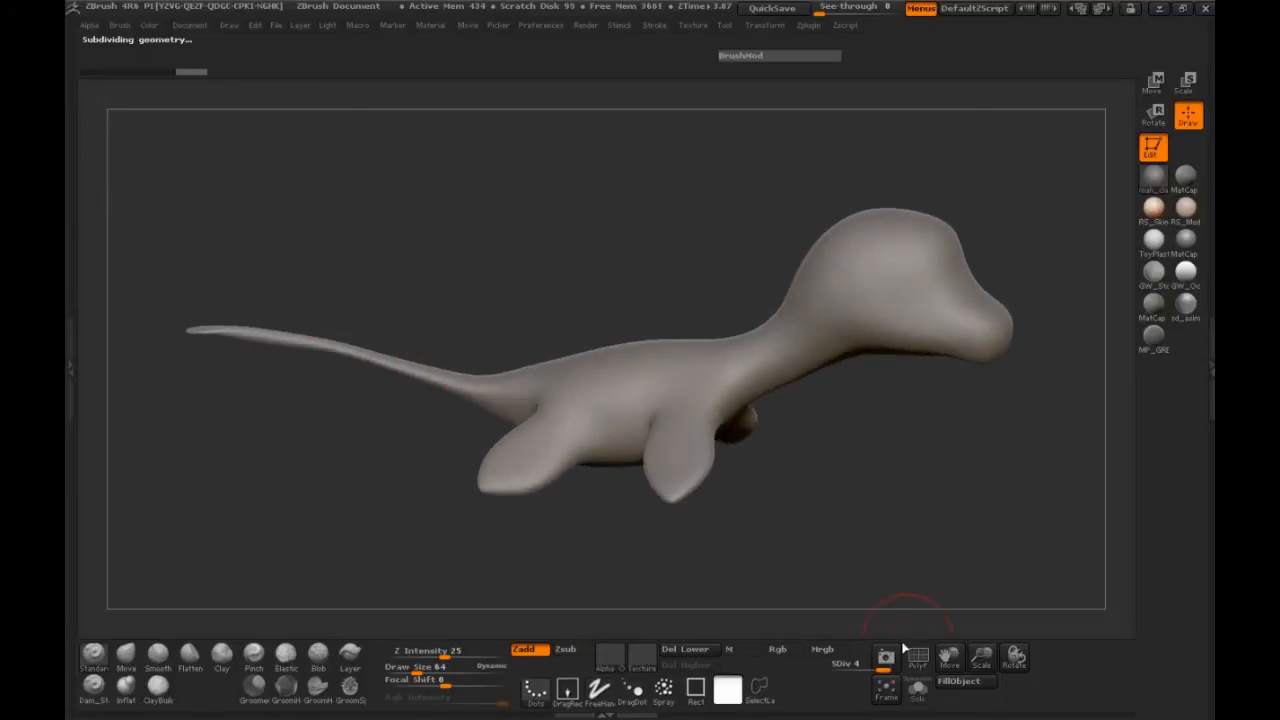
left_click_drag(885, 545, 797, 527)
key("shift")
key("shift+d")
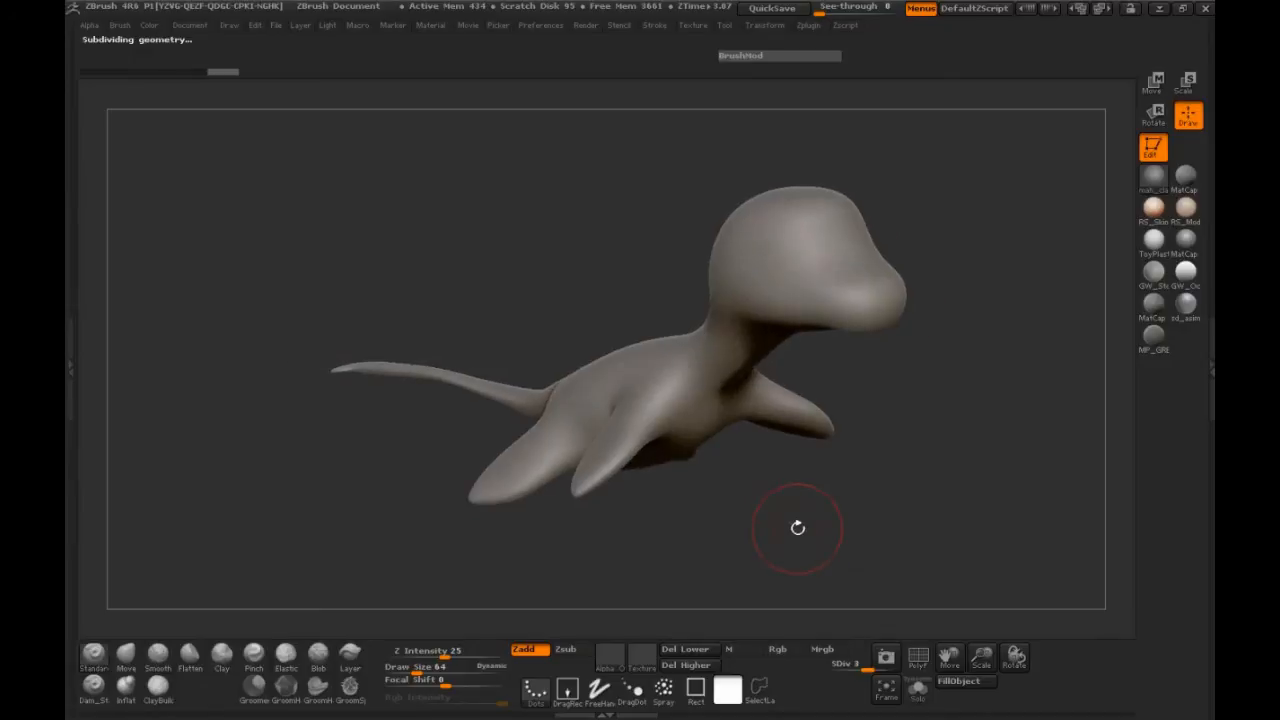
Display the polygon wireframe and delete the mesh's lower subdivision levels
left_click(920, 656)
left_click_drag(874, 537, 893, 527)
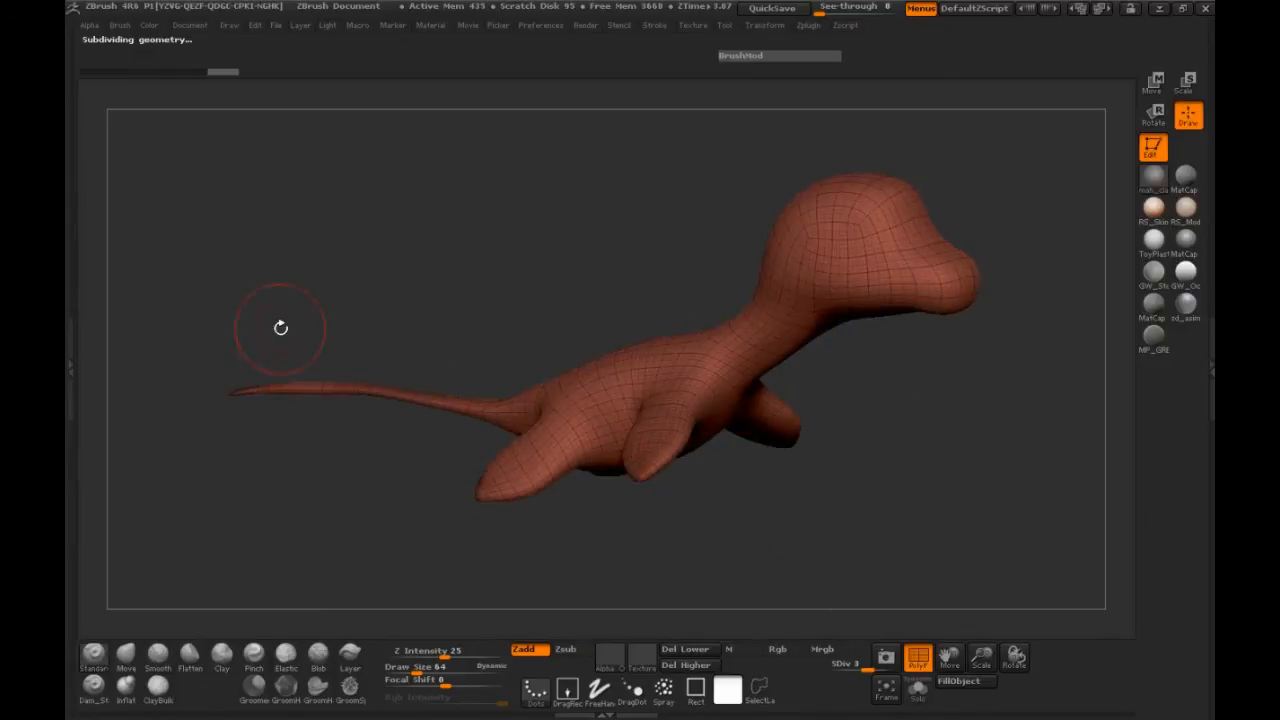
left_click(70, 333)
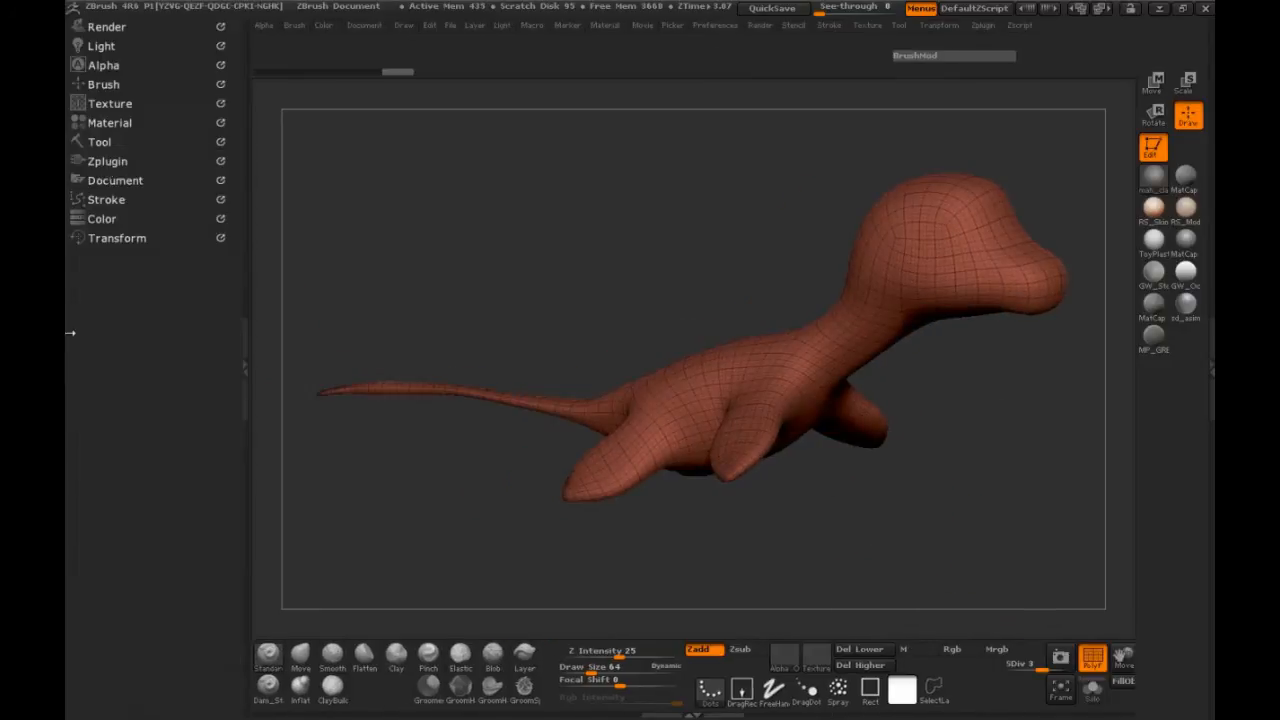
left_click(108, 140)
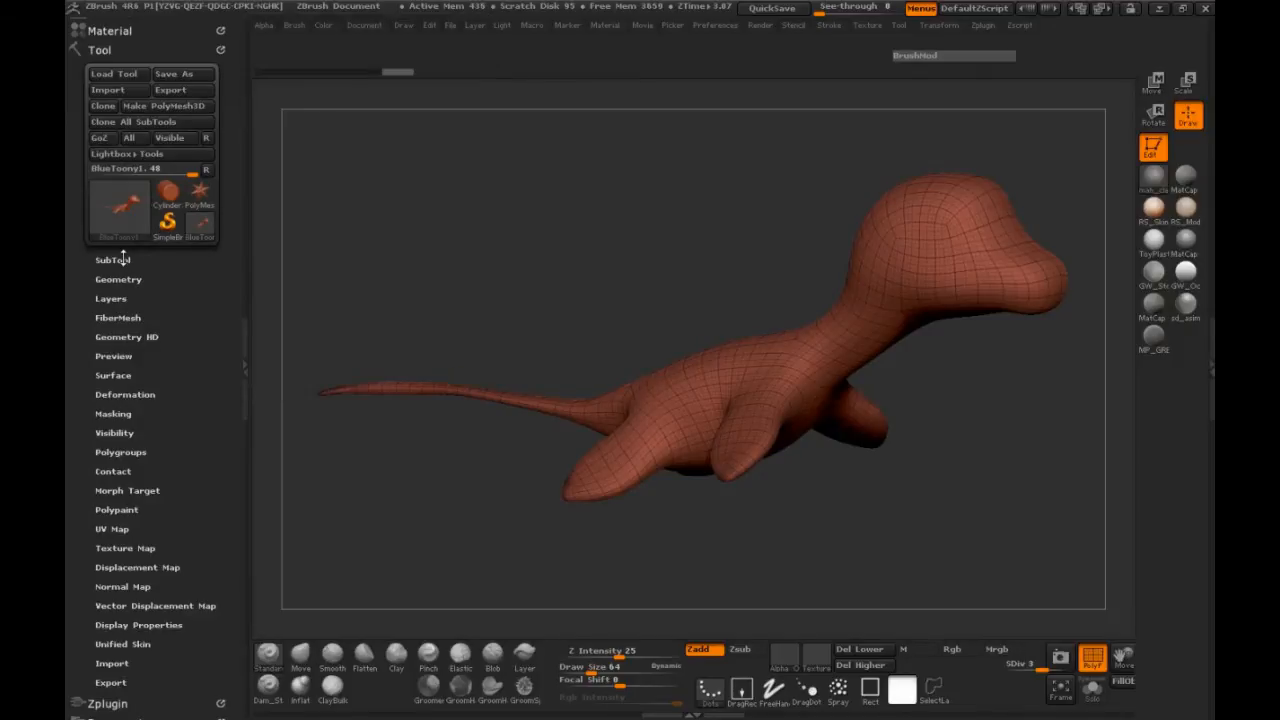
left_click(118, 279)
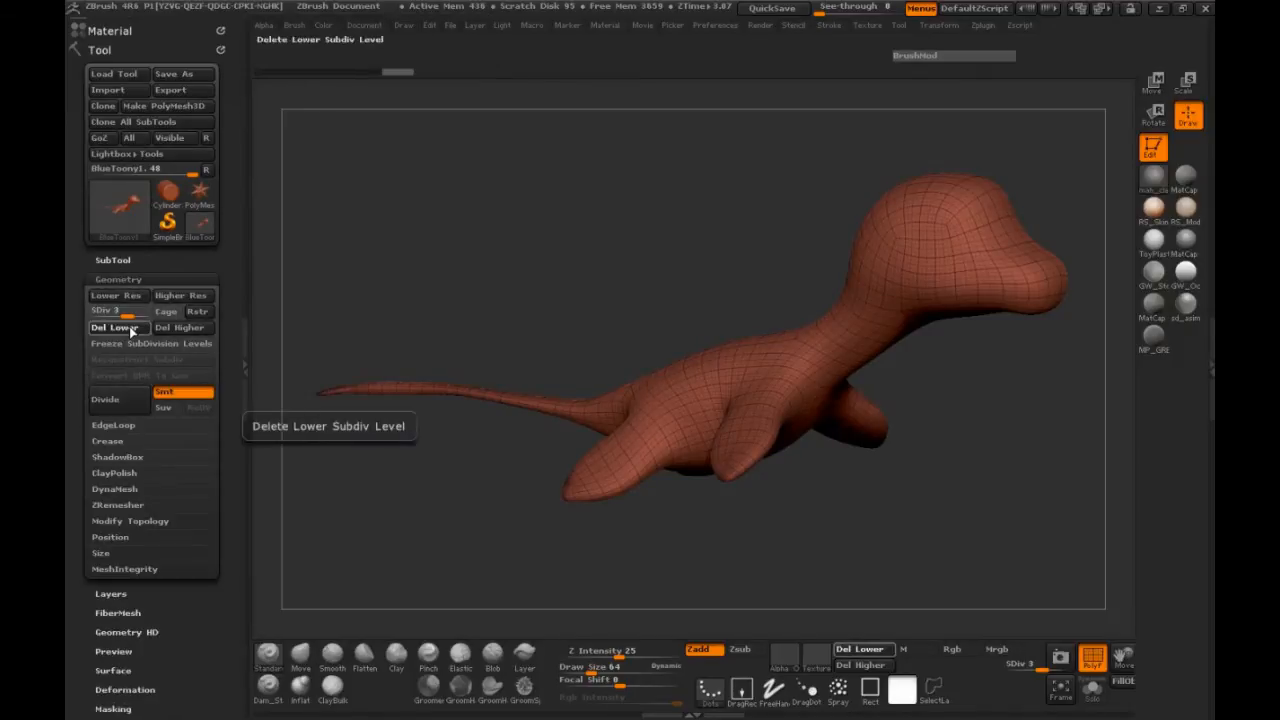
left_click(129, 326)
Subdivide the mesh again to add higher levels and step down to subdivision level 1
mouse_move(451, 289)
left_mouse_down()
mouse_move(470, 285)
mouse_move(443, 277)
mouse_move(517, 292)
mouse_move(403, 323)
mouse_move(374, 463)
left_mouse_up()
key("ctrl+z")
key("shift+d")
key("shift+d")
left_click_drag(355, 390, 429, 440)
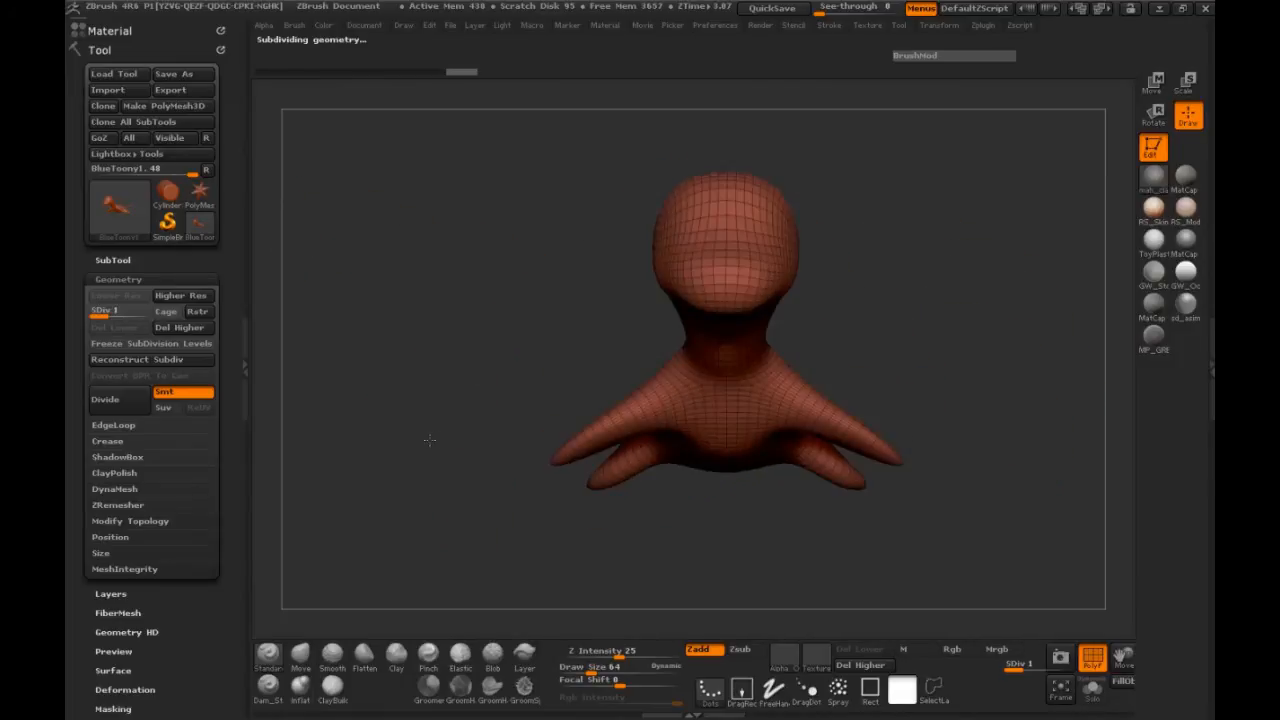
left_click_drag(492, 386, 409, 401)
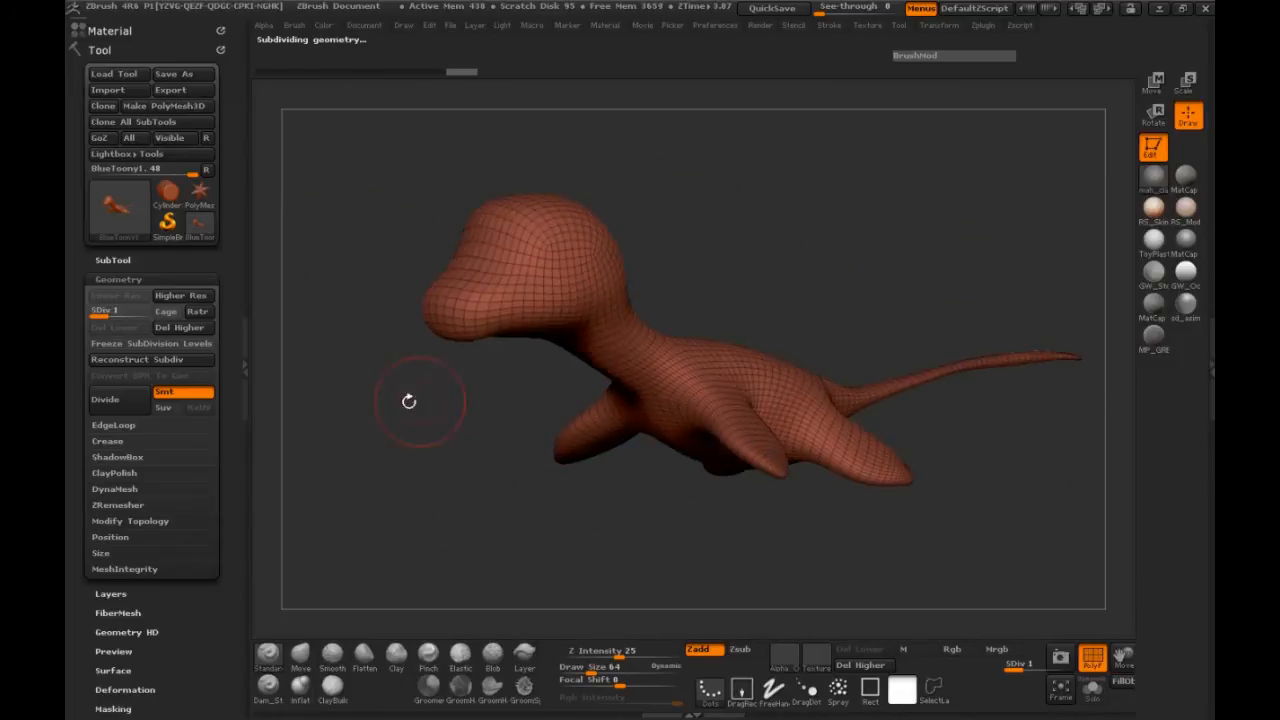
Return to subdivision level 3, put away the geometry settings and hide the polygon wireframe
left_click(124, 280)
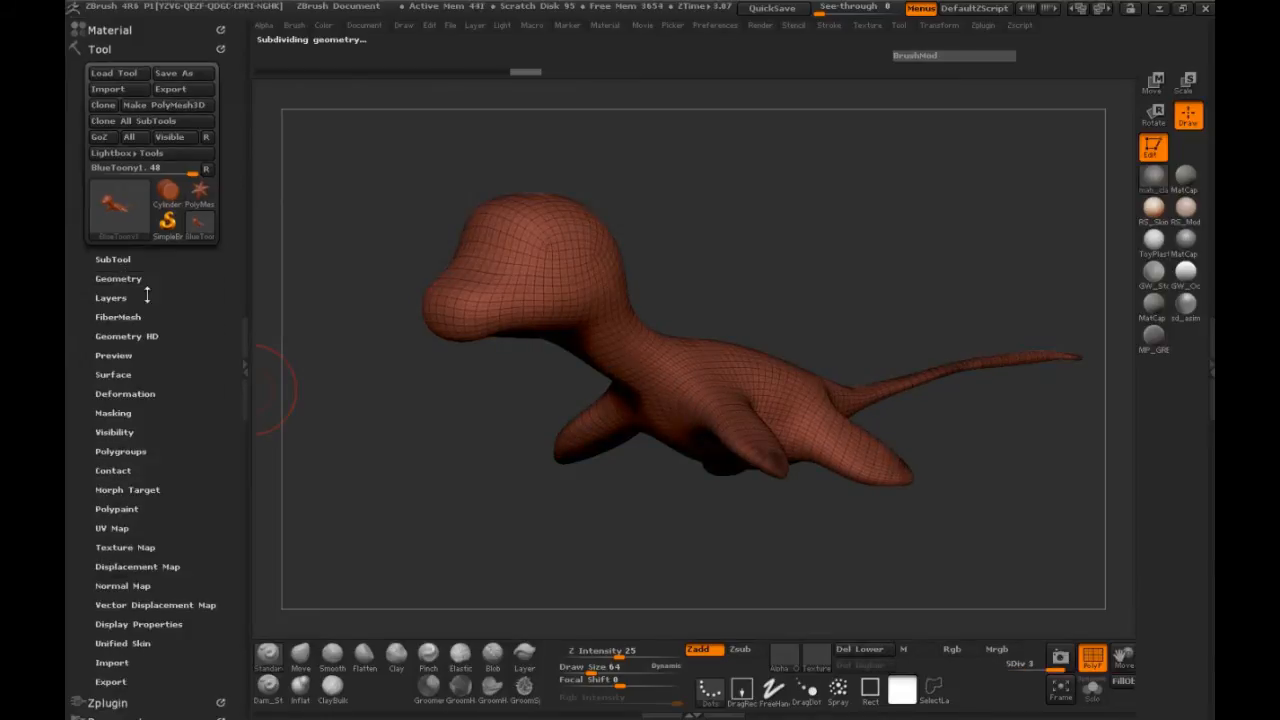
left_click(242, 367)
left_click_drag(258, 389, 361, 389)
left_click(918, 657)
Set up the Dam_Standard brush for the head with Z Intensity 12, Draw Size 21 and the FreeHand stroke
left_click_drag(419, 354, 398, 245)
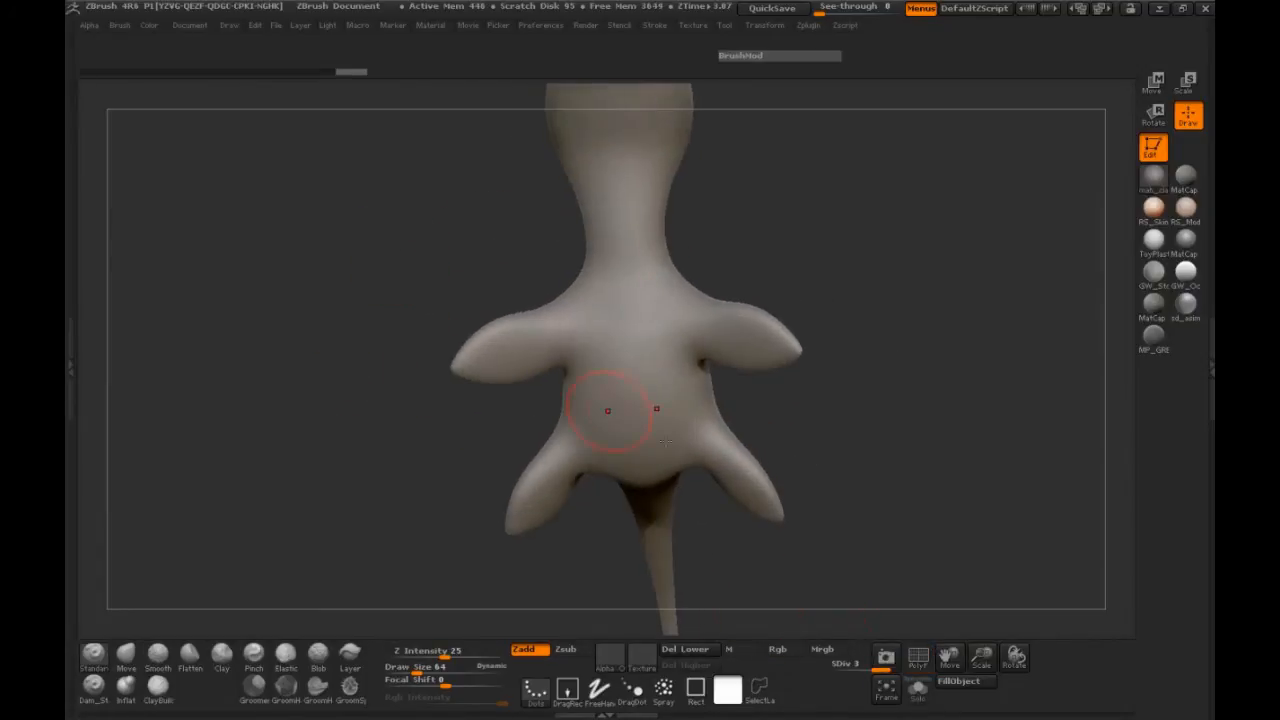
left_click_drag(984, 659, 1003, 668)
left_click_drag(920, 293, 920, 565, "alt")
left_click_drag(869, 428, 875, 482)
left_click(93, 685)
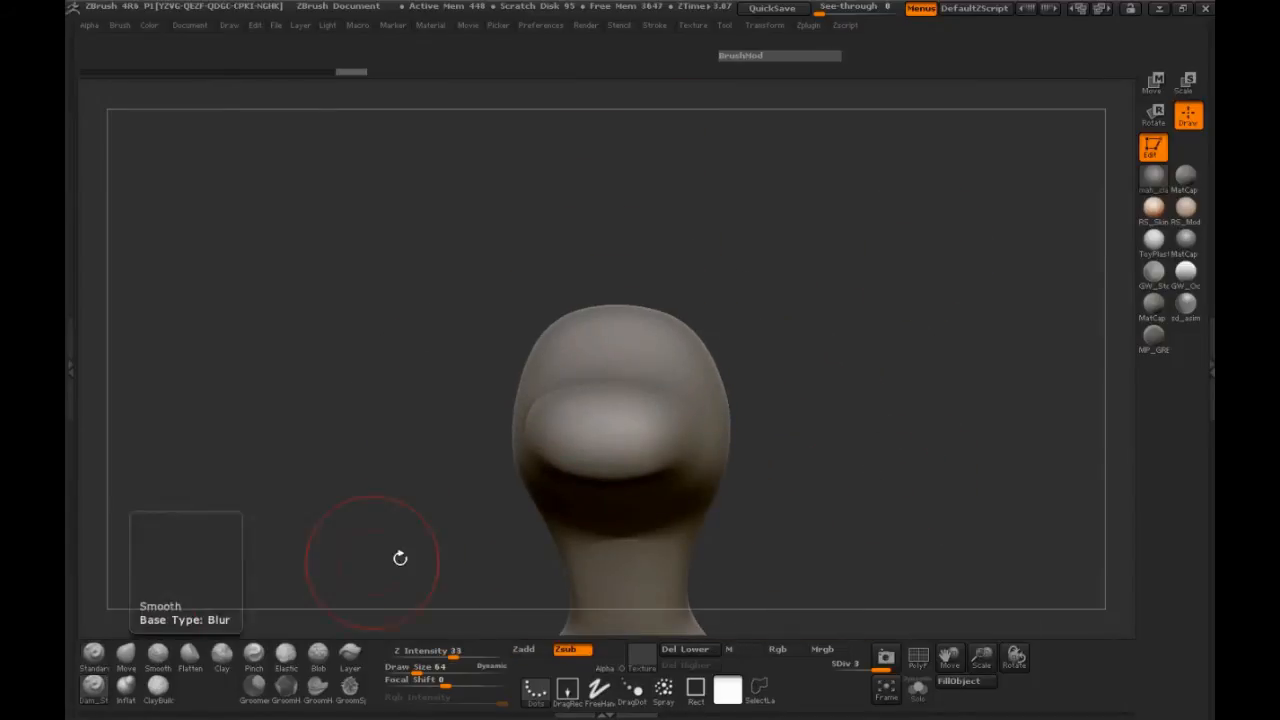
left_click_drag(455, 652, 437, 652)
left_click_drag(468, 490, 474, 560)
key("space")
left_click_drag(632, 350, 620, 351)
left_click(599, 690)
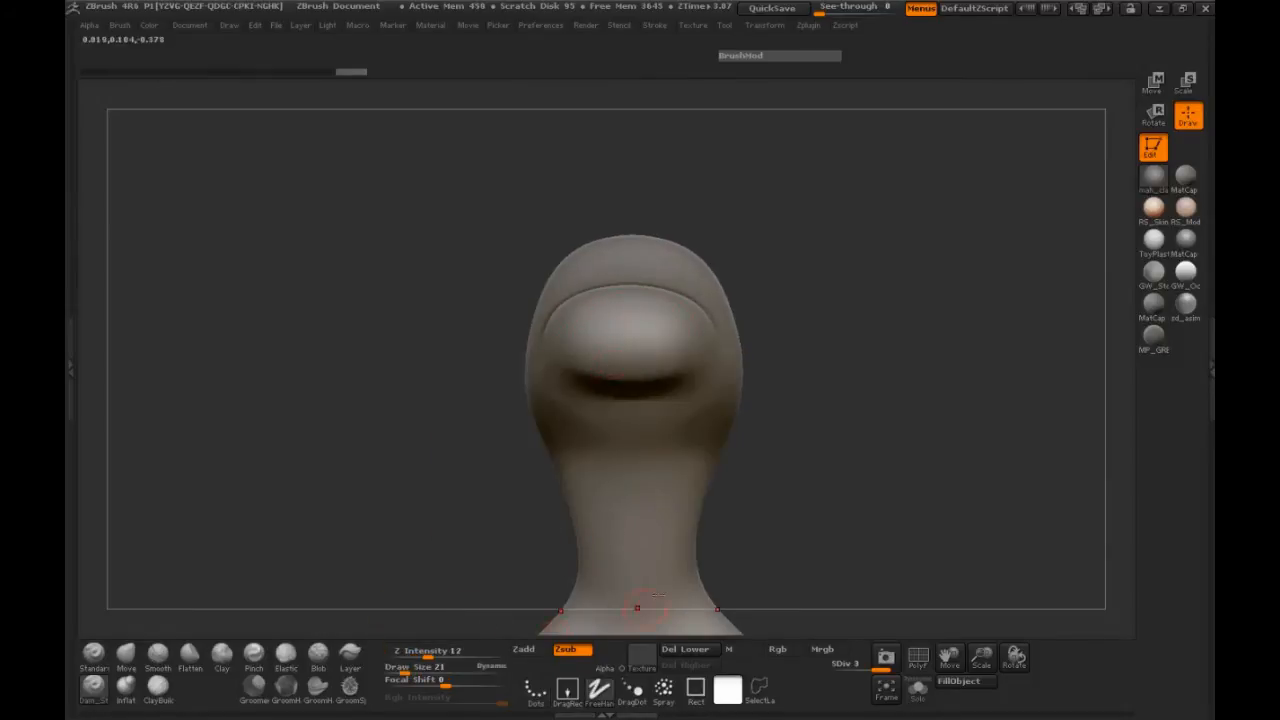
Carve a curved mouth line along the side of the head from the snout tip back to the cheek
left_click_drag(787, 484, 789, 447)
left_click_drag(794, 355, 780, 385)
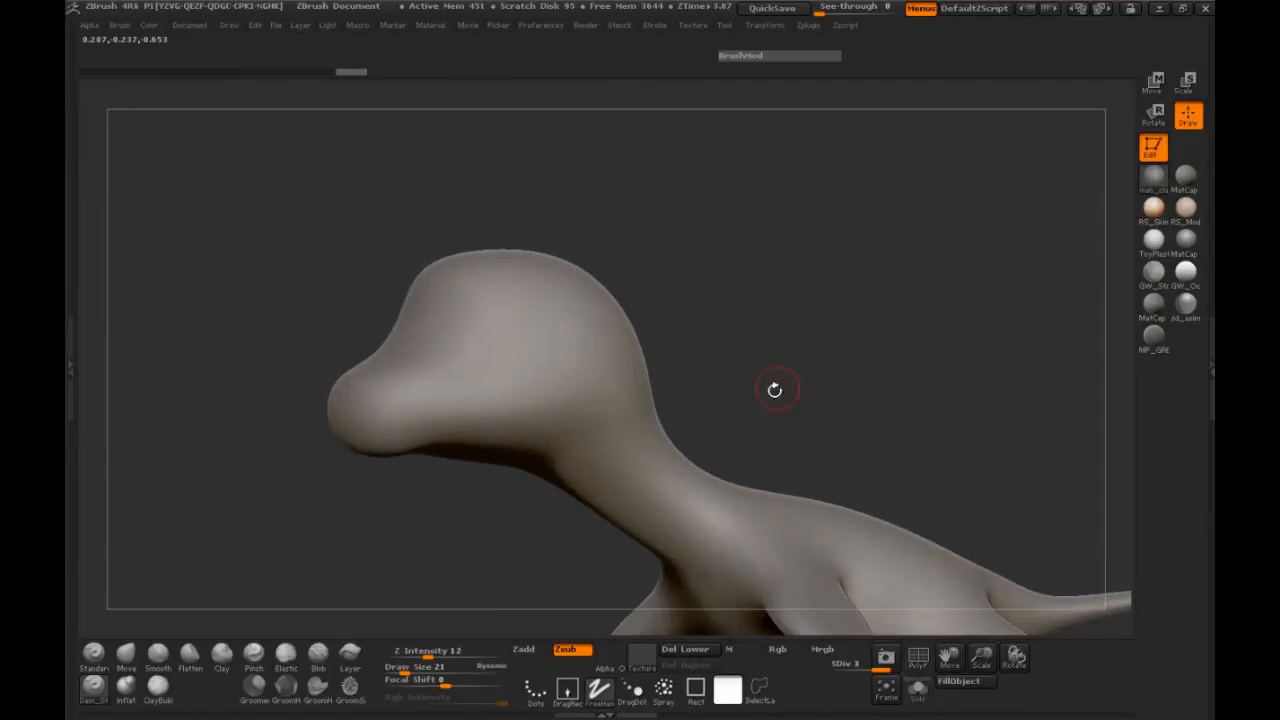
left_click_drag(368, 443, 343, 371)
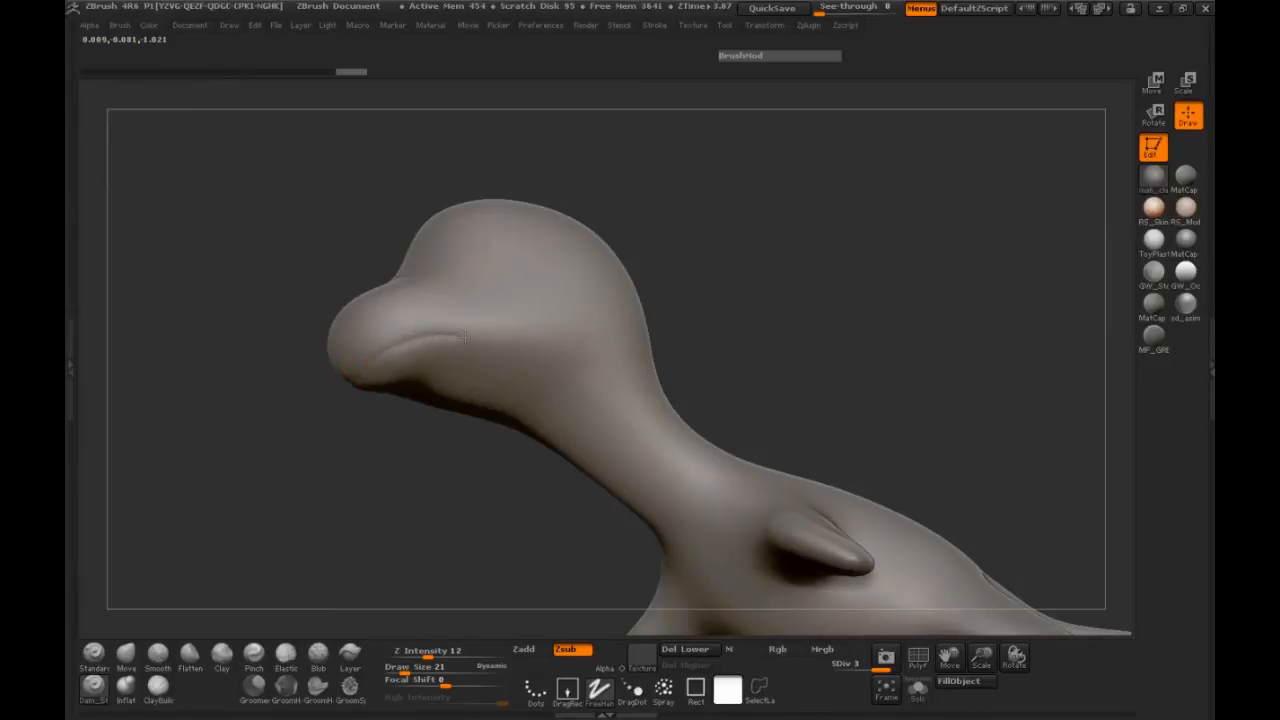
left_click_drag(561, 332, 723, 434)
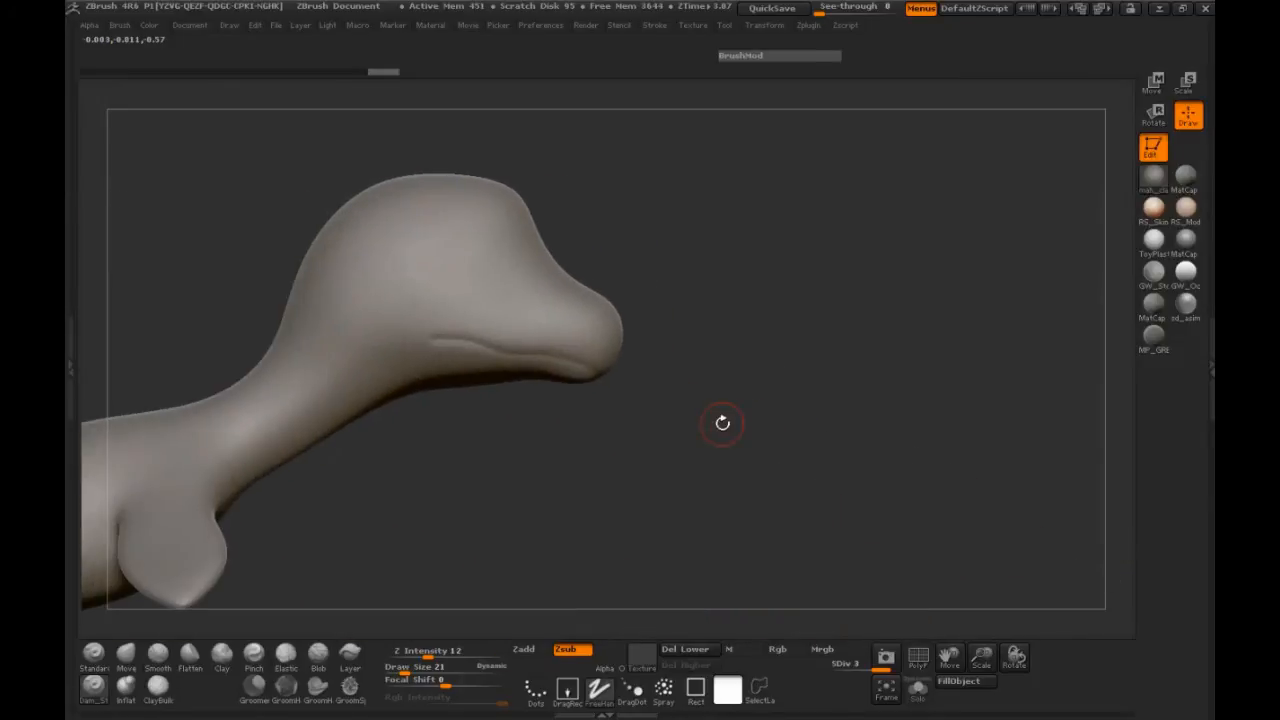
Deepen the mouth line along the jaw and extend it around the front of the snout
left_click_drag(980, 655, 1054, 645)
mouse_move(784, 481)
left_mouse_down()
mouse_move(763, 354)
mouse_move(566, 287)
left_mouse_up()
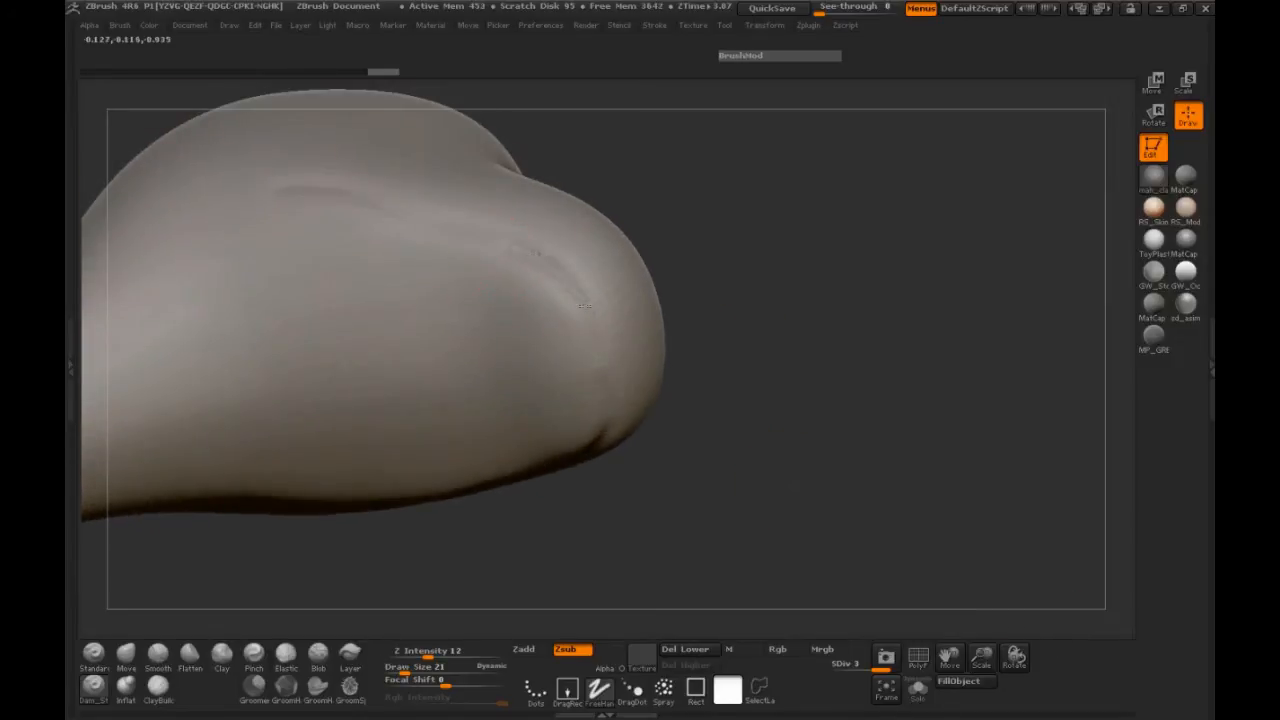
mouse_move(600, 341)
left_mouse_down()
mouse_move(587, 332)
mouse_move(607, 392)
left_mouse_up()
mouse_move(700, 380)
left_mouse_down()
mouse_move(337, 323)
mouse_move(341, 273)
mouse_move(286, 266)
mouse_move(566, 389)
mouse_move(530, 307)
left_mouse_up()
mouse_move(655, 376)
left_mouse_down()
mouse_move(782, 454)
mouse_move(803, 394)
mouse_move(826, 474)
mouse_move(808, 416)
left_mouse_up()
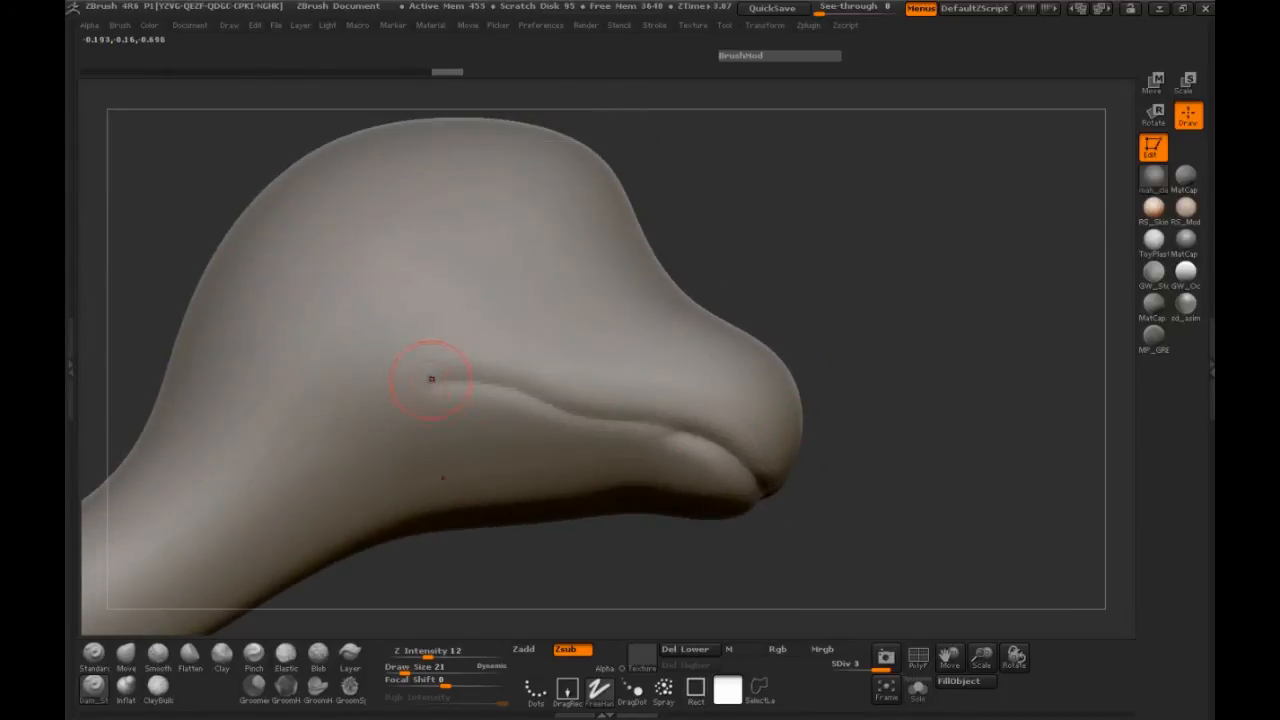
Sharpen the mouth crease at Draw Size 14 and smooth the lower lip at Z Intensity 7
key("space")
left_click_drag(446, 366, 436, 366)
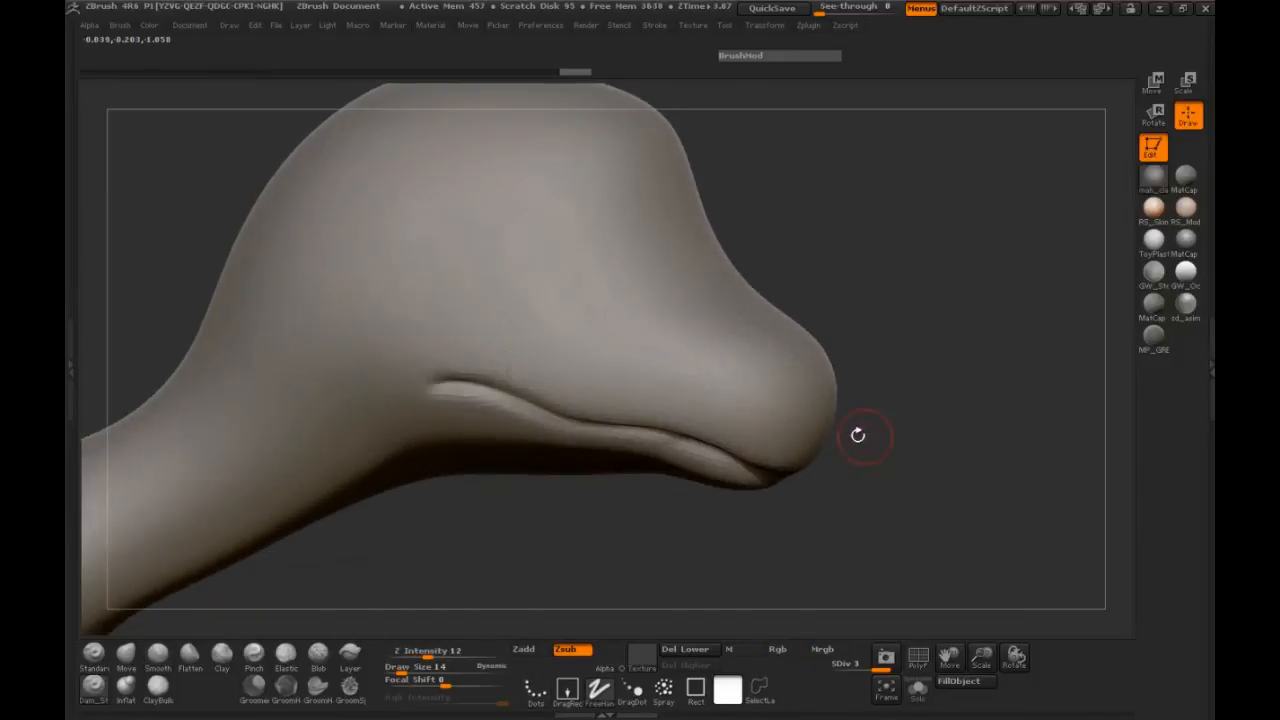
key("space")
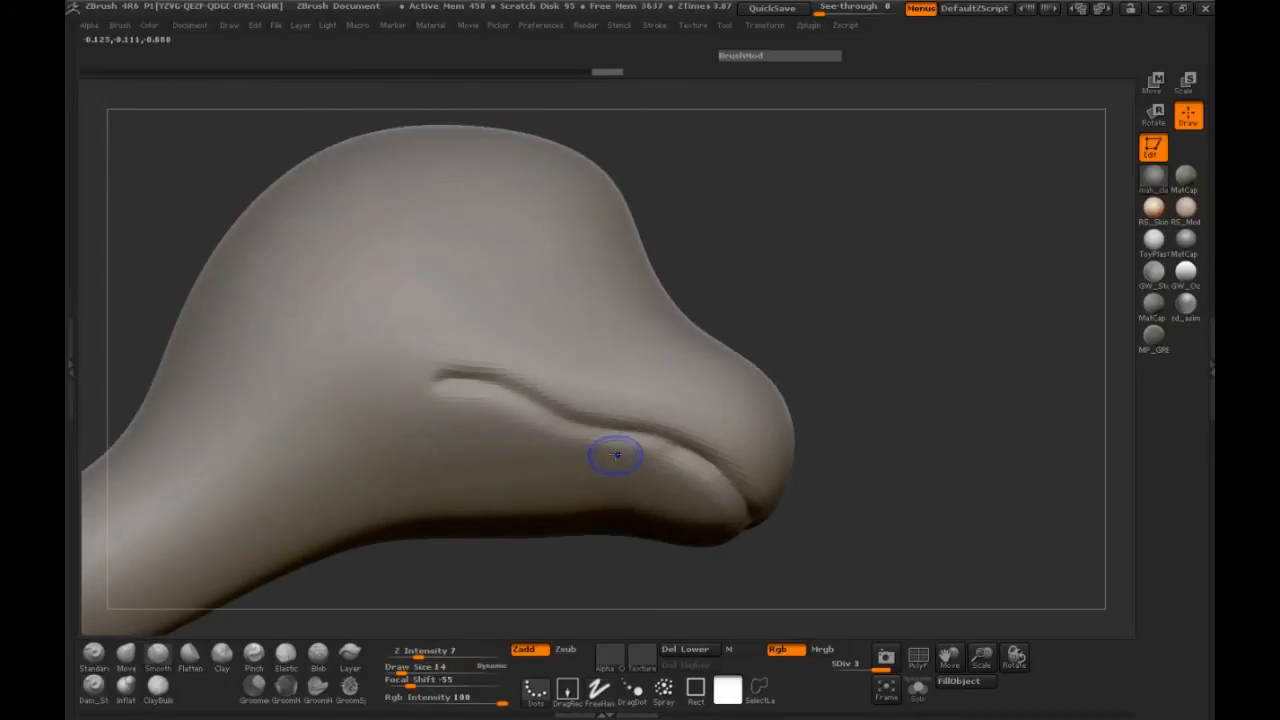
left_click_drag(614, 451, 700, 486)
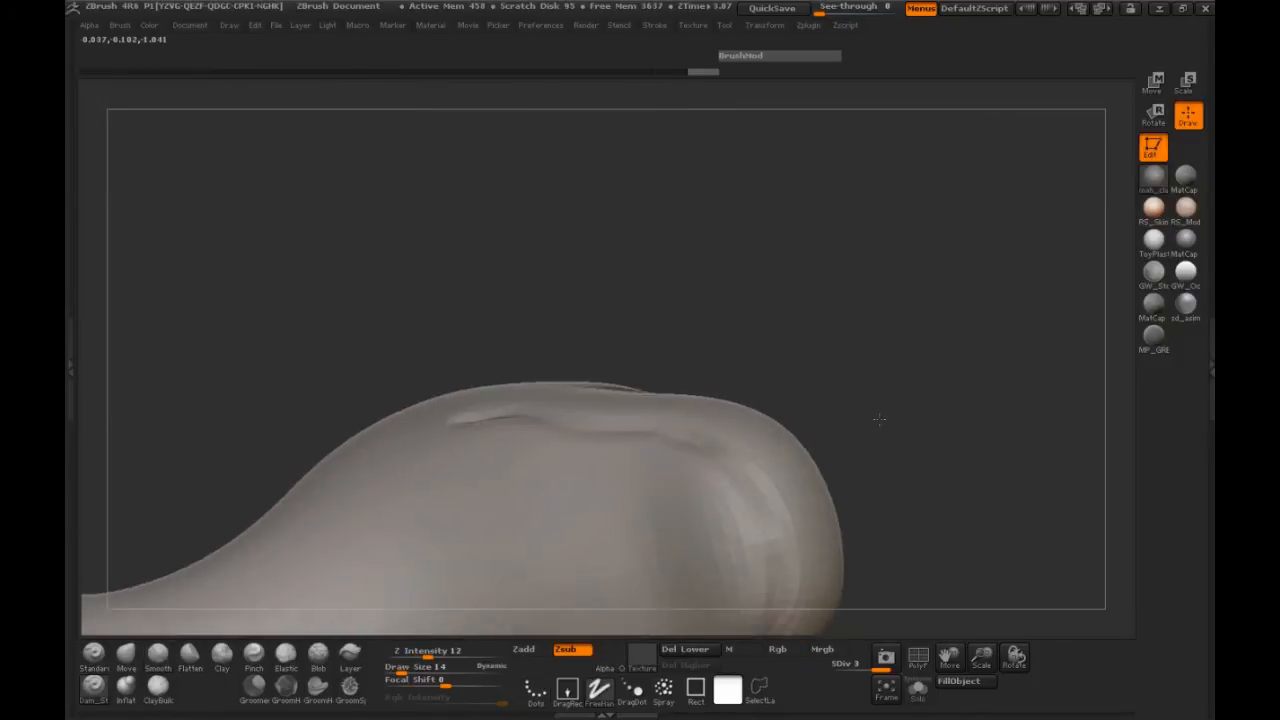
mouse_move(879, 419)
left_mouse_down()
mouse_move(871, 431)
mouse_move(862, 415)
left_mouse_up()
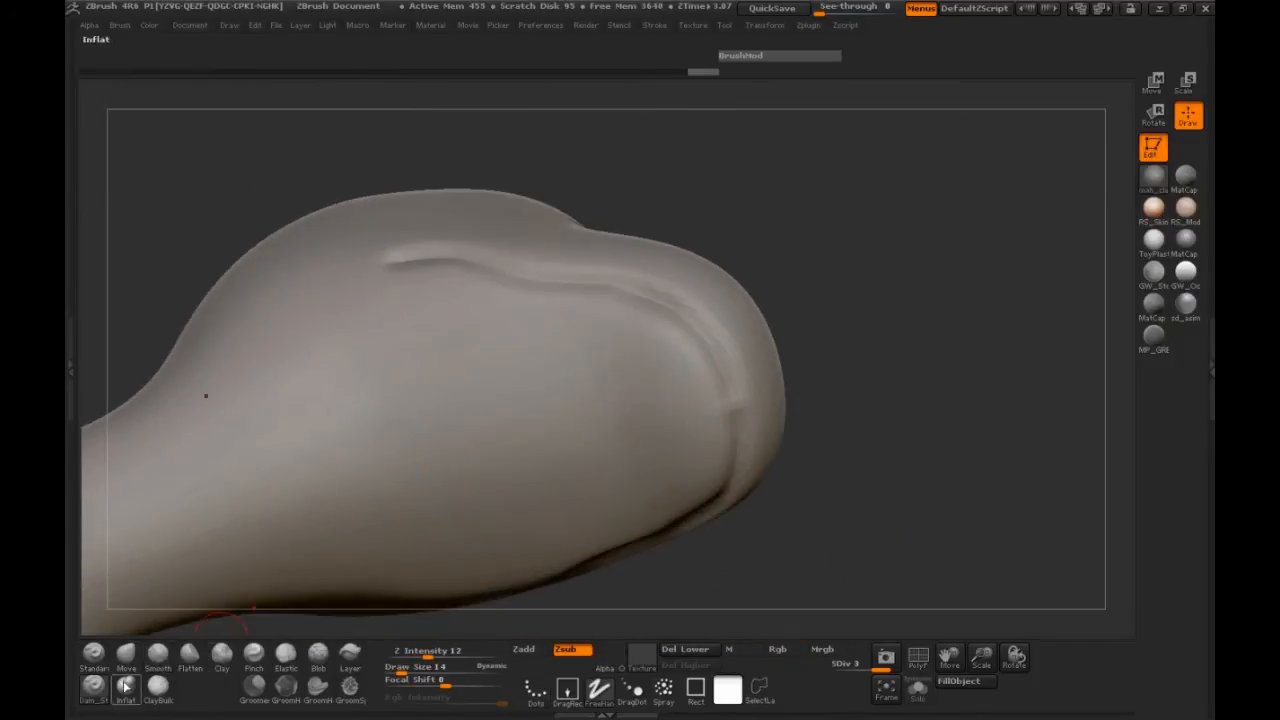
Recut the mouth crease near the snout tip and soften the lip edges toward the mouth corner with Smooth
left_click_drag(729, 459, 705, 351)
left_click_drag(837, 449, 749, 434)
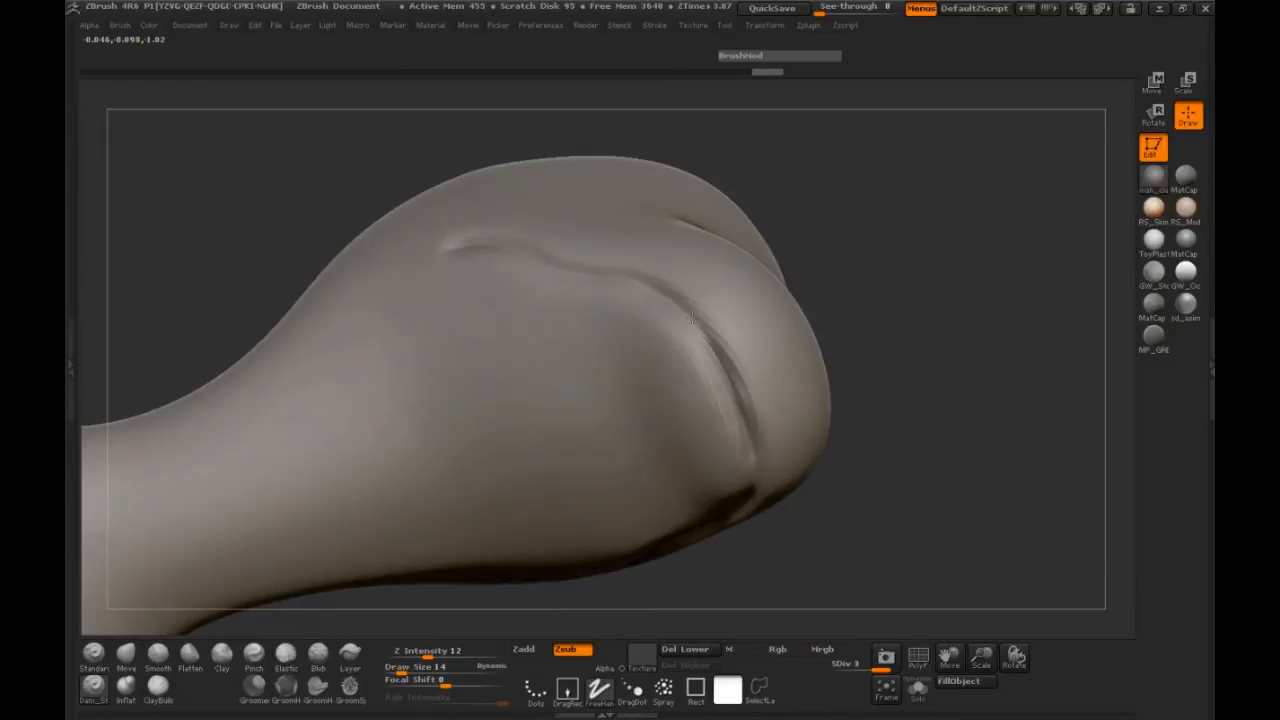
left_click_drag(877, 323, 837, 391)
key("shift")
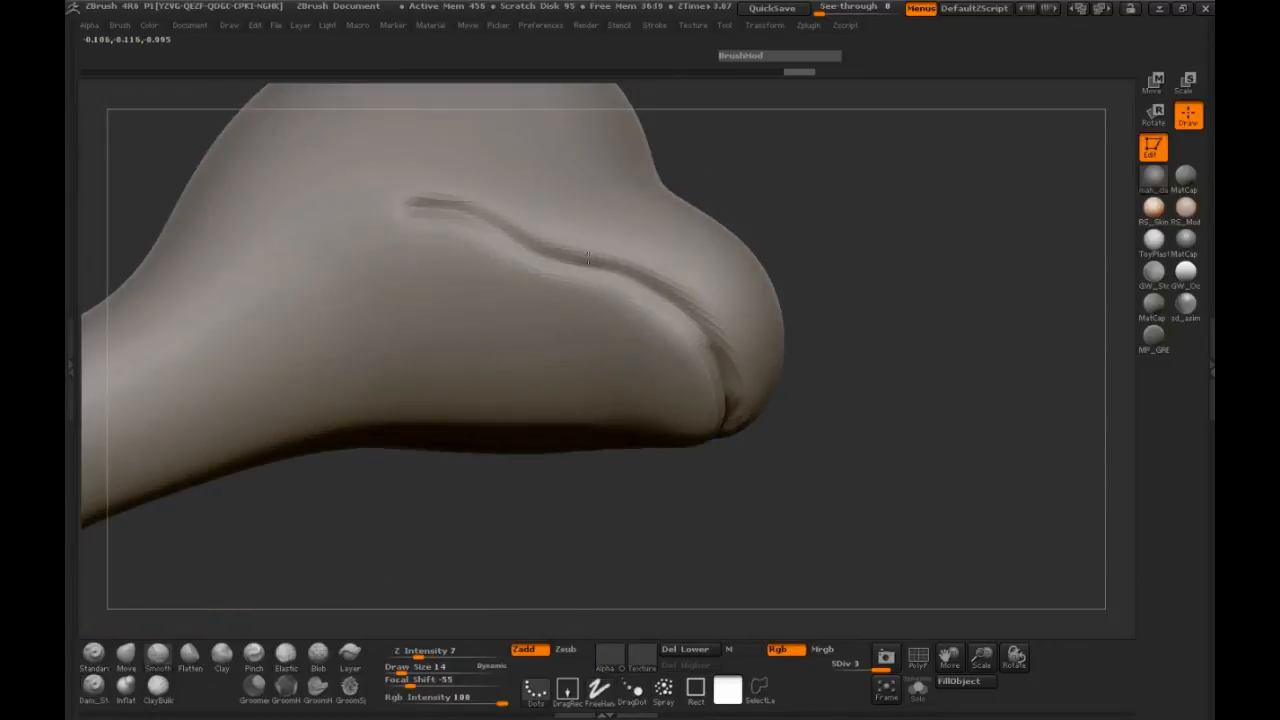
mouse_move(469, 200)
left_mouse_down("shift")
mouse_move(422, 202)
mouse_move(430, 235)
left_mouse_up("shift")
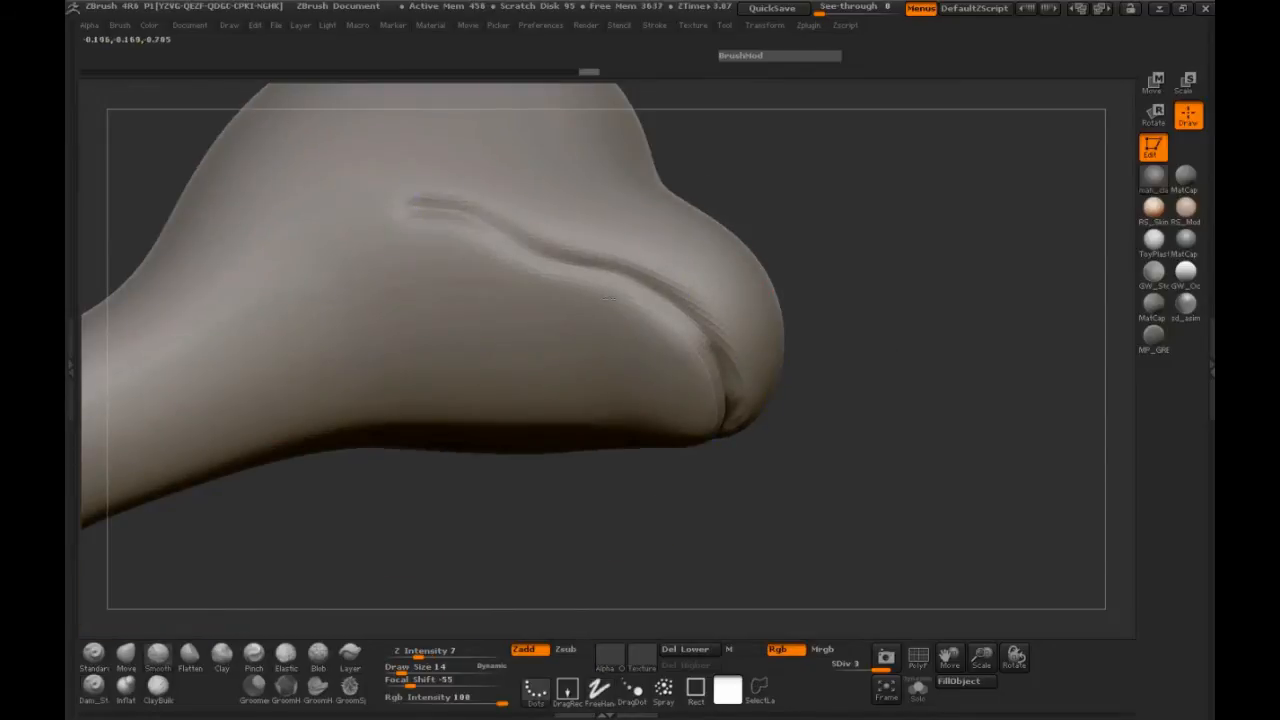
Refine the mouth crease from the opposite side of the head and smooth the lips along the snout
left_click_drag(760, 480, 578, 368)
mouse_move(367, 420)
left_mouse_down()
mouse_move(380, 420)
mouse_move(371, 394)
mouse_move(424, 423)
left_mouse_up()
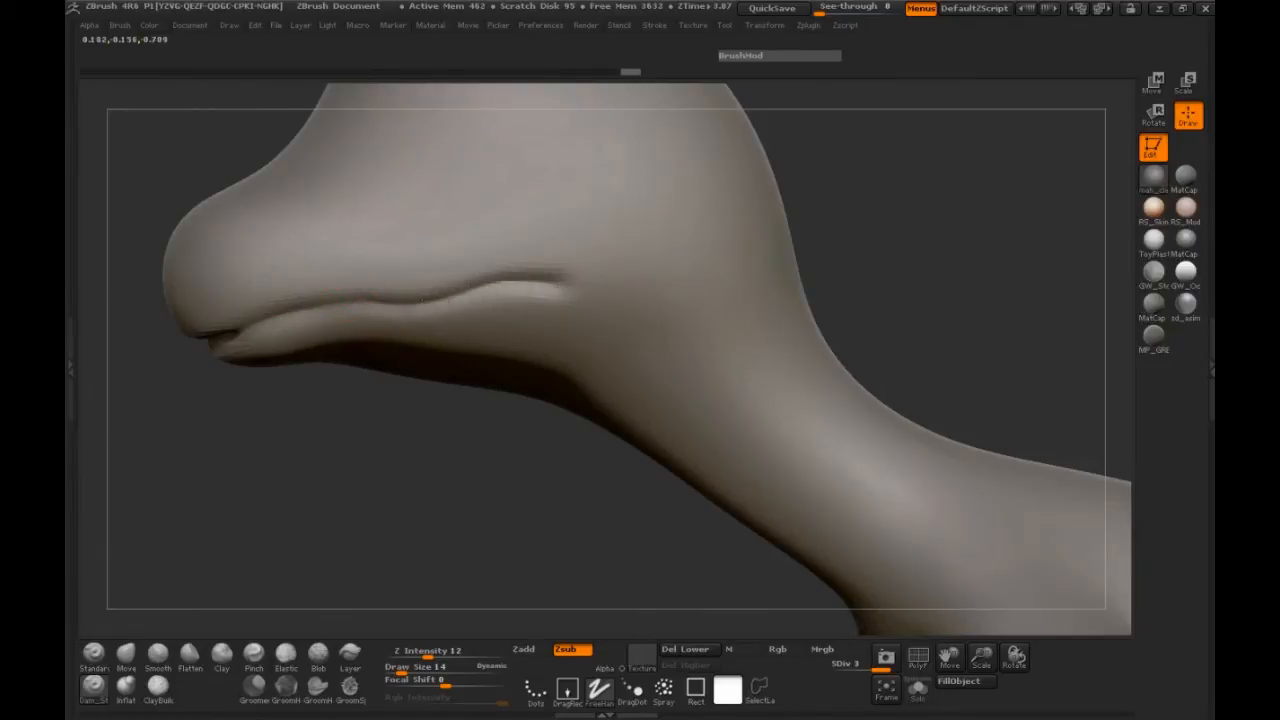
left_click_drag(237, 327, 312, 253)
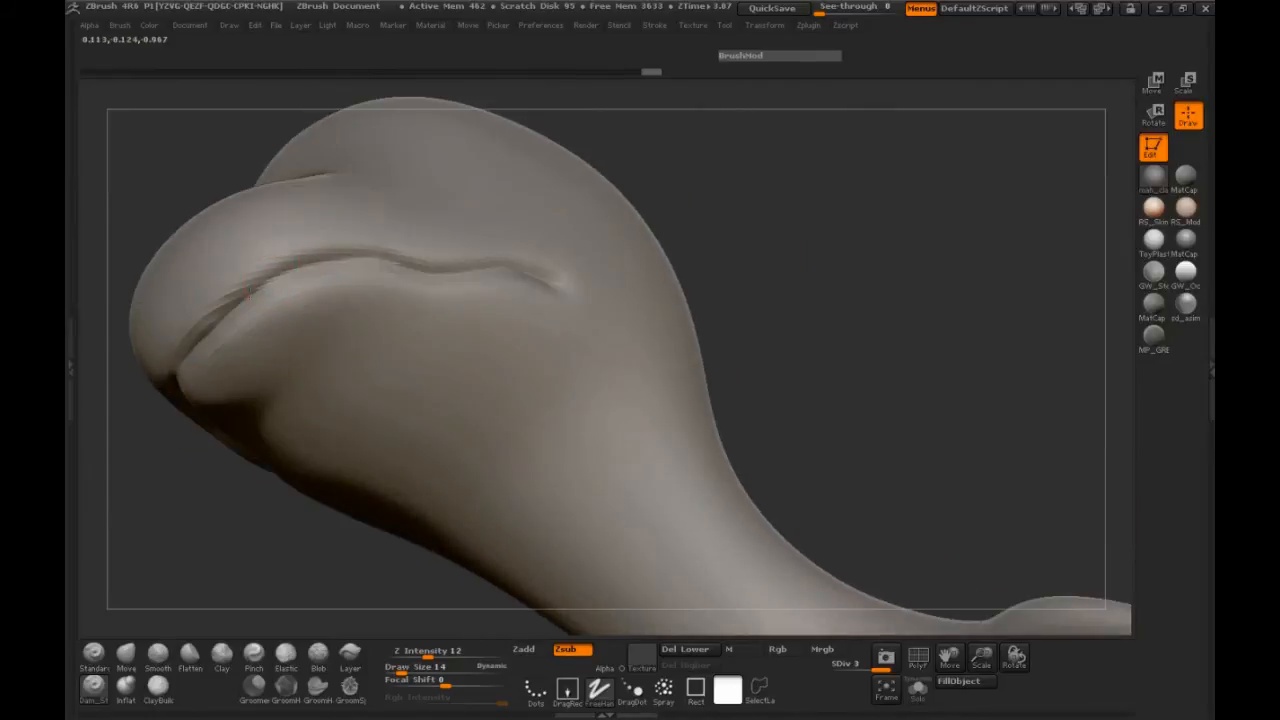
left_click_drag(190, 338, 210, 305, "shift")
left_click_drag(302, 245, 312, 248, "shift")
left_click_drag(254, 300, 320, 285, "shift")
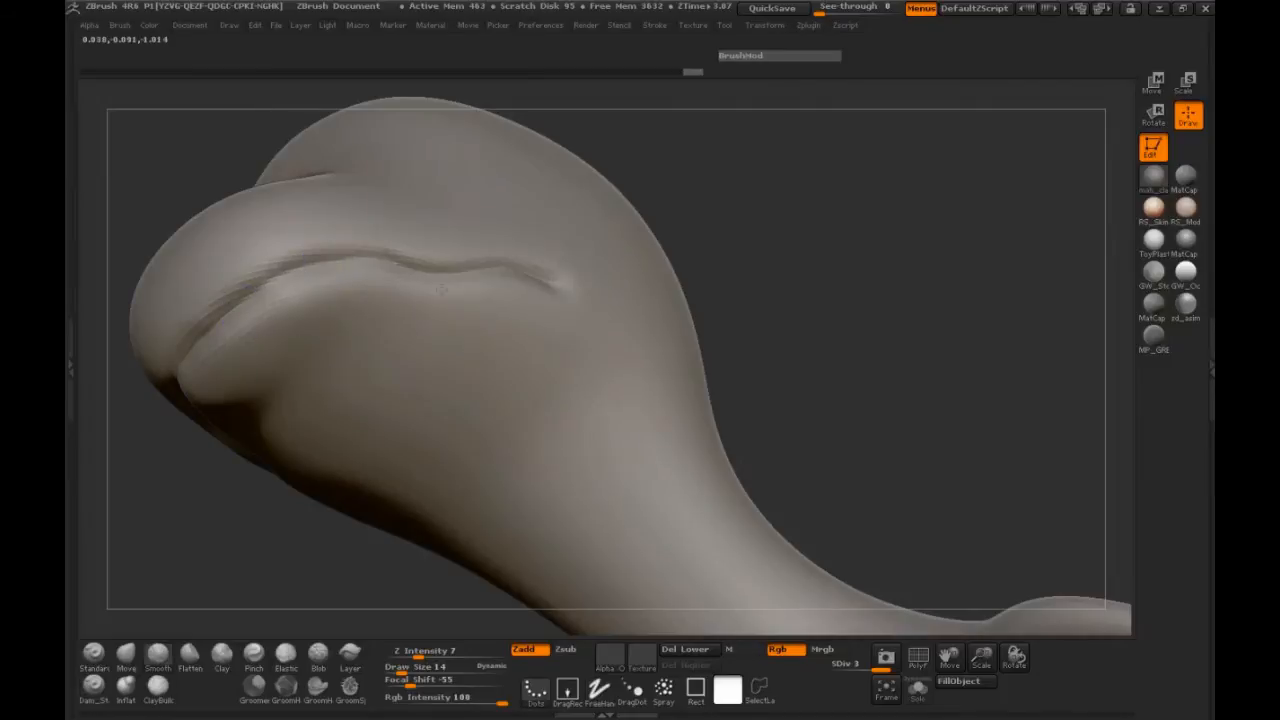
mouse_move(788, 288)
left_mouse_down()
mouse_move(600, 380)
mouse_move(346, 460)
mouse_move(417, 409)
mouse_move(820, 536)
mouse_move(771, 414)
mouse_move(600, 480)
left_mouse_up()
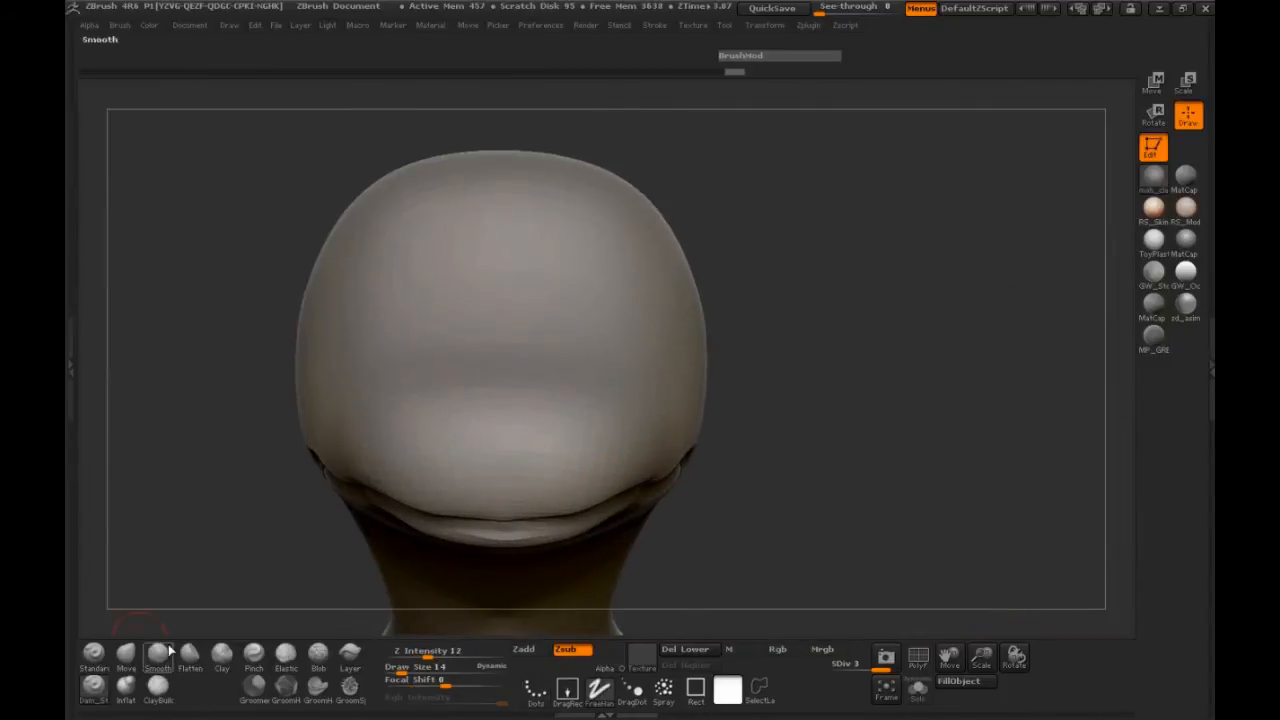
Push two symmetrical eye sockets into the front of the head with the Move brush at Draw Size 49
left_click(125, 655)
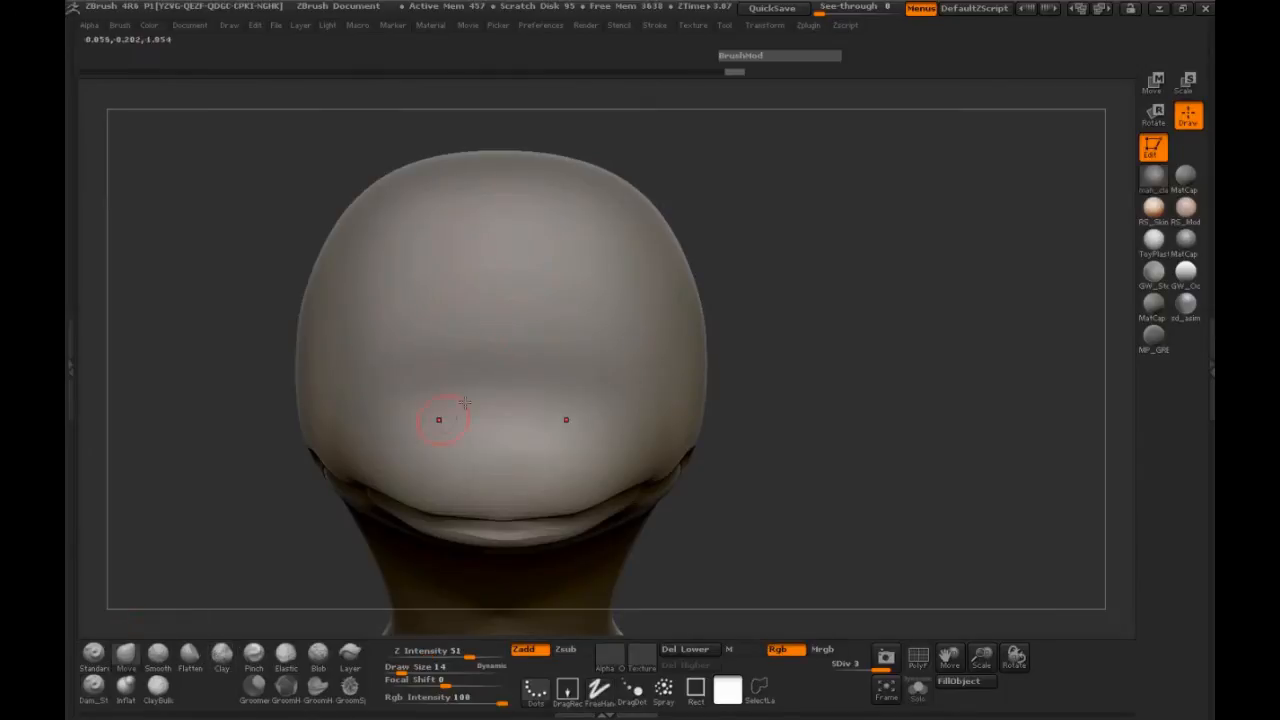
key("space")
left_click_drag(554, 289, 567, 290)
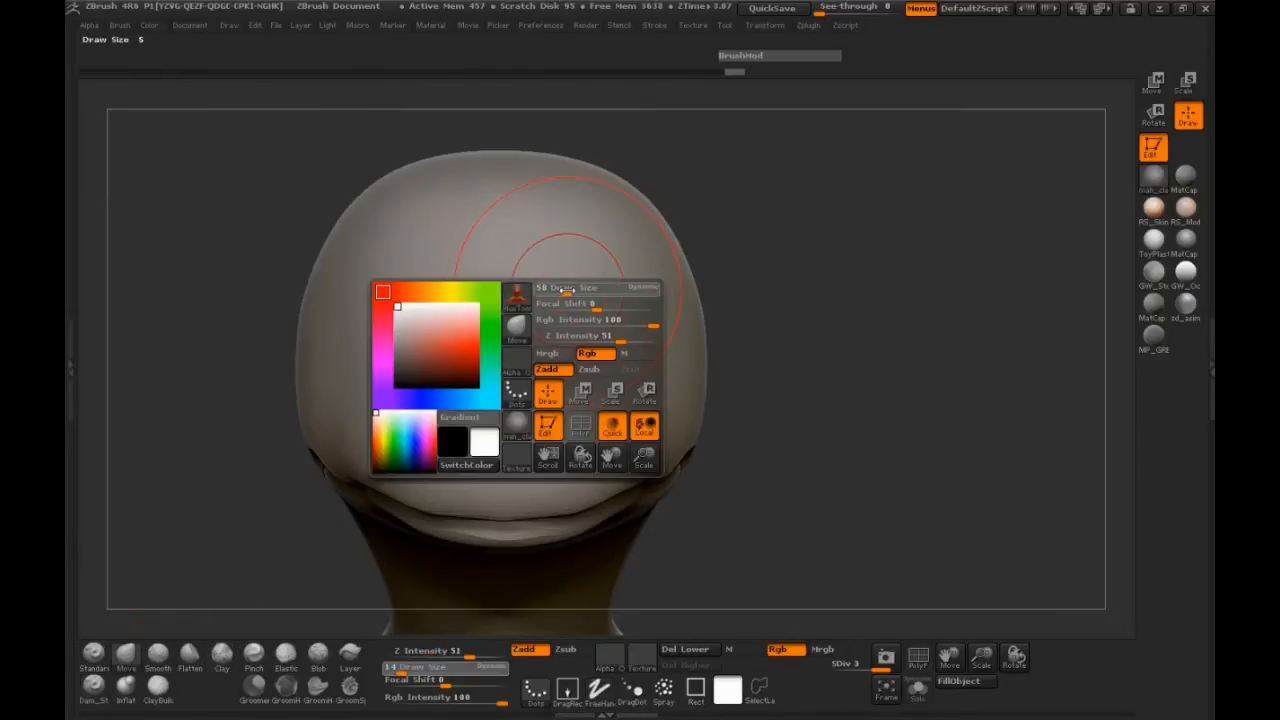
left_click_drag(838, 486, 722, 474)
left_click_drag(205, 468, 273, 473, "shift")
left_click_drag(983, 660, 938, 622)
key("space")
left_click_drag(570, 340, 568, 341)
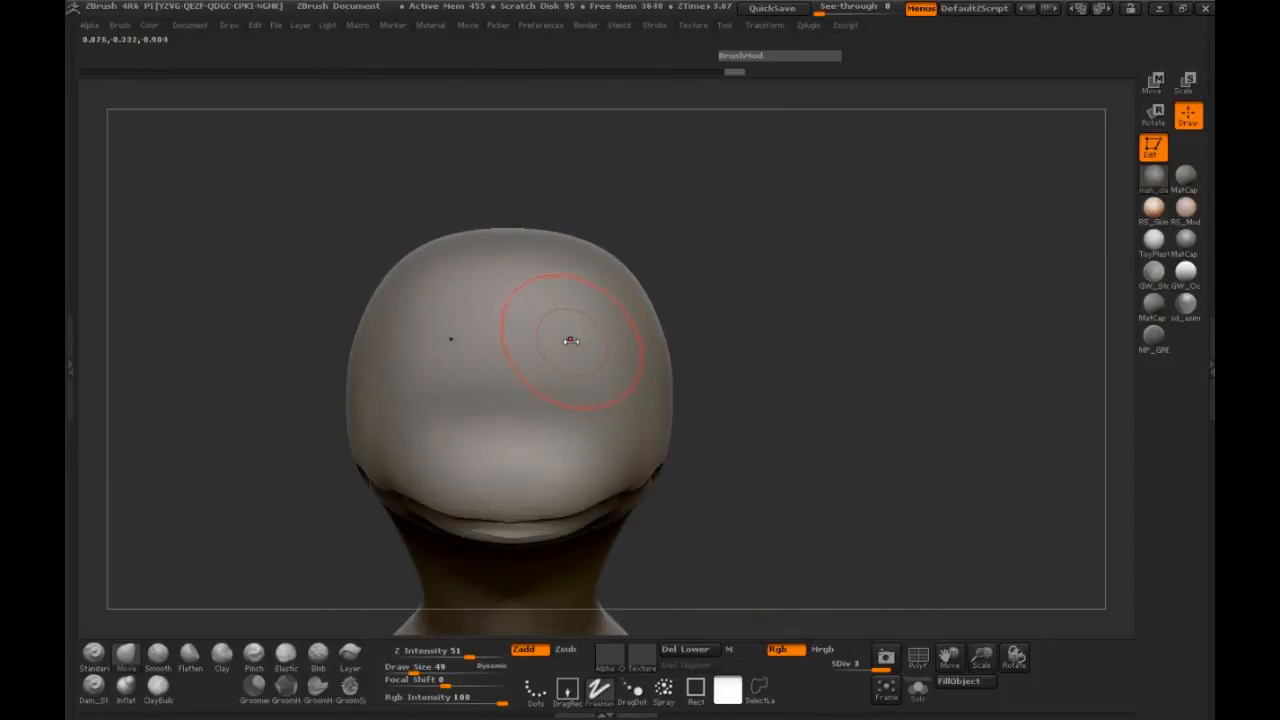
mouse_move(720, 366)
left_mouse_down()
mouse_move(685, 380)
mouse_move(324, 388)
left_mouse_up()
mouse_move(310, 399)
left_mouse_down()
mouse_move(814, 409)
mouse_move(534, 340)
left_mouse_up()
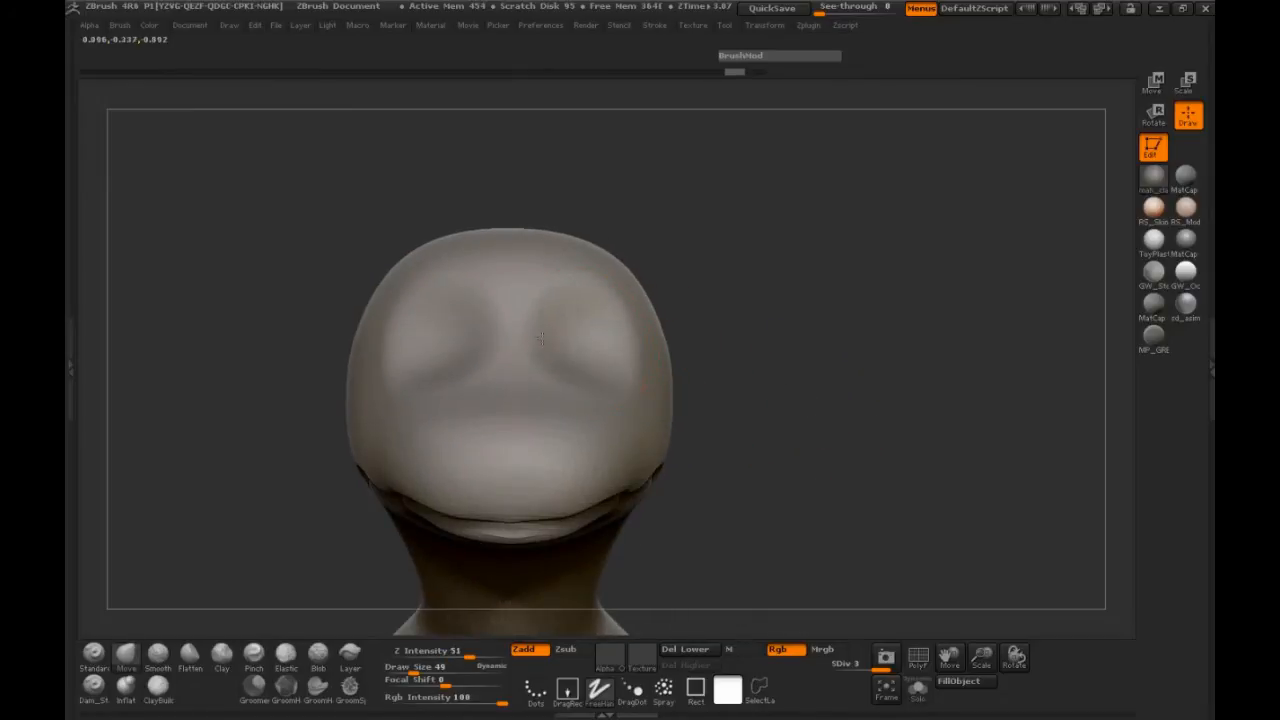
left_click_drag(745, 353, 474, 443)
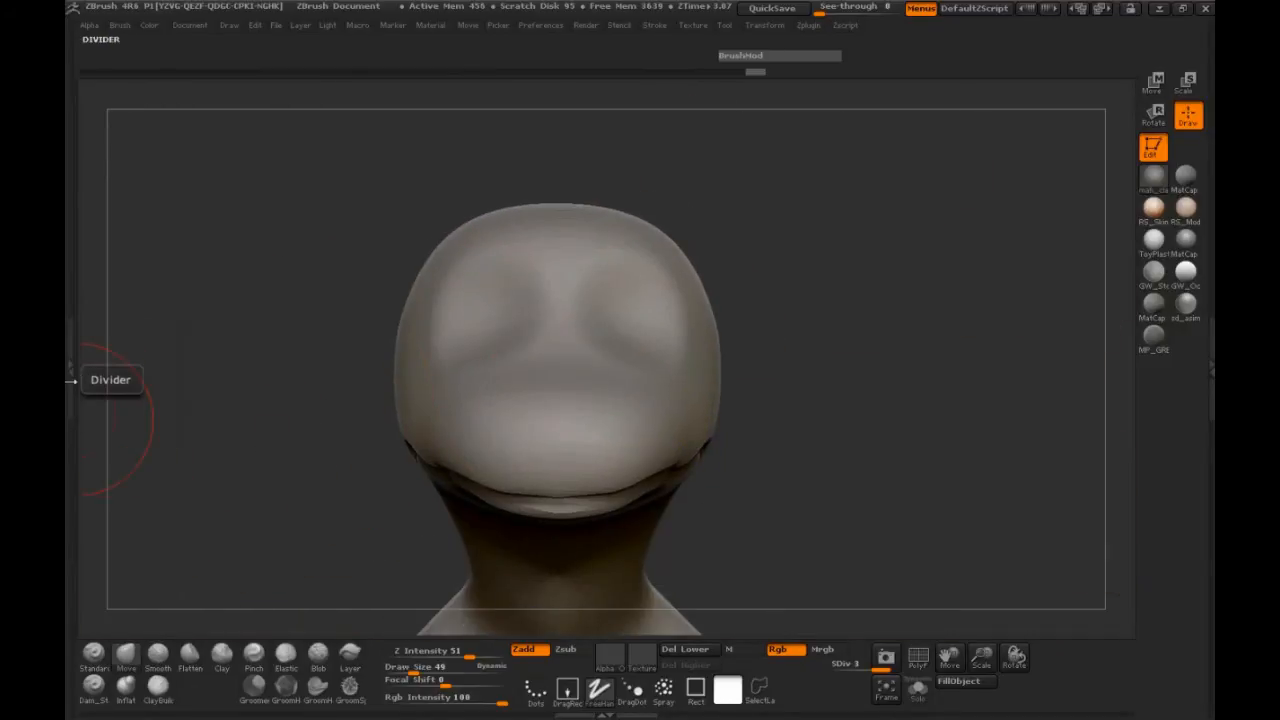
Append a Sphere3D as a new subtool for the eyeball and select it
left_click(70, 386)
left_click(115, 259)
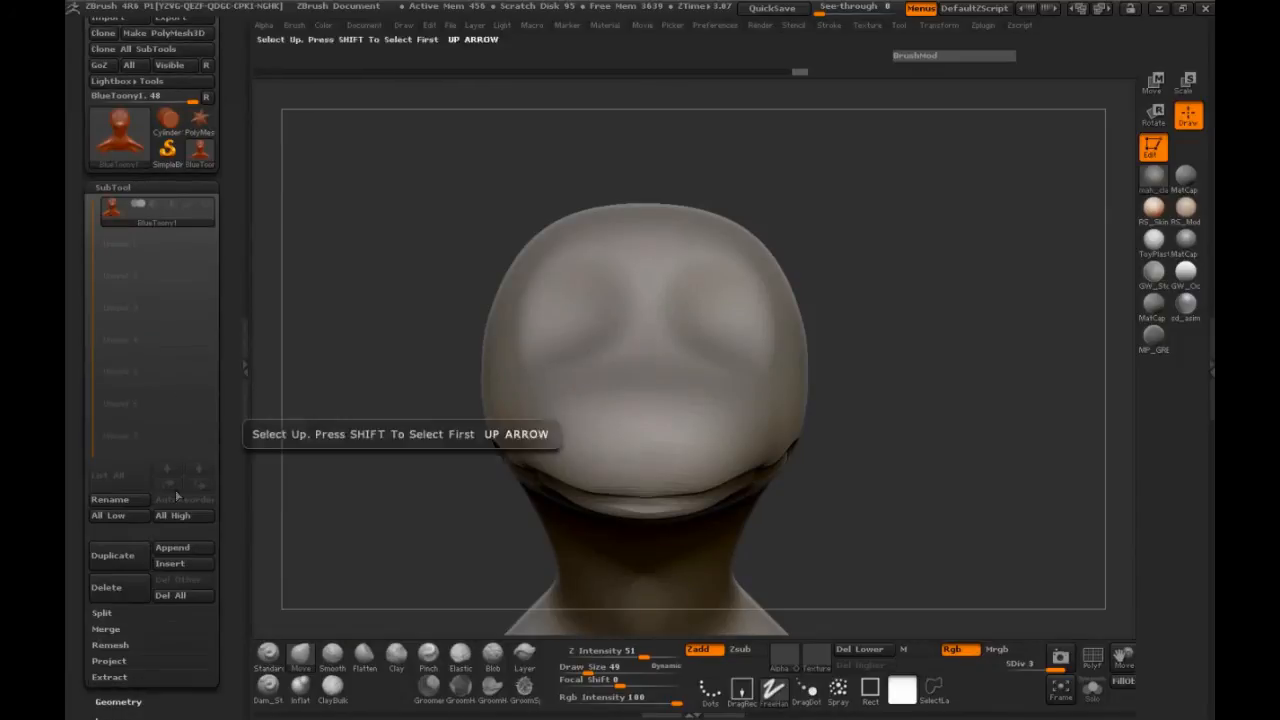
left_click(172, 553)
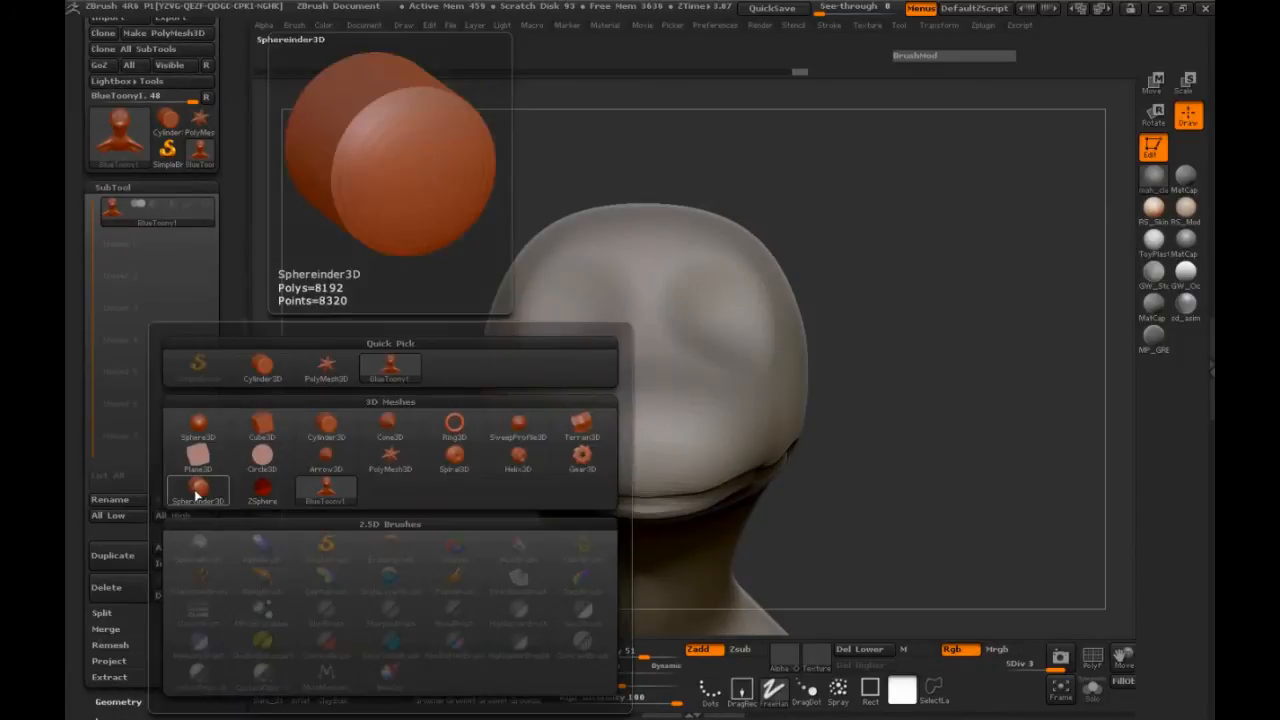
left_click(206, 426)
left_click(115, 250)
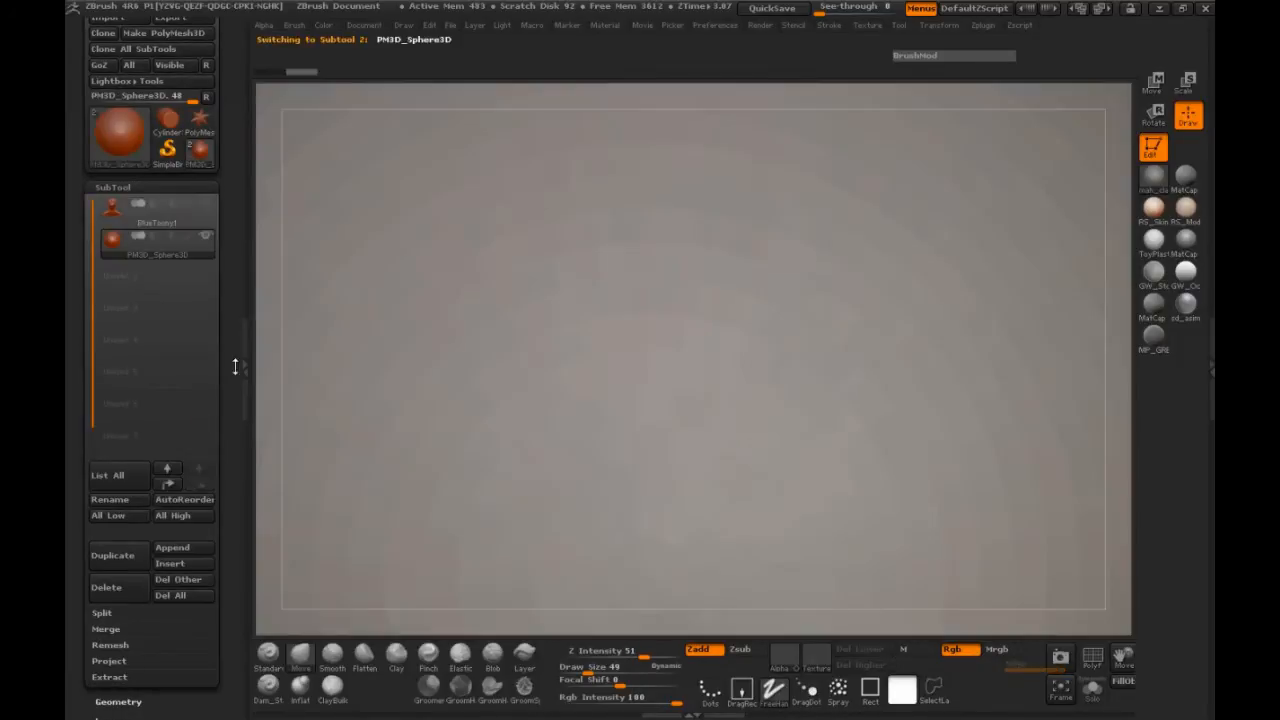
left_click(243, 366)
left_click_drag(300, 435, 246, 438, "alt")
left_click(126, 655)
left_click_drag(840, 457, 864, 352, "alt")
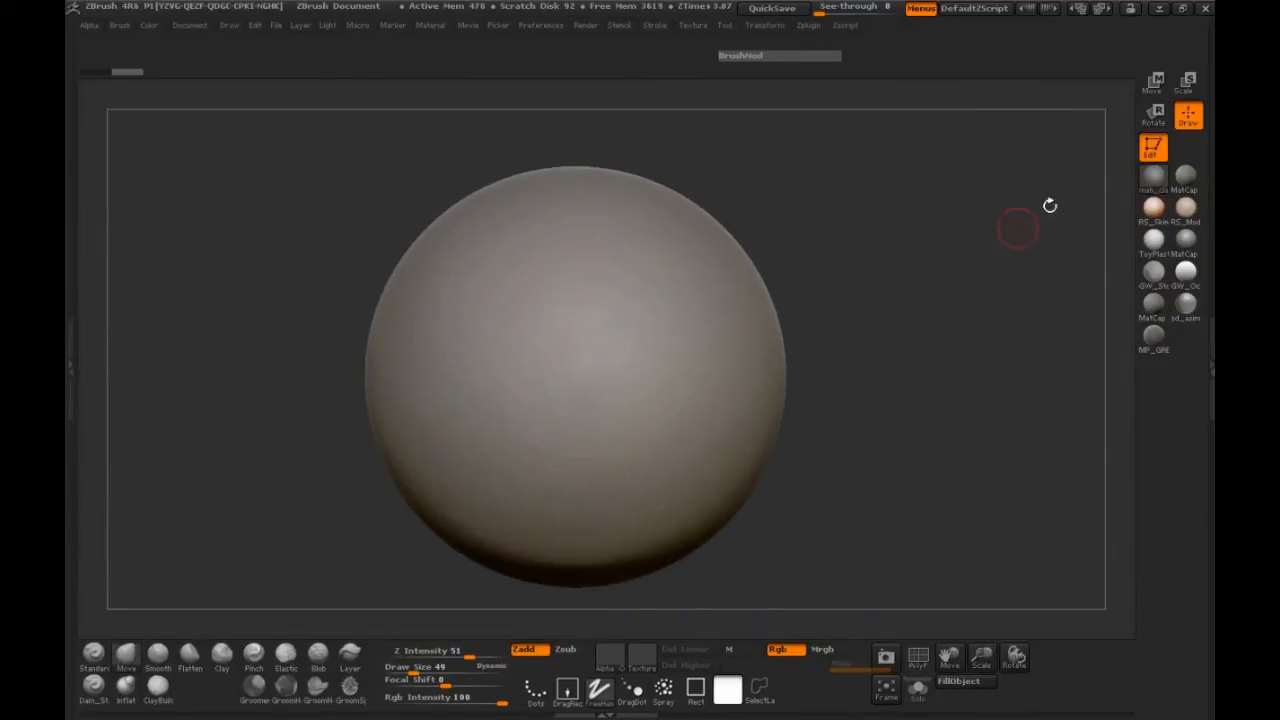
left_click(1186, 82)
left_click_drag(574, 165, 575, 586, "shift")
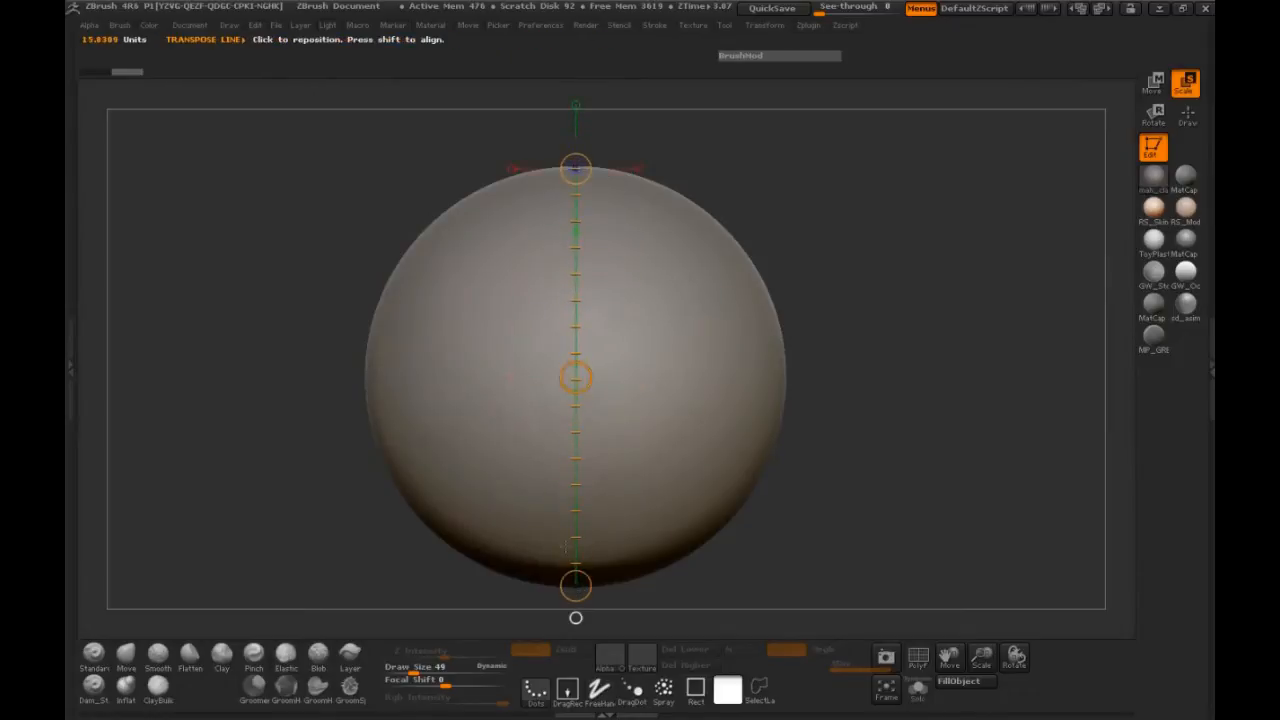
left_click_drag(575, 168, 575, 350)
left_click_drag(576, 170, 584, 542)
left_click_drag(737, 485, 683, 423)
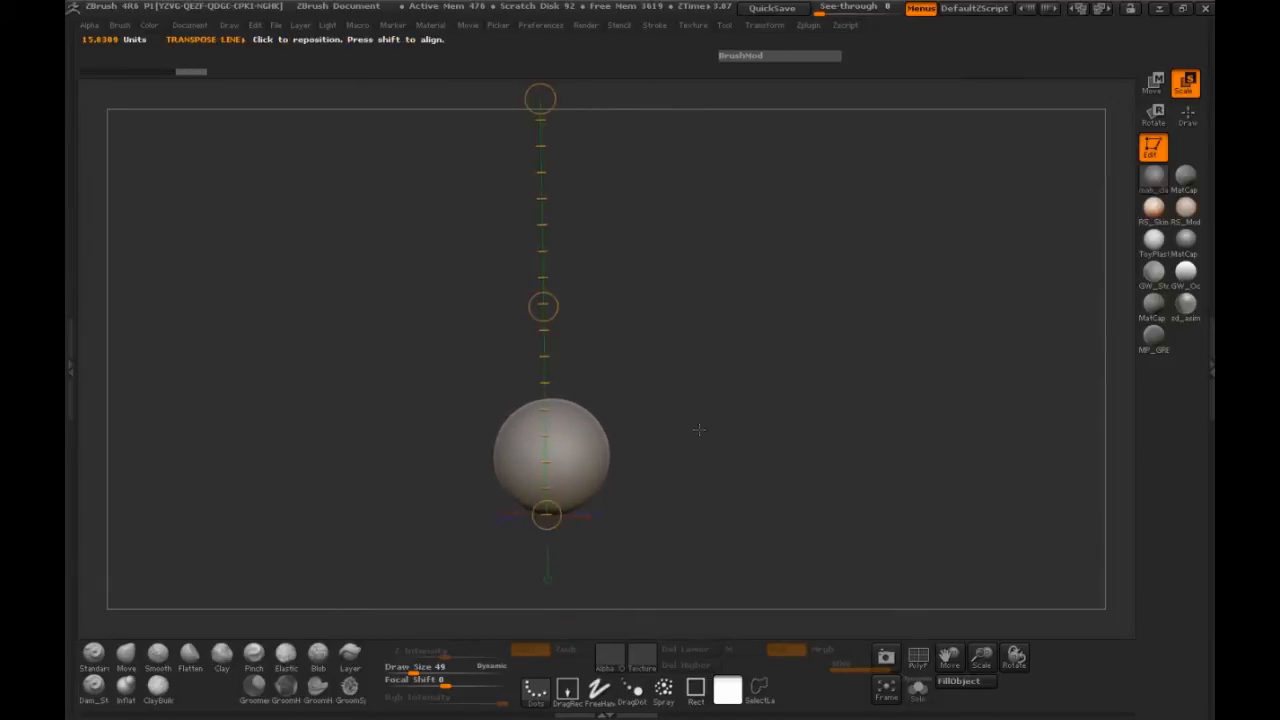
key("ctrl+z")
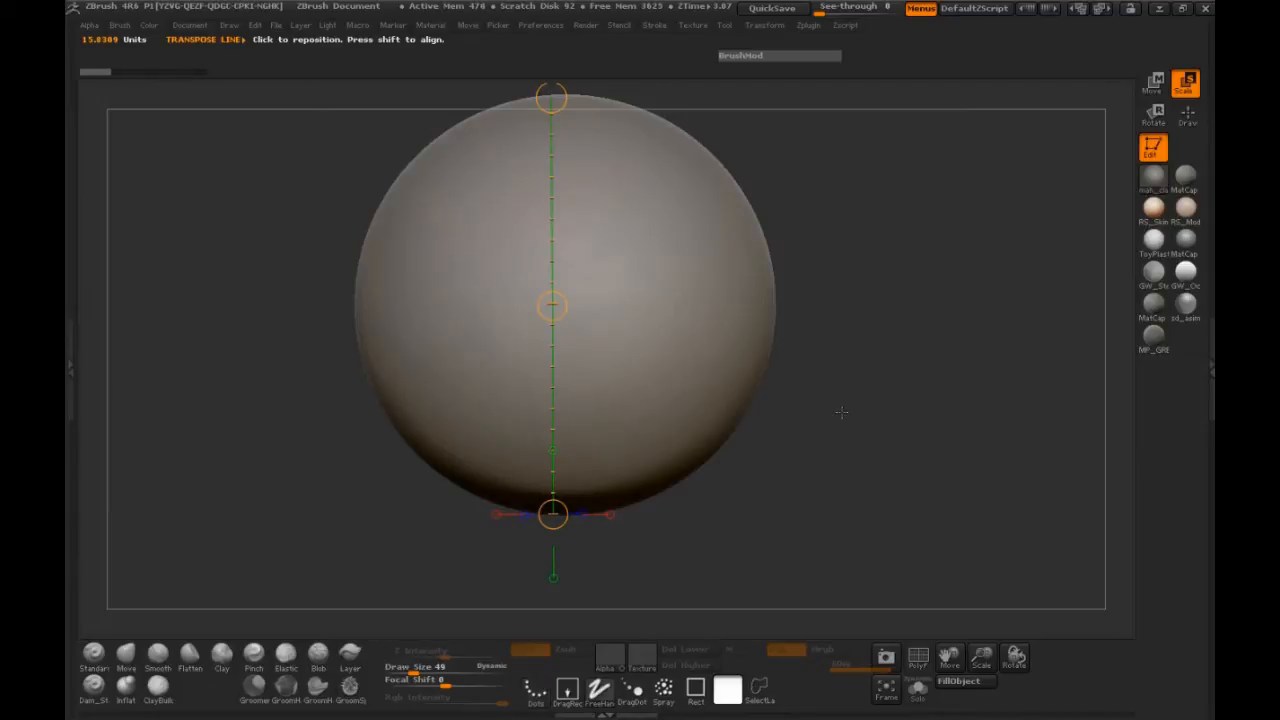
left_click(1188, 116)
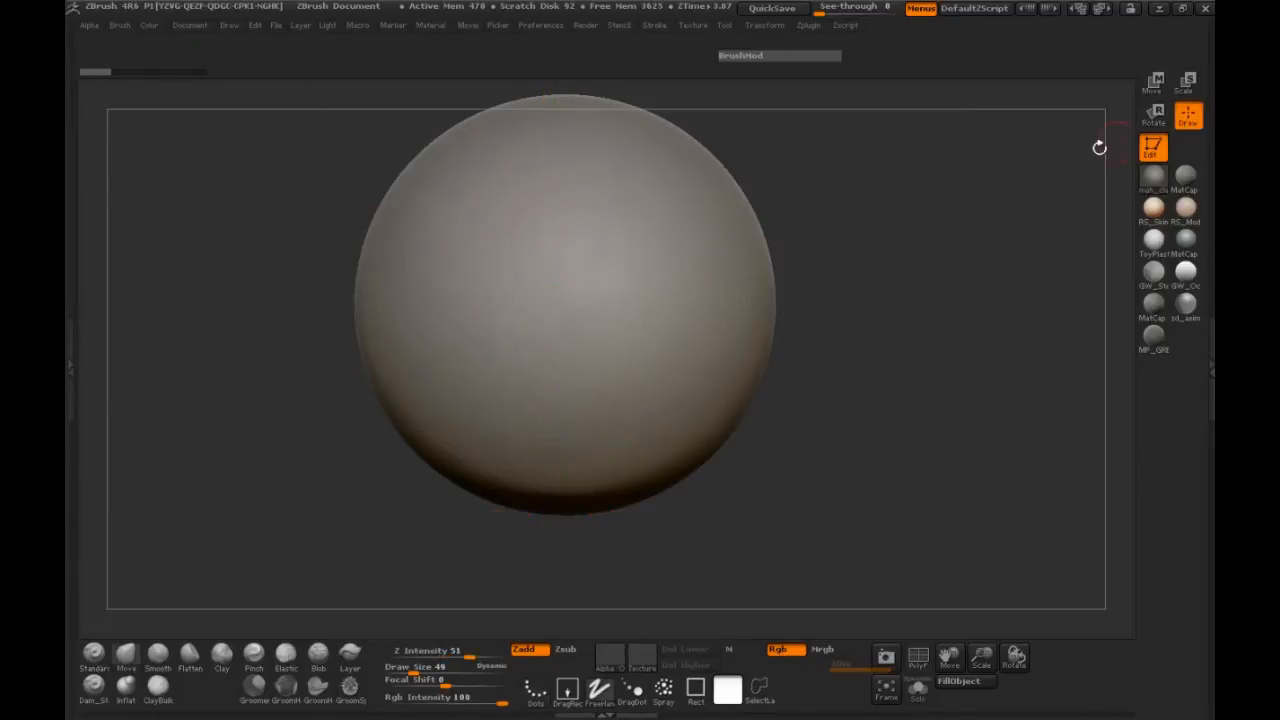
Show the creature subtool alongside the sphere and scale the sphere down to roughly the creature's proportions
left_click(71, 342)
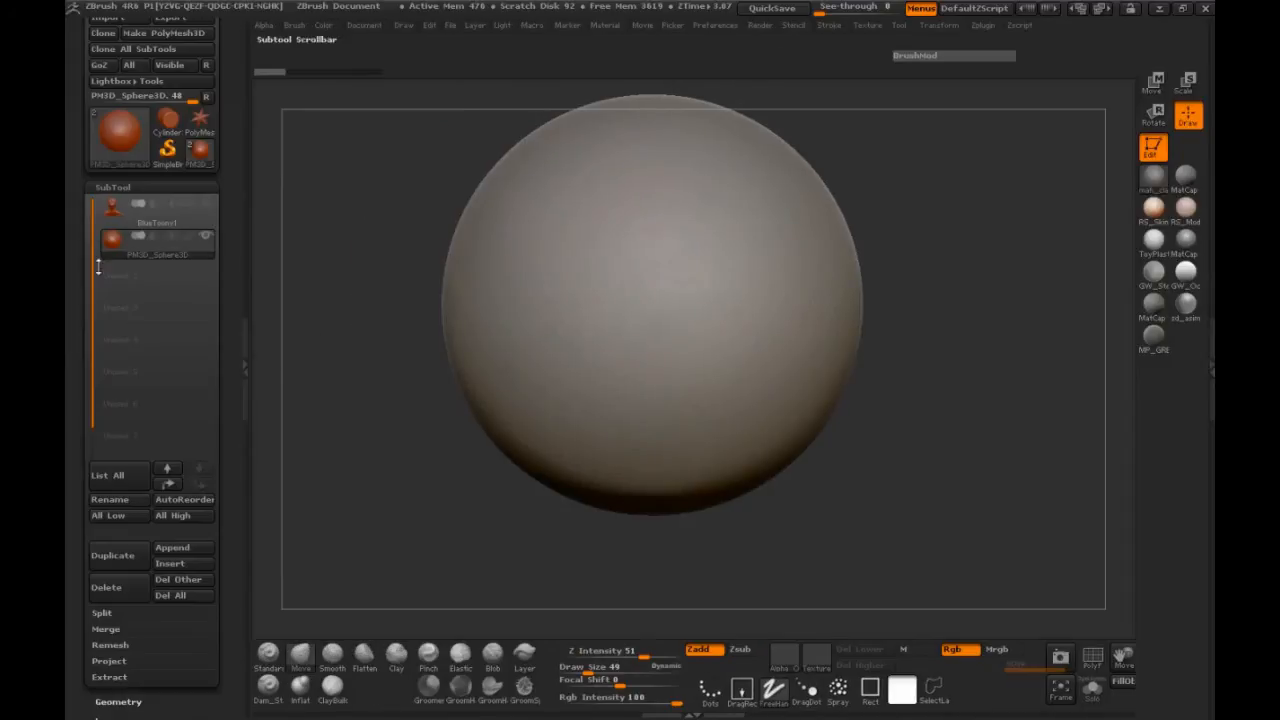
left_click(206, 204)
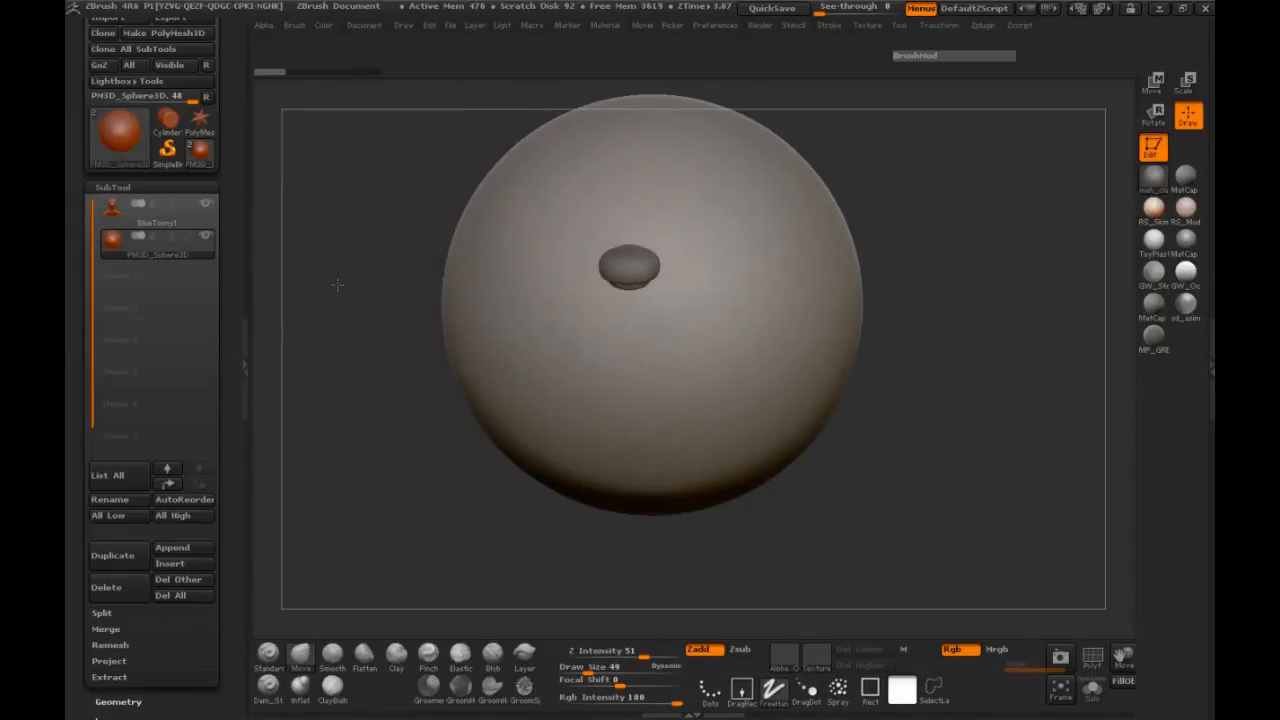
left_click_drag(342, 284, 357, 302, "alt")
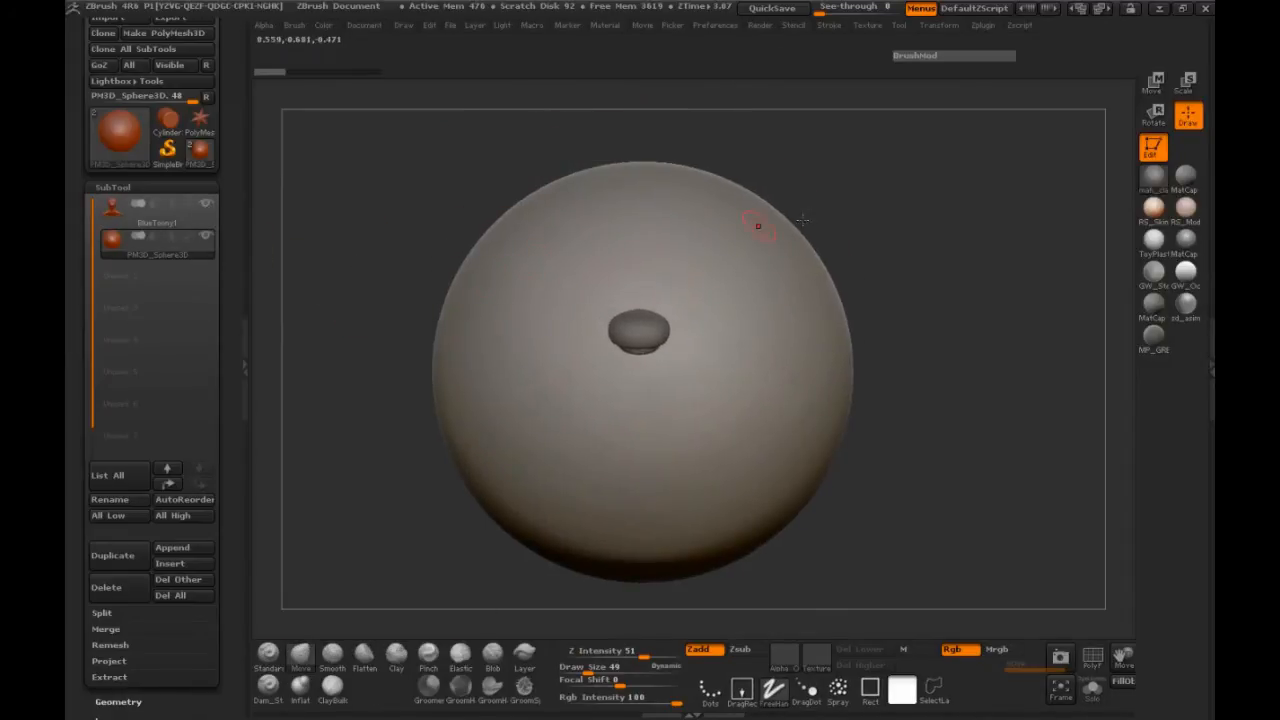
left_click(1188, 82)
left_click_drag(640, 131, 603, 446)
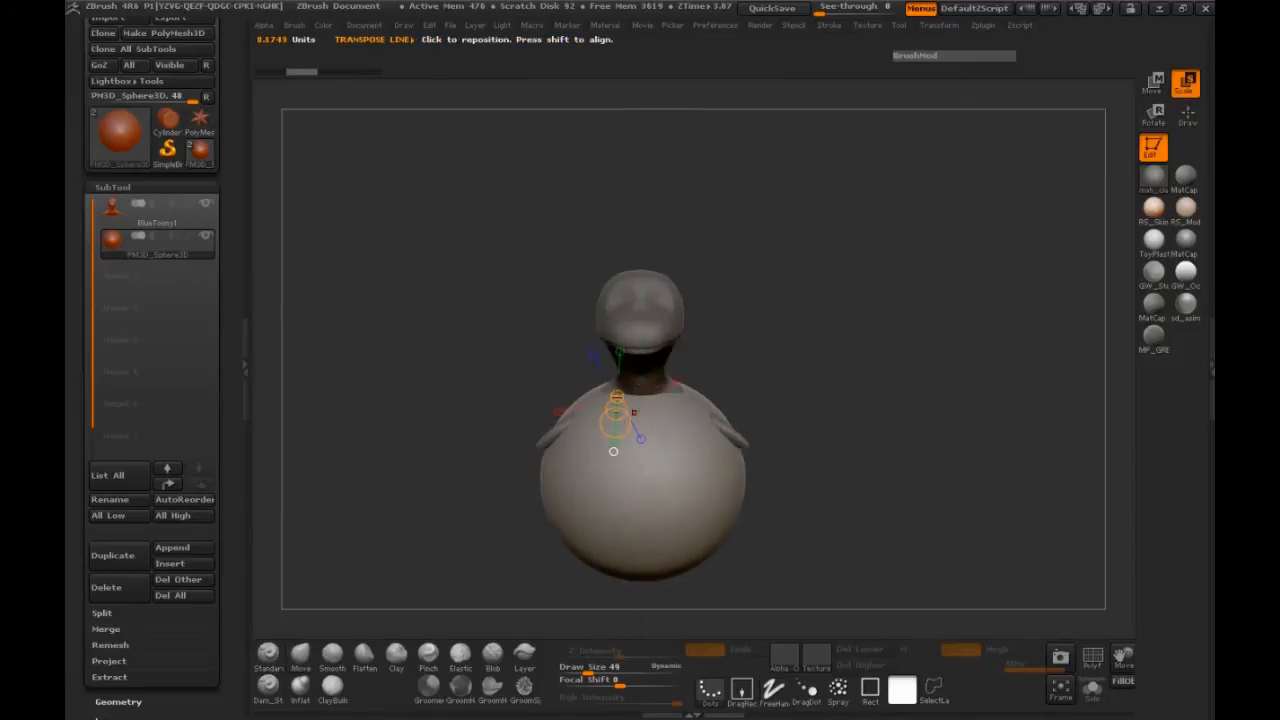
left_click_drag(648, 400, 646, 599)
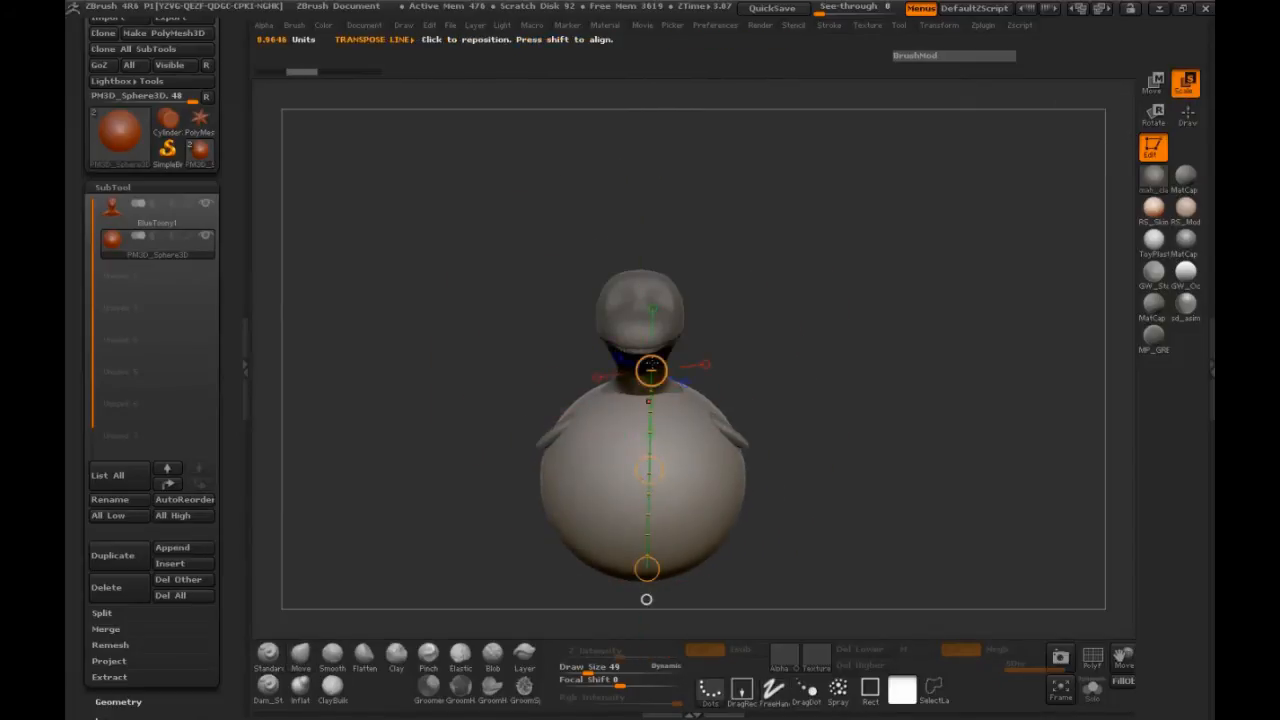
left_click_drag(651, 369, 652, 340)
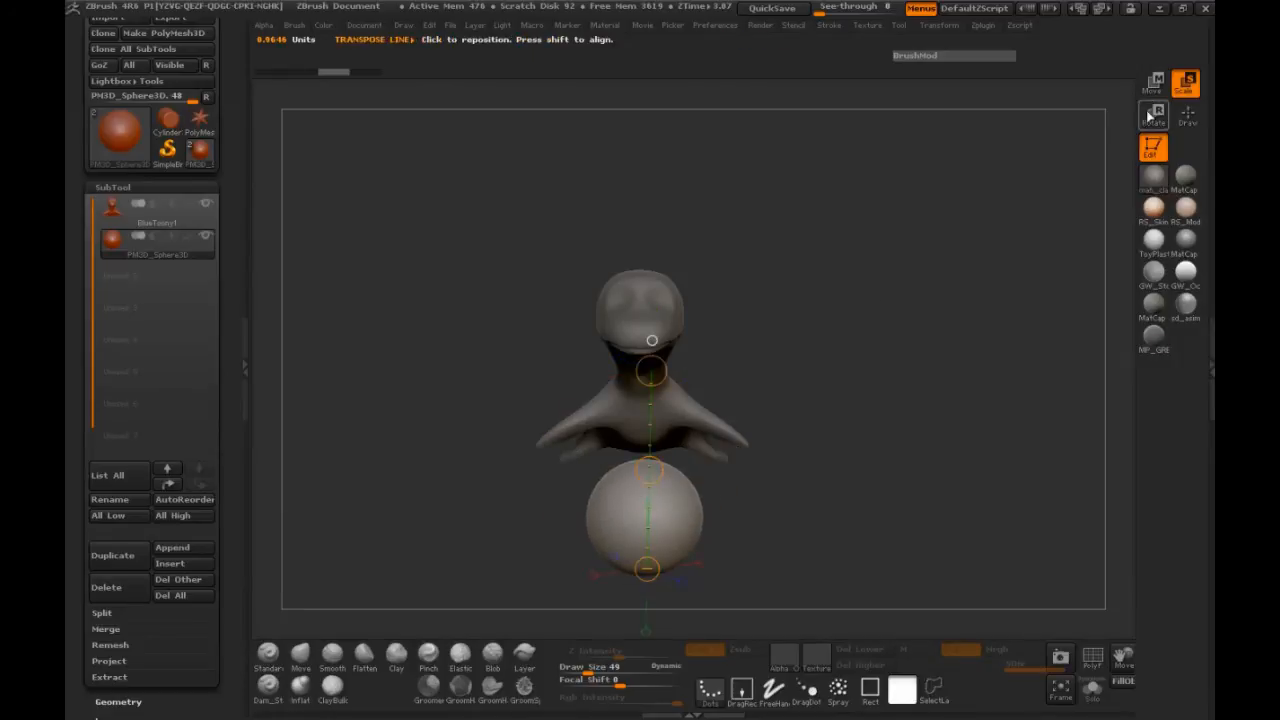
Raise the sphere to head height and scale it down further
key("w")
mouse_move(650, 467)
left_mouse_down()
mouse_move(712, 245)
mouse_move(645, 300)
mouse_move(642, 366)
left_mouse_up()
left_click(1184, 92)
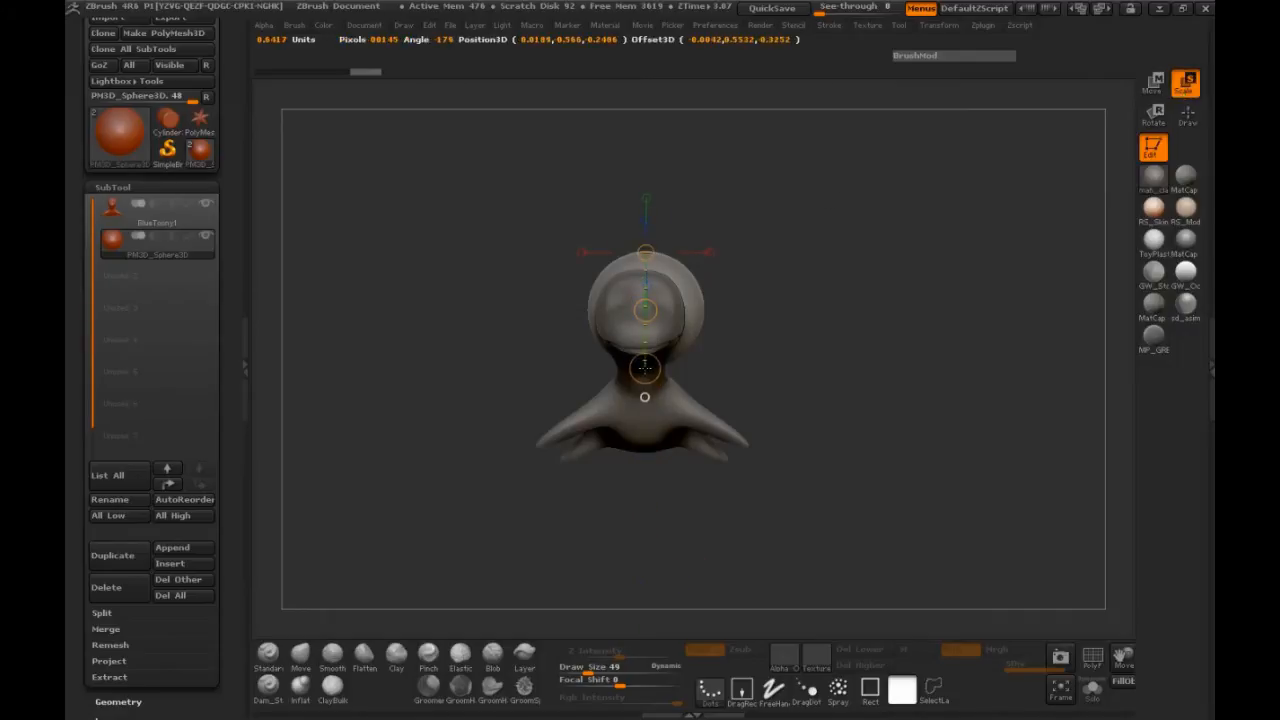
left_click_drag(645, 251, 642, 278)
left_click_drag(824, 362, 712, 373)
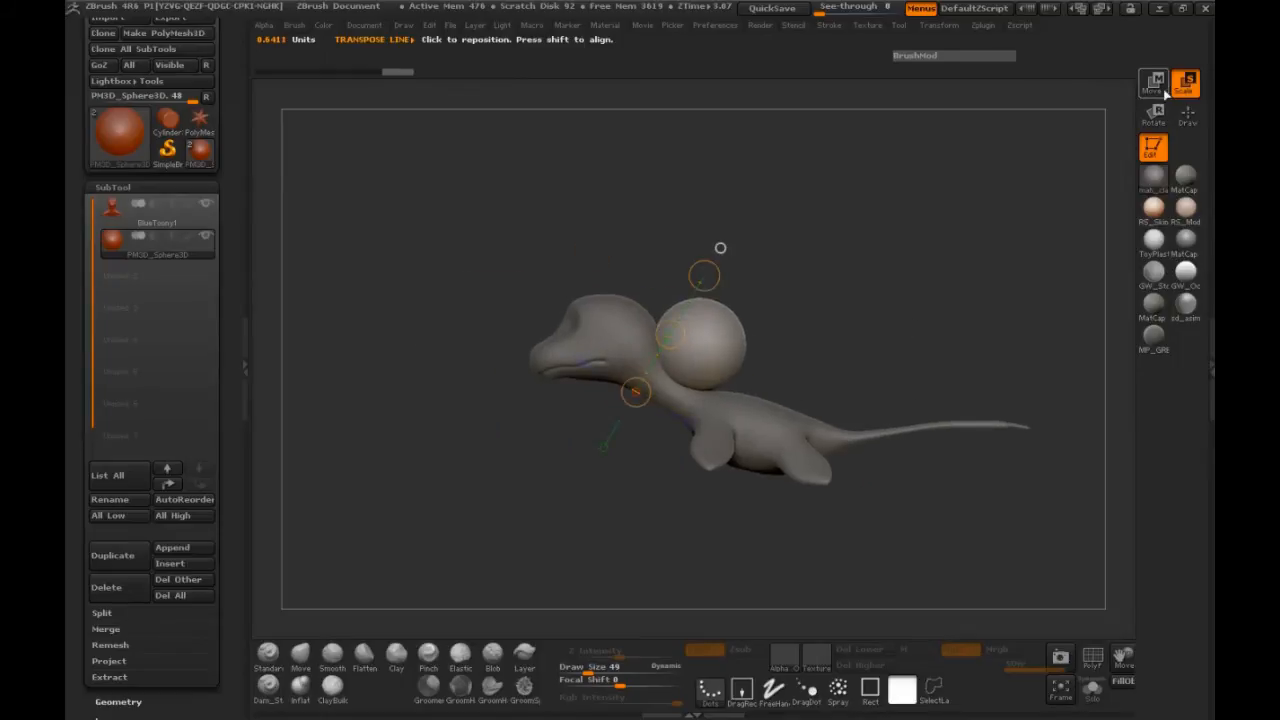
Move the sphere forward from behind the neck to the front of the head
left_click(1153, 82)
left_click_drag(704, 298, 691, 407)
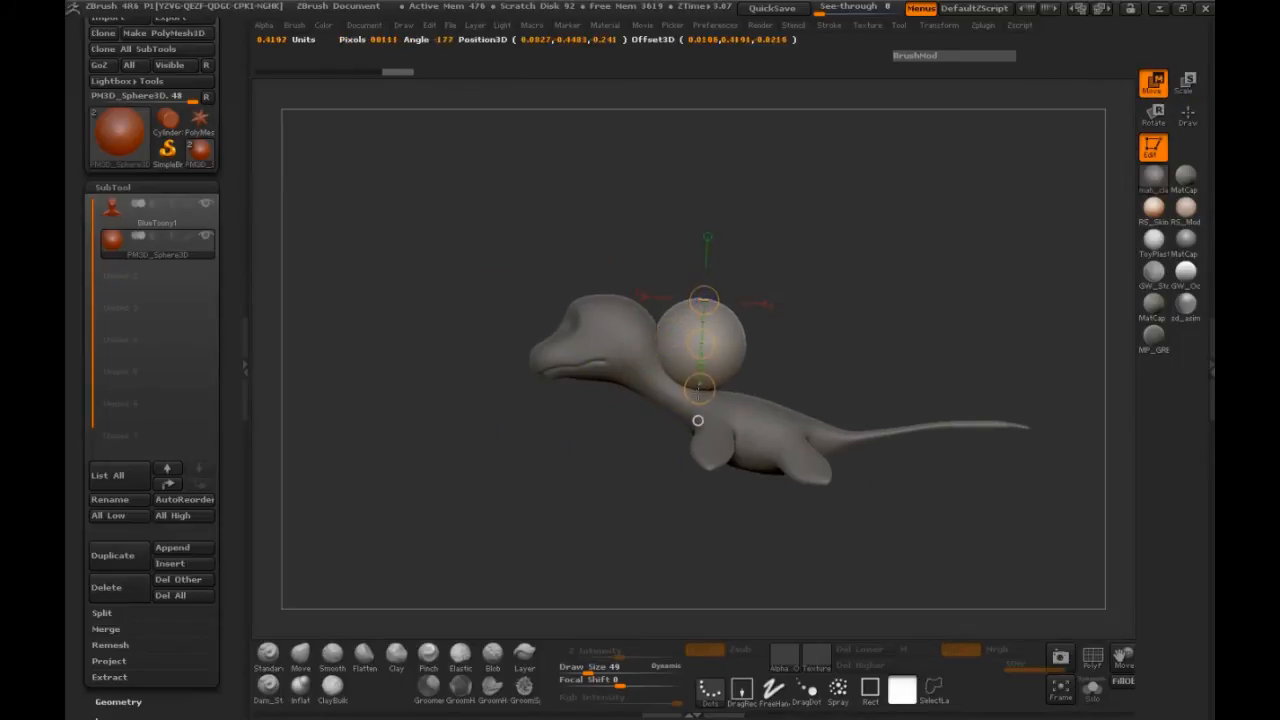
left_click_drag(702, 344, 530, 354)
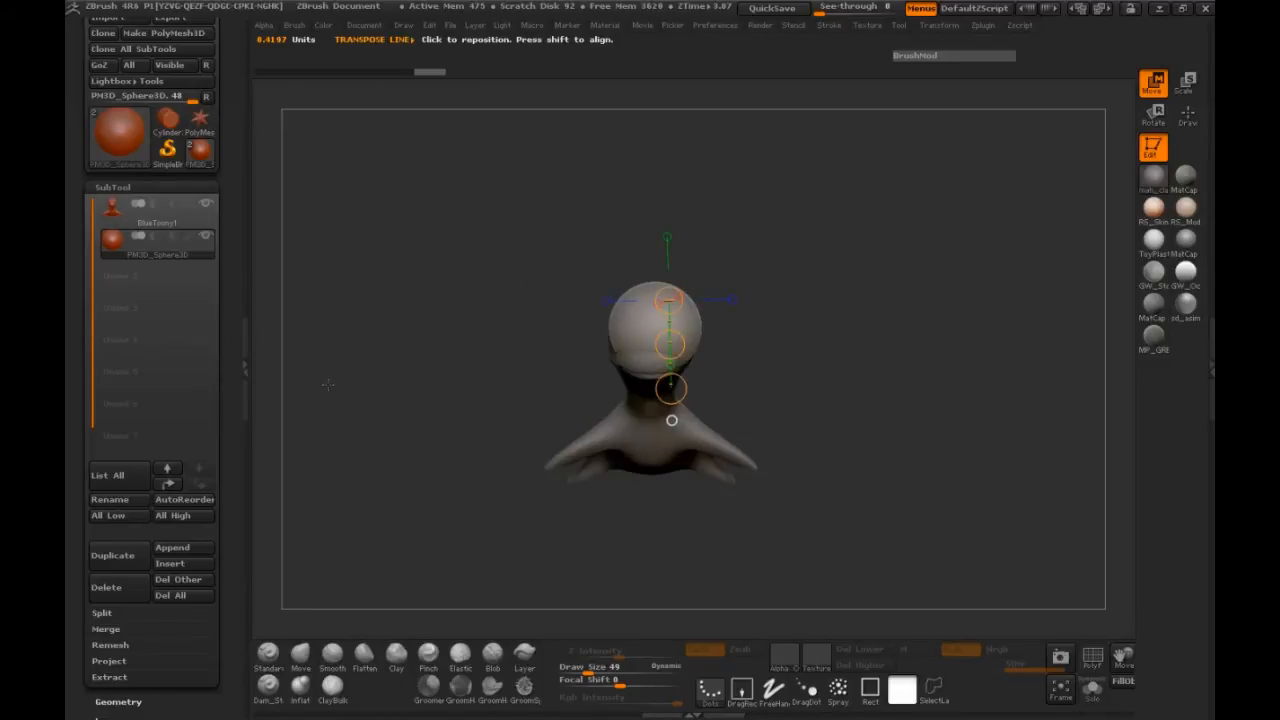
Scale the sphere down from the front so it is clearly smaller than the head
left_click(243, 360)
left_click_drag(354, 366, 774, 374, "alt")
left_click_drag(661, 370, 862, 417)
left_click(1185, 83)
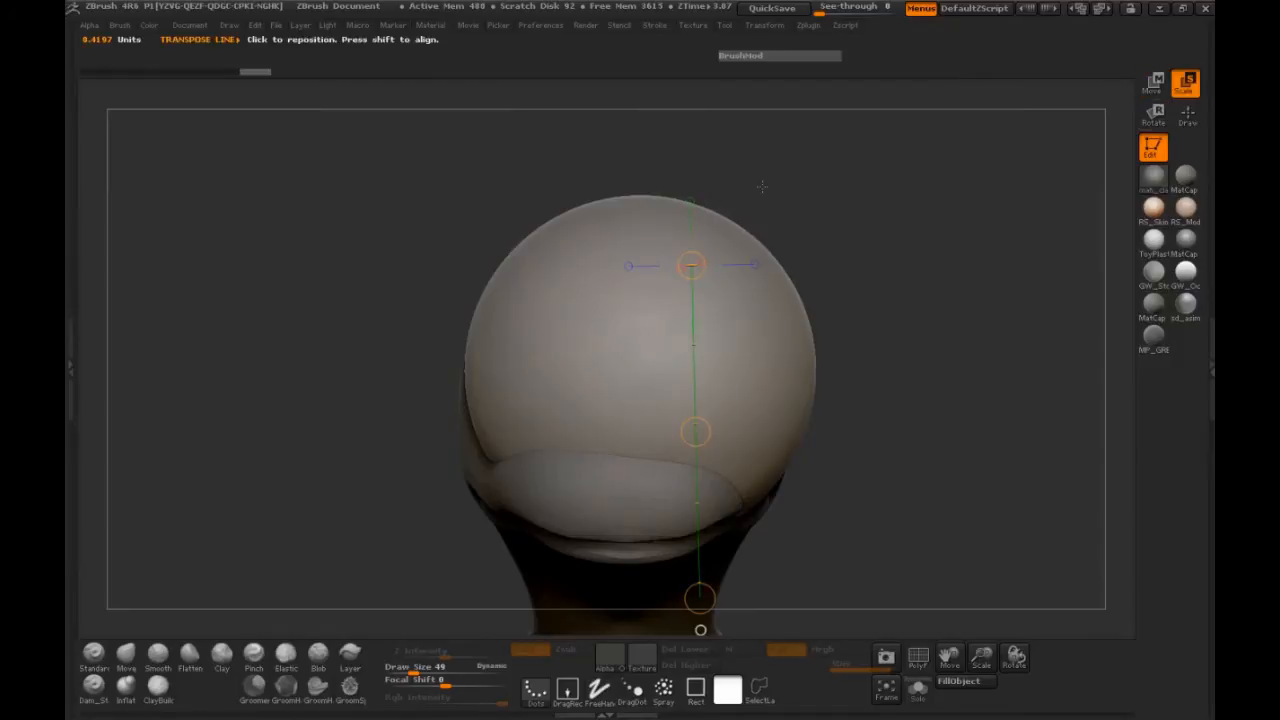
left_click_drag(631, 200, 633, 550)
left_click_drag(632, 199, 641, 275)
Position the sphere over one eye socket, adjusting its placement from the side and the front
left_click_drag(996, 328, 951, 329)
left_click(1153, 84)
left_click_drag(585, 374, 641, 300)
left_click_drag(930, 350, 770, 371)
left_click_drag(650, 418, 738, 343)
left_click_drag(538, 343, 515, 328)
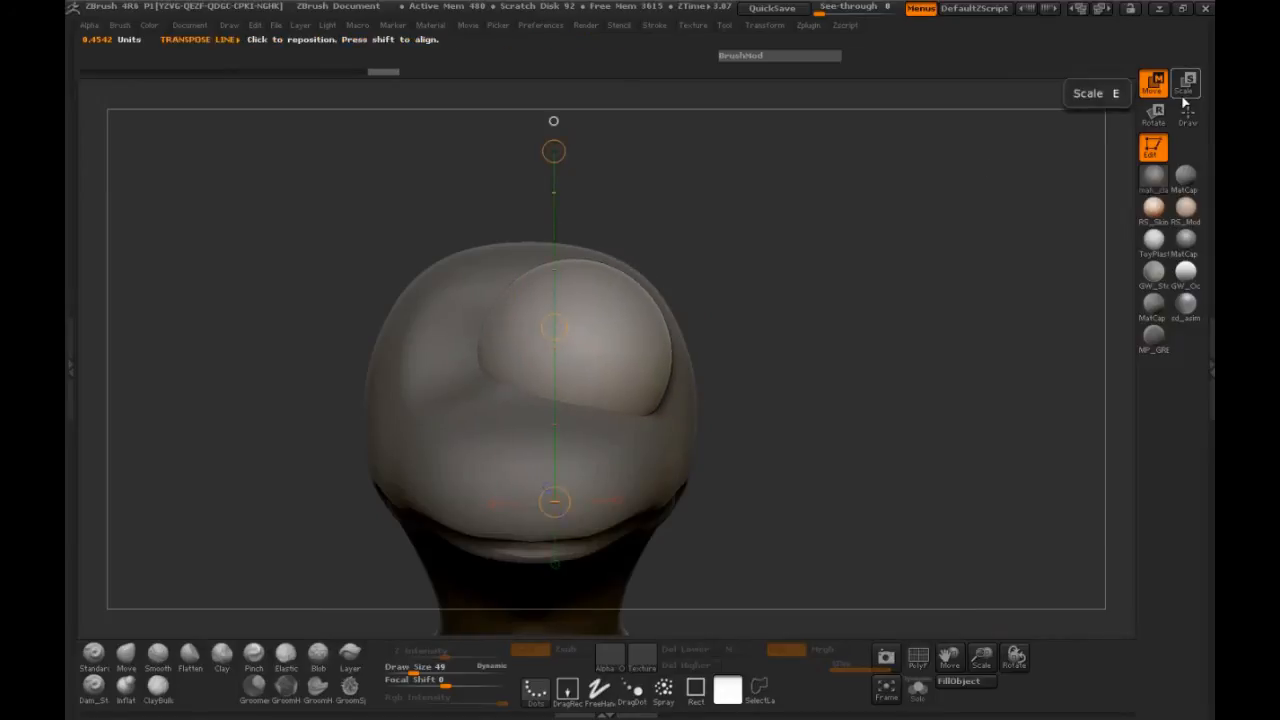
Shrink the eye sphere to fit the socket and shift it up and outward on the face
left_click_drag(582, 270, 582, 465)
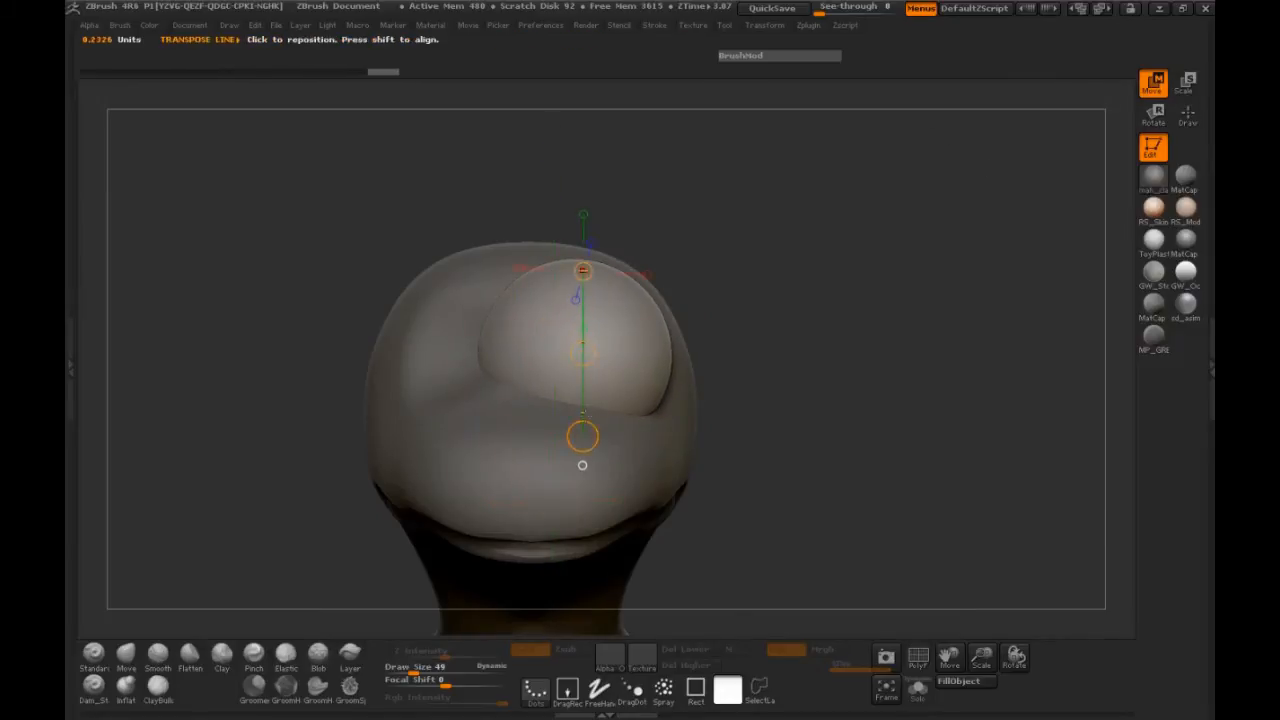
left_click(1185, 86)
left_click_drag(583, 271, 593, 295)
left_click_drag(812, 319, 791, 321)
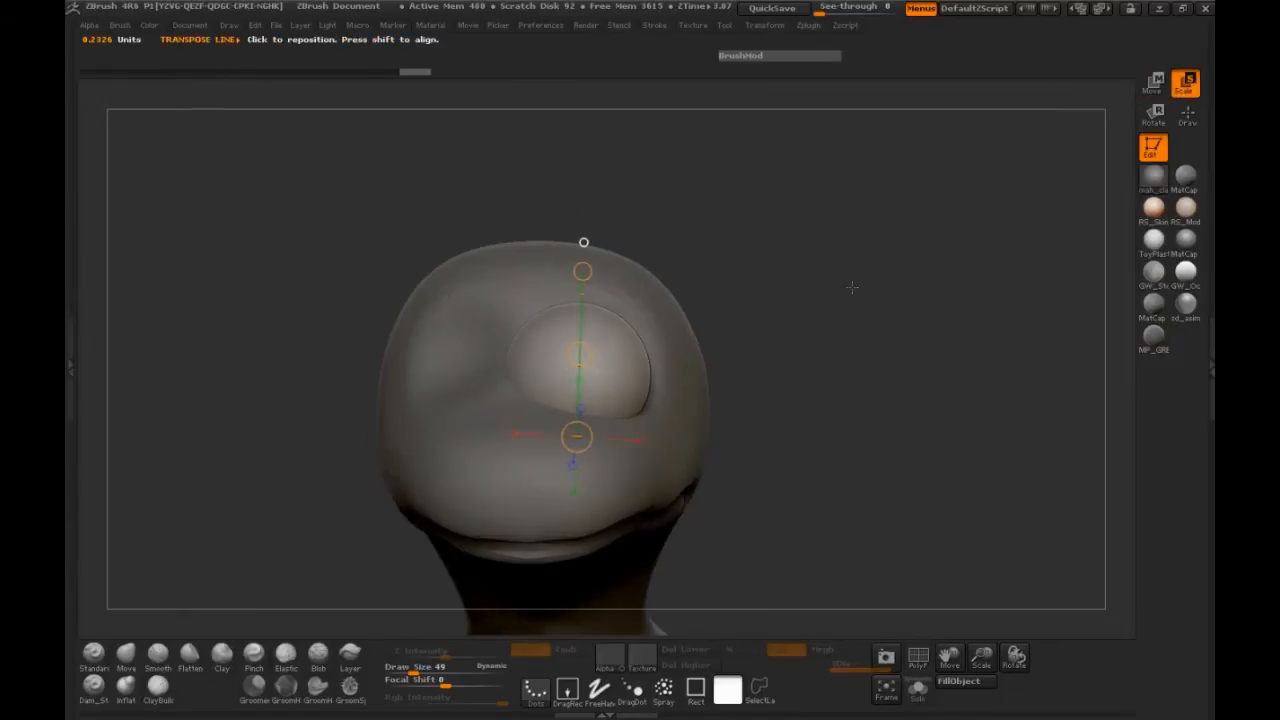
left_click(1147, 88)
left_click_drag(578, 356, 593, 324)
Push the eyeball back into the head from the side so only its front bulges out of the socket
left_click_drag(840, 338, 647, 357)
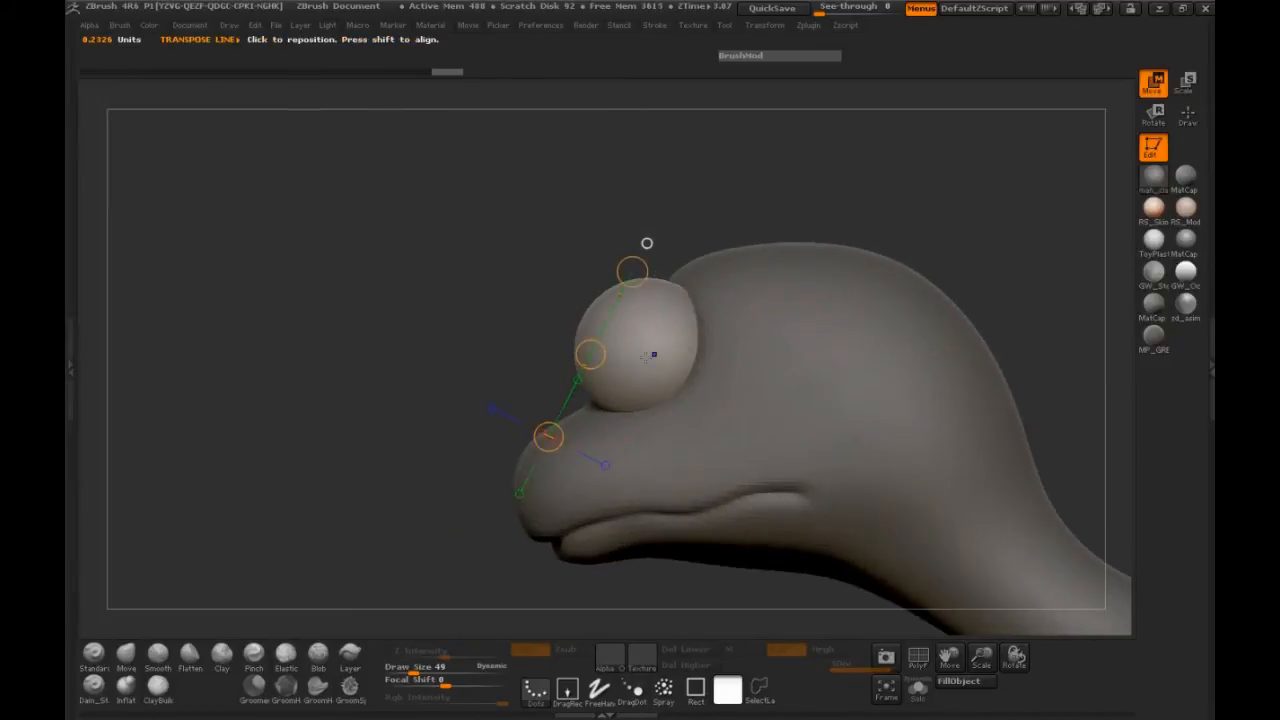
left_click_drag(637, 291, 637, 441)
left_click_drag(637, 350, 710, 349)
left_click_drag(450, 343, 588, 356)
left_click_drag(762, 369, 564, 349)
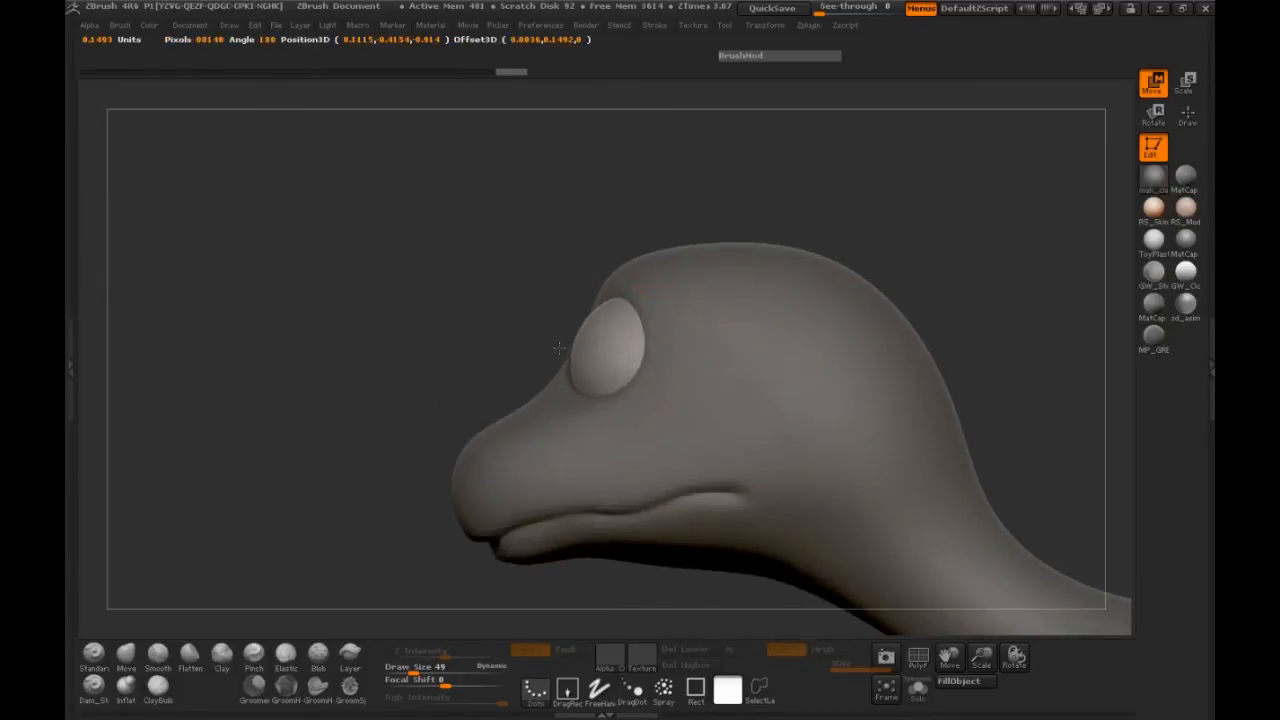
left_click_drag(557, 353, 555, 353)
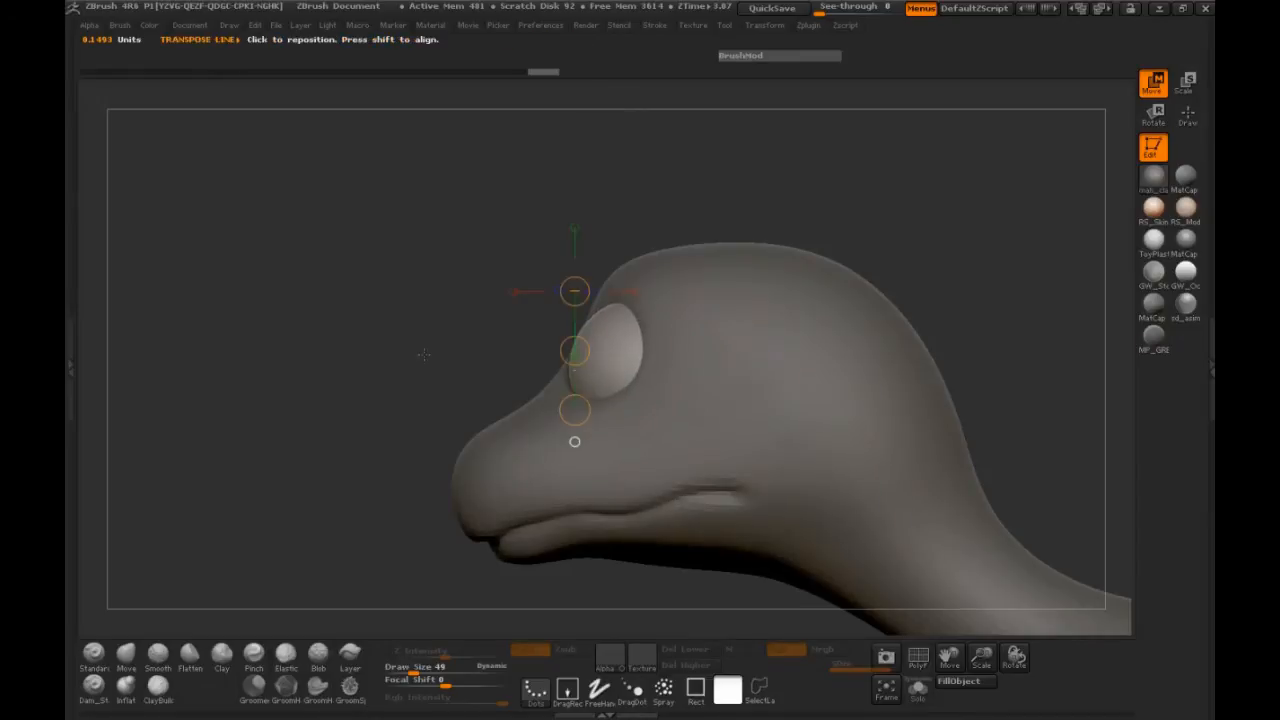
Pull the eyeball out beside the head and scale it down to a smaller sphere
left_click_drag(401, 349, 795, 383)
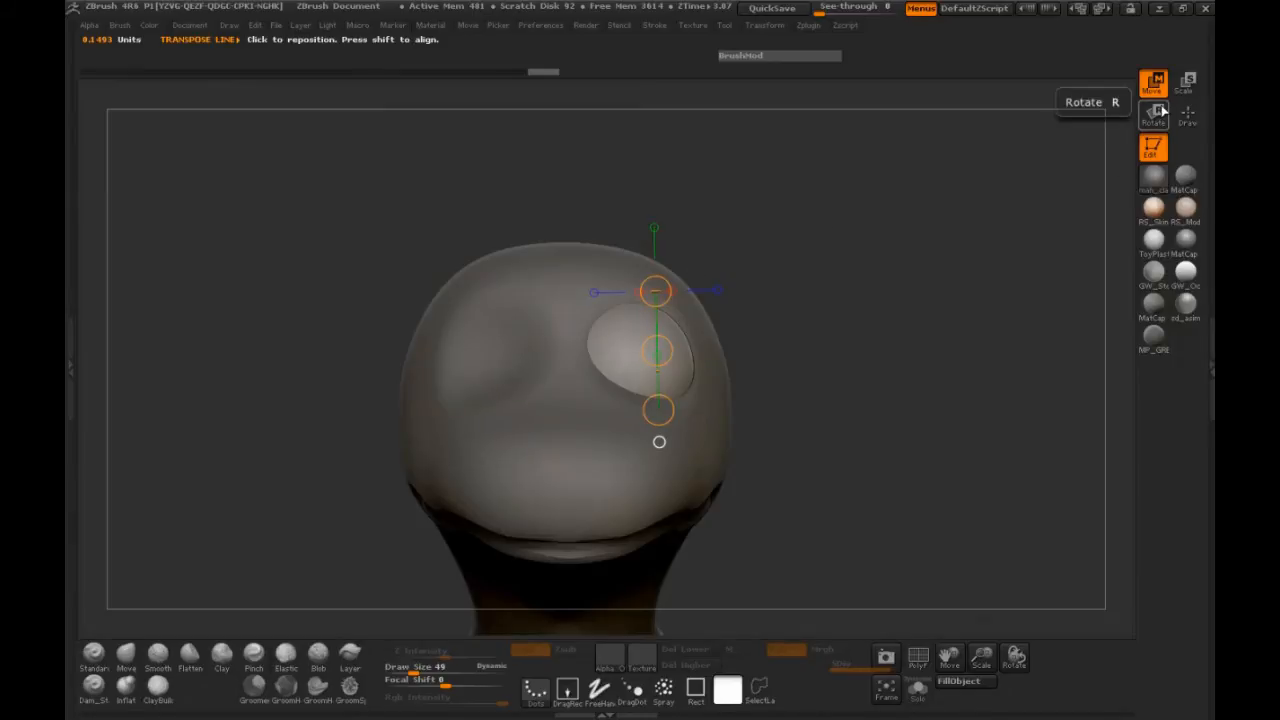
key("e")
left_click_drag(659, 441, 636, 281)
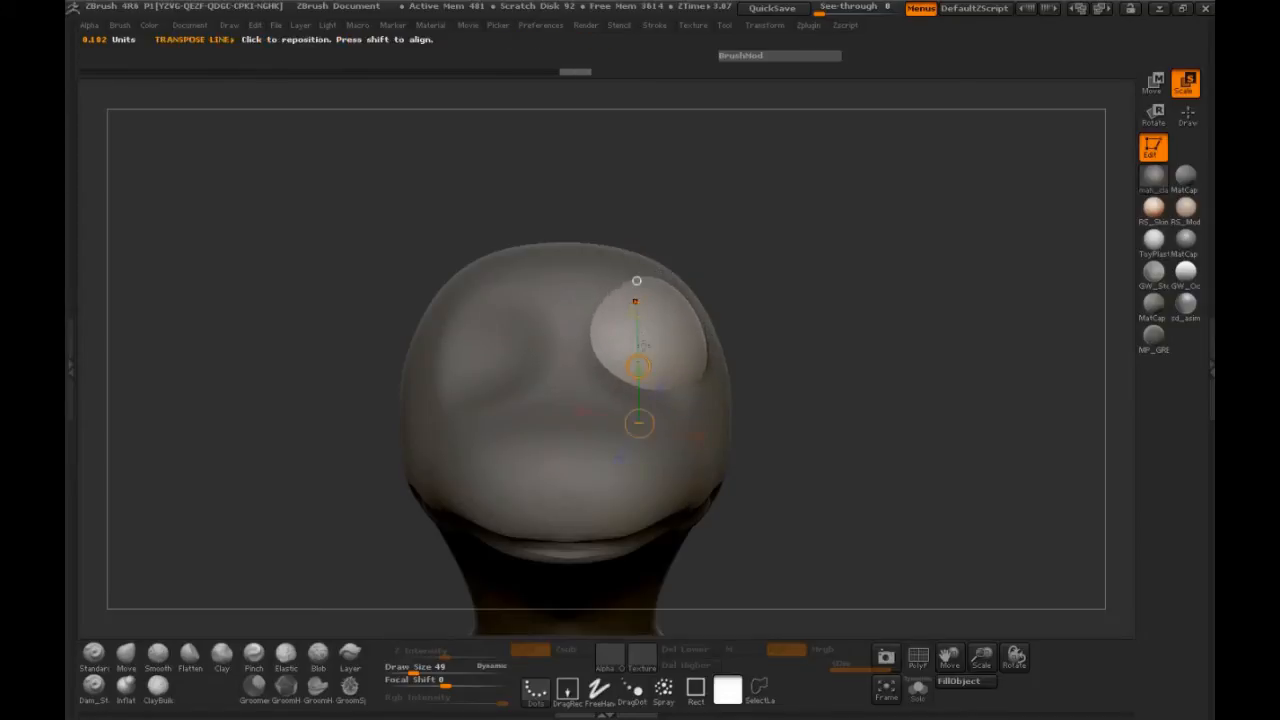
key("w")
left_click_drag(637, 366, 801, 394)
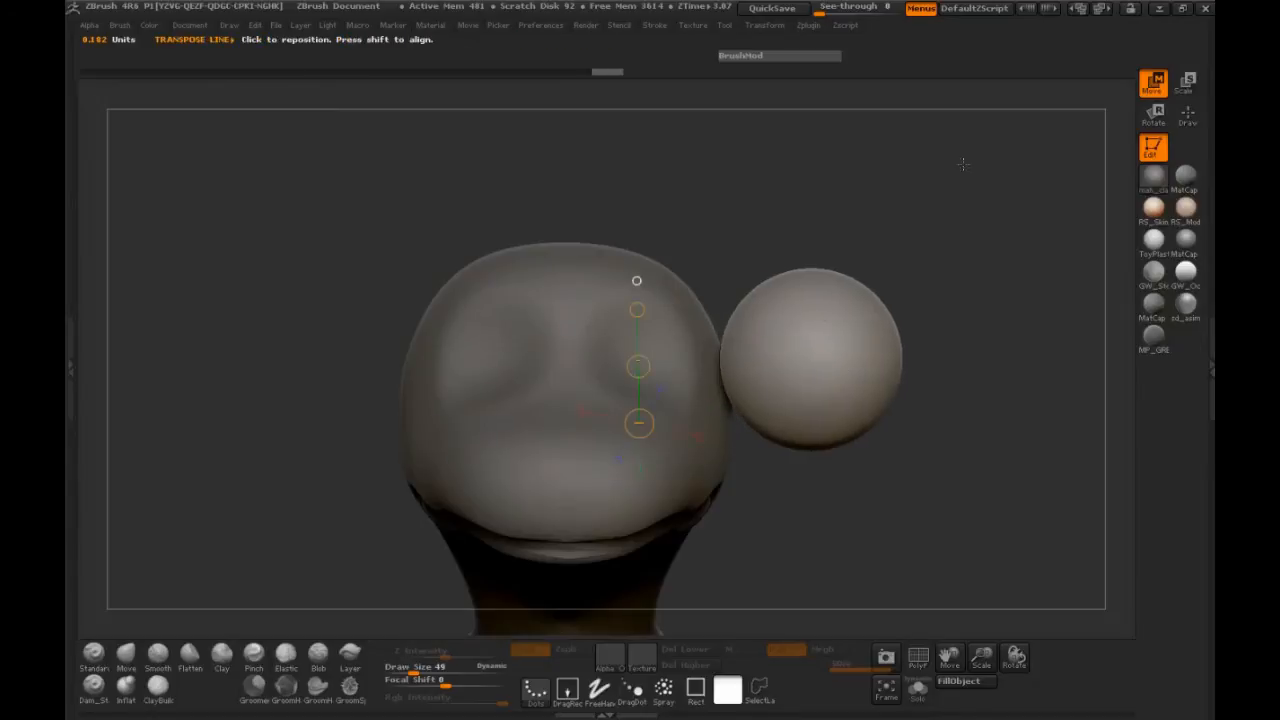
left_click(1185, 84)
left_click_drag(811, 270, 808, 478)
left_click_drag(811, 270, 812, 289)
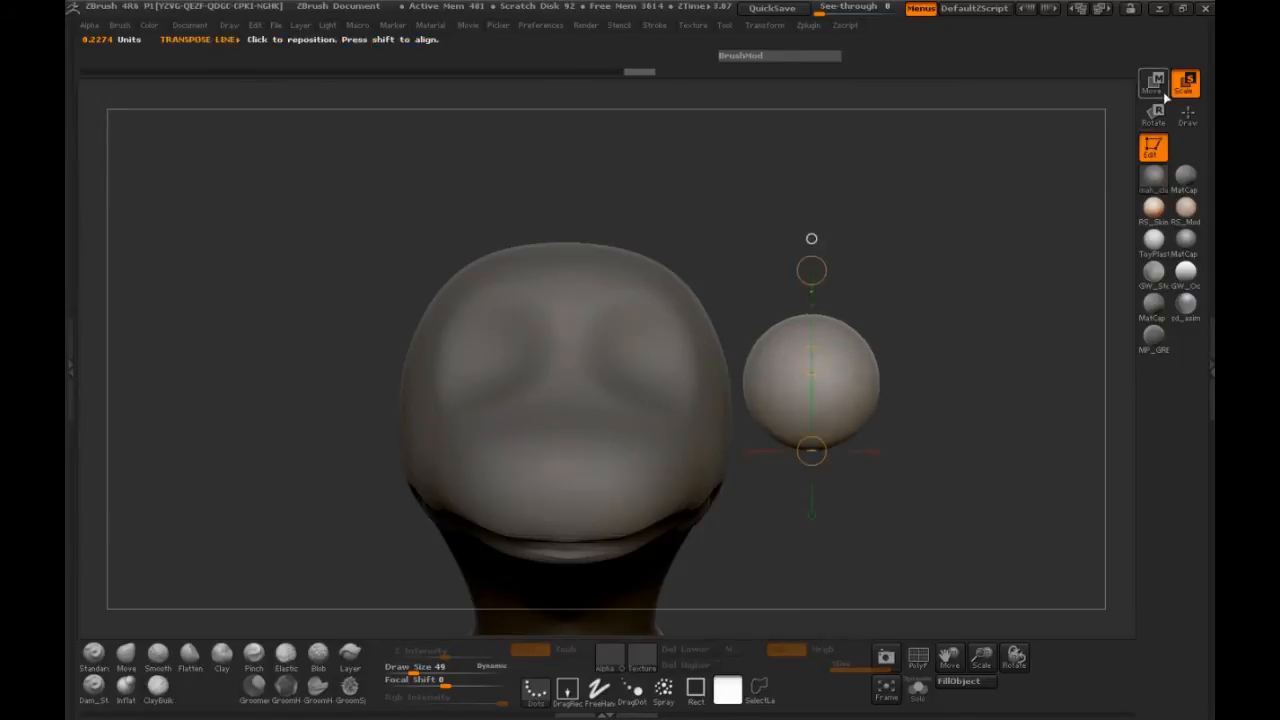
Move the smaller eyeball back into the eye socket from the front
key("w")
left_click_drag(812, 370, 875, 349)
left_click_drag(808, 320, 809, 447)
left_click_drag(810, 381, 747, 383)
left_click_drag(935, 386, 830, 378)
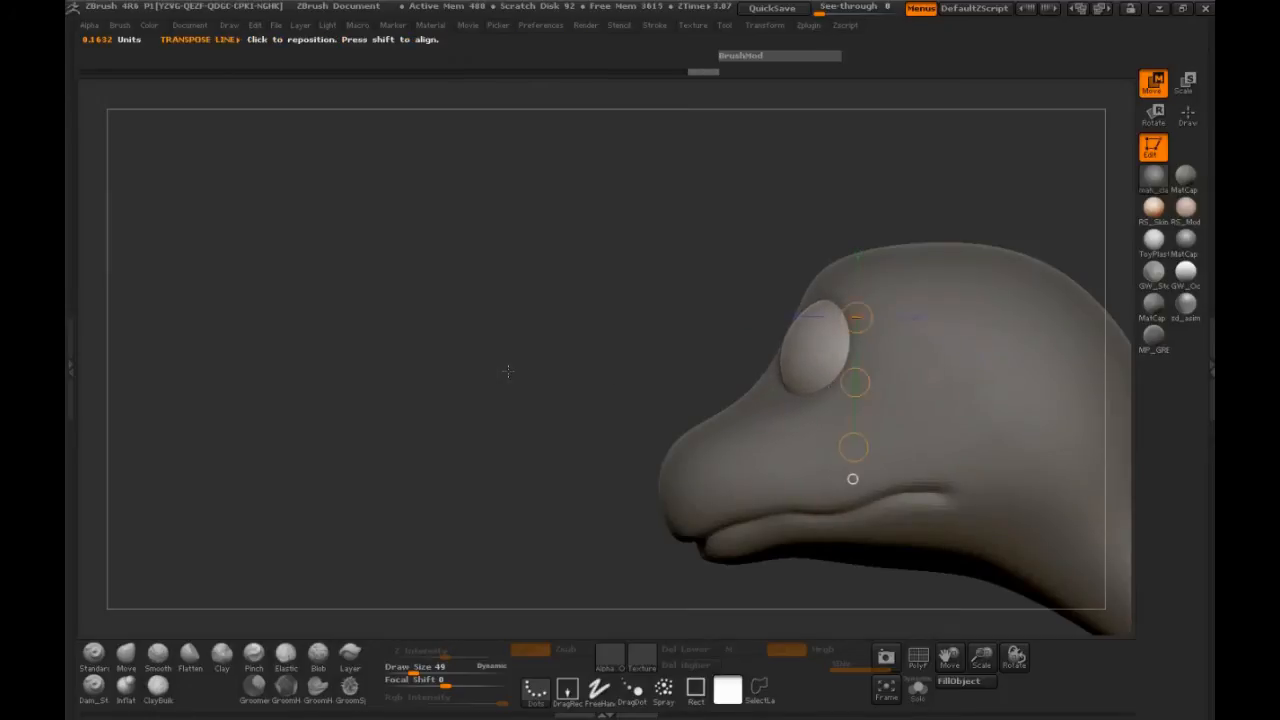
View the head from the front, leave the move mode and make the BlueToony1 body the active subtool
left_click_drag(505, 372, 572, 372, "shift")
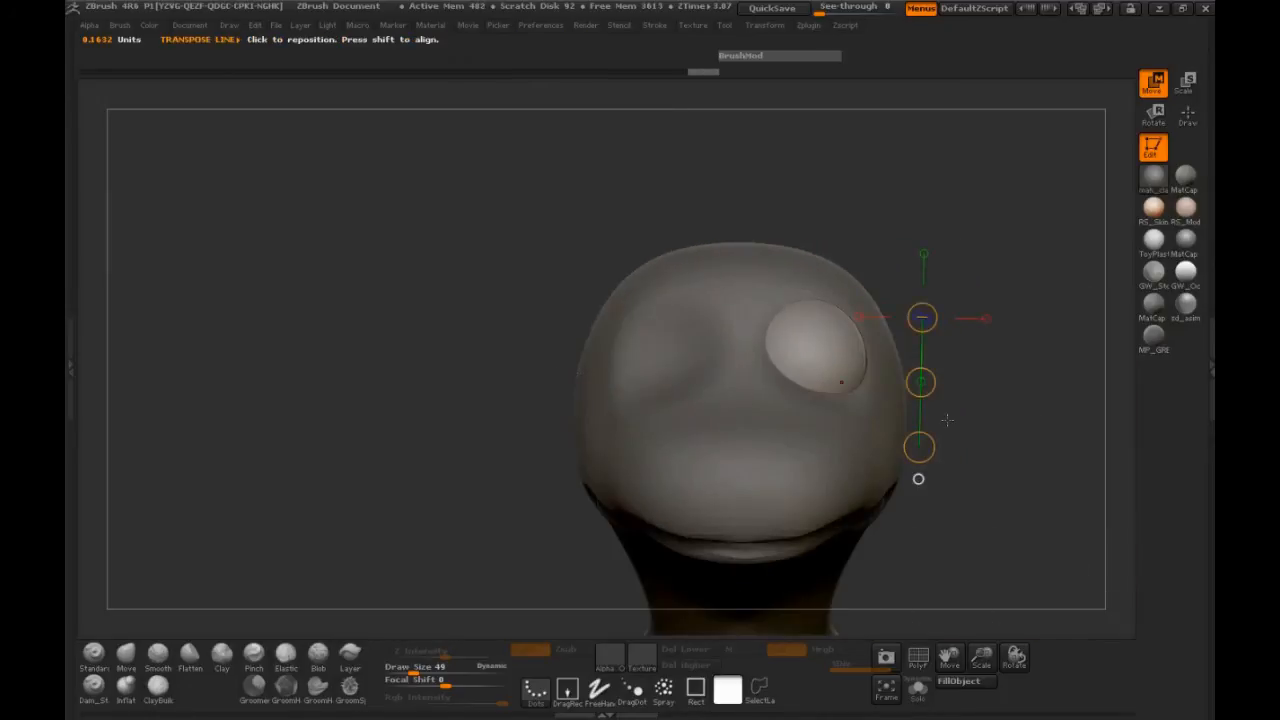
key("q")
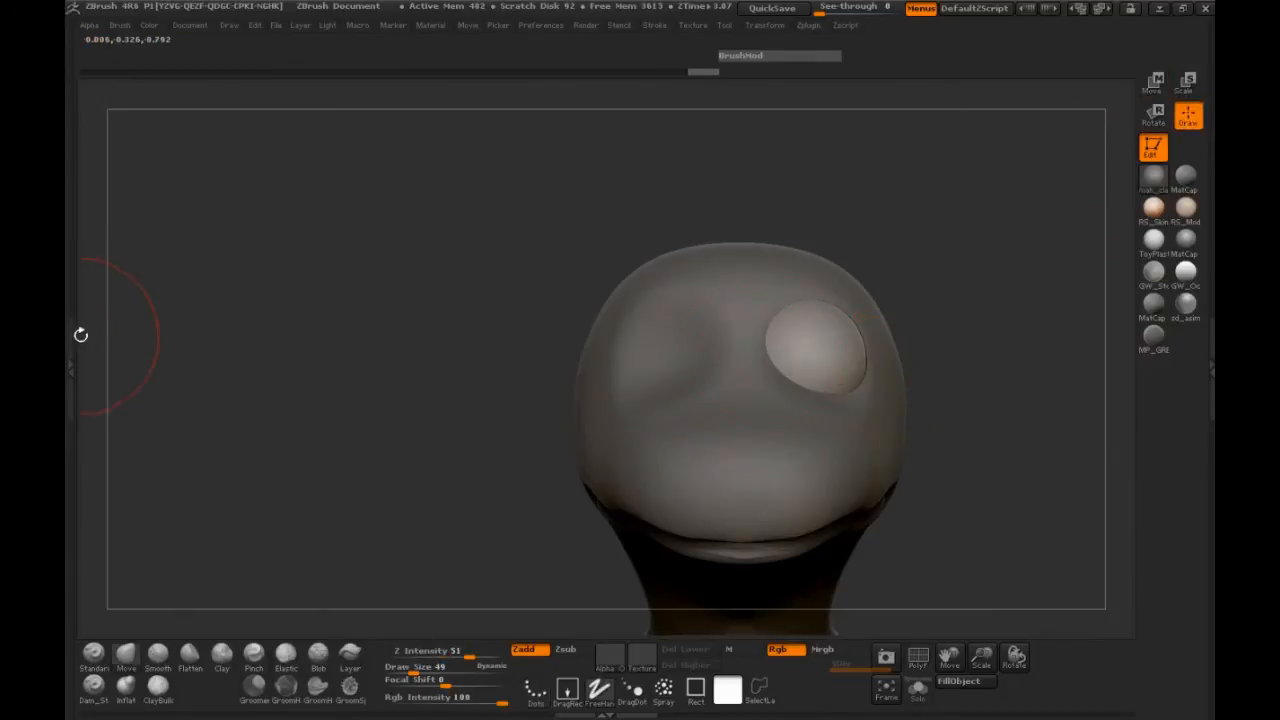
left_click(70, 342)
left_click(137, 240)
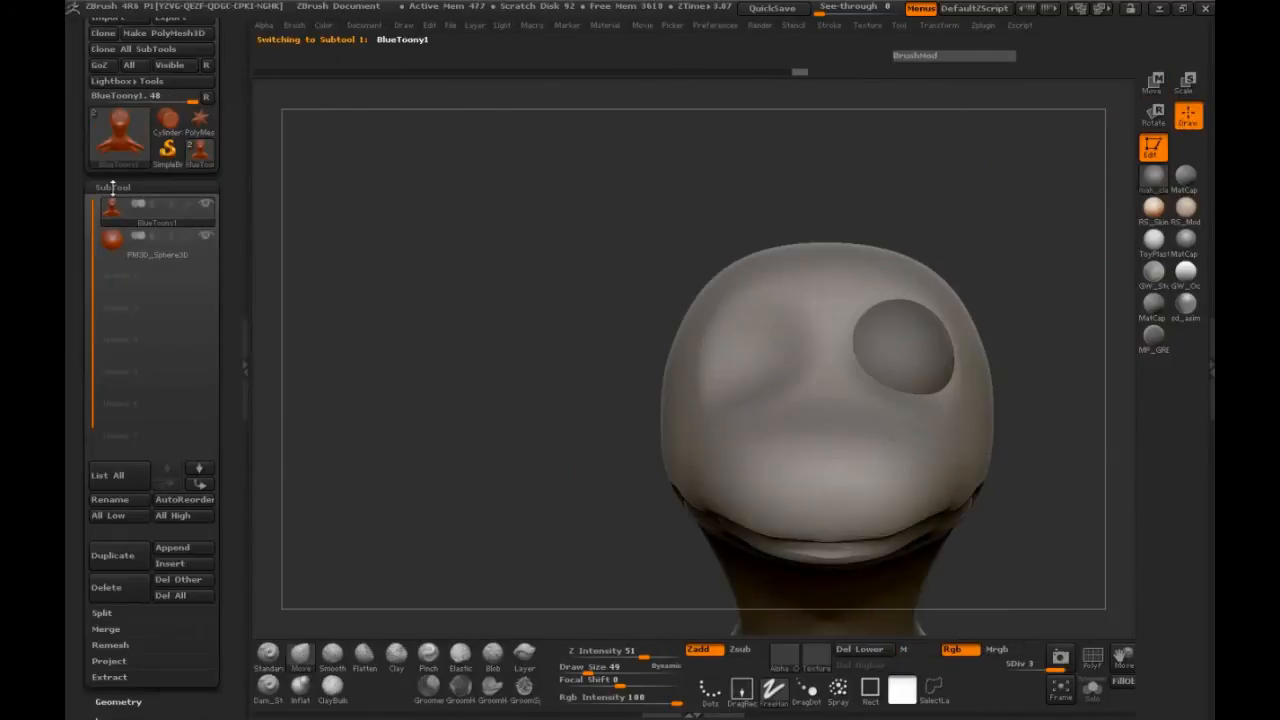
left_click(243, 392)
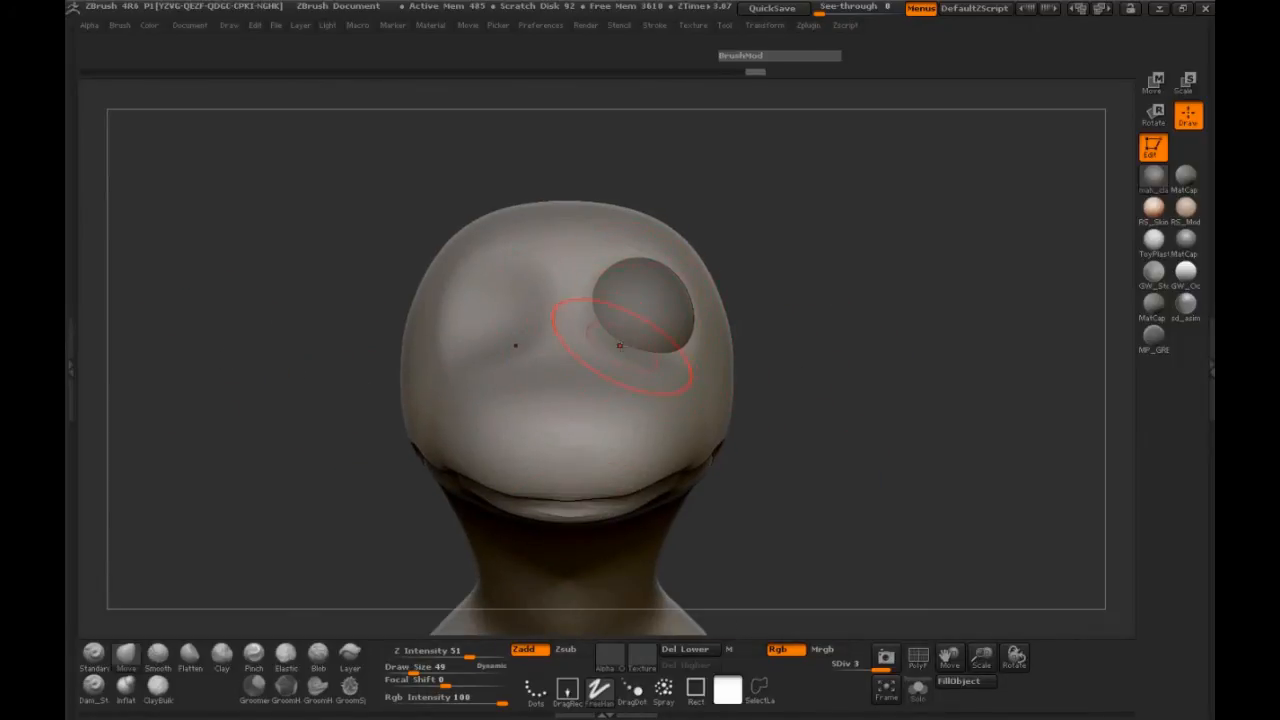
Using the Move brush at Draw Size 62, reshape the socket rim around the eyeball
key("space")
left_click_drag(624, 344, 636, 344)
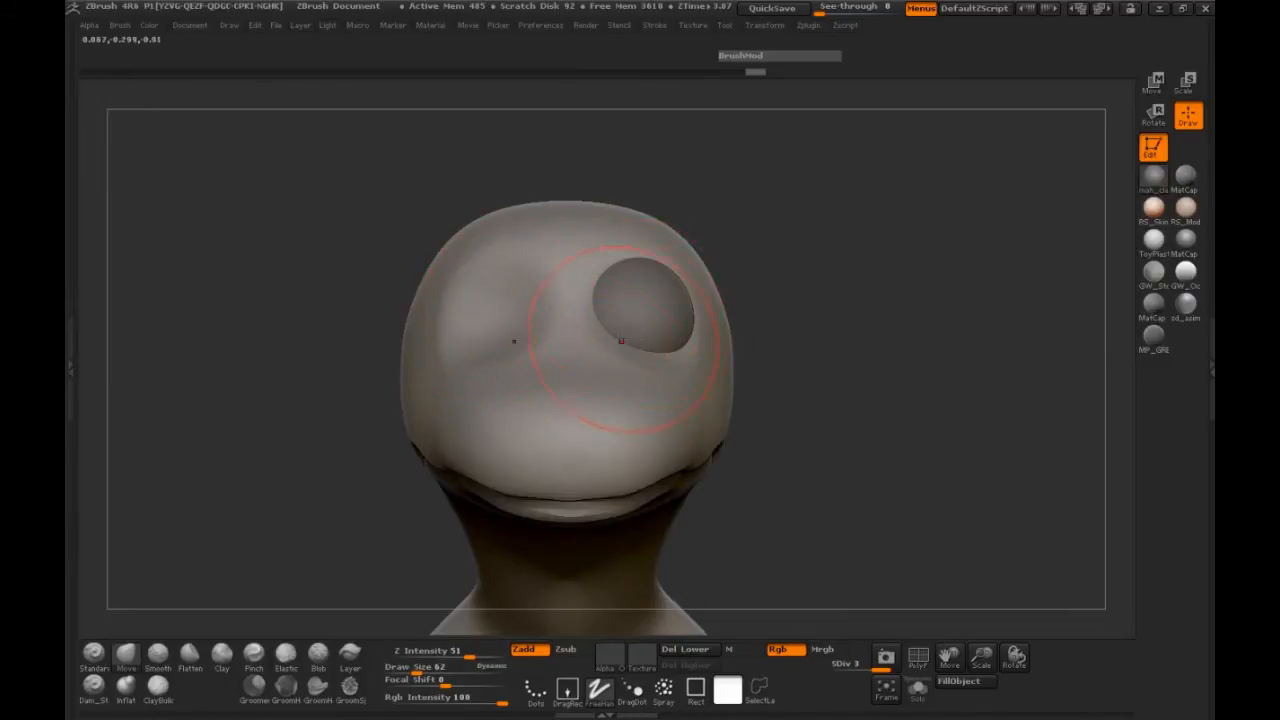
left_click_drag(784, 350, 392, 372)
left_click_drag(642, 273, 631, 284)
mouse_move(392, 372)
left_mouse_down()
mouse_move(470, 372)
mouse_move(590, 330)
mouse_move(599, 298)
left_mouse_up()
Adjust the socket's lower rim beneath the eyeball with a smaller Move brush
key("space")
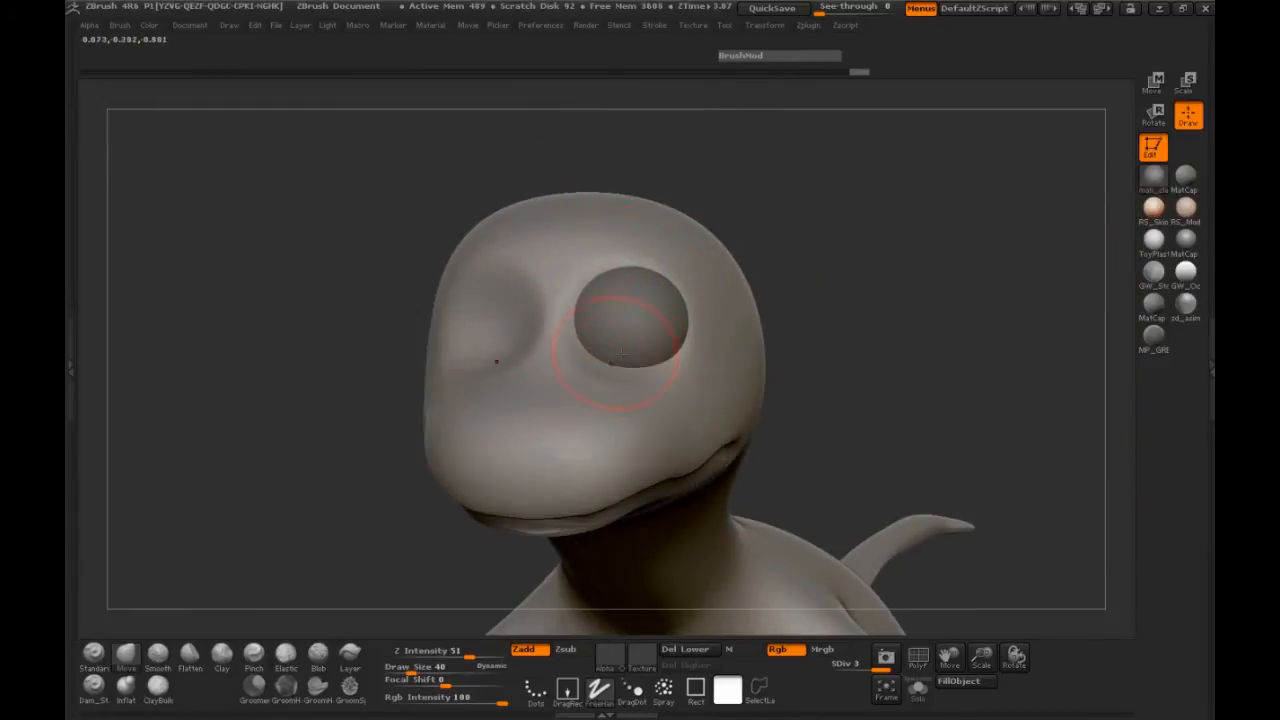
left_click_drag(932, 358, 768, 352)
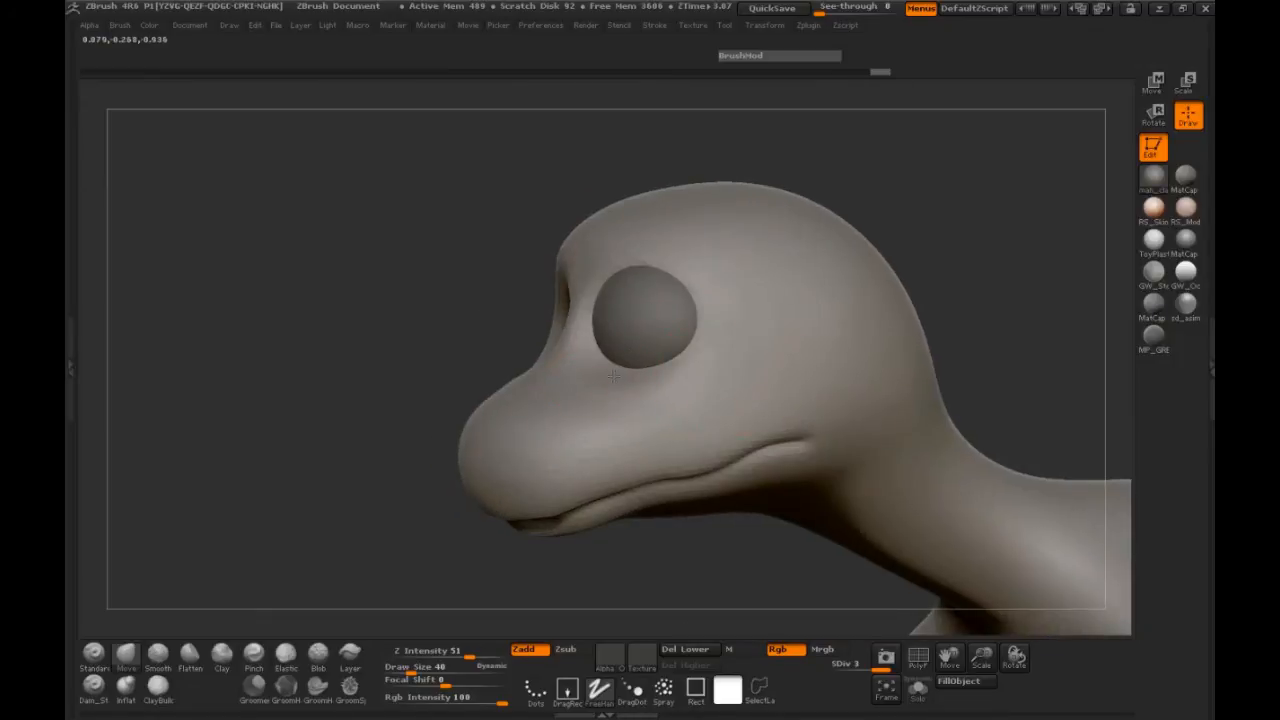
left_click_drag(440, 342, 431, 331)
Enlarge the Move brush and fit the socket's rear and inner edges to the eyeball
key("space")
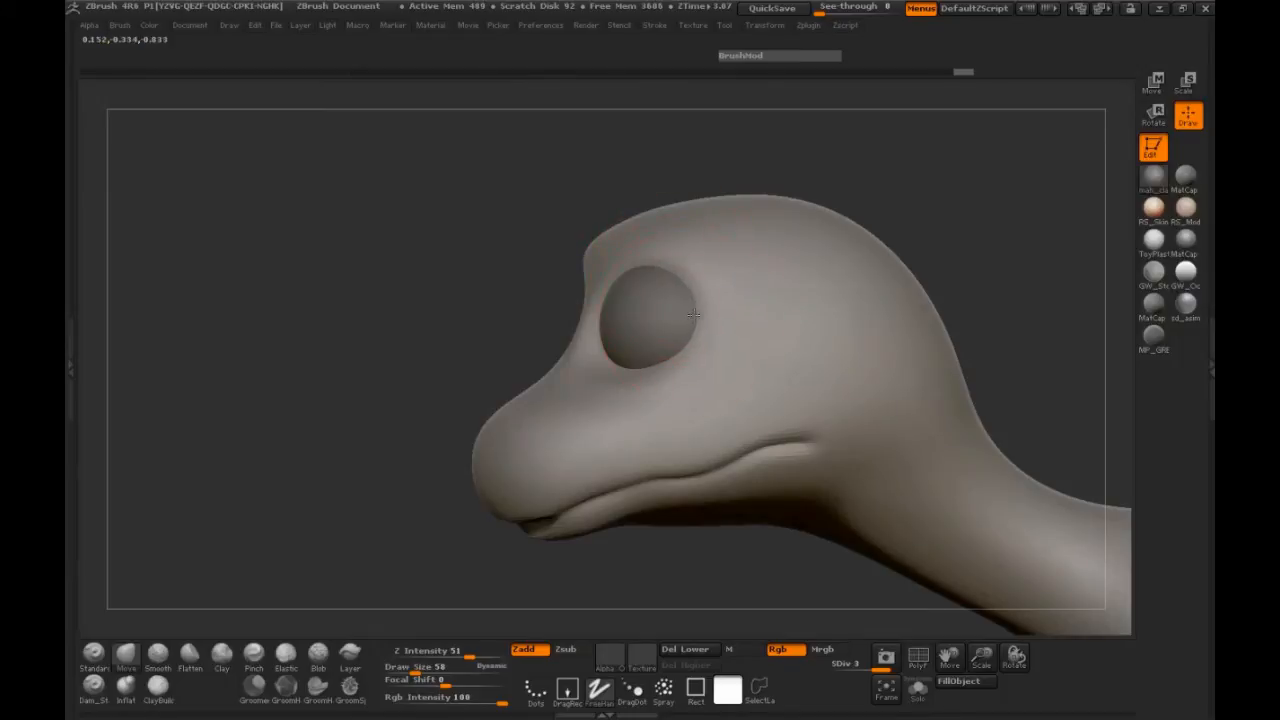
left_click_drag(454, 348, 814, 343)
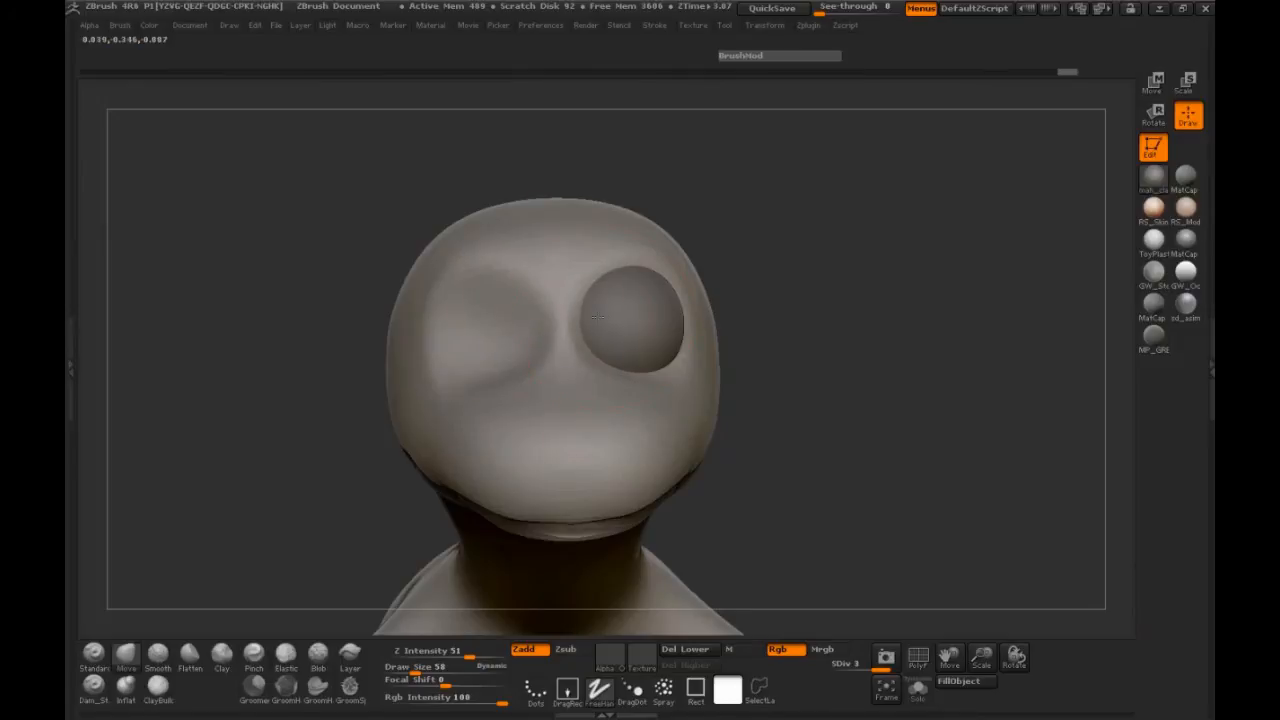
left_click_drag(791, 334, 776, 362)
mouse_move(830, 300)
left_mouse_down()
mouse_move(834, 231)
mouse_move(834, 270)
left_mouse_up()
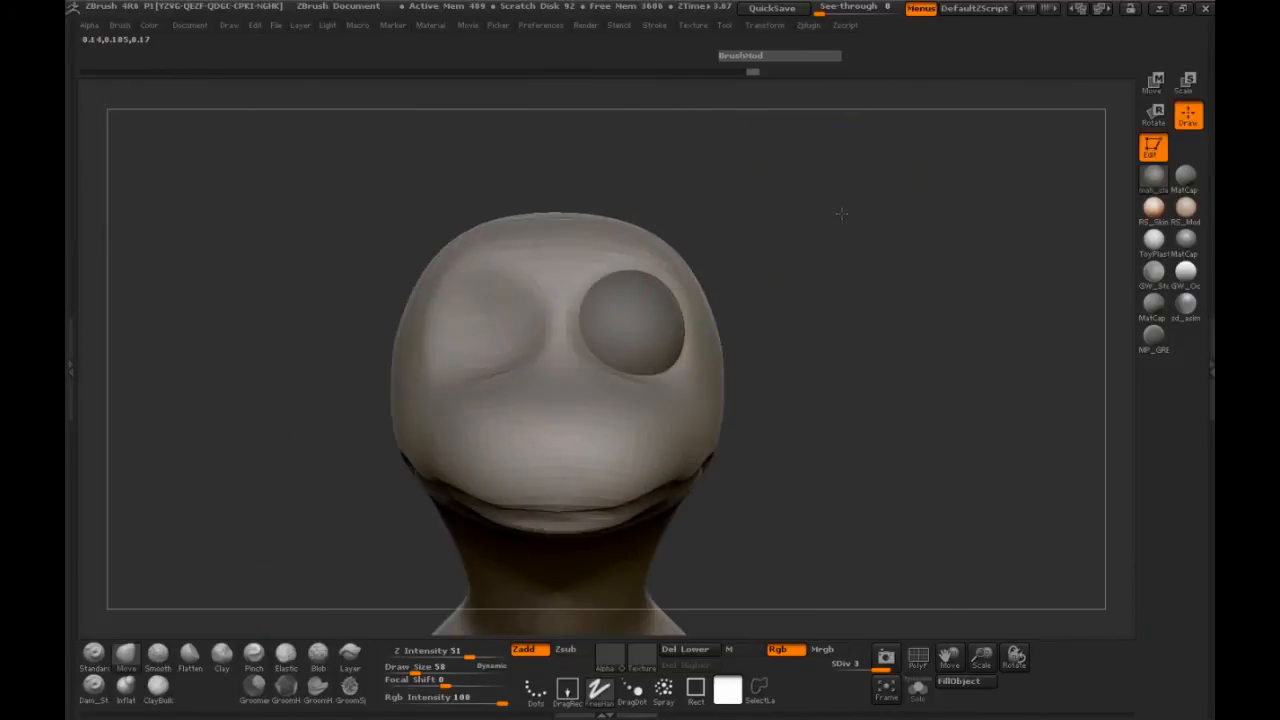
left_click_drag(829, 343, 780, 358)
Build raised eyelid rims around the eyeball with the Clay brush, alpha off, at Z Intensity 14 and Draw Size 14
key("space")
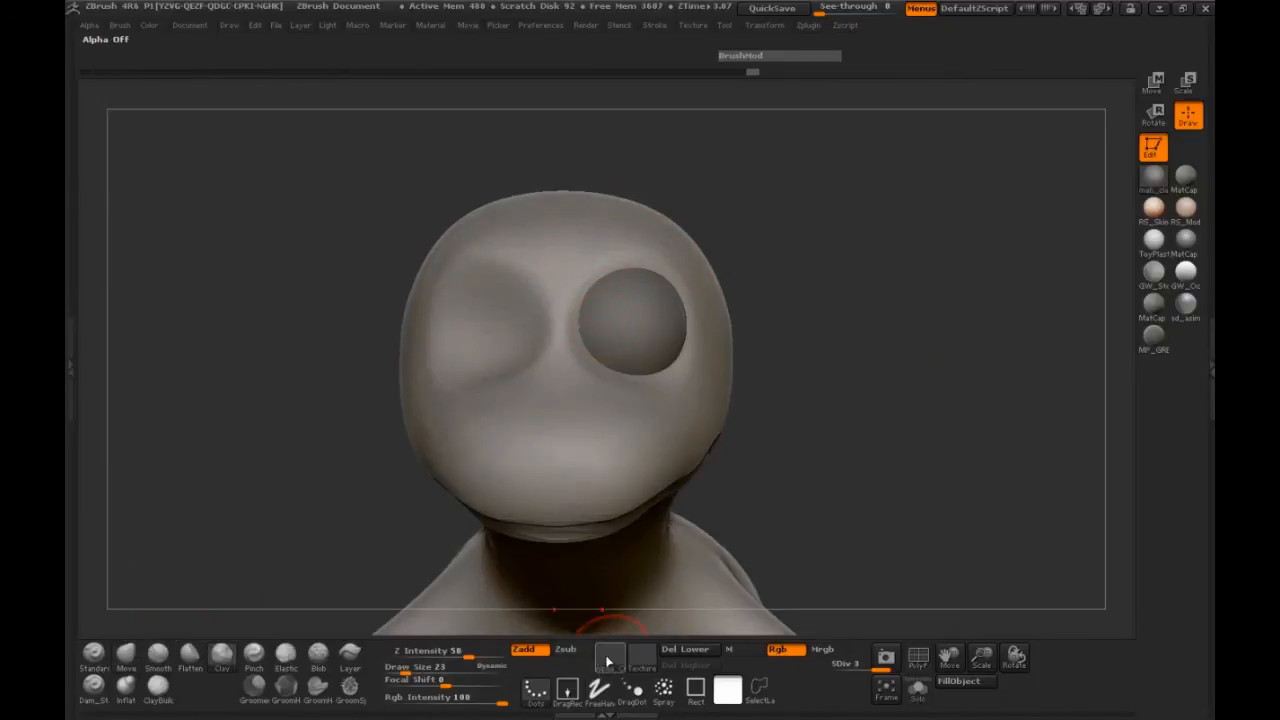
left_click_drag(436, 652, 424, 652)
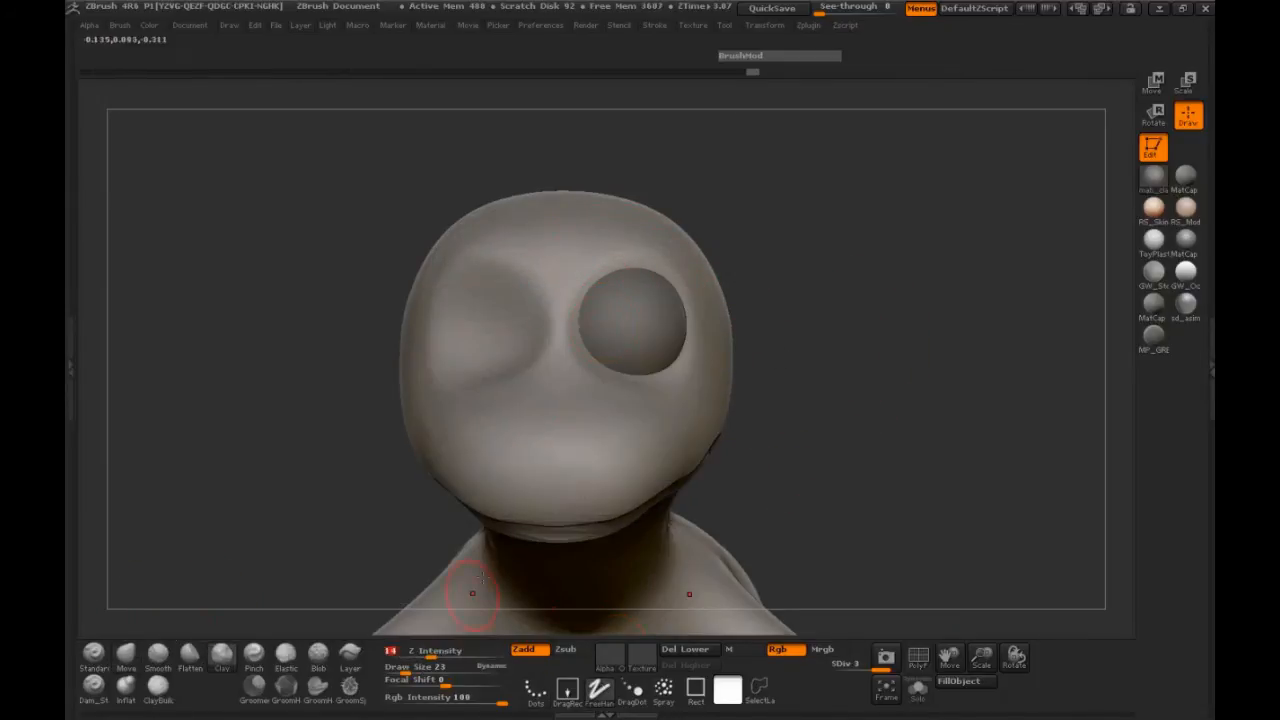
mouse_move(612, 314)
left_mouse_down()
mouse_move(630, 295)
mouse_move(593, 299)
mouse_move(662, 280)
mouse_move(684, 333)
left_mouse_up()
key("ctrl+z")
key("space")
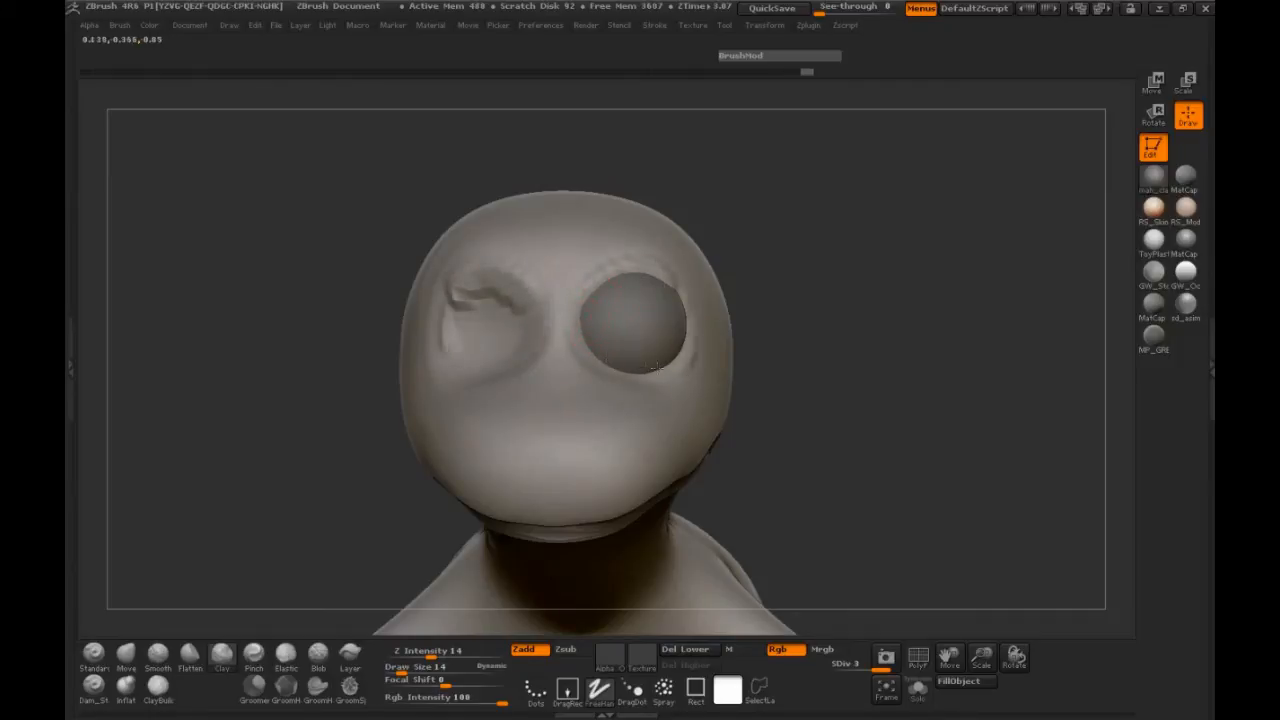
left_click_drag(590, 322, 602, 347)
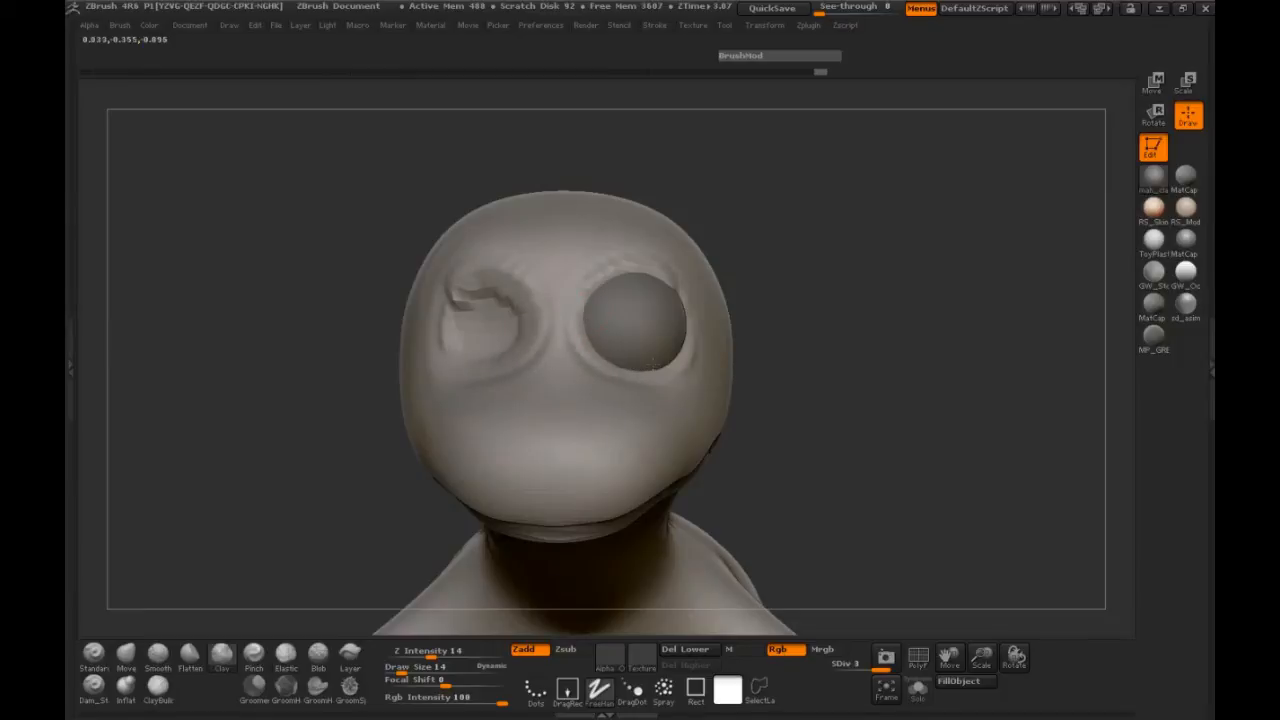
mouse_move(808, 355)
left_mouse_down()
mouse_move(314, 349)
mouse_move(311, 390)
left_mouse_up()
Thicken the eyelid rims along the eyeball's upper edge with the Inflat brush at Draw Size 14
left_click(125, 685)
left_click_drag(266, 457, 383, 394)
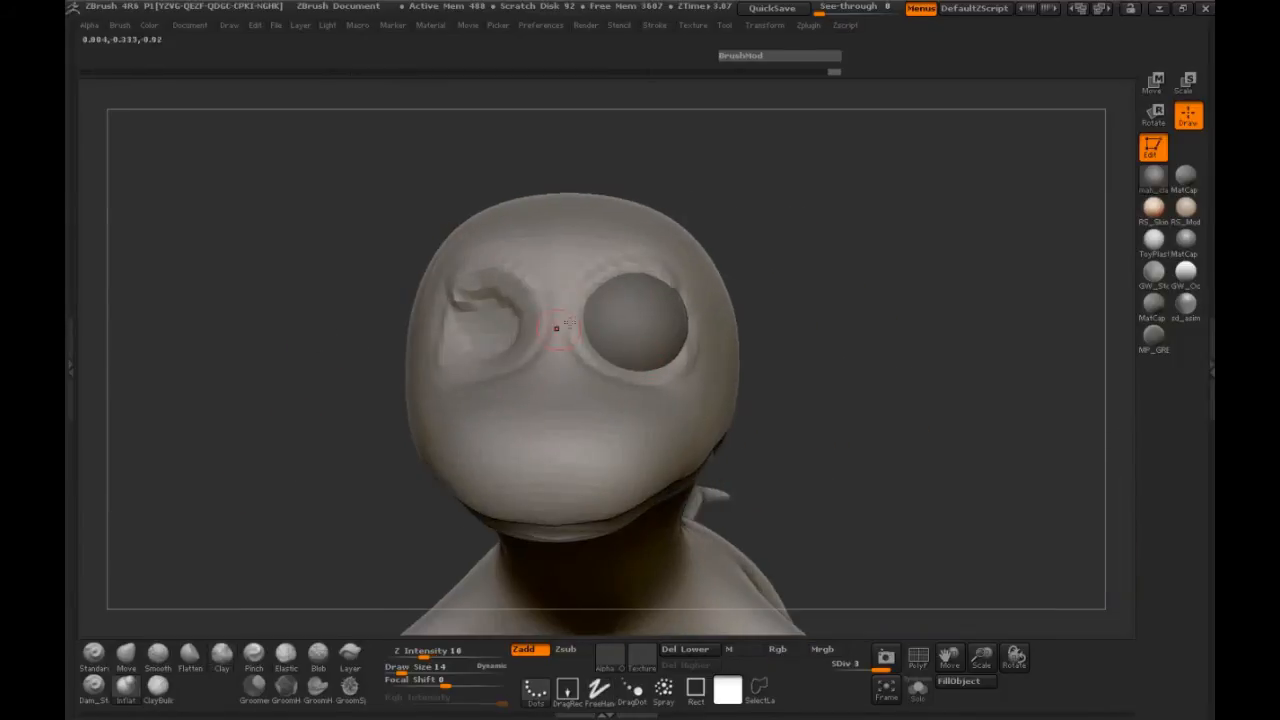
mouse_move(590, 312)
left_mouse_down()
mouse_move(630, 278)
mouse_move(684, 305)
left_mouse_up()
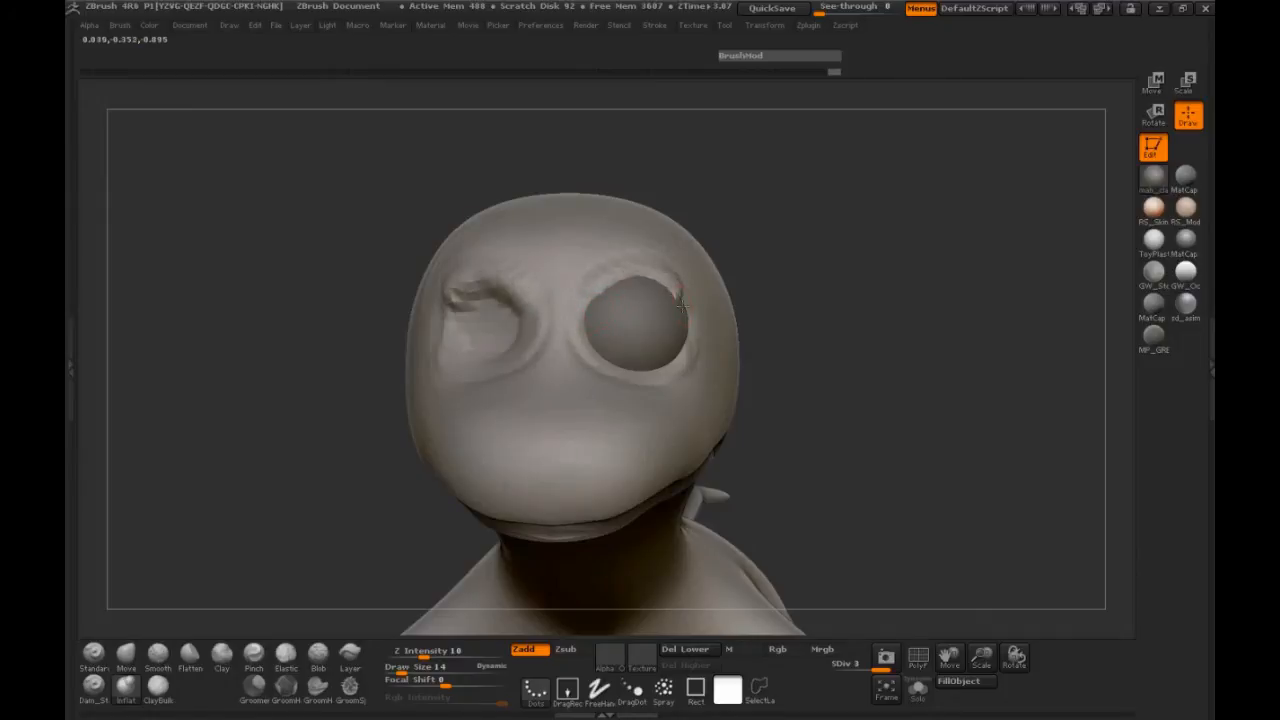
left_click_drag(900, 335, 810, 338)
Enlarge the Inflat brush, swell the eyelids over the eyeball and smooth the puffed surface
key("space")
left_click_drag(626, 306, 635, 306)
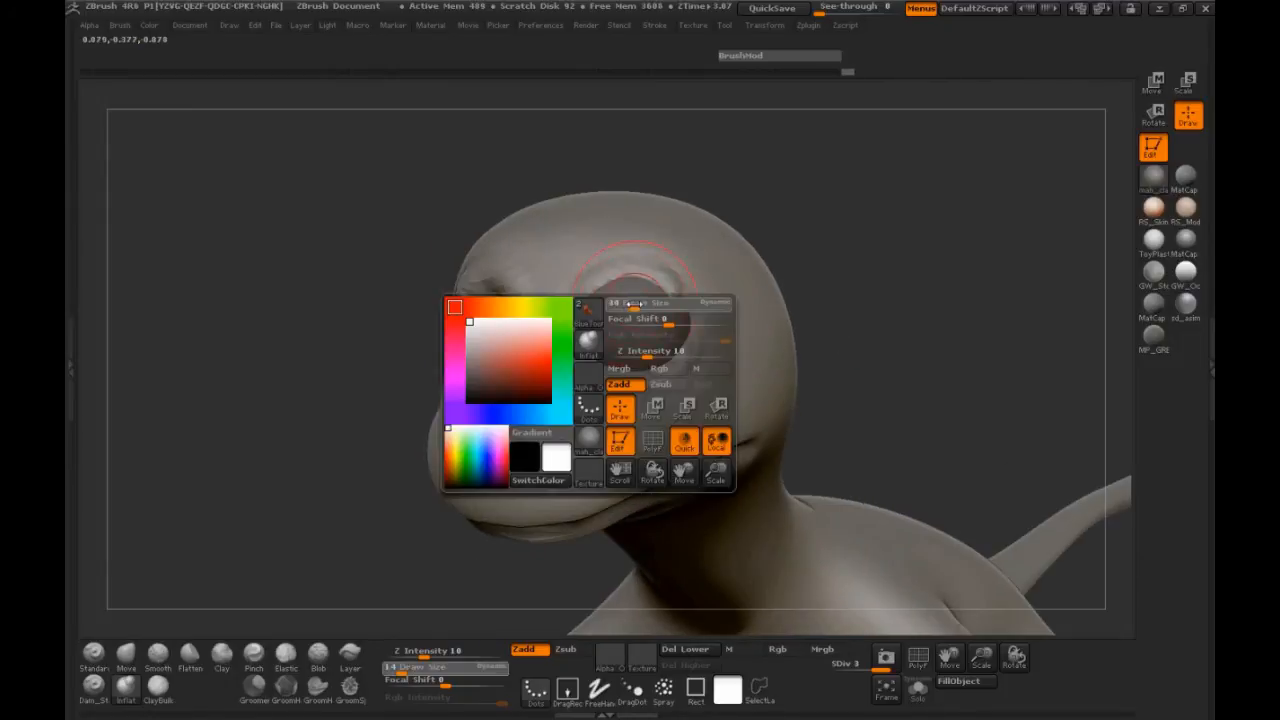
left_click_drag(660, 382, 636, 318)
left_click_drag(285, 422, 375, 410)
mouse_move(608, 352)
left_mouse_down("shift")
mouse_move(647, 325)
mouse_move(632, 338)
left_mouse_up("shift")
left_click_drag(720, 385, 865, 347)
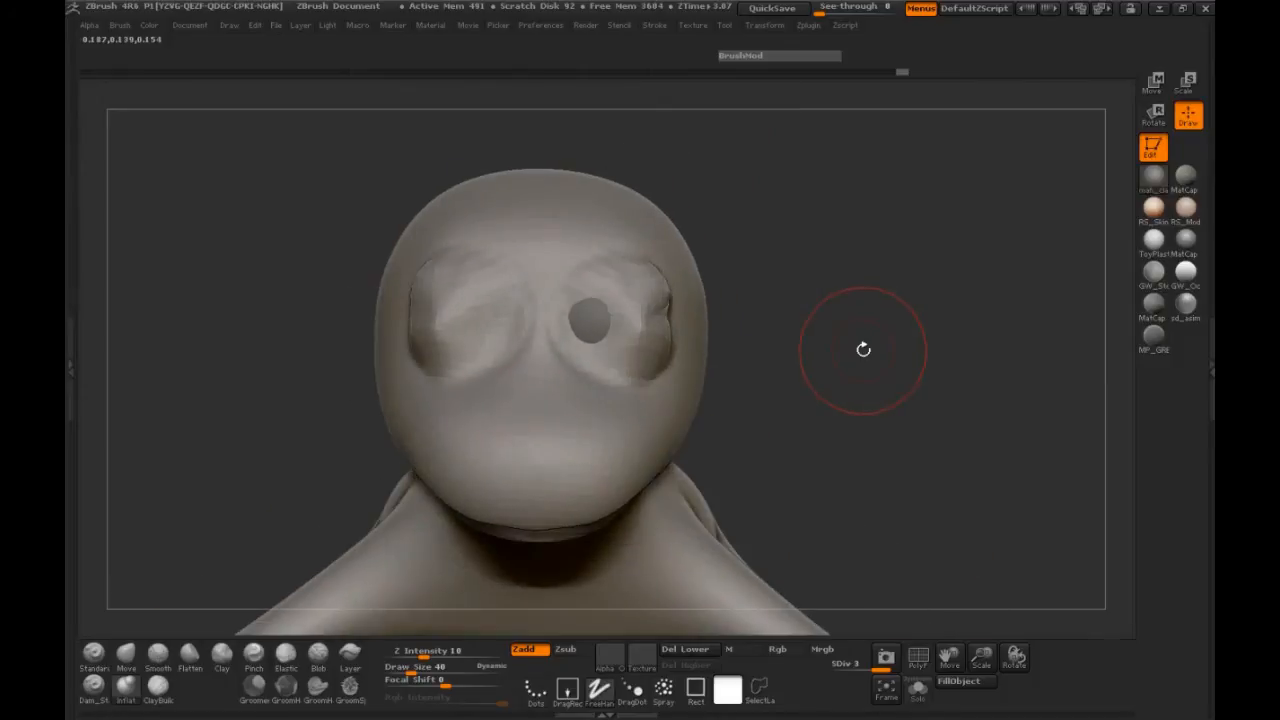
Inflate the remaining gap until the lids cover the eyeball, and smooth the closed lids into rounded bulges
key("space")
mouse_move(600, 320)
left_mouse_down()
mouse_move(585, 320)
mouse_move(598, 319)
left_mouse_up()
left_click_drag(797, 357, 386, 363)
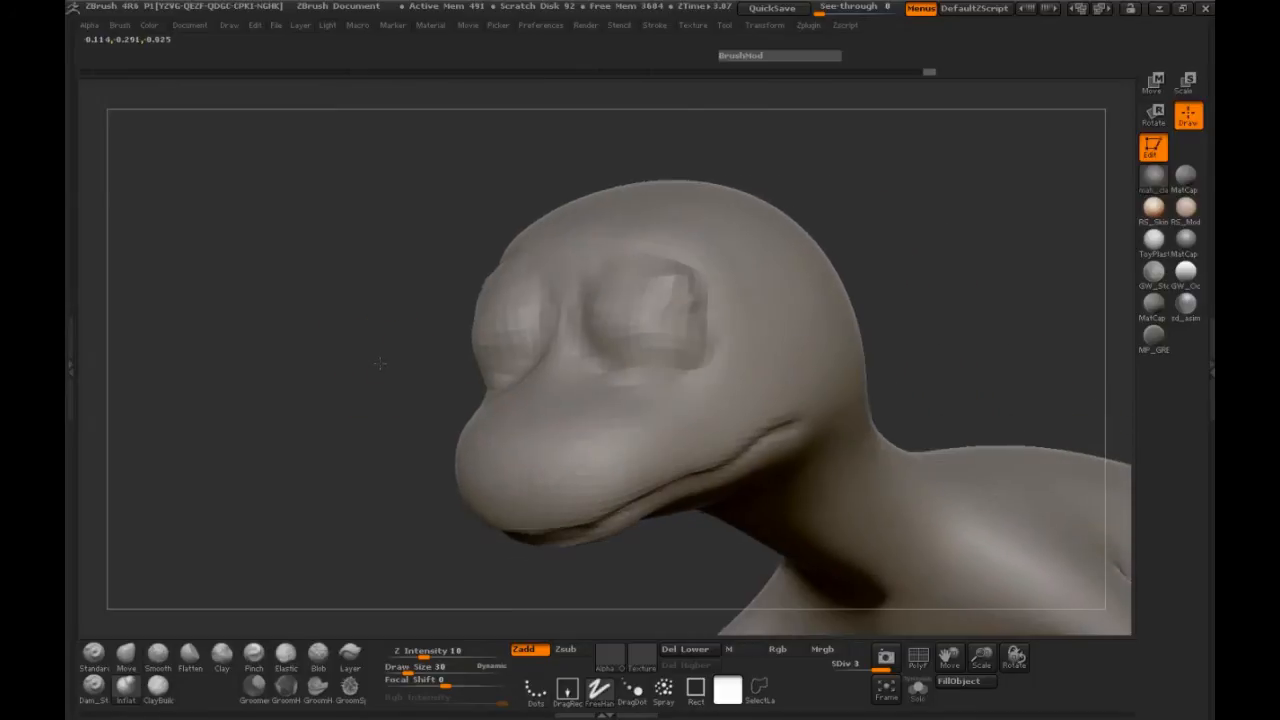
left_click_drag(705, 340, 670, 282, "shift")
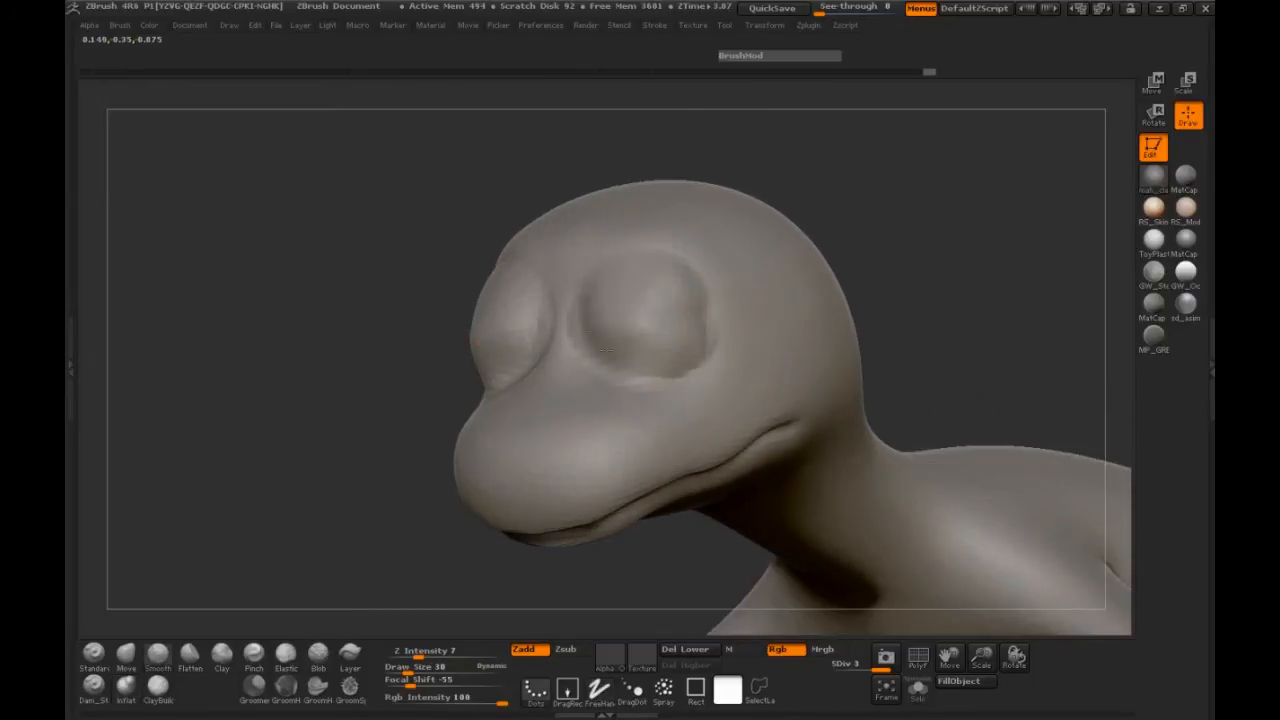
left_click_drag(340, 370, 460, 370)
mouse_move(806, 350)
left_mouse_down()
mouse_move(923, 309)
mouse_move(851, 362)
mouse_move(846, 309)
mouse_move(786, 322)
left_mouse_up()
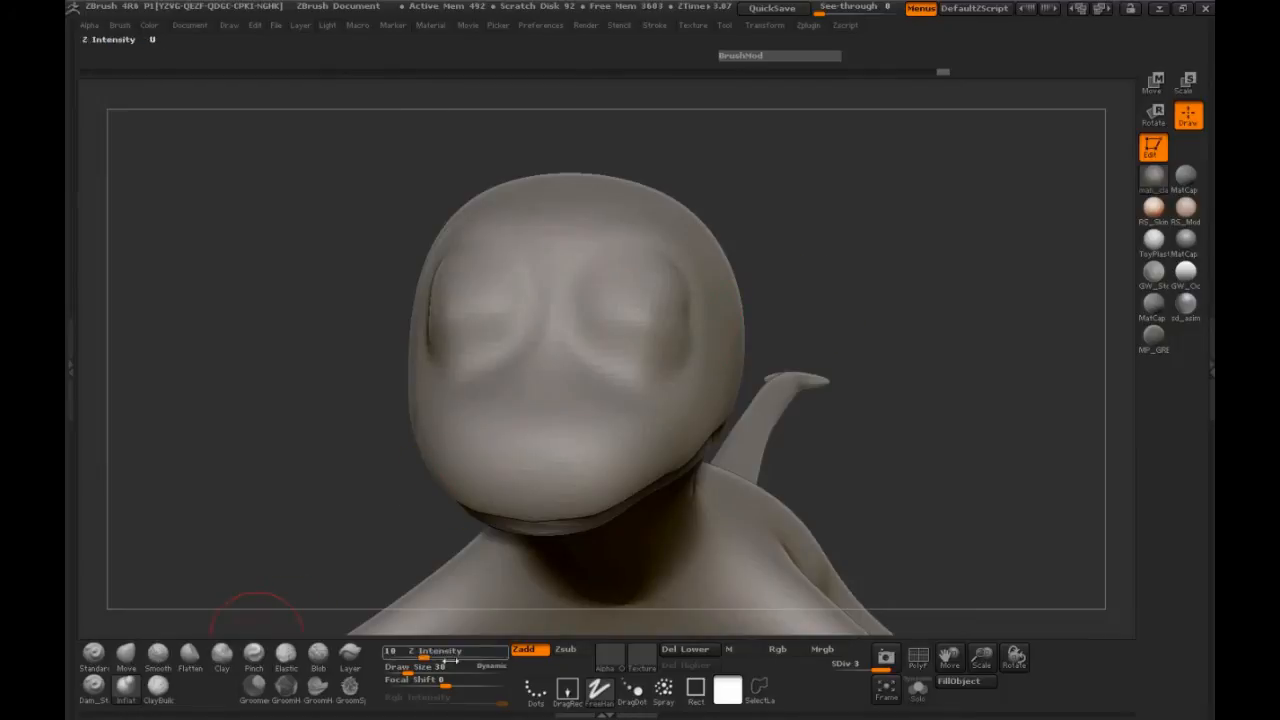
Carve an eye opening through the closed lids with the Inflat brush subtracting at Z Intensity 4 and Draw Size 17
left_click(565, 649)
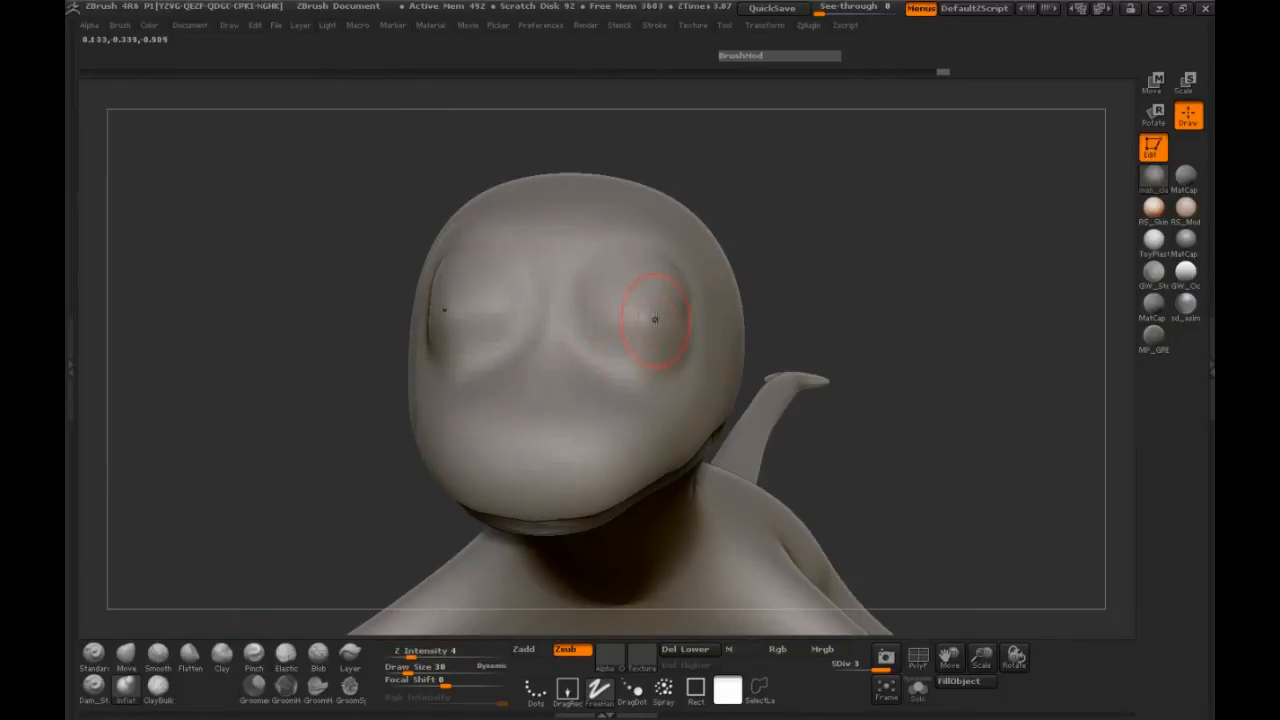
mouse_move(642, 320)
left_mouse_down()
mouse_move(630, 335)
mouse_move(612, 315)
mouse_move(640, 308)
left_mouse_up()
key("space")
left_click(638, 307)
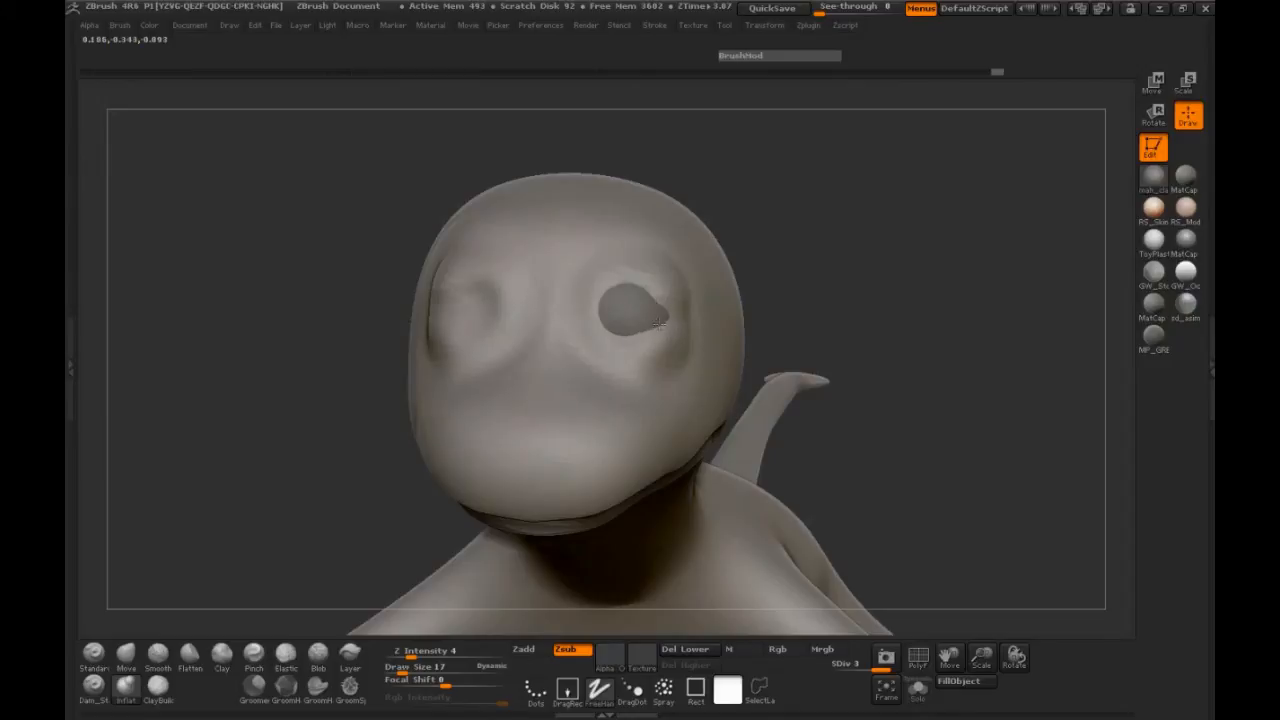
left_click_drag(638, 340, 595, 322)
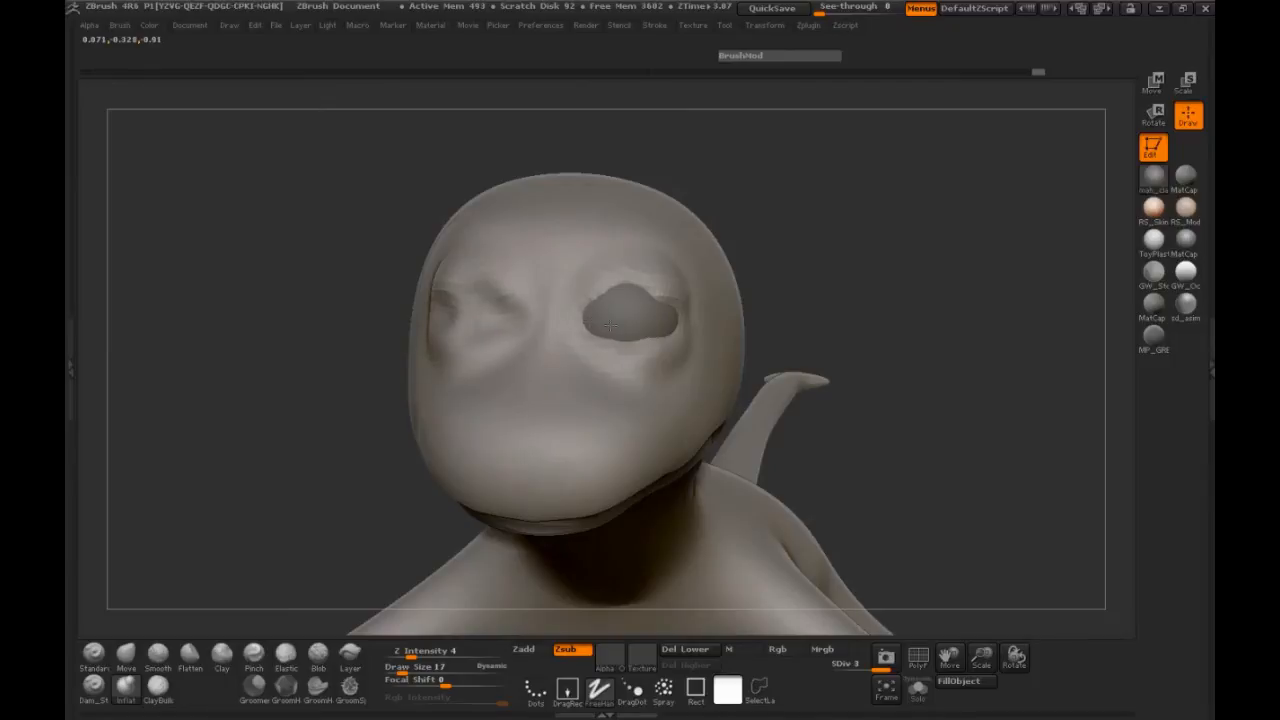
left_click_drag(671, 321, 662, 325)
mouse_move(950, 314)
left_mouse_down()
mouse_move(417, 324)
mouse_move(831, 306)
left_mouse_up()
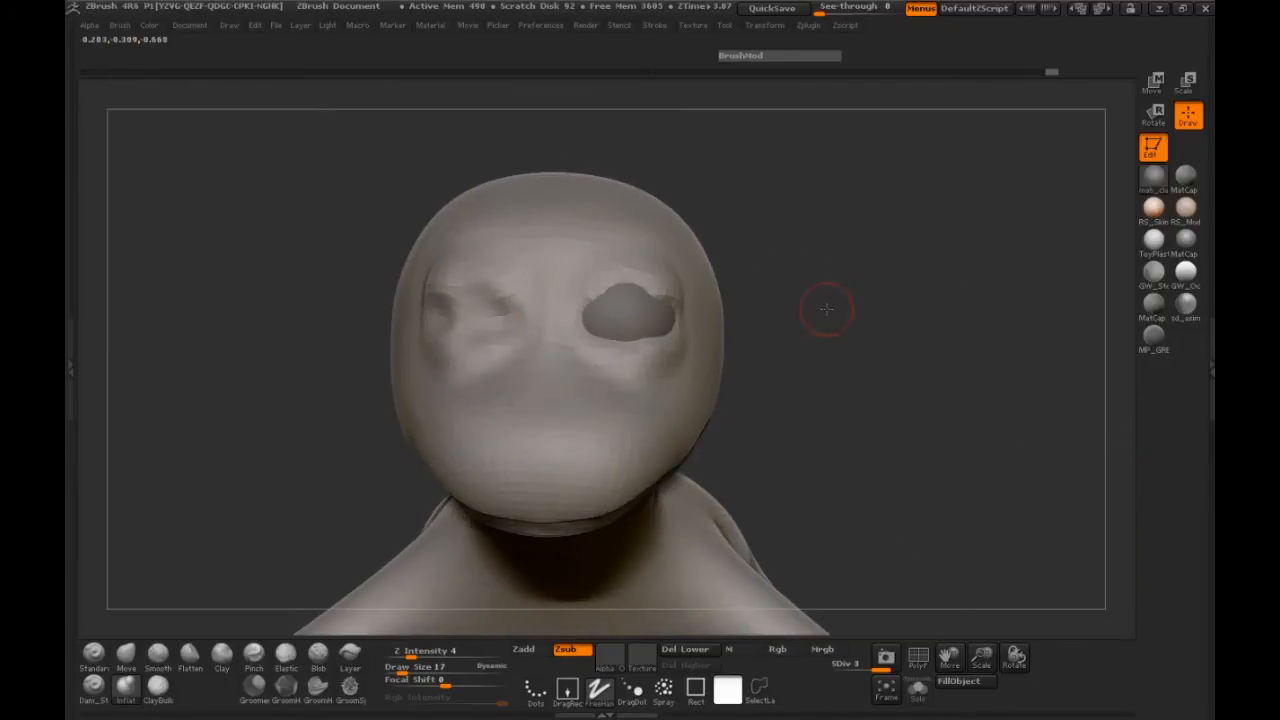
Switch the Inflat brush back to adding and thicken the upper eyelid's edge
left_click(526, 652)
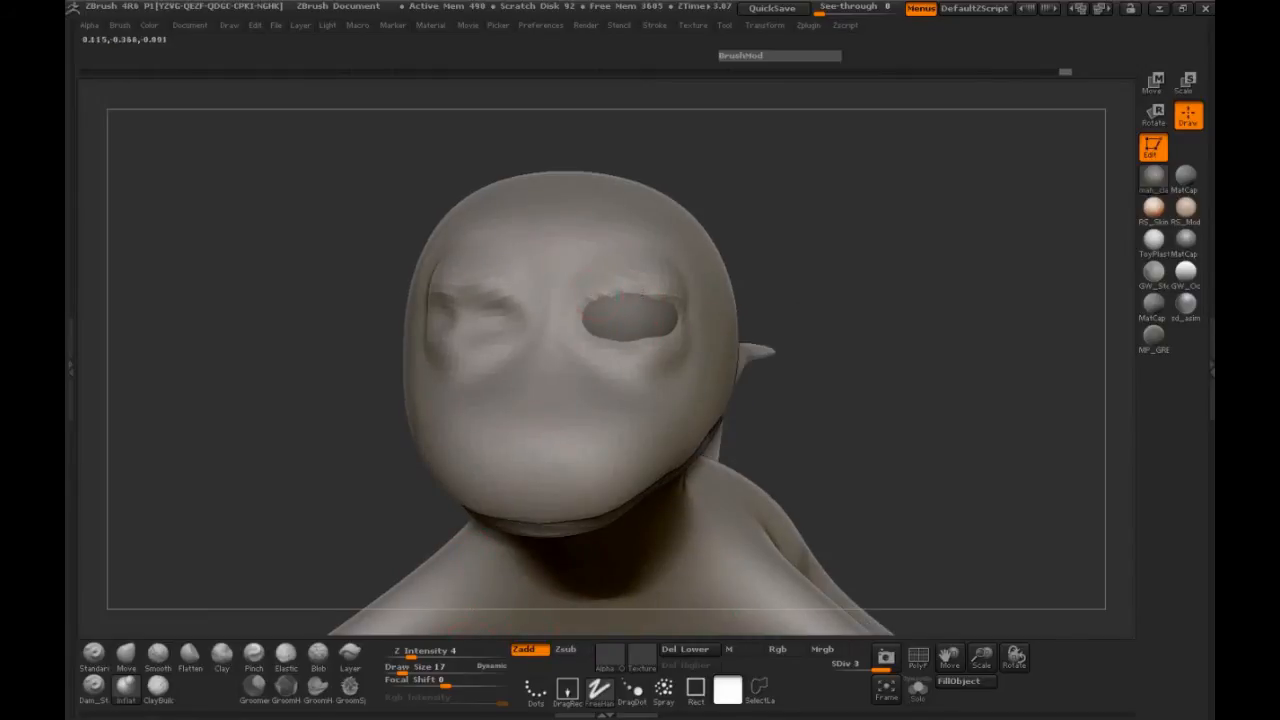
left_click_drag(628, 302, 602, 299)
mouse_move(375, 318)
left_mouse_down()
mouse_move(280, 343)
mouse_move(312, 352)
left_mouse_up()
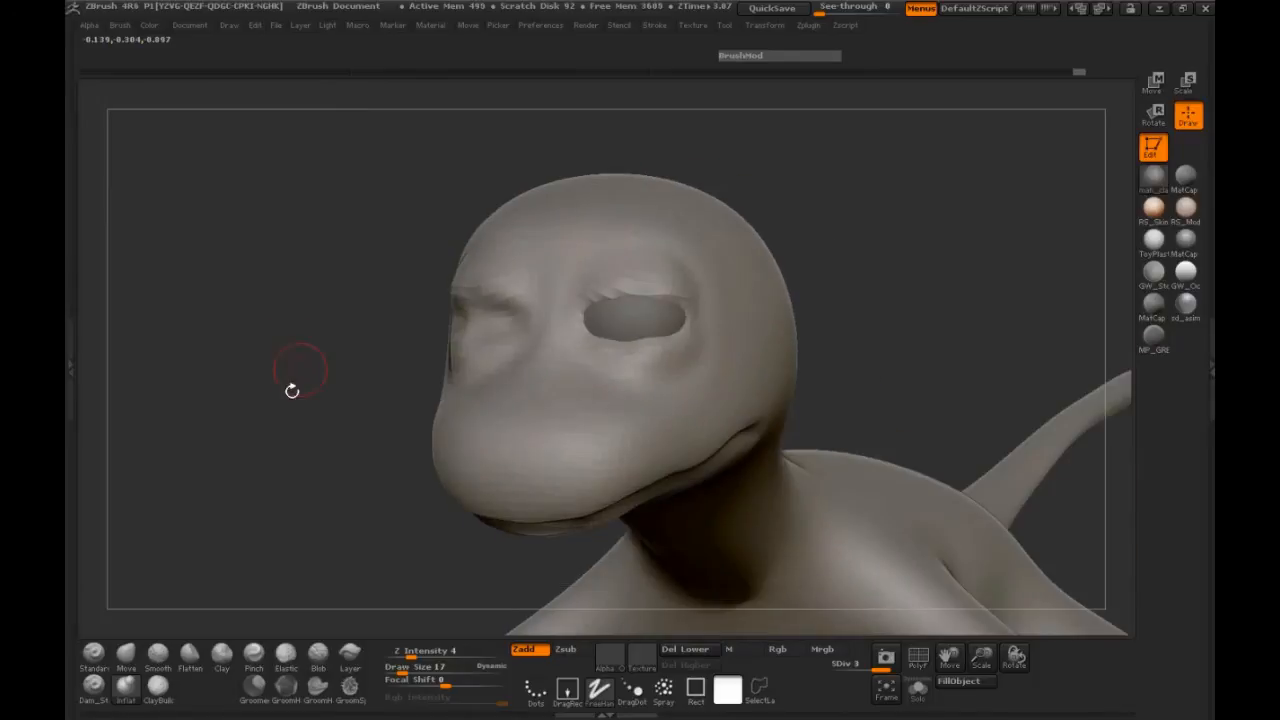
Raise the upper eyelid's edge into an arch with the Move brush at Draw Size 25
left_click_drag(277, 463, 603, 323)
key("space")
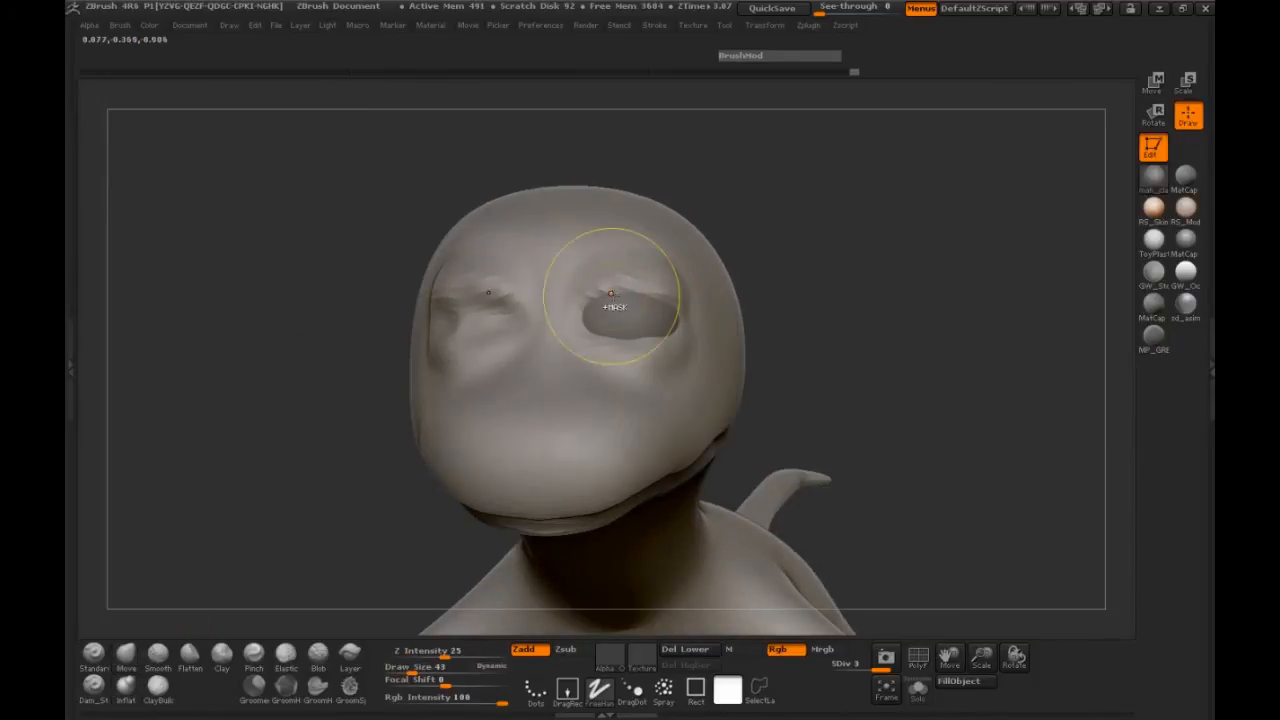
key("space")
left_click_drag(614, 293, 607, 293)
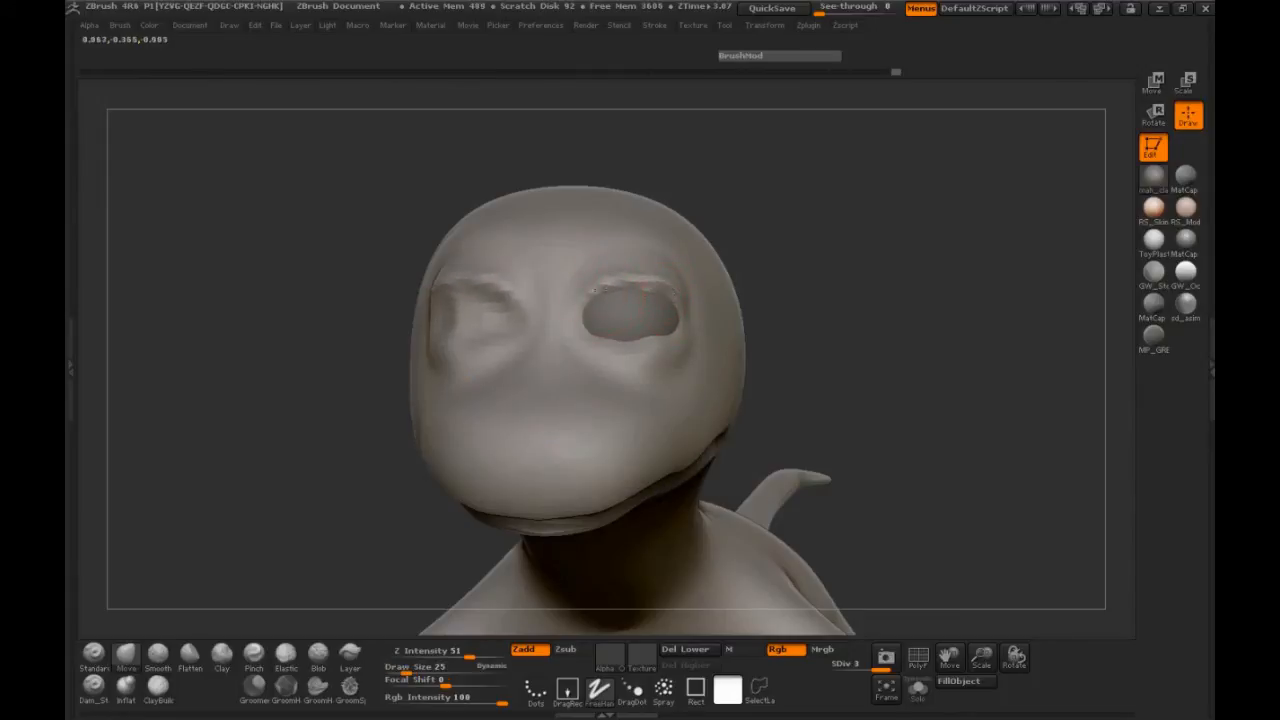
left_click_drag(600, 285, 640, 289)
Reshape the lower eyelid along the eyeball and undo the last two changes
key("space")
mouse_move(611, 330)
left_mouse_down()
mouse_move(612, 343)
mouse_move(662, 343)
left_mouse_up()
mouse_move(815, 326)
left_mouse_down()
mouse_move(677, 337)
mouse_move(660, 350)
mouse_move(618, 343)
left_mouse_up()
key("ctrl+z")
key("ctrl+z")
left_click_drag(390, 365, 457, 337)
Pull the upper eyelid's outer part into shape over the eyeball and smooth the lid crease
key("space")
left_click(625, 297)
mouse_move(655, 272)
left_mouse_down()
mouse_move(657, 286)
mouse_move(619, 281)
mouse_move(671, 289)
left_mouse_up()
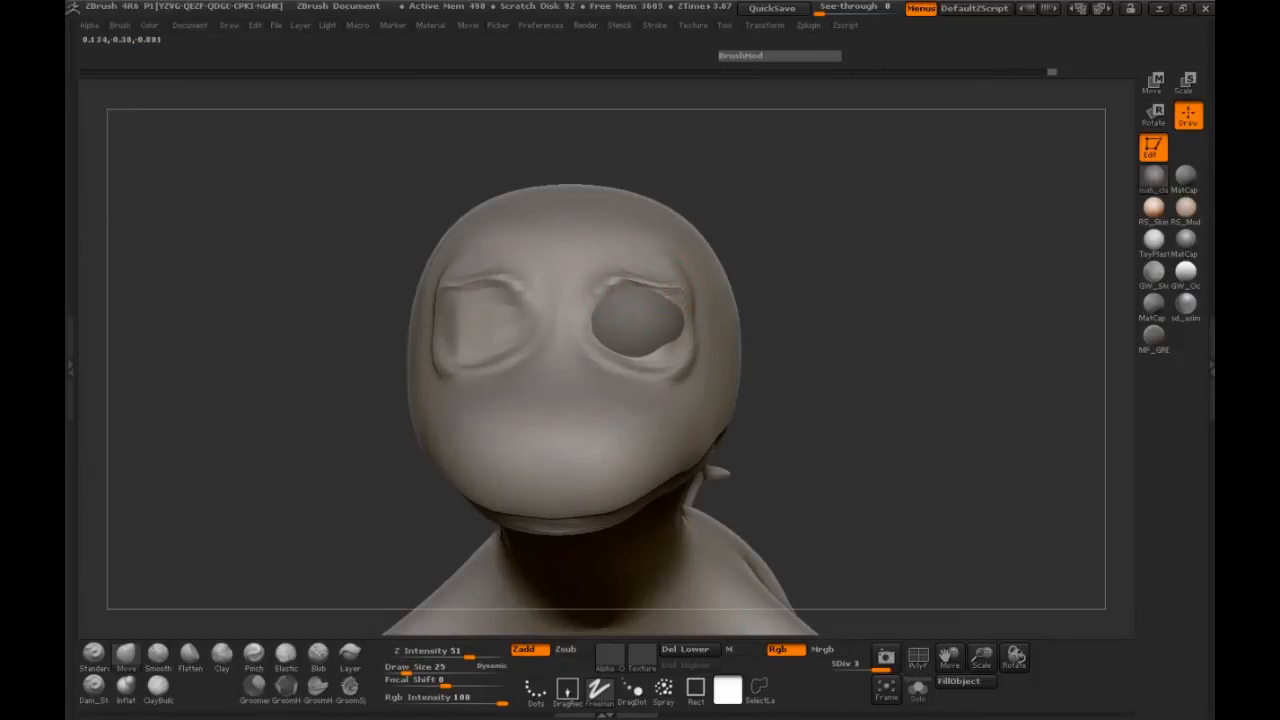
mouse_move(752, 298)
left_mouse_down()
mouse_move(814, 300)
mouse_move(760, 320)
mouse_move(627, 311)
left_mouse_up()
key("shift")
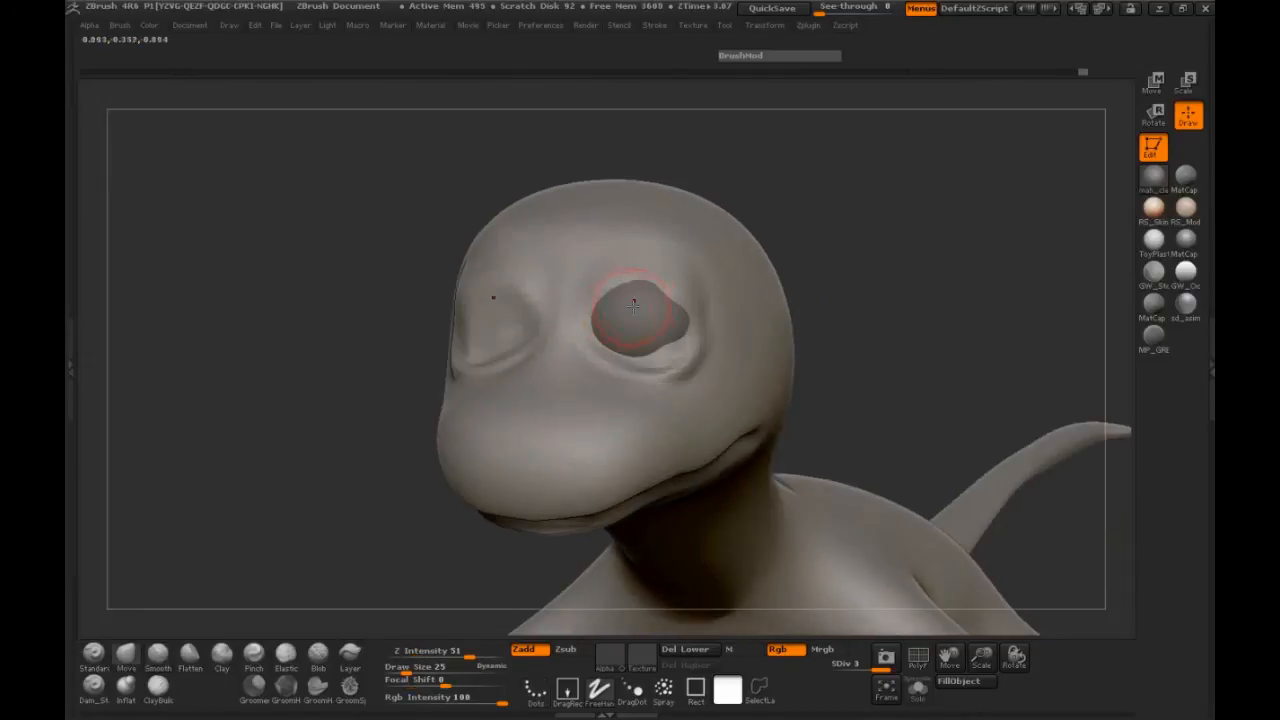
Refine the eye opening's inner and outer corners with the Move brush, enlarging the brush for the outer corner
mouse_move(819, 276)
left_mouse_down()
mouse_move(863, 271)
mouse_move(797, 306)
mouse_move(668, 313)
left_mouse_up()
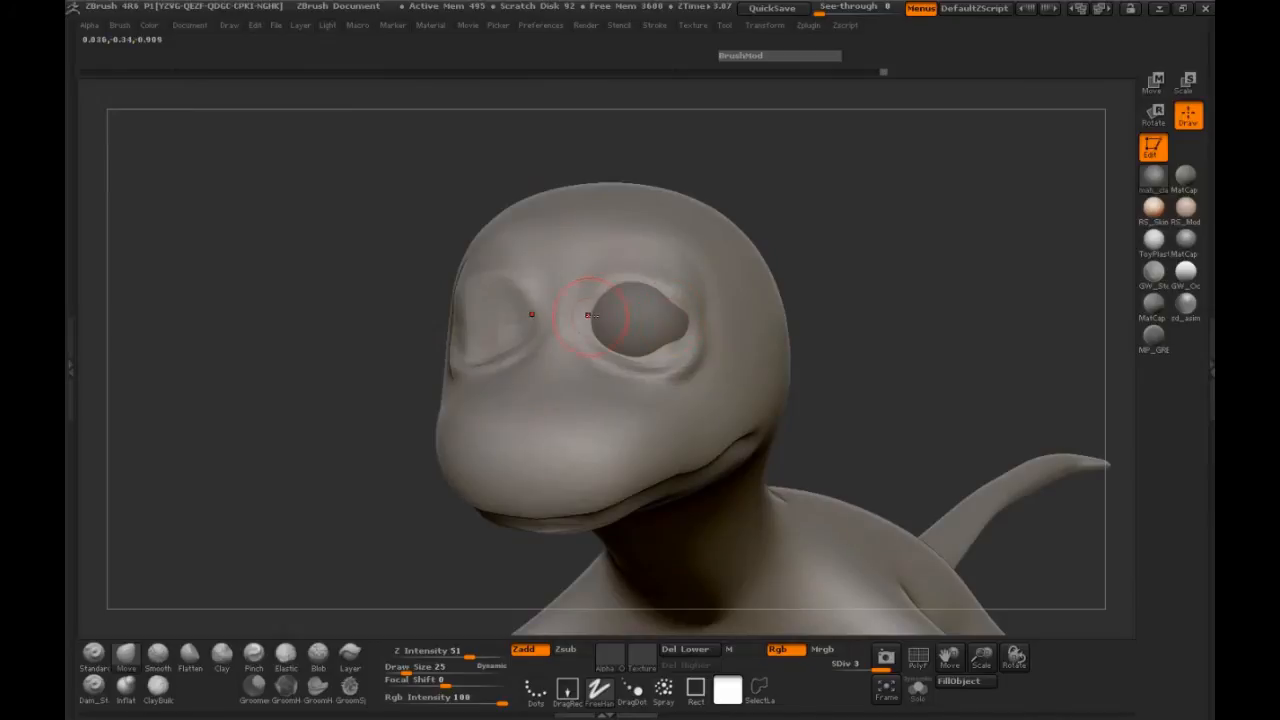
mouse_move(409, 323)
left_mouse_down()
mouse_move(733, 440)
mouse_move(757, 380)
left_mouse_up()
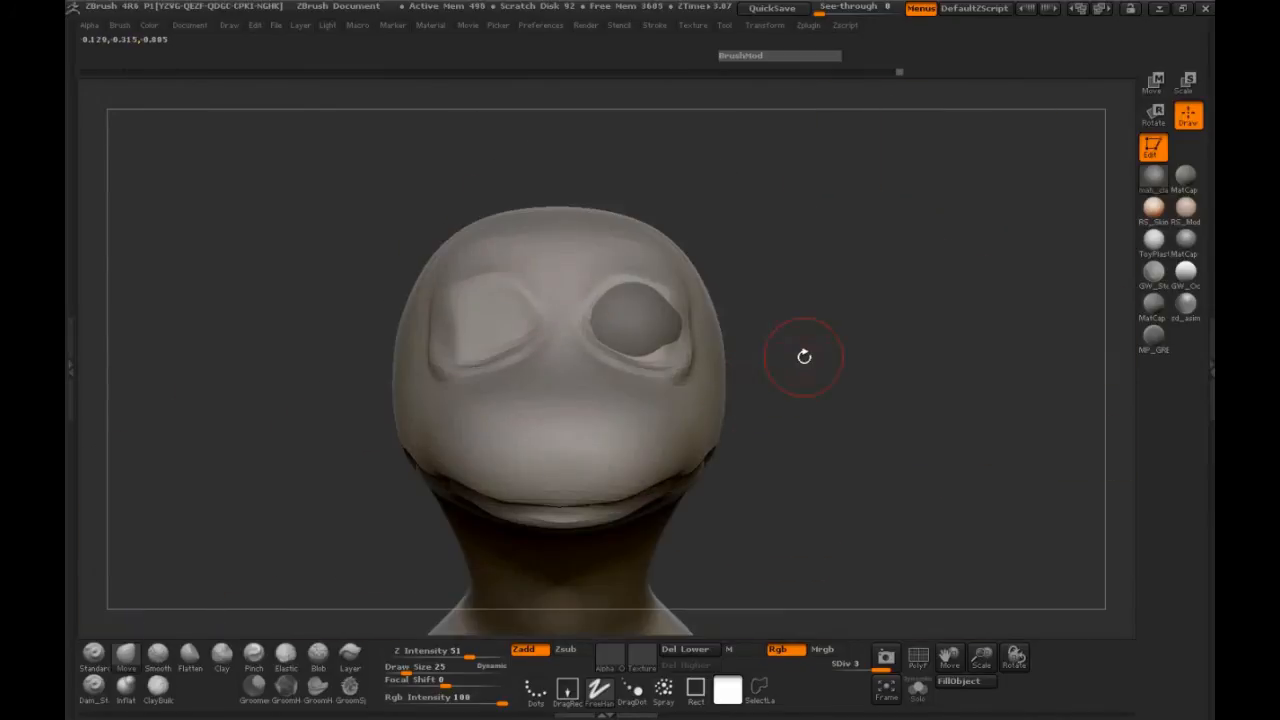
left_click_drag(655, 296, 652, 310)
key("space")
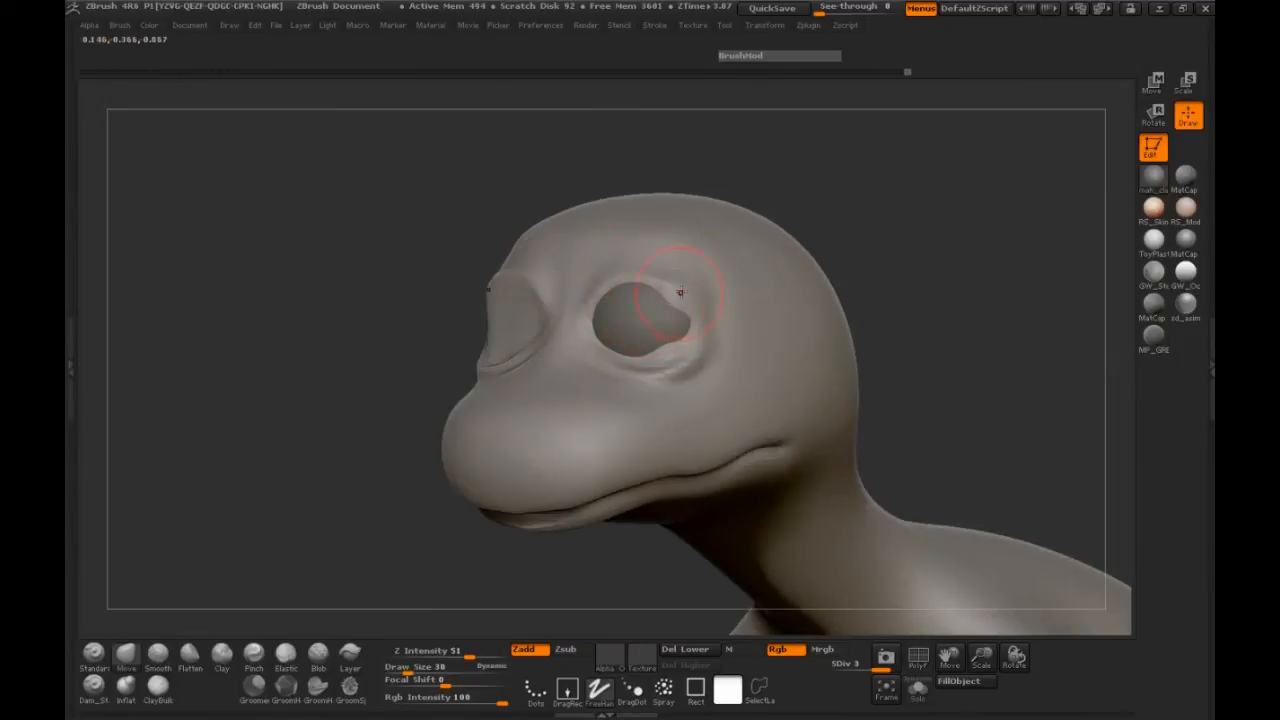
left_click_drag(343, 329, 194, 609)
Build up the upper and lower eyelids with the Clay brush at Draw Size 17 and smooth them
left_click(221, 657)
key("space")
mouse_move(628, 299)
left_mouse_down()
mouse_move(615, 300)
mouse_move(650, 288)
mouse_move(674, 308)
left_mouse_up()
left_click_drag(602, 336, 668, 366)
left_click_drag(795, 343, 646, 350)
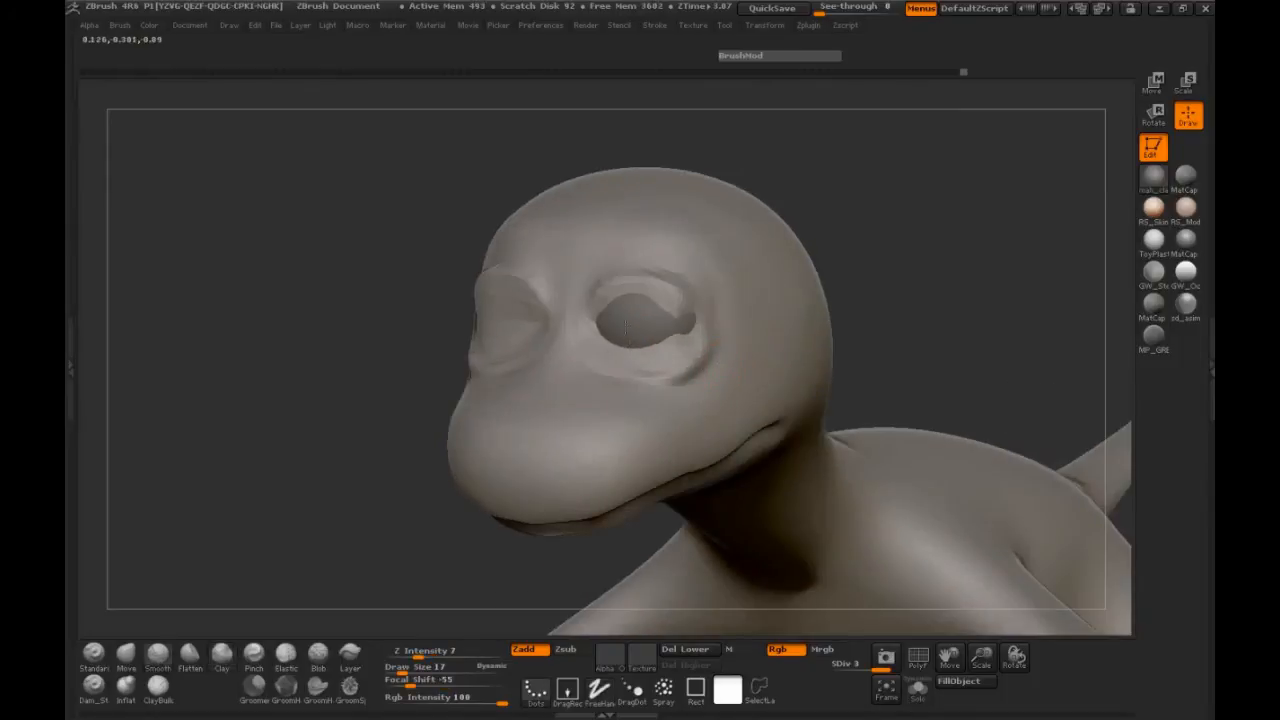
Inflate the eyelids over the eyeball with the Inflat brush at Draw Size 34 and smooth them into an even surface
left_click_drag(330, 355, 347, 385)
left_click(126, 685)
key("space")
left_click_drag(632, 328, 668, 296)
mouse_move(656, 348)
left_mouse_down()
mouse_move(622, 326)
mouse_move(655, 350)
mouse_move(680, 332)
left_mouse_up()
left_click_drag(850, 340, 780, 342)
mouse_move(650, 362)
left_mouse_down("shift")
mouse_move(677, 332)
mouse_move(637, 322)
mouse_move(662, 316)
left_mouse_up("shift")
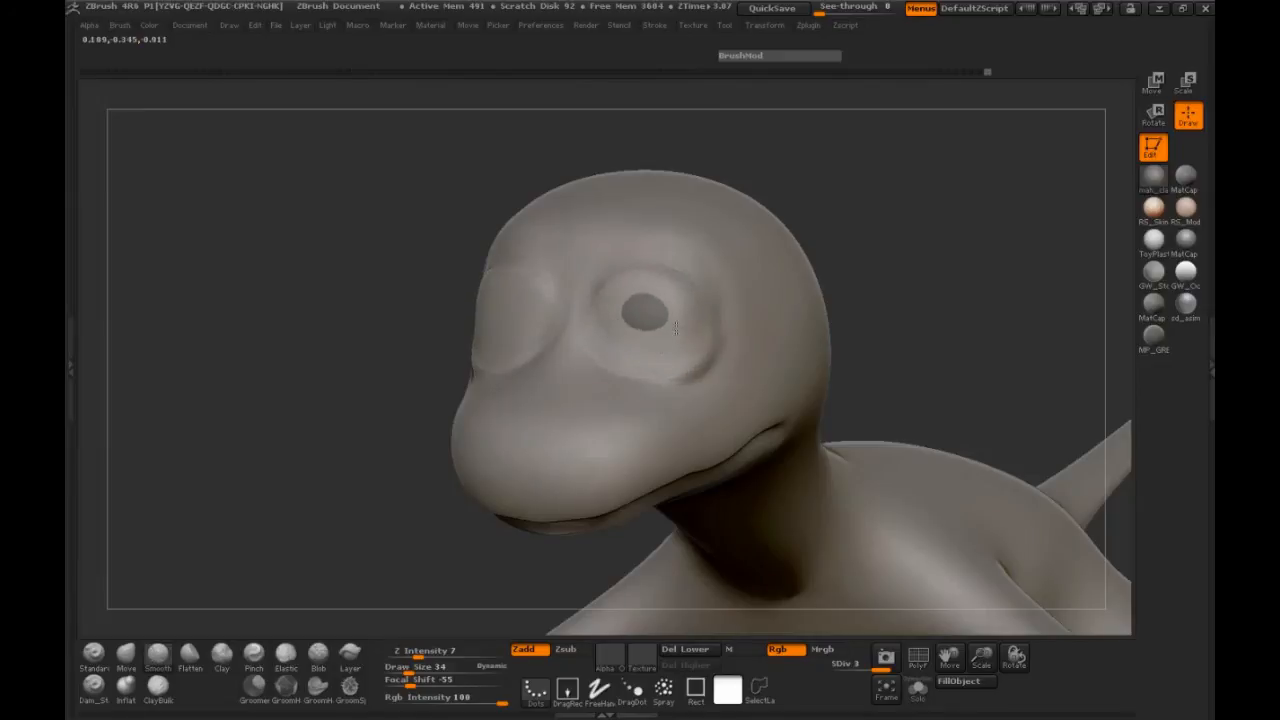
Carve the upper eyelid's edge from the inner to the outer corner with the Dam_Standard brush at Draw Size 21
left_click_drag(406, 397, 334, 400)
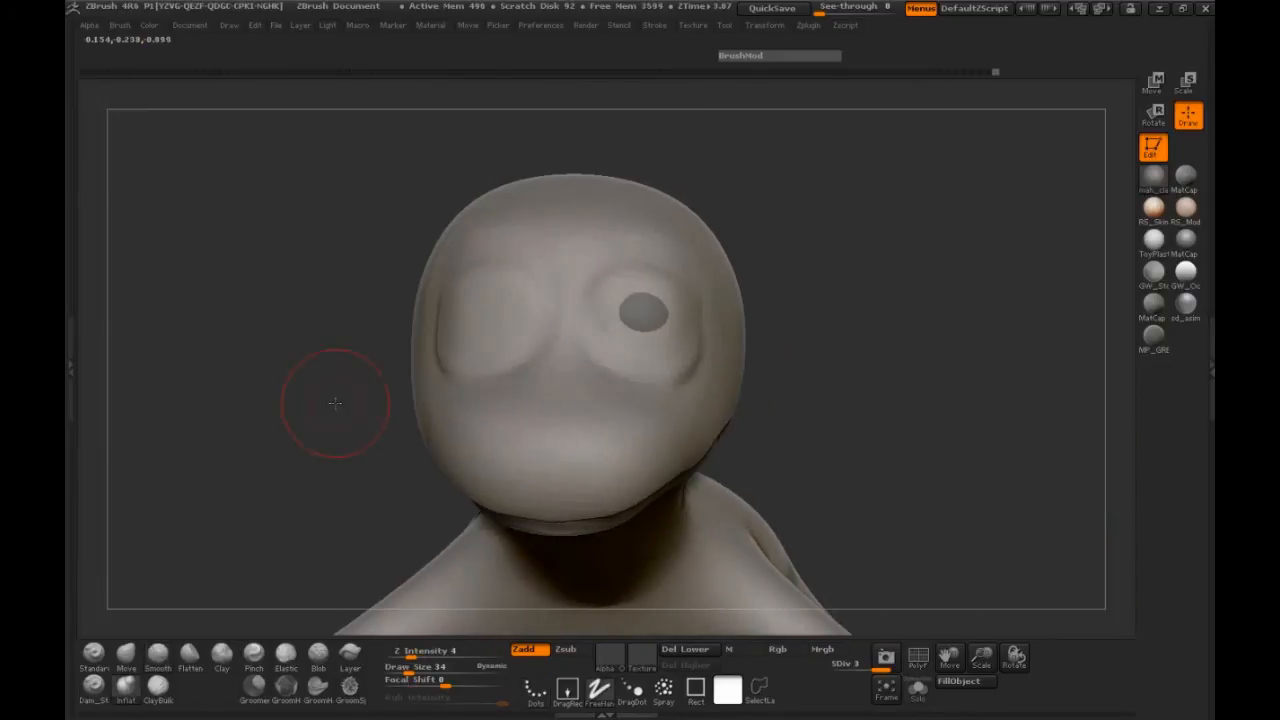
left_click(93, 686)
key("space")
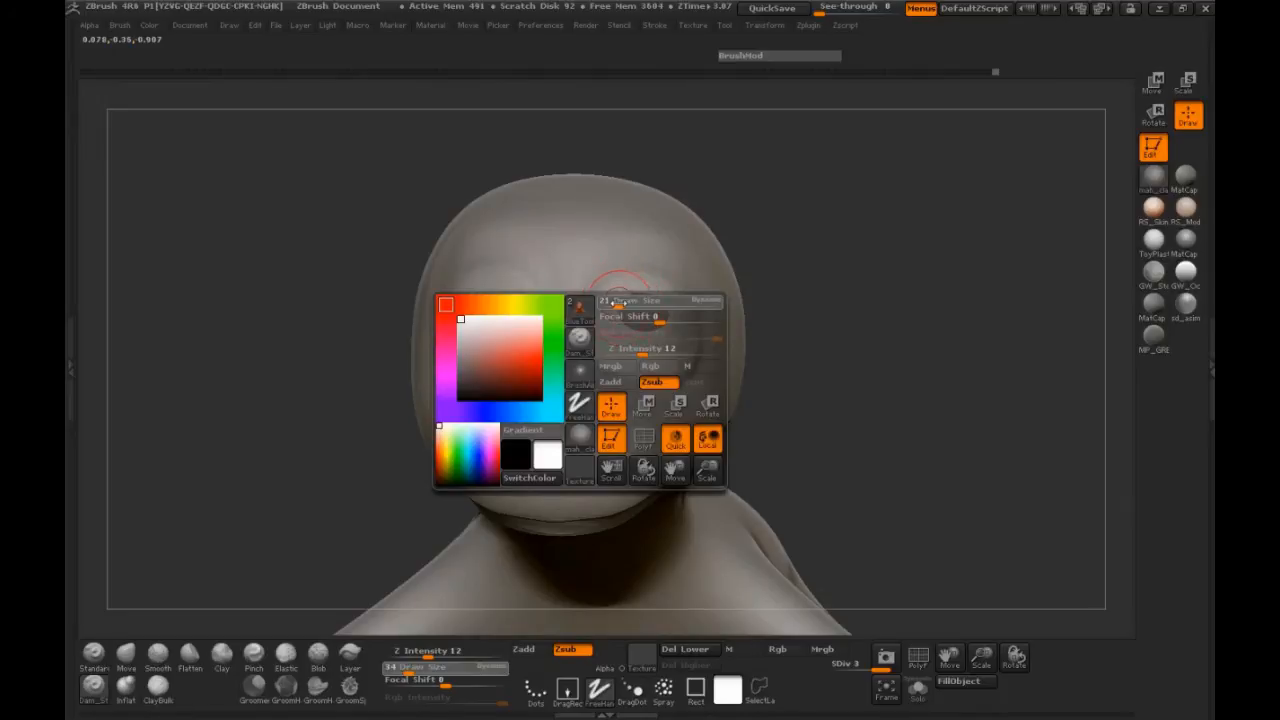
left_click(619, 303)
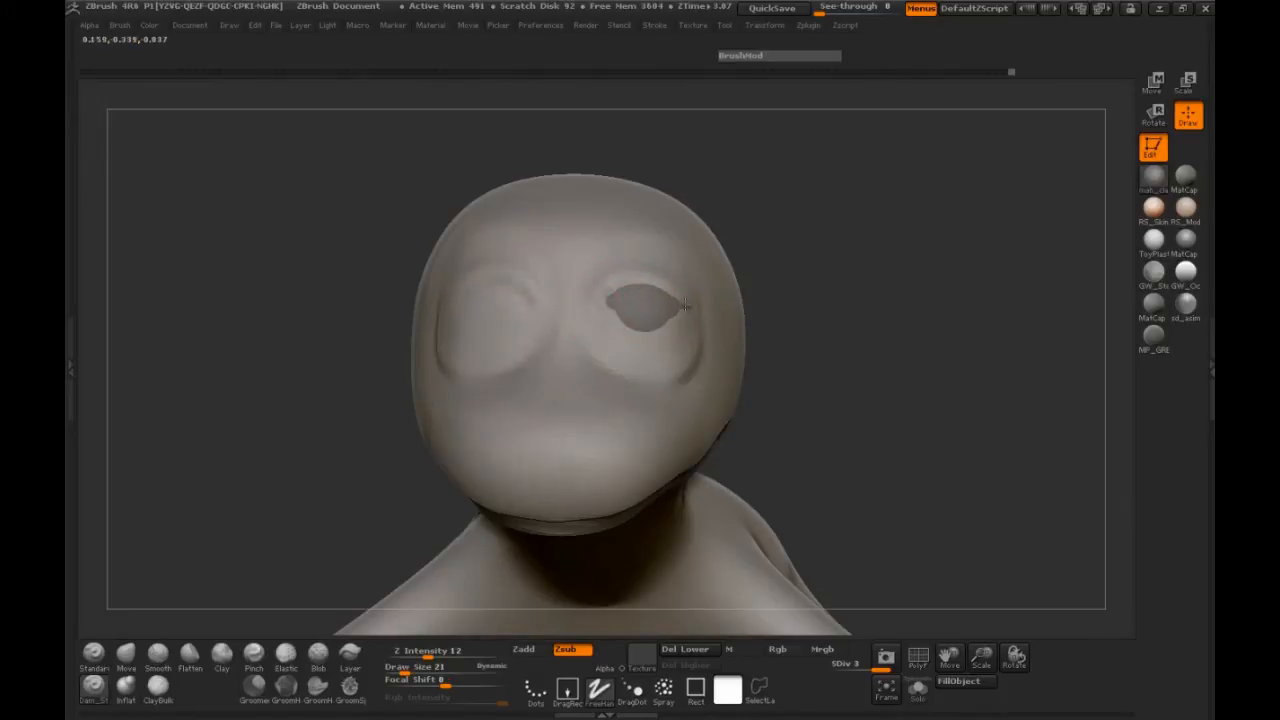
left_click_drag(602, 305, 600, 296)
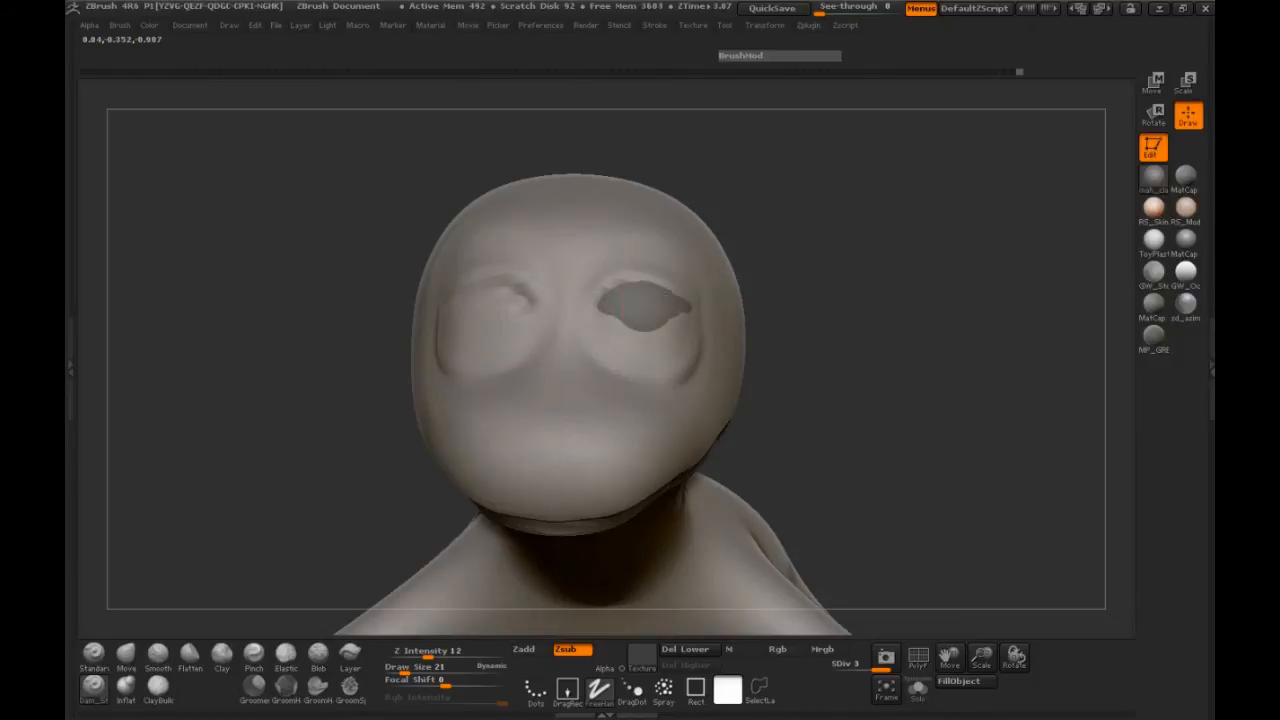
Carve the groove around the outer corner, lower eyelid and inner corner to outline the whole eye opening
left_click_drag(786, 314, 505, 347)
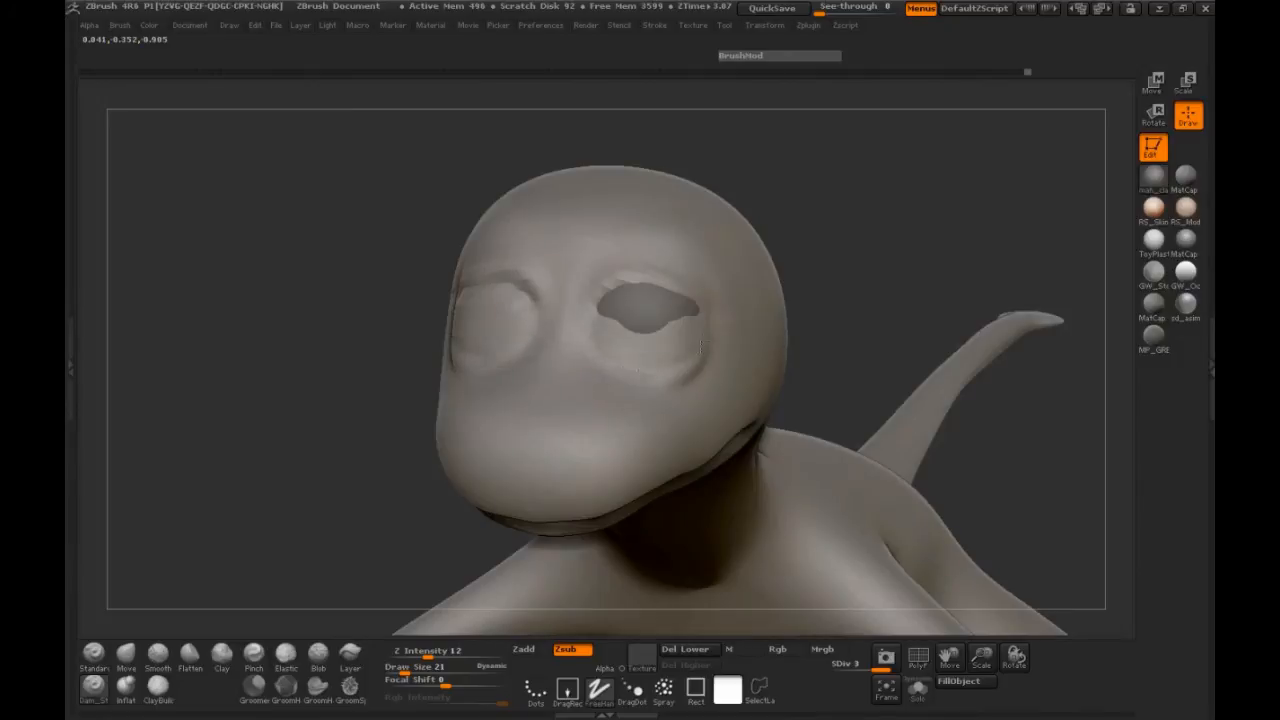
left_click_drag(705, 318, 571, 320)
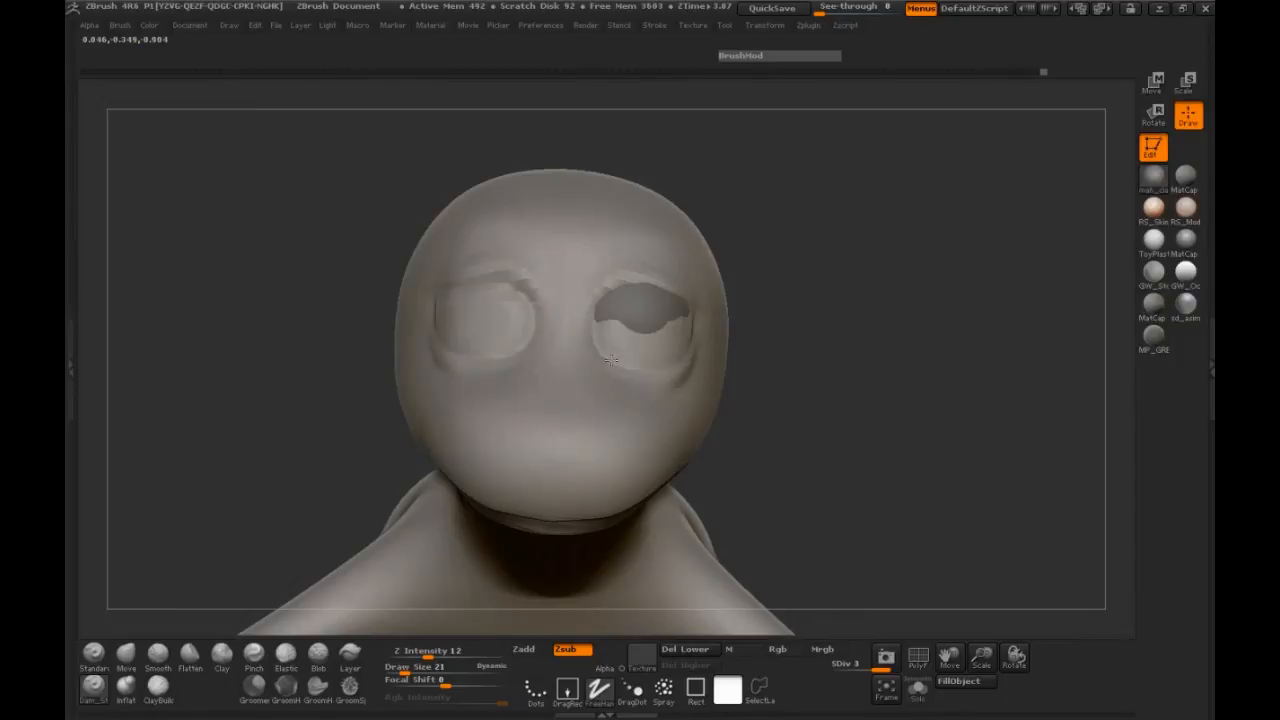
left_click_drag(817, 331, 606, 344)
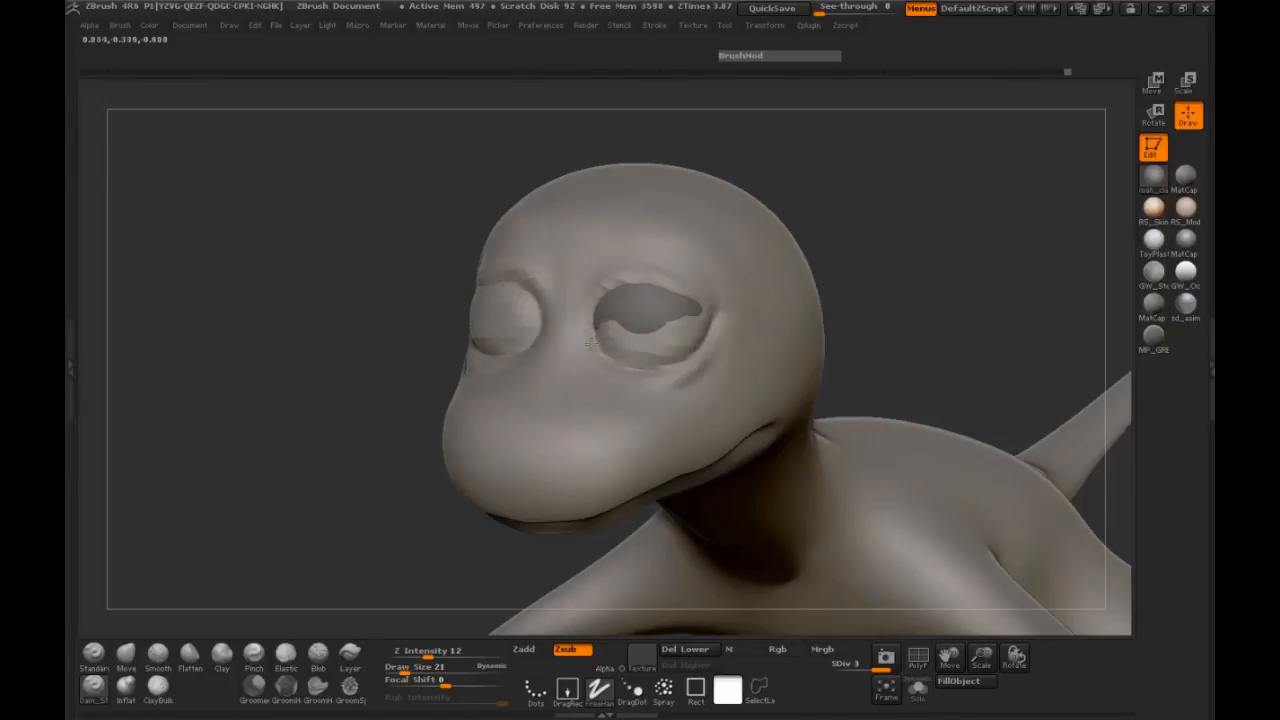
mouse_move(870, 300)
left_mouse_down()
mouse_move(829, 331)
mouse_move(854, 371)
mouse_move(774, 371)
mouse_move(797, 385)
mouse_move(849, 343)
mouse_move(588, 334)
mouse_move(587, 312)
left_mouse_up()
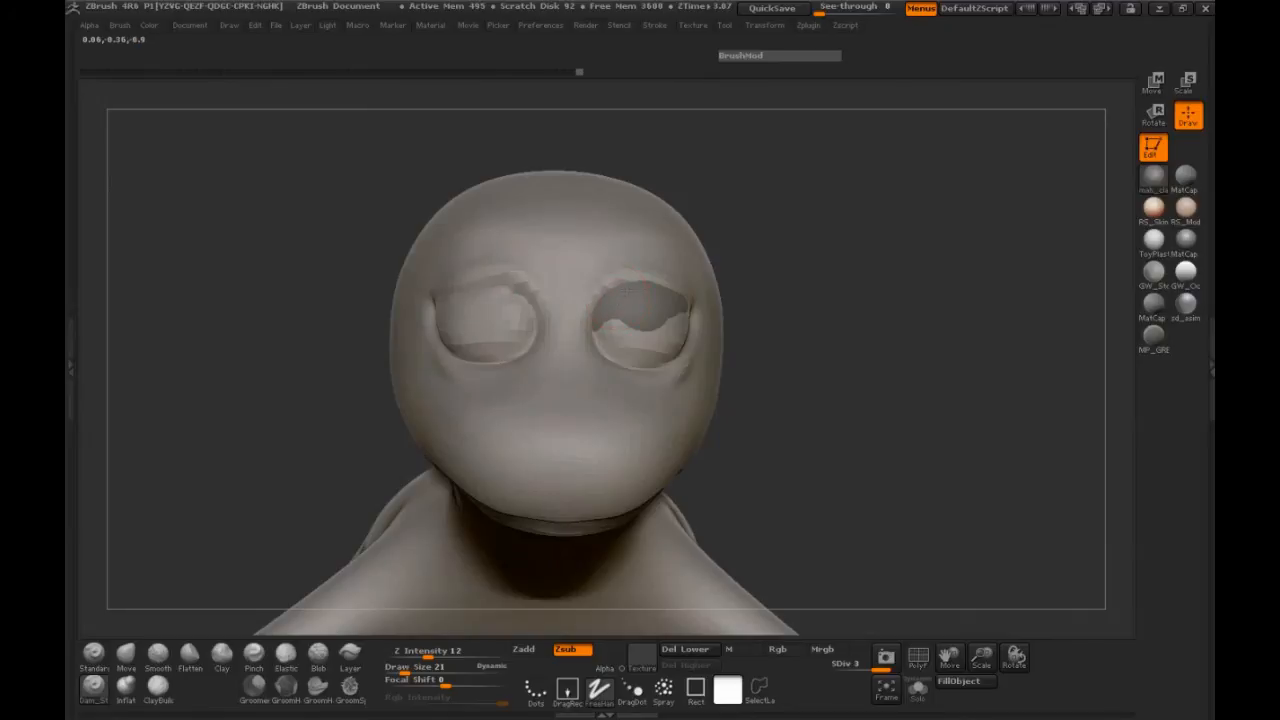
left_click_drag(800, 300, 586, 285)
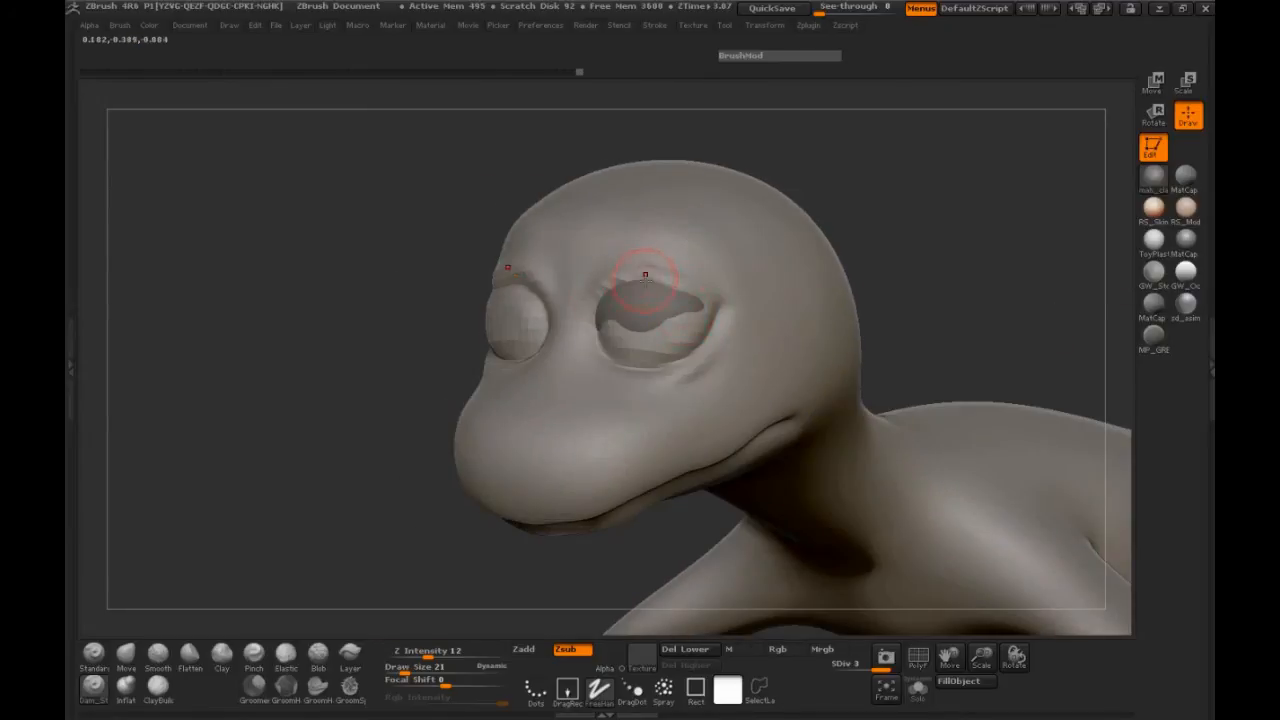
Sink the surface inside the eye opening behind the eyeball with the Inflat brush in subtract mode at Draw Size 17
left_click_drag(236, 362, 316, 367)
left_click(125, 686)
left_click_drag(860, 450, 757, 455)
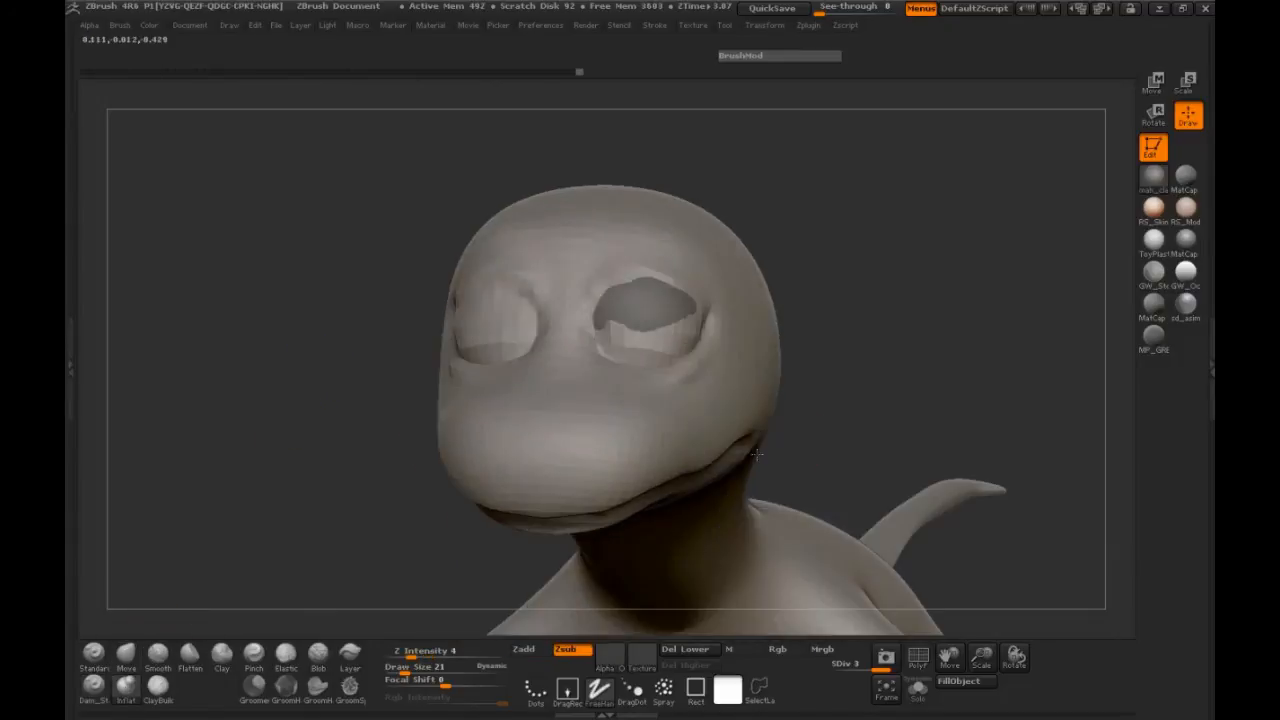
key("space")
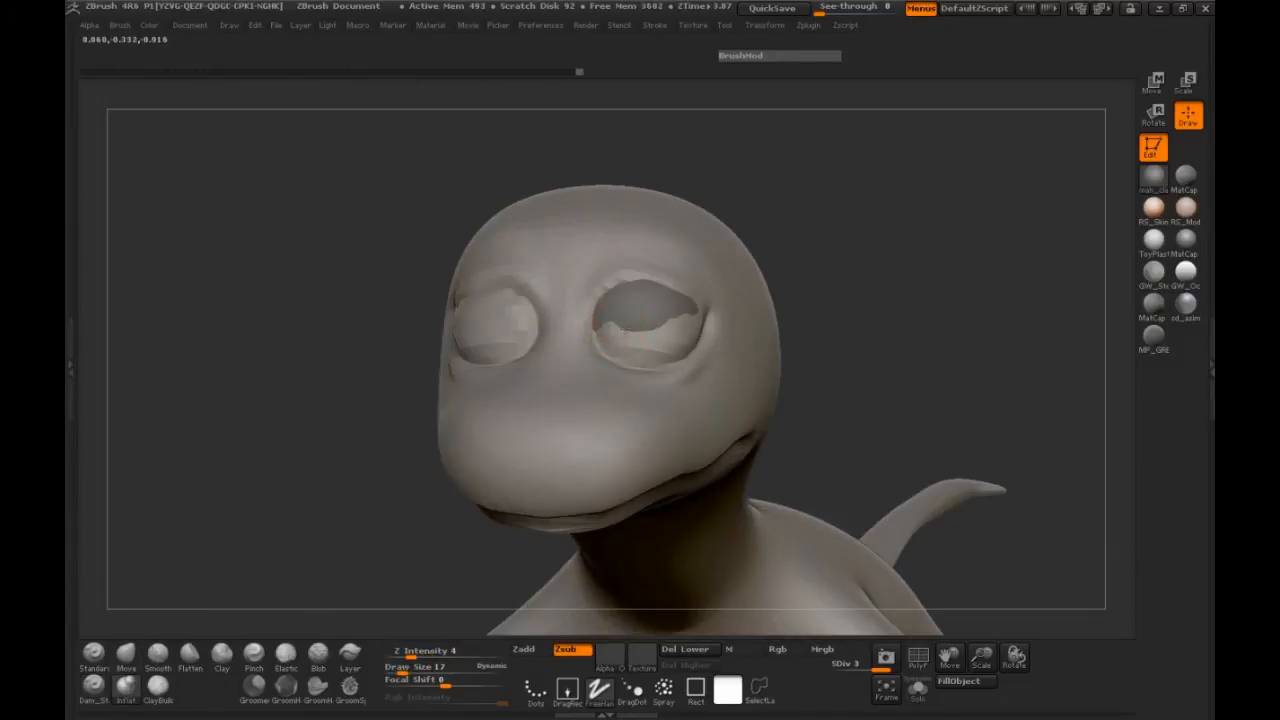
left_click_drag(628, 343, 653, 338)
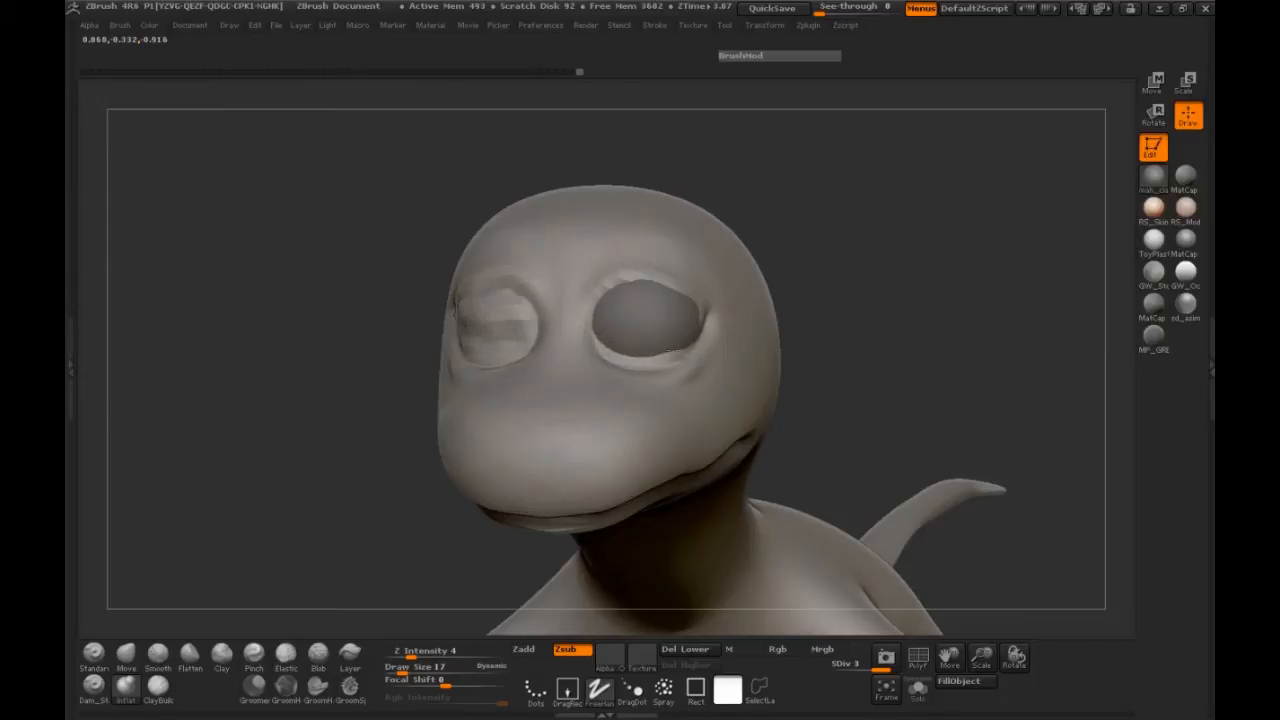
left_click_drag(862, 332, 494, 331)
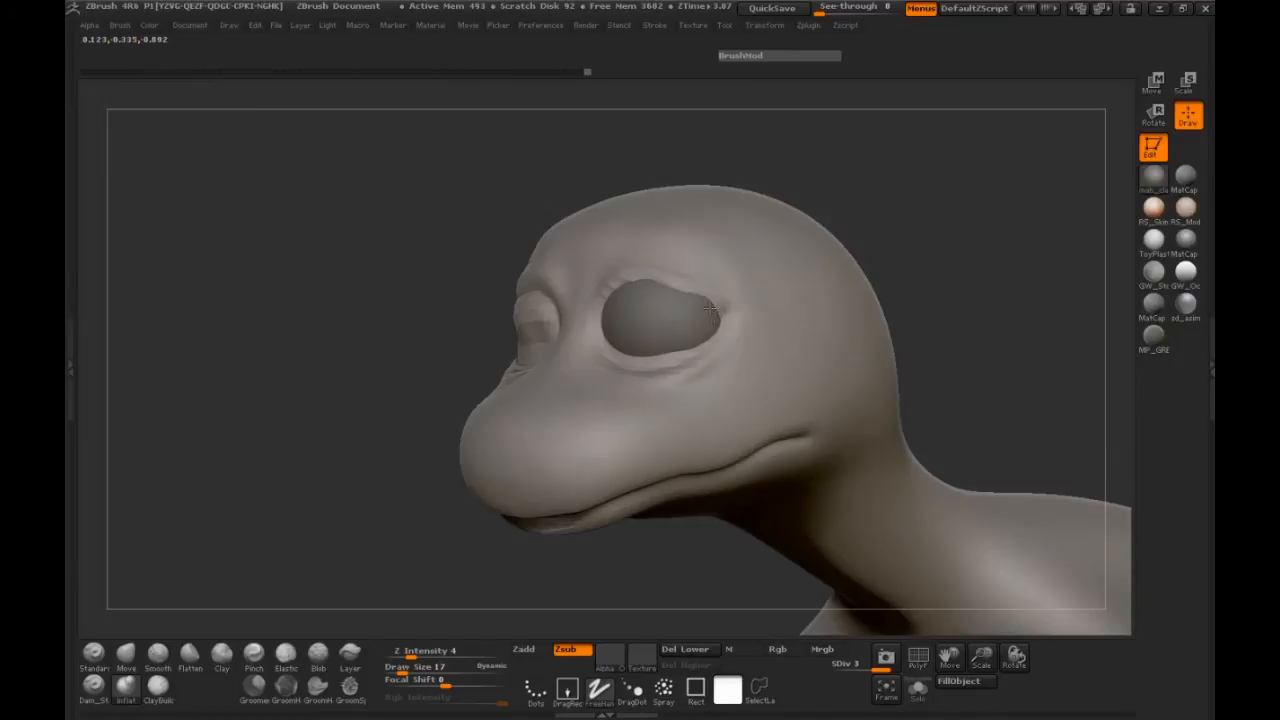
Reshape the upper eyelid and inner corner around the eyeball with the Move brush at Draw Size 32
left_click_drag(390, 344, 820, 397)
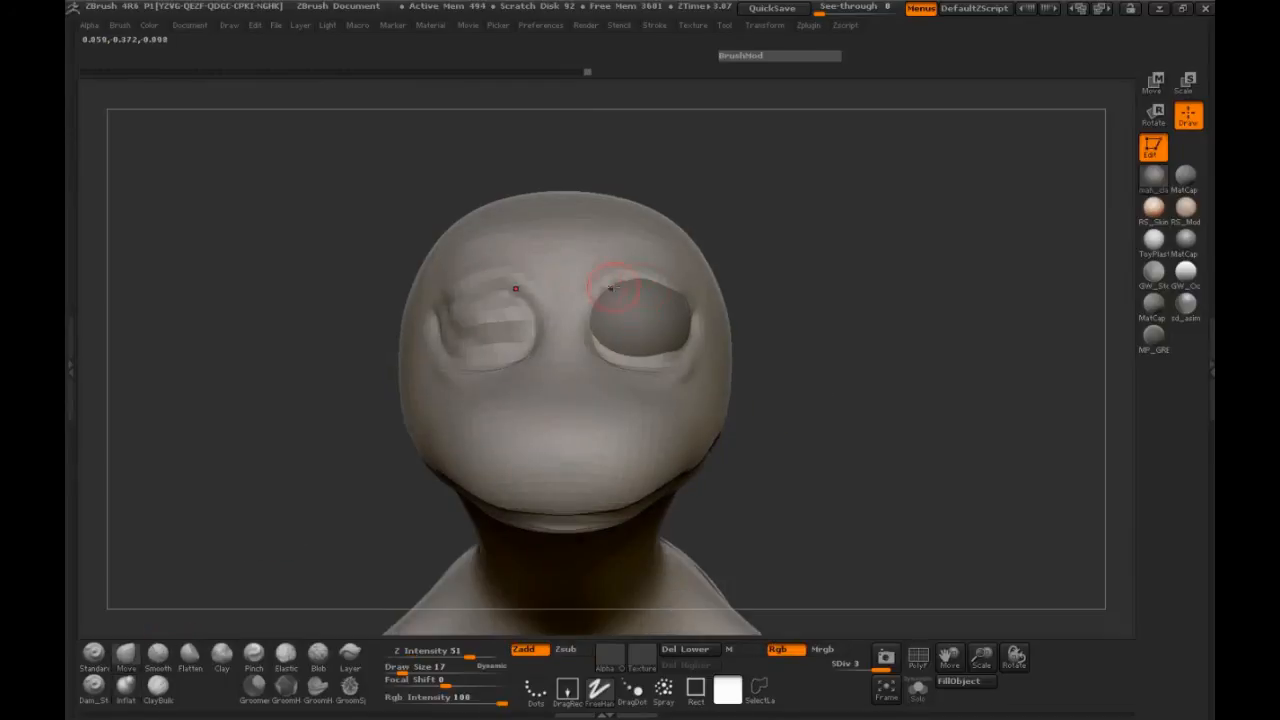
key("space")
mouse_move(580, 287)
left_mouse_down()
mouse_move(614, 287)
mouse_move(622, 299)
mouse_move(611, 299)
left_mouse_up()
key("space")
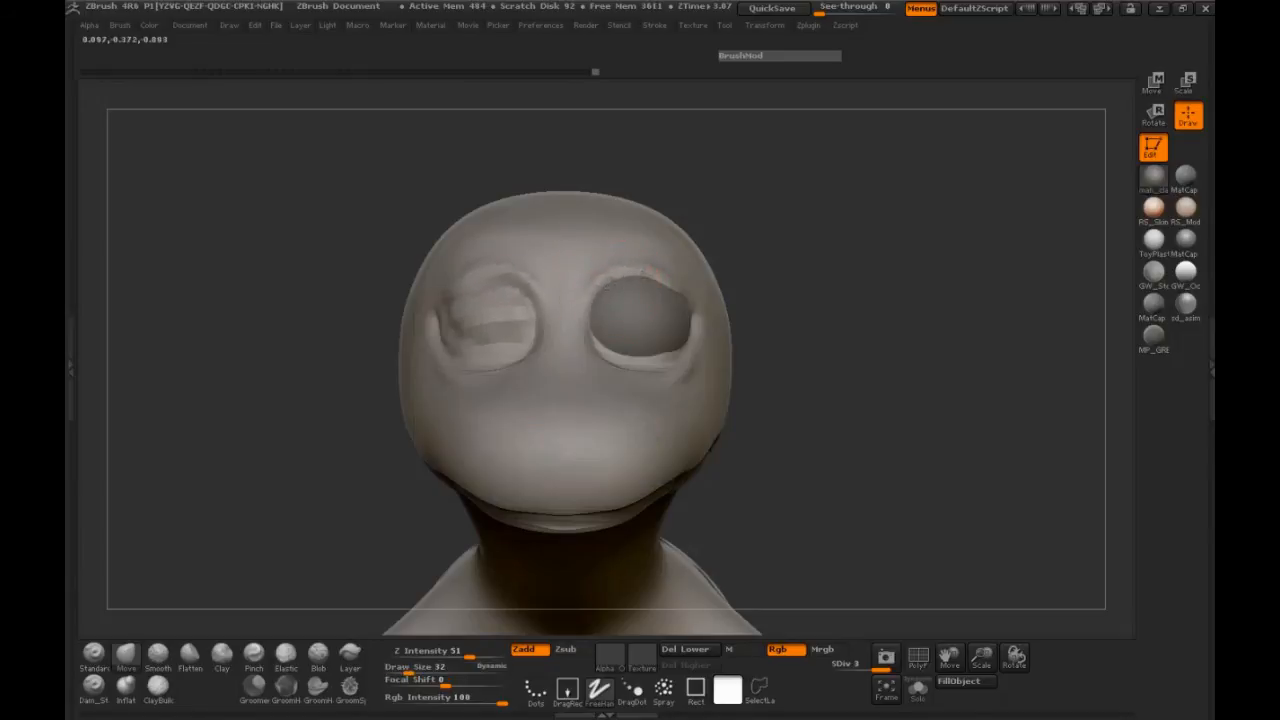
mouse_move(615, 283)
left_mouse_down()
mouse_move(595, 318)
mouse_move(640, 352)
left_mouse_up()
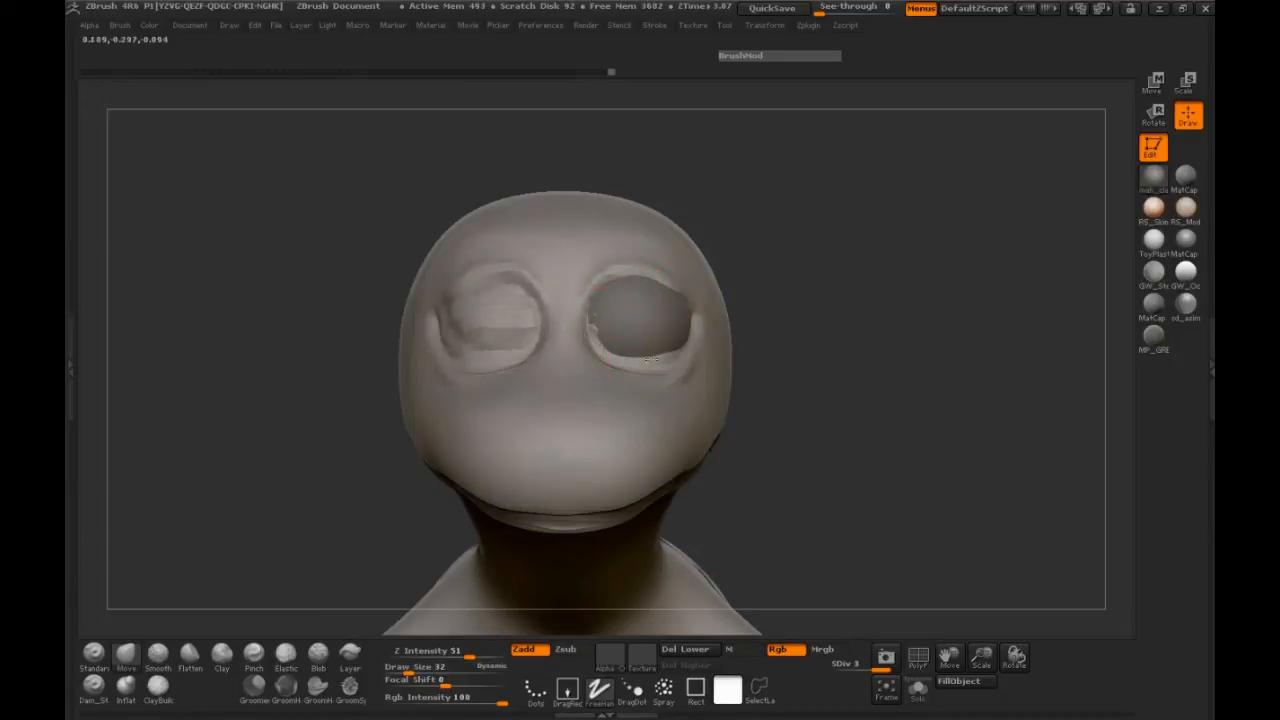
Adjust the eyelid rims and outer corner with the Move brush from the front and side so they follow the eyeball
mouse_move(808, 340)
left_mouse_down()
mouse_move(684, 346)
mouse_move(704, 290)
mouse_move(688, 262)
left_mouse_up()
mouse_move(406, 286)
left_mouse_down()
mouse_move(821, 291)
mouse_move(814, 463)
mouse_move(812, 317)
mouse_move(394, 337)
mouse_move(632, 328)
left_mouse_up()
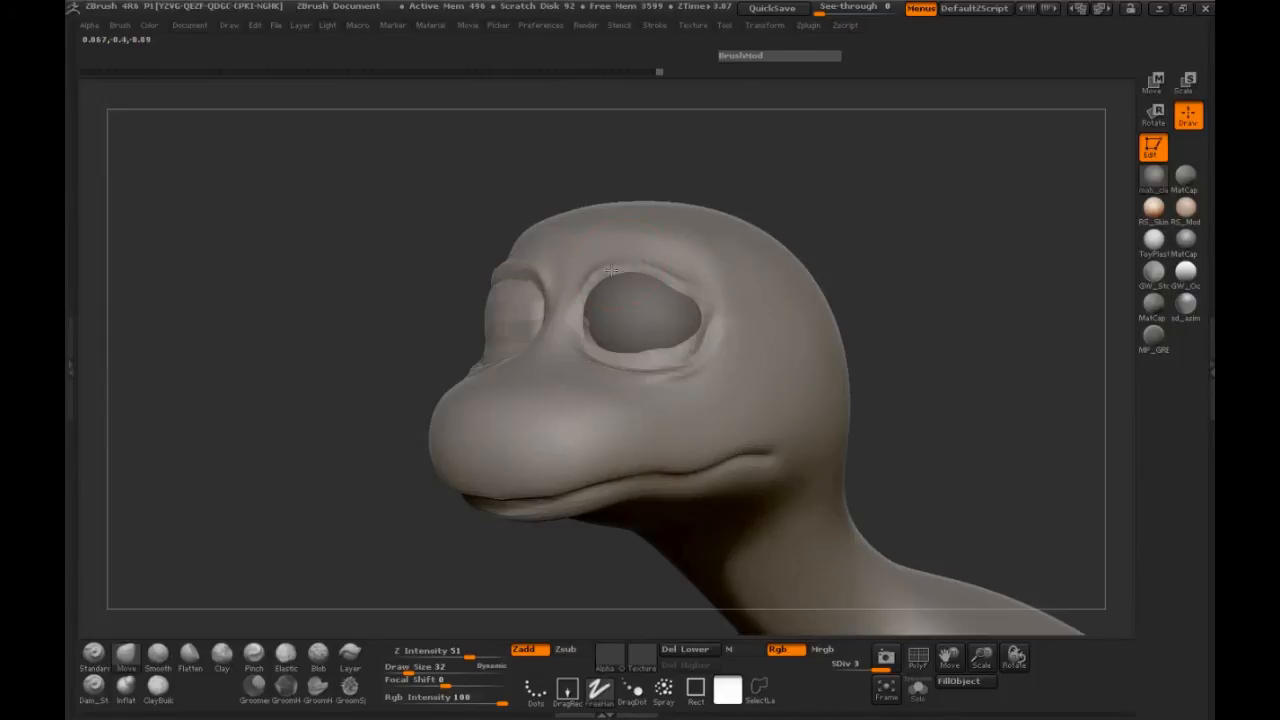
left_click_drag(348, 320, 832, 352)
left_click_drag(743, 326, 671, 348)
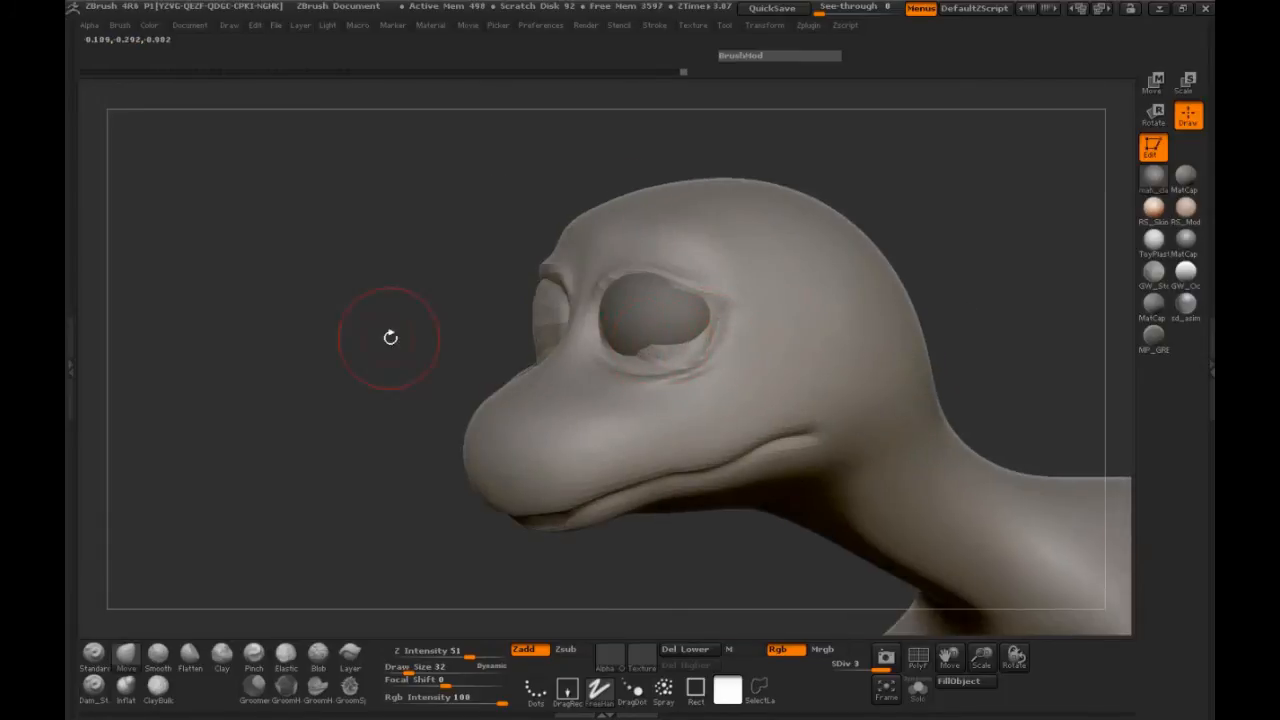
left_click_drag(403, 337, 588, 344)
Push the remaining skin inside the eyelid rims behind the eyeball with the subtractive Inflat brush at Draw Size 12
mouse_move(800, 300)
left_mouse_down()
mouse_move(817, 306)
mouse_move(829, 371)
mouse_move(740, 460)
mouse_move(668, 621)
left_mouse_up()
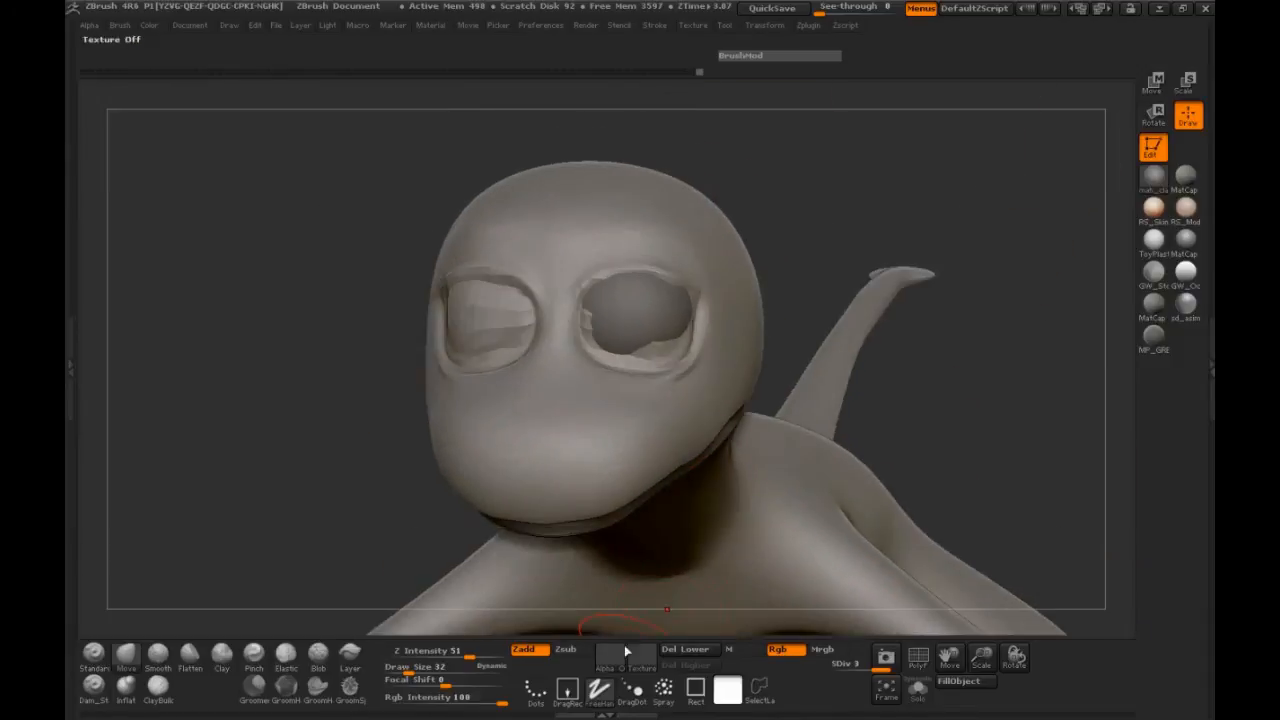
left_click(127, 688)
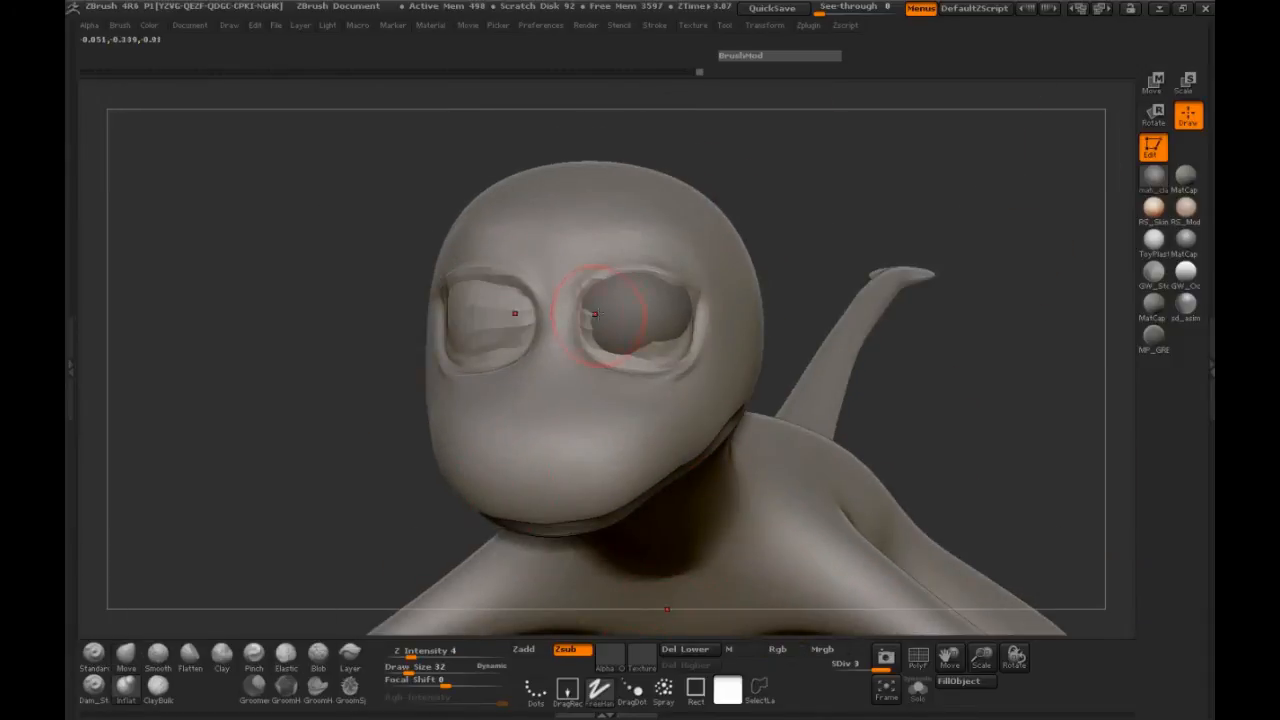
key("space")
left_click_drag(590, 307, 584, 308)
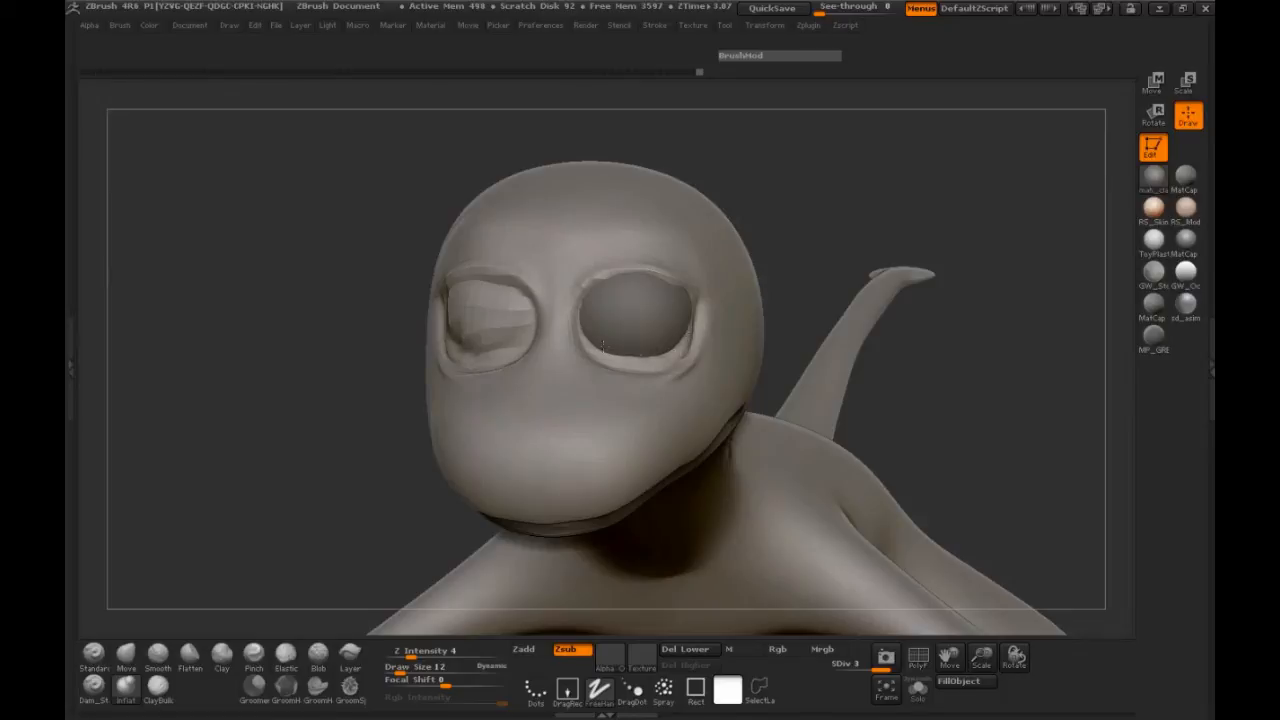
left_click_drag(829, 274, 700, 289)
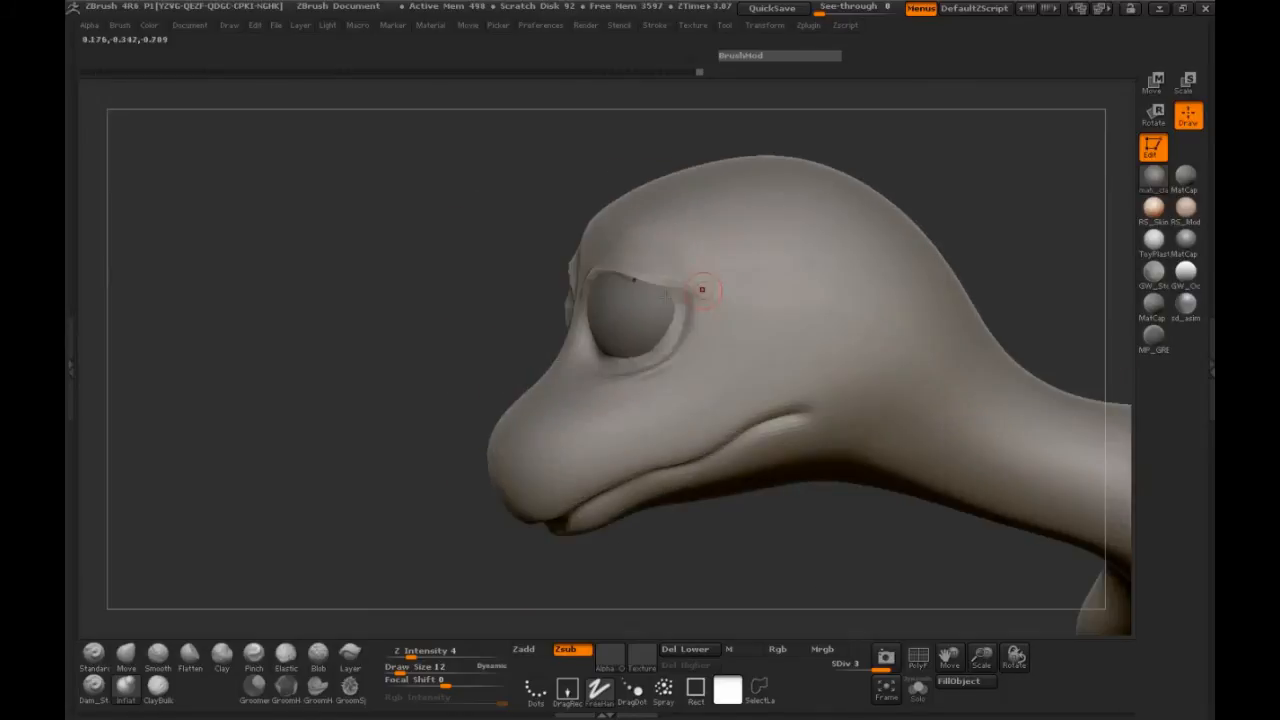
Subdivide the head mesh to level 4 and push in the upper eyelid's inner edge
mouse_move(455, 322)
left_mouse_down()
mouse_move(850, 281)
mouse_move(849, 357)
mouse_move(823, 423)
mouse_move(829, 346)
mouse_move(860, 490)
left_mouse_up()
left_click_drag(982, 657, 981, 401)
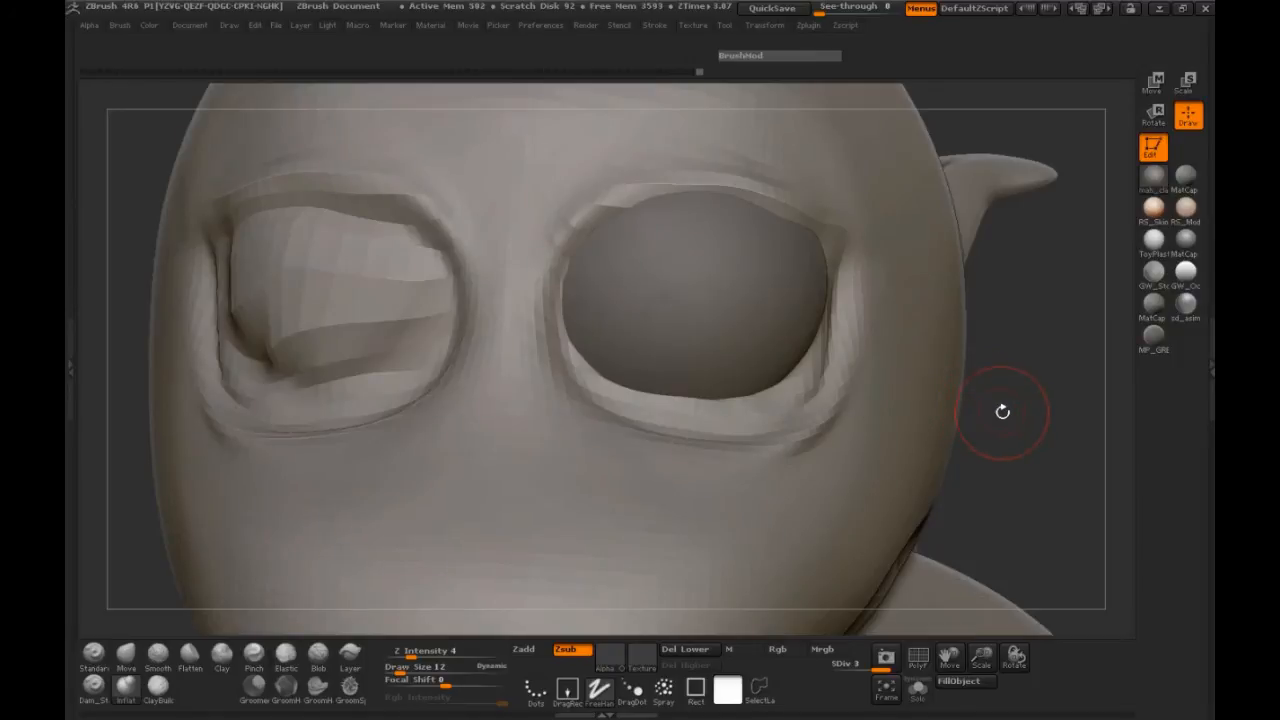
key("ctrl+d")
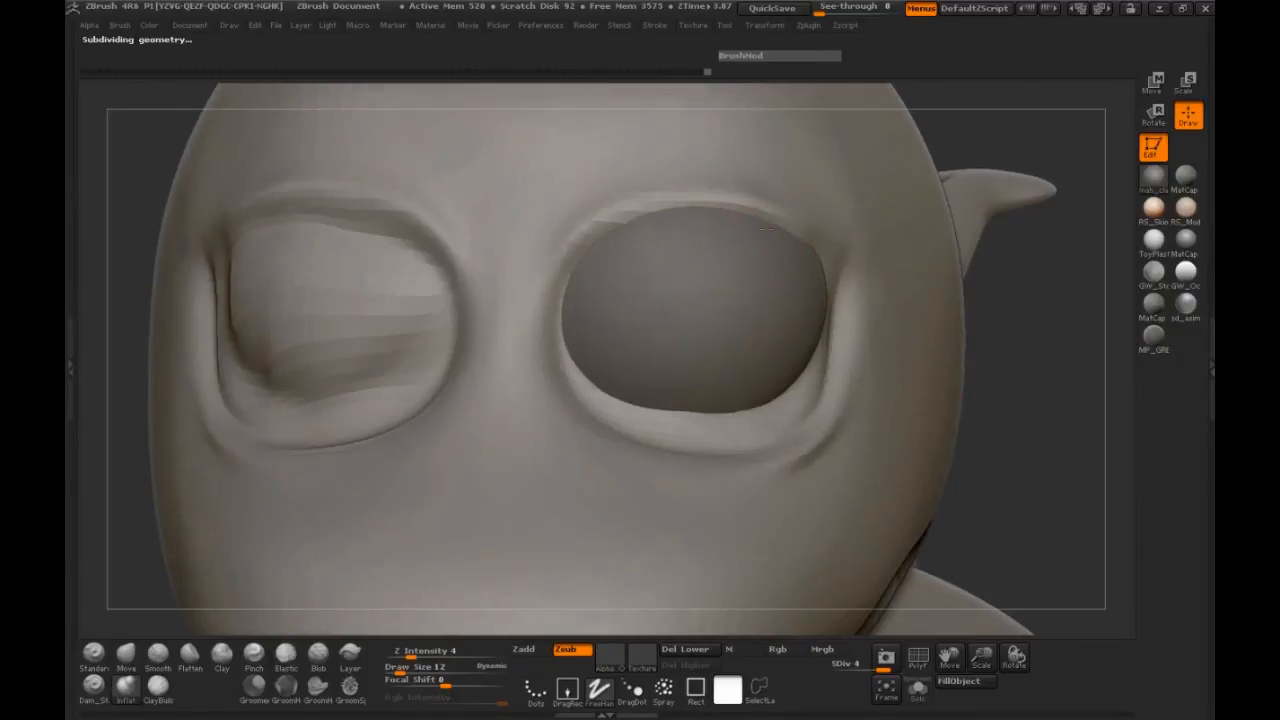
left_click_drag(761, 230, 655, 230)
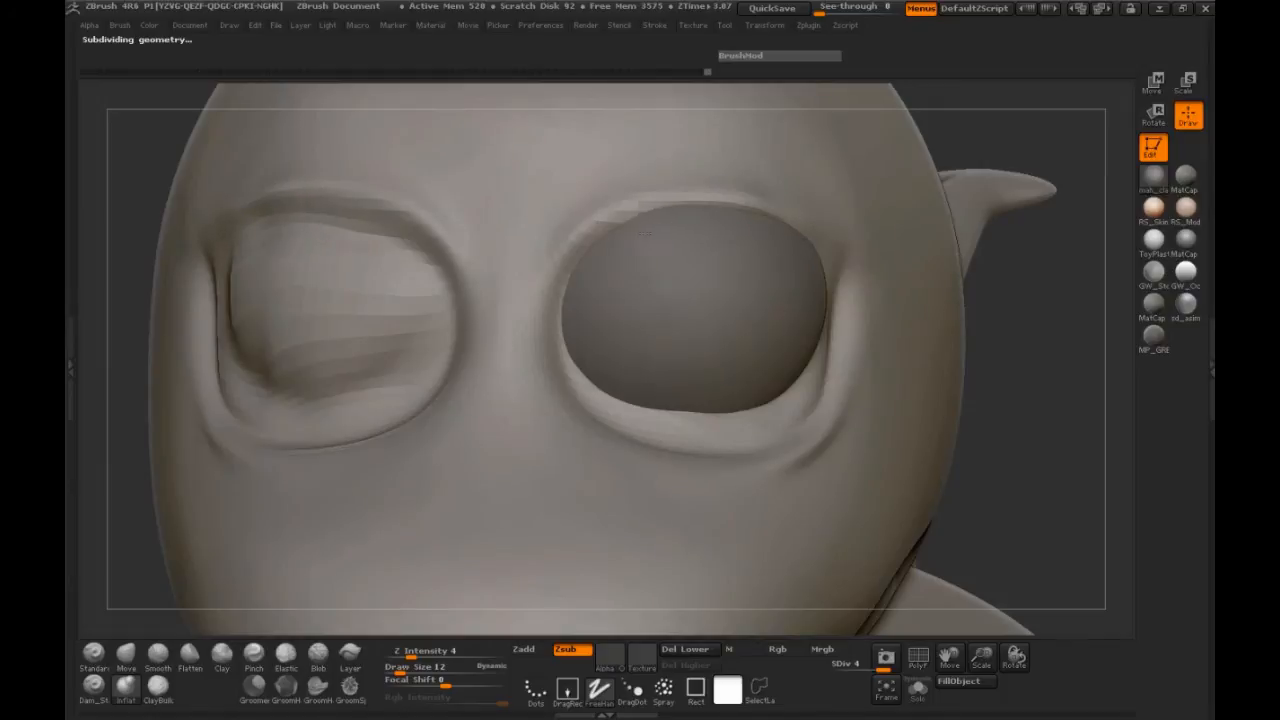
Thicken the inner corner and lower eyelid rim with the Inflat brush in add mode at Draw Size 8
mouse_move(1048, 364)
left_mouse_down()
mouse_move(749, 366)
mouse_move(269, 331)
mouse_move(390, 350)
left_mouse_up()
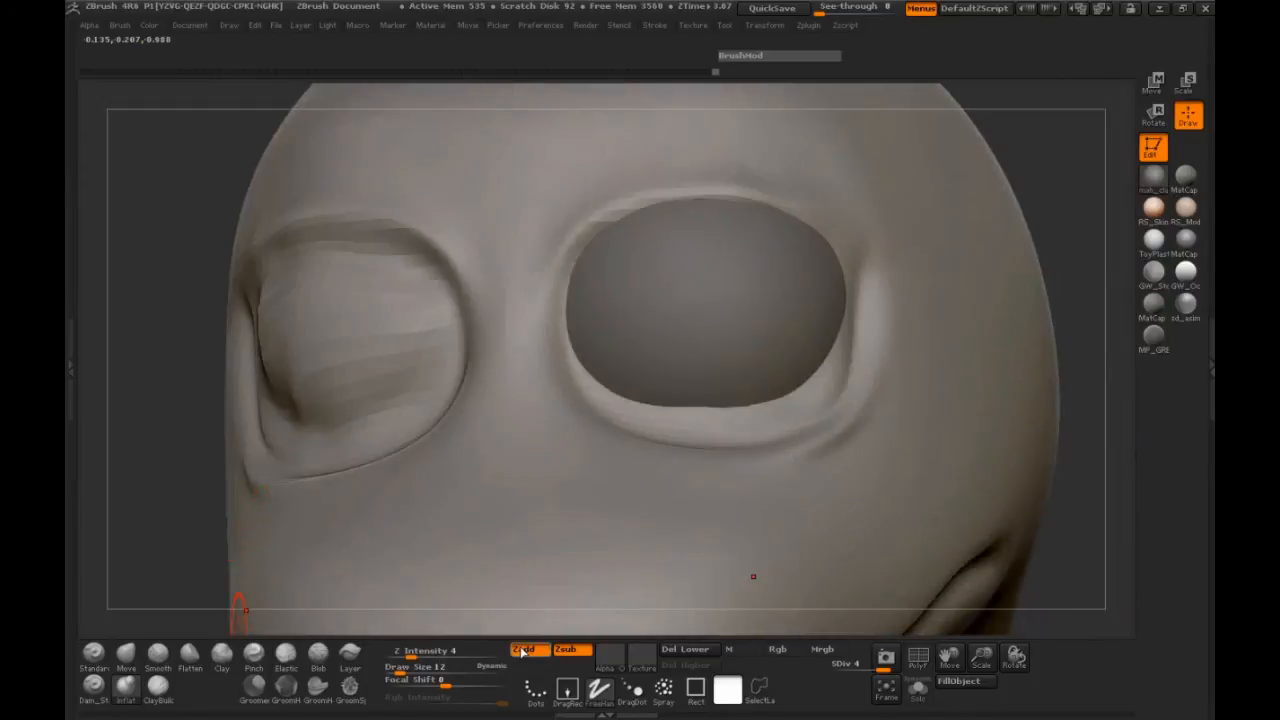
key("space")
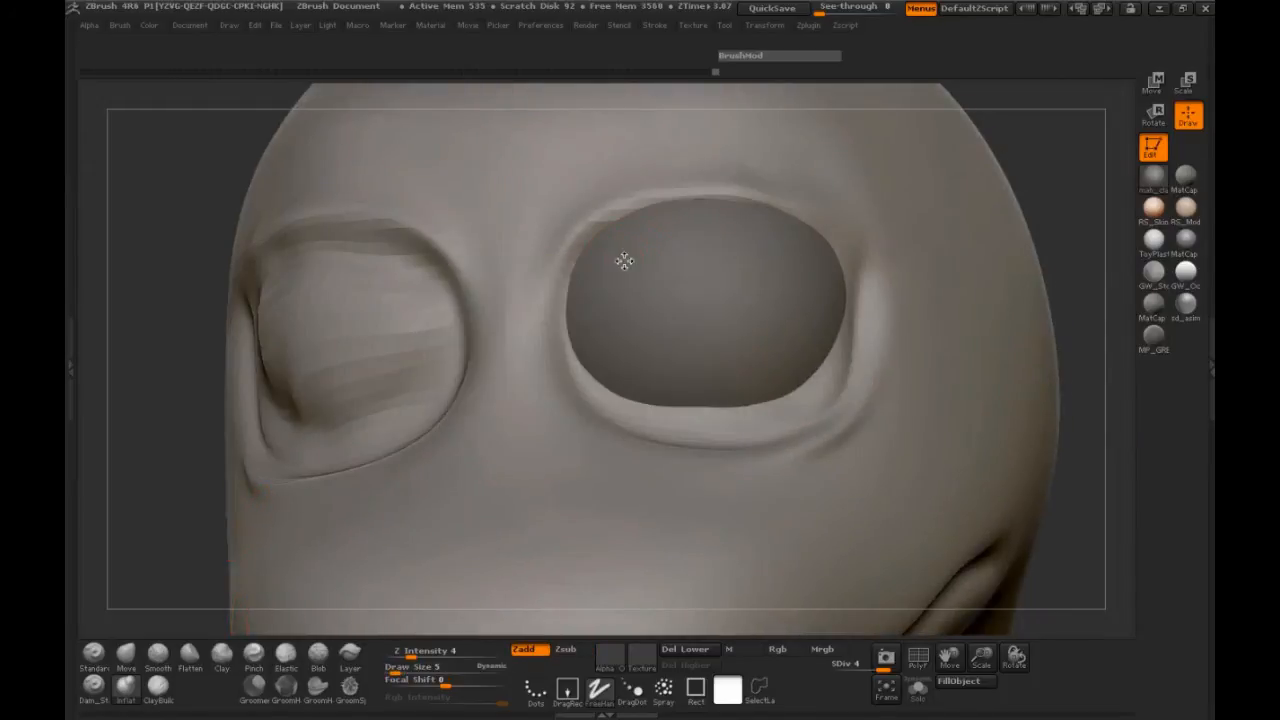
key("space")
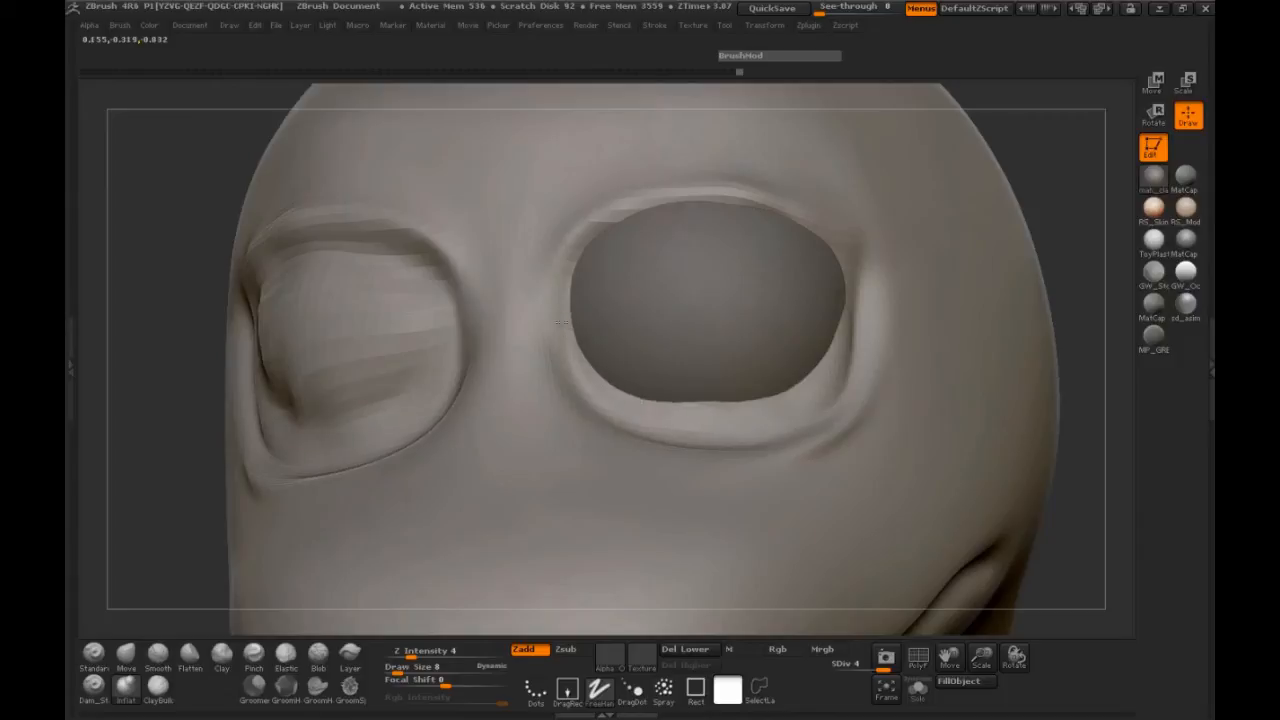
mouse_move(593, 242)
left_mouse_down()
mouse_move(570, 309)
mouse_move(600, 235)
left_mouse_up()
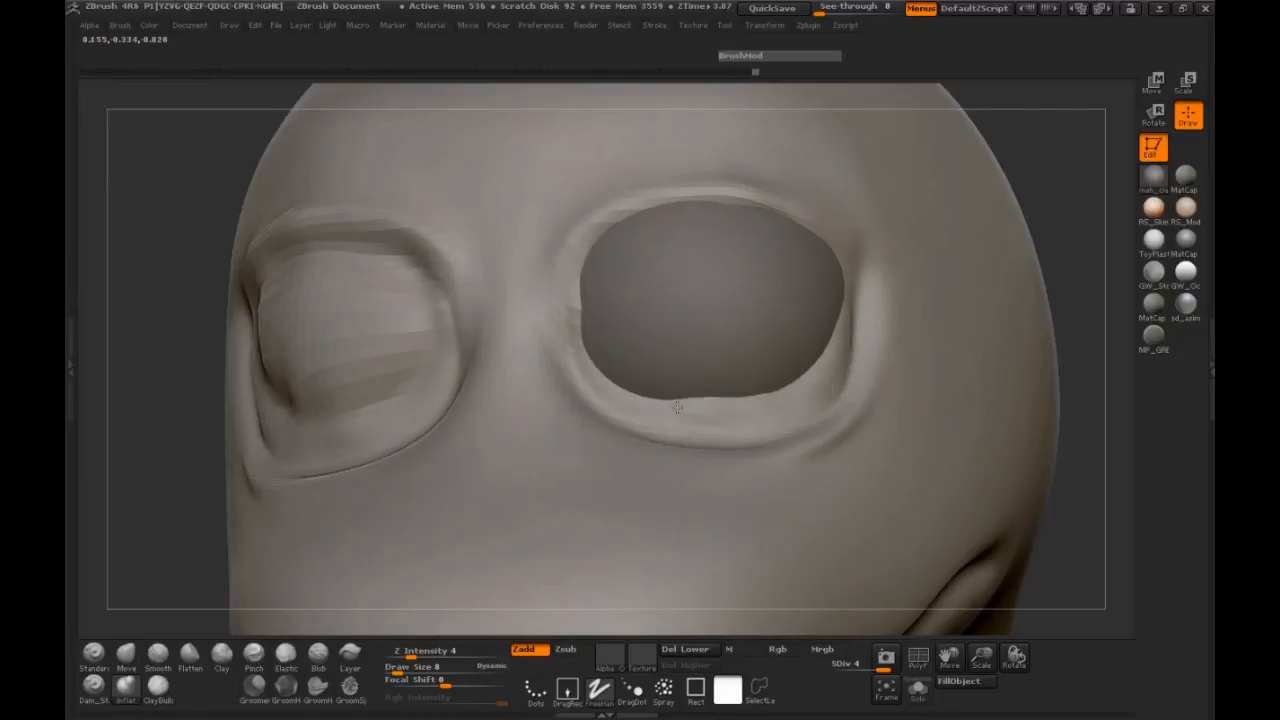
left_click_drag(575, 322, 615, 395)
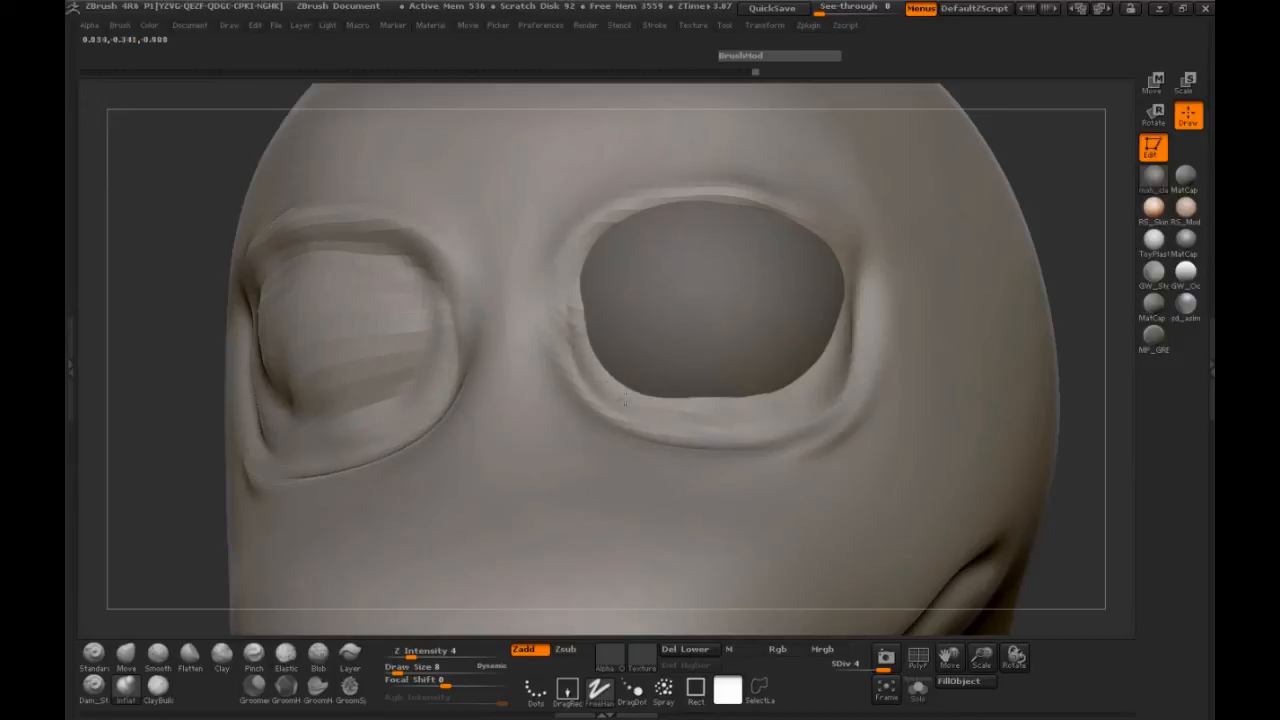
left_click_drag(703, 407, 753, 398)
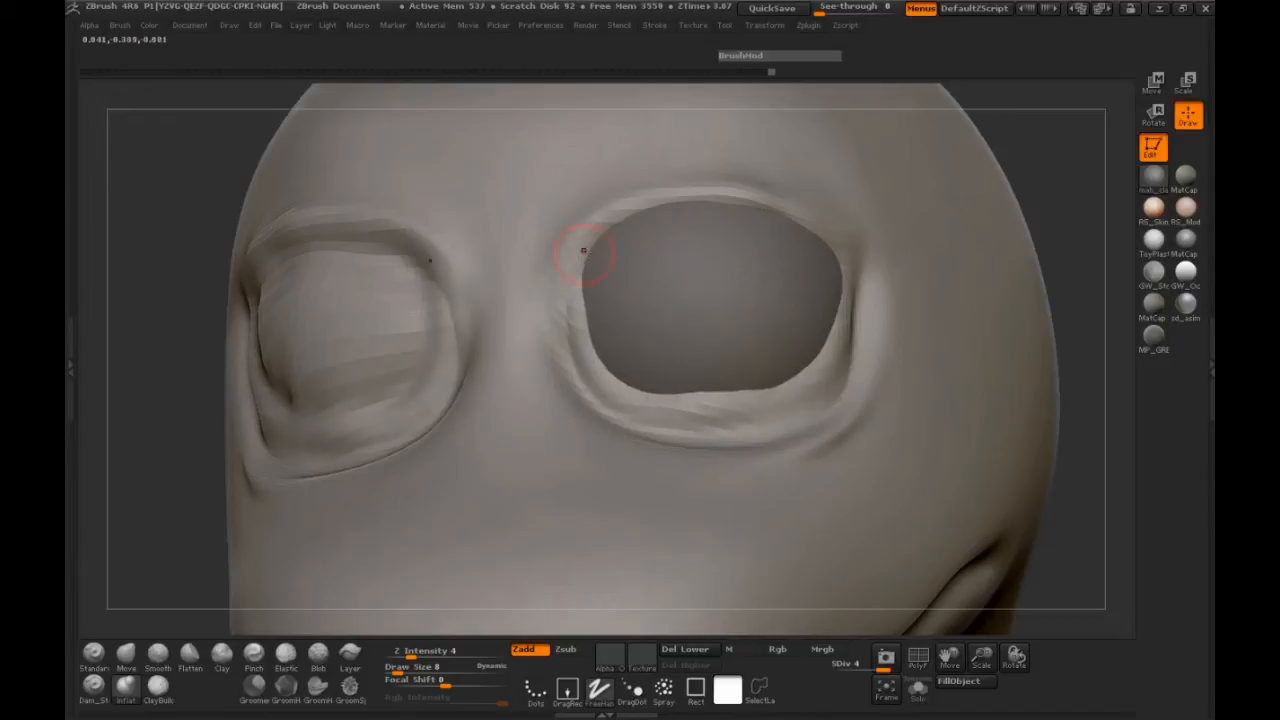
left_click_drag(587, 286, 622, 226)
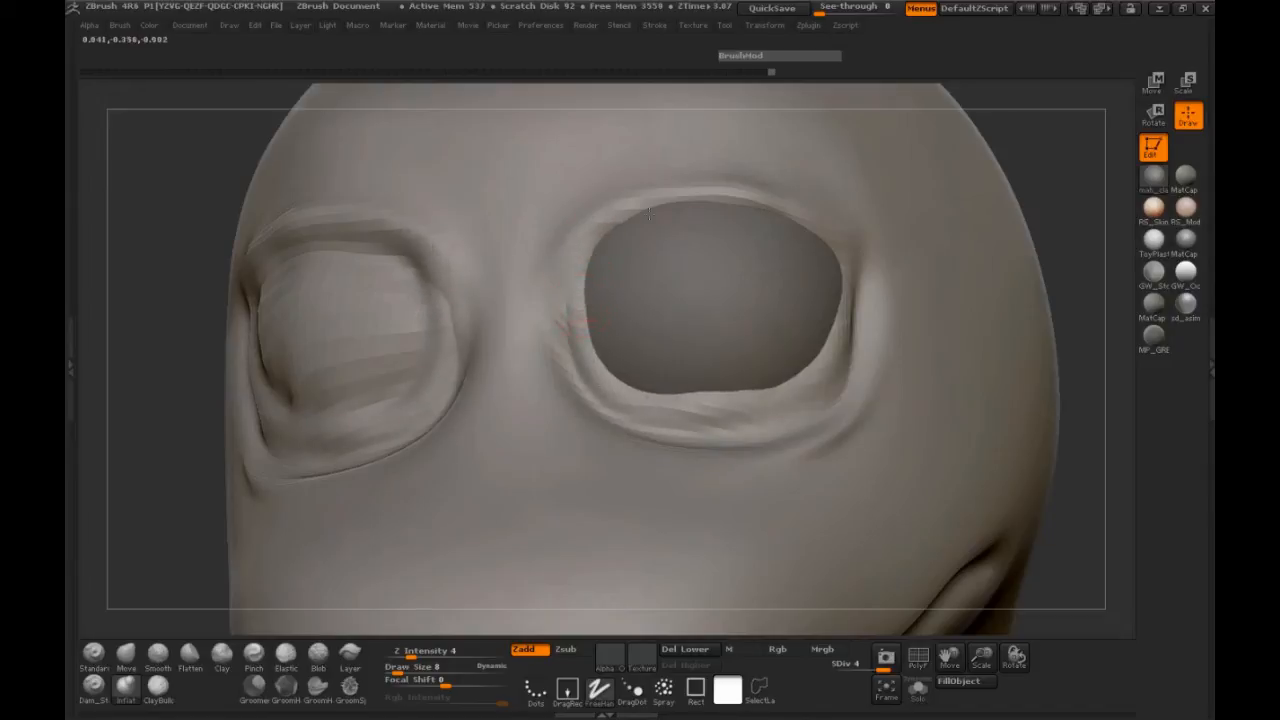
Smooth the lower eyelid rim and the skin around the eye opening with a larger Smooth brush
mouse_move(1051, 211)
left_mouse_down()
mouse_move(420, 270)
mouse_move(346, 293)
mouse_move(429, 309)
left_mouse_up()
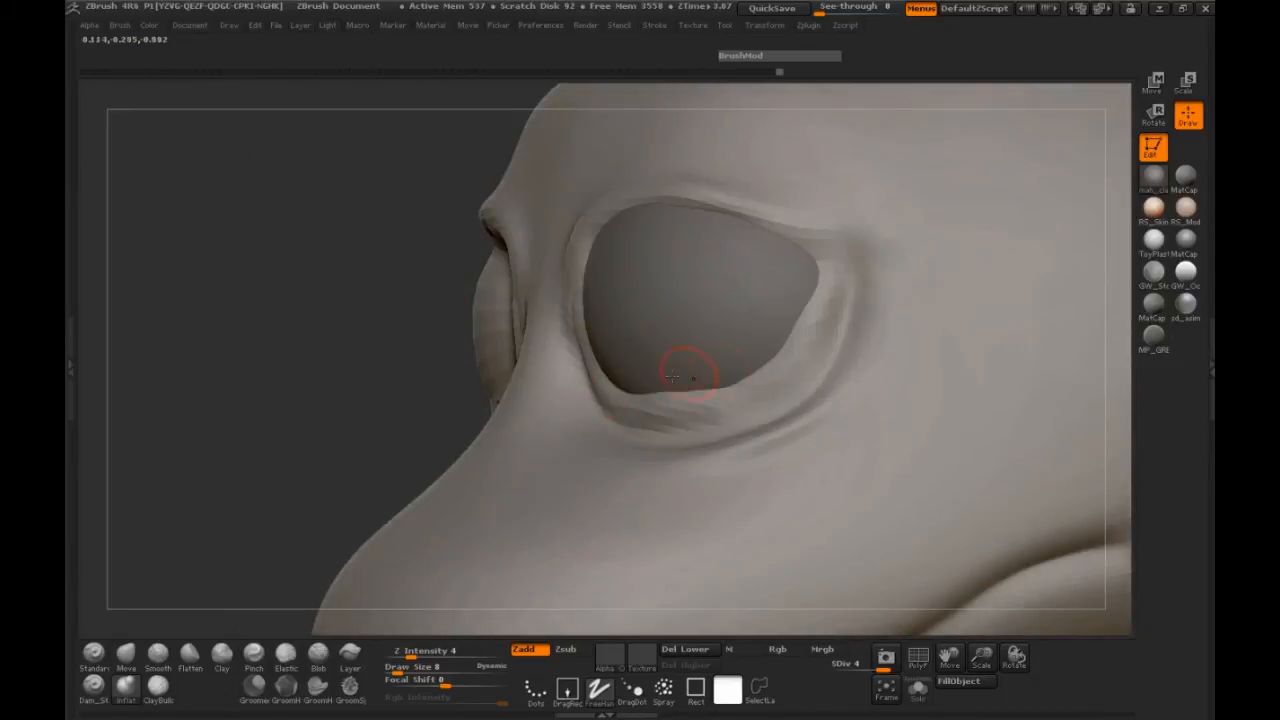
key("space")
left_click_drag(583, 376, 602, 376)
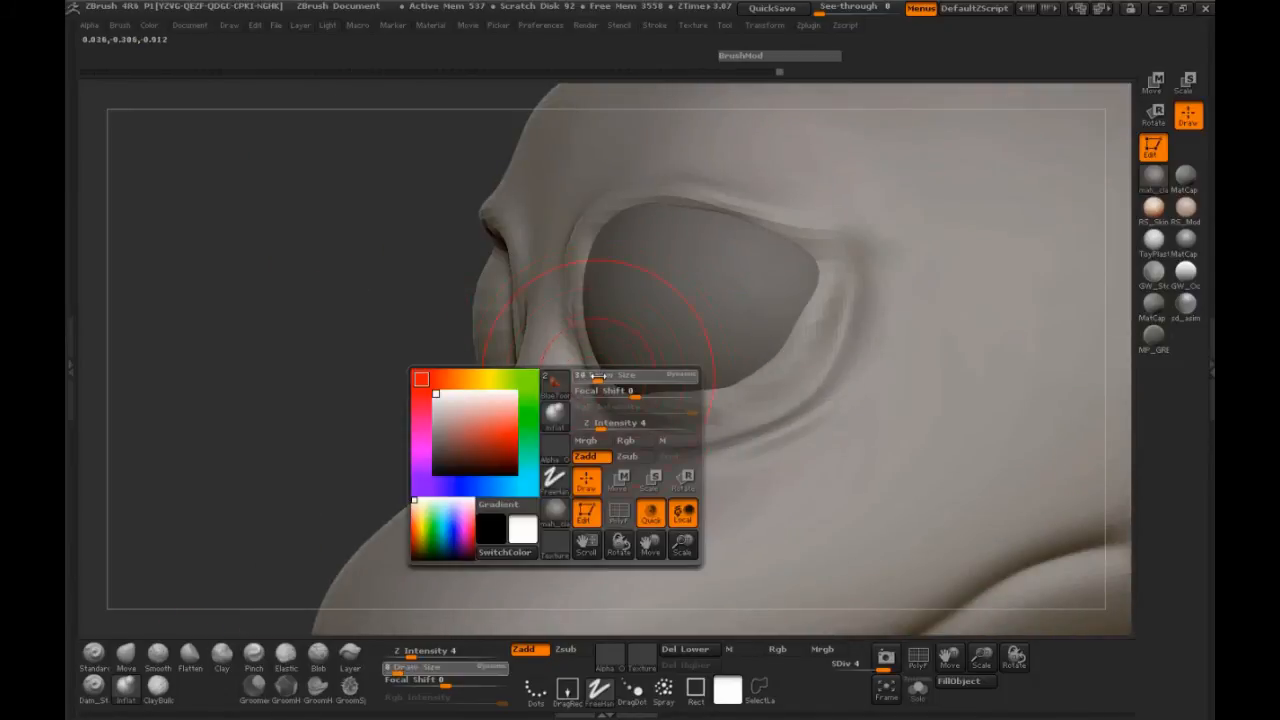
left_click_drag(688, 401, 698, 400, "shift")
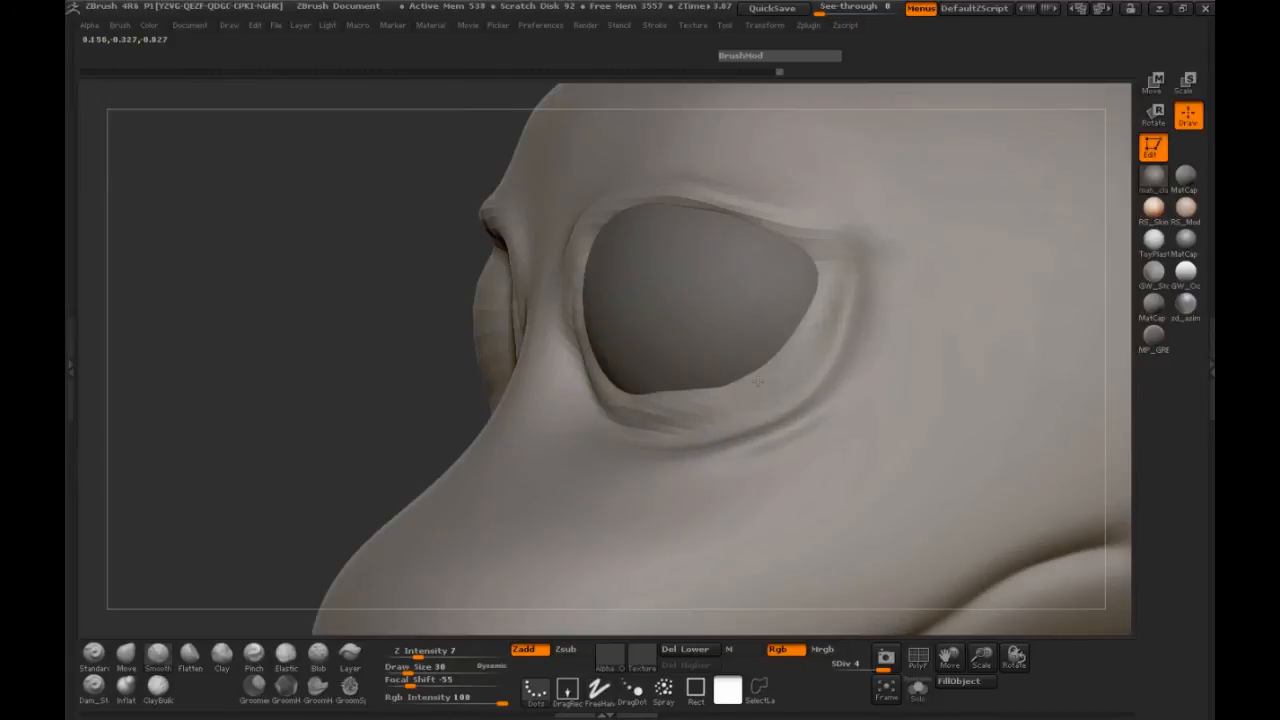
left_click_drag(380, 390, 500, 400)
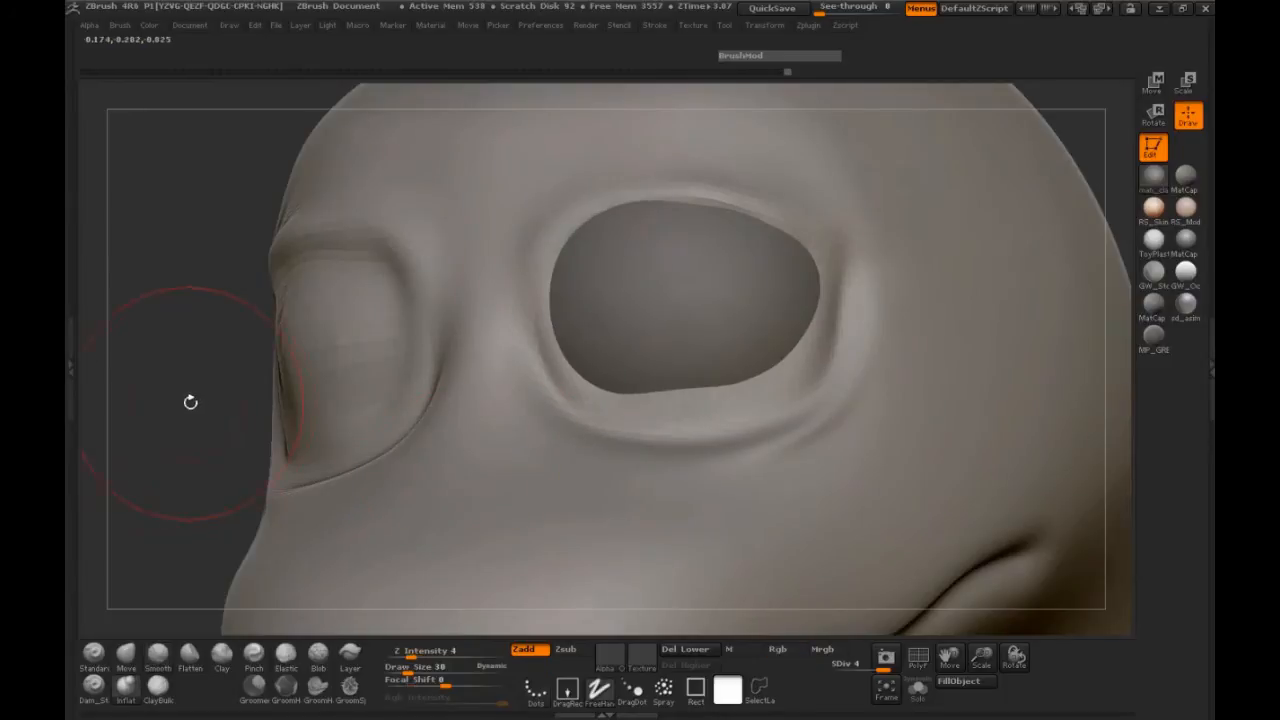
left_click_drag(191, 400, 220, 396)
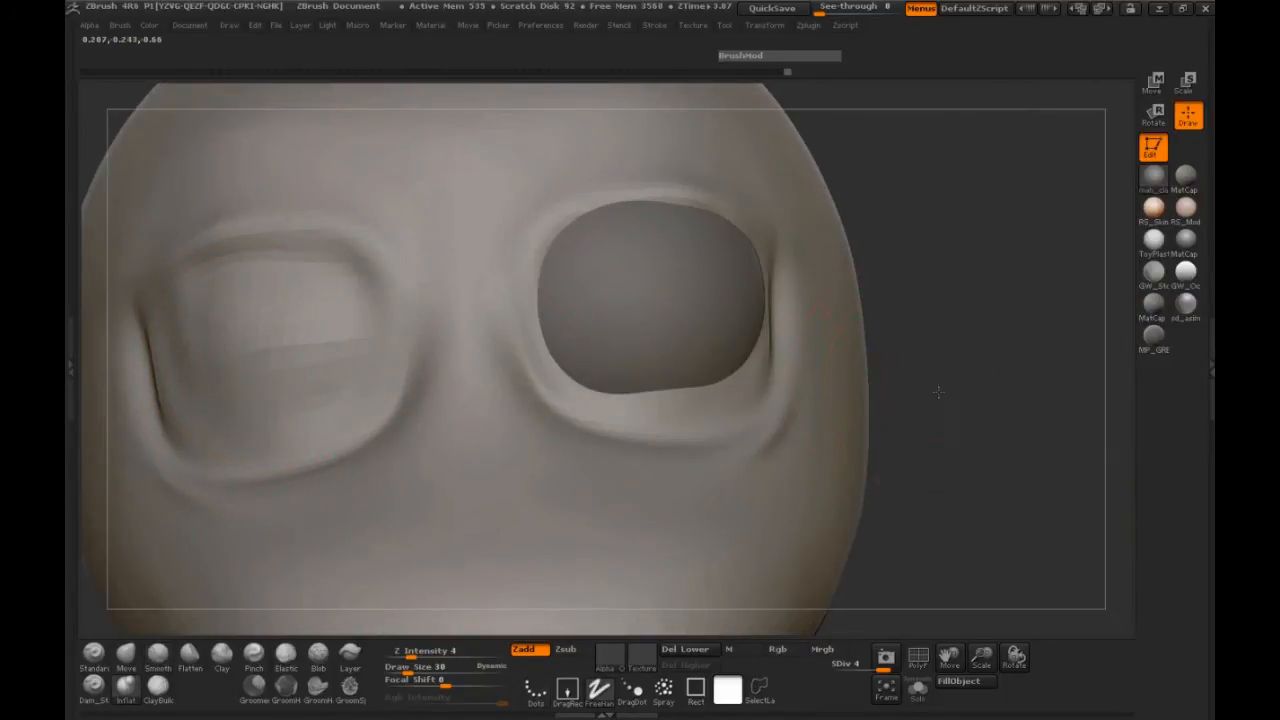
left_click_drag(943, 380, 958, 386)
left_click_drag(1015, 272, 1012, 282)
Shape the upper eyelid and outer eye corner around the eyeball with the Move brush from the front and above
left_click(126, 656)
left_click_drag(558, 207, 586, 214)
mouse_move(986, 177)
left_mouse_down()
mouse_move(900, 260)
mouse_move(829, 200)
left_mouse_up()
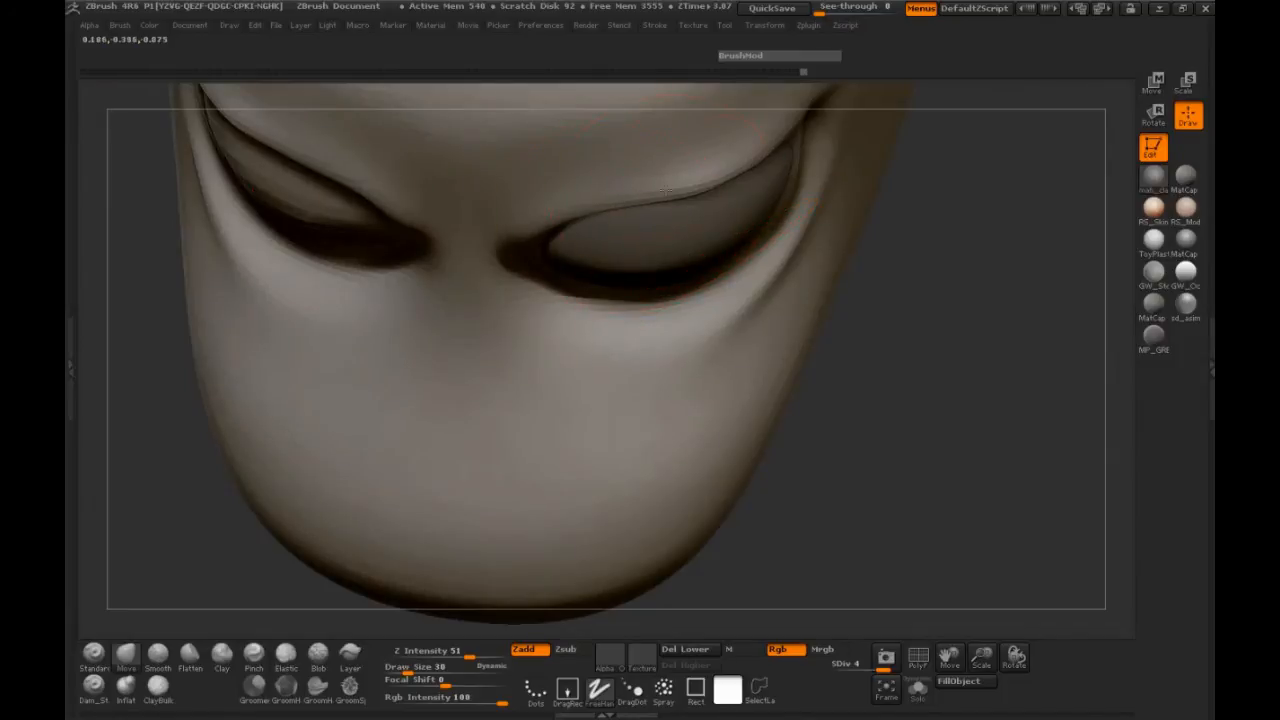
left_click_drag(744, 184, 752, 177)
left_click_drag(1005, 252, 878, 284)
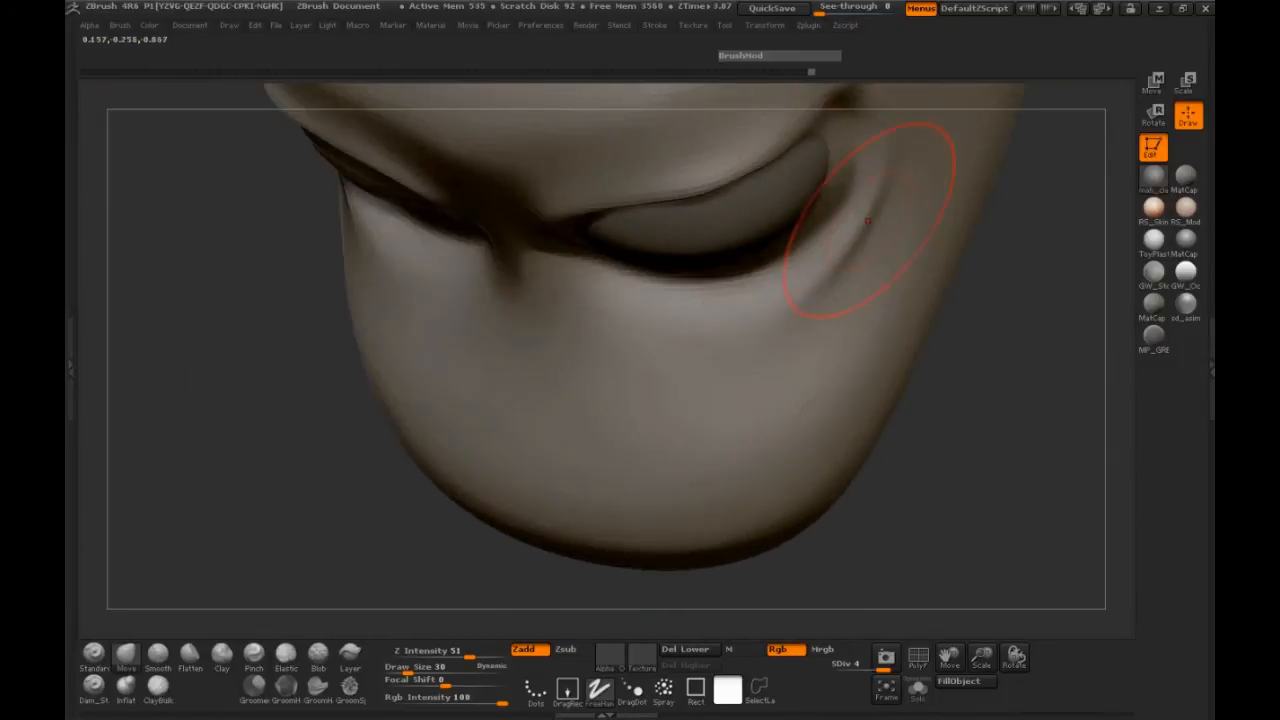
left_click_drag(828, 178, 826, 150)
left_click_drag(242, 336, 228, 205)
left_click_drag(124, 319, 142, 372)
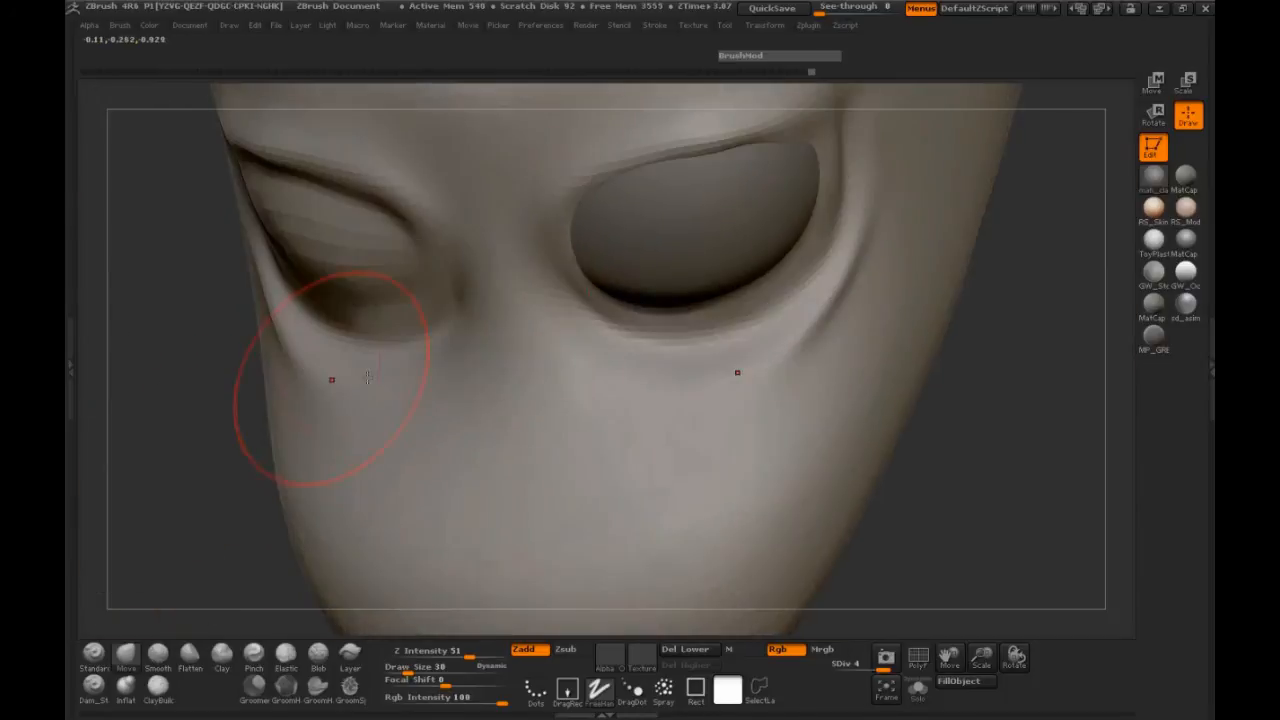
Pull the lower eyelid's edge over the eyeball and refine it with the Move brush at Draw Size 19
mouse_move(696, 289)
left_mouse_down()
mouse_move(721, 301)
mouse_move(688, 294)
mouse_move(641, 313)
mouse_move(628, 300)
left_mouse_up()
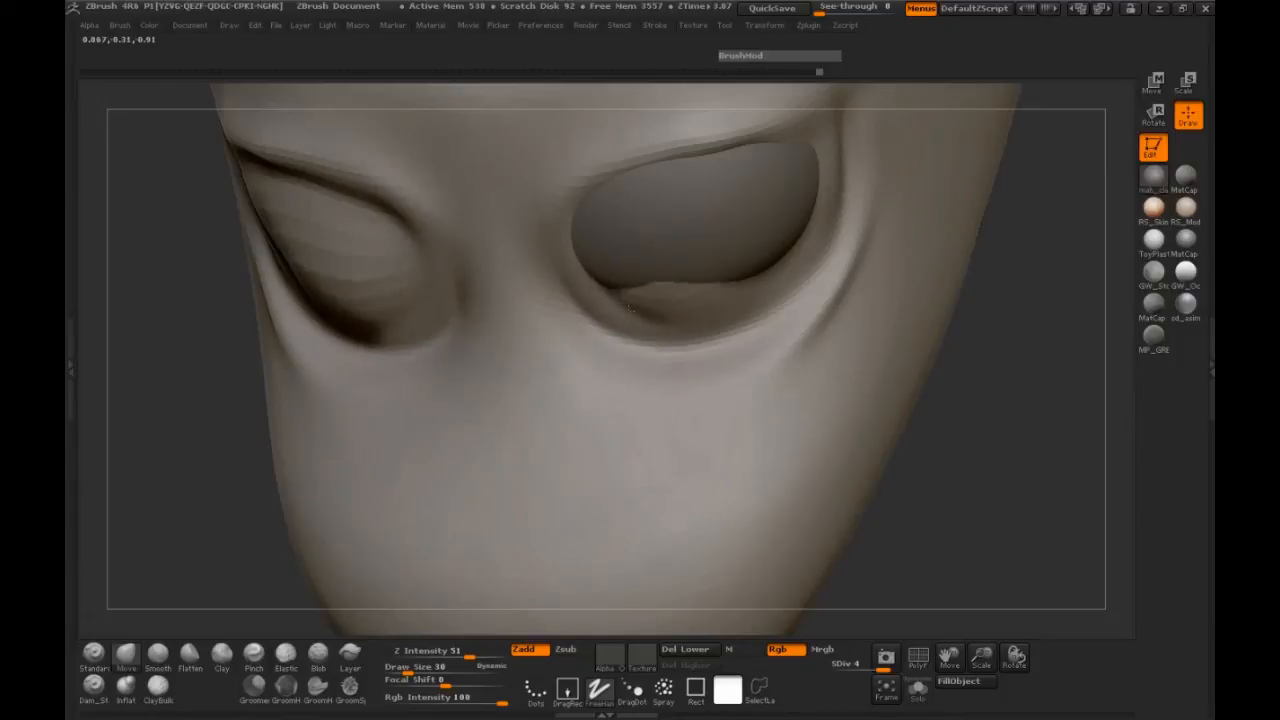
key("ctrl")
mouse_move(956, 410)
left_mouse_down()
mouse_move(946, 294)
mouse_move(709, 312)
left_mouse_up()
key("space")
left_click(711, 315)
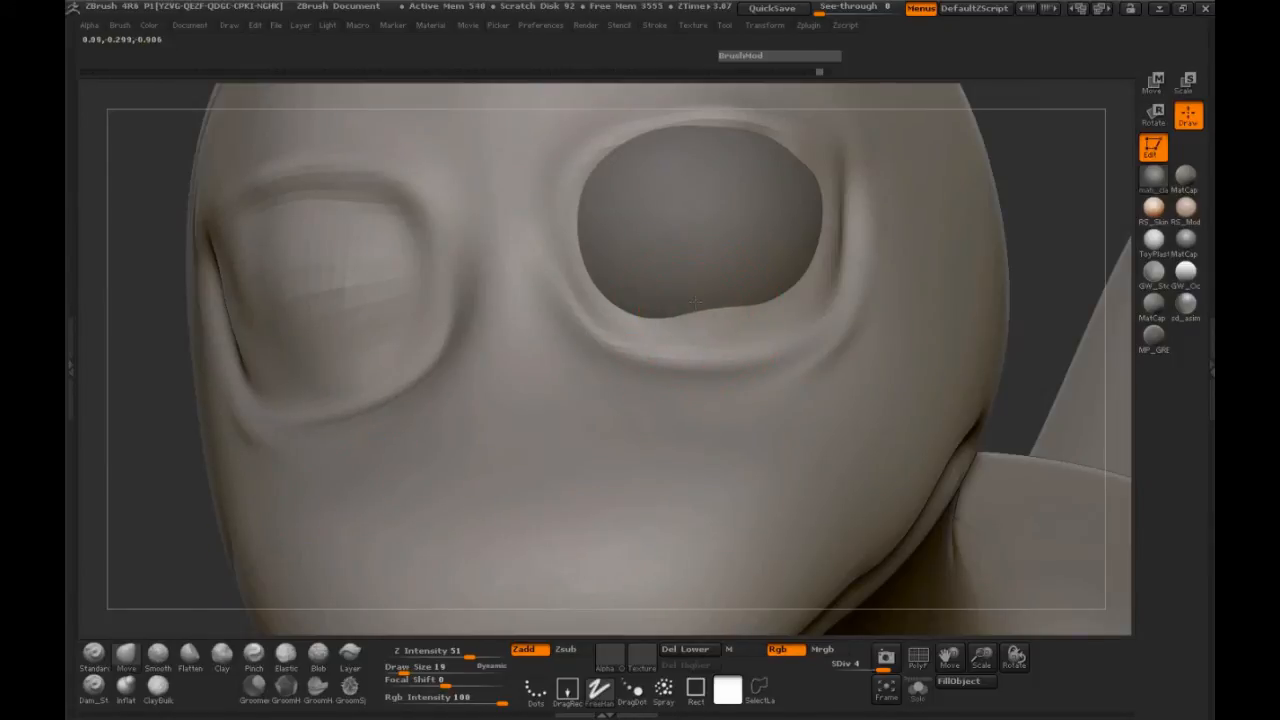
Thicken the lower eyelid with the Inflat brush in add mode at Draw Size 9 and Z Intensity 4
left_click(126, 685)
key("space")
mouse_move(620, 312)
left_mouse_down()
mouse_move(666, 322)
mouse_move(755, 306)
mouse_move(630, 310)
mouse_move(743, 312)
mouse_move(810, 240)
left_mouse_up()
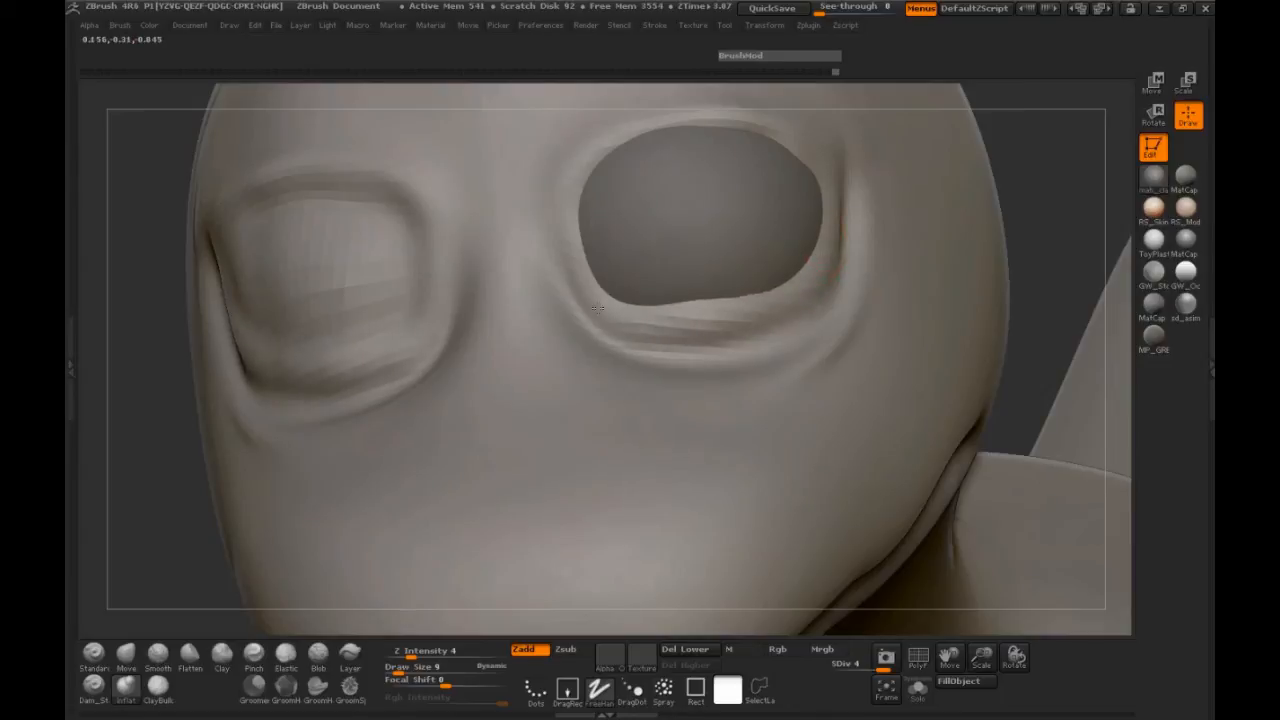
Carve a crease under the lower eyelid with the Dam Standard brush at Z Intensity 12
left_click(93, 685)
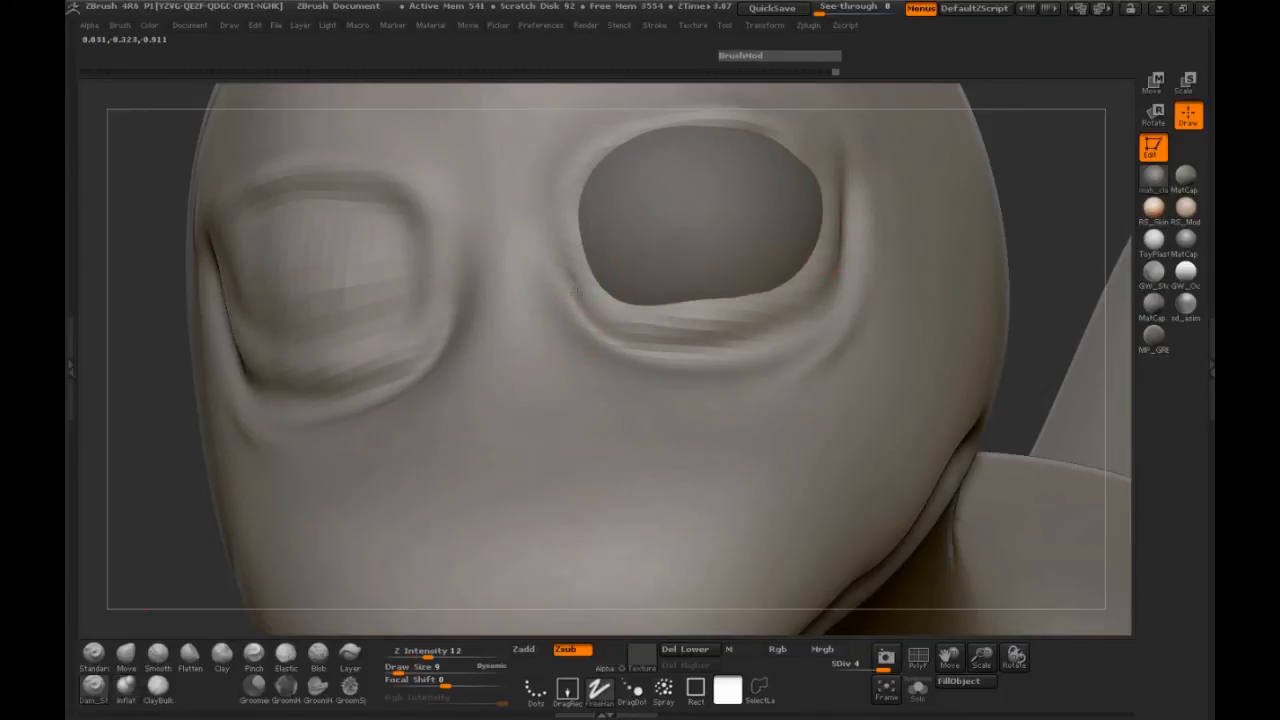
left_click_drag(608, 338, 667, 354)
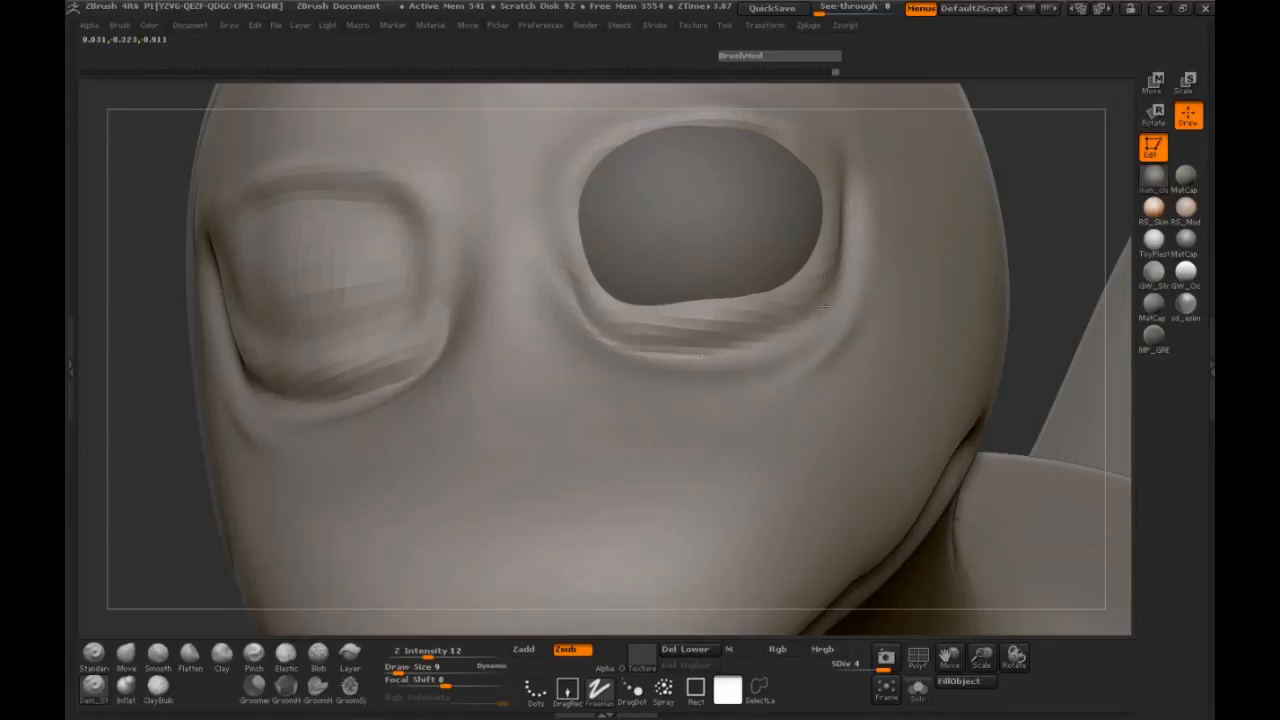
mouse_move(785, 337)
left_mouse_down()
mouse_move(640, 348)
mouse_move(708, 357)
mouse_move(784, 330)
mouse_move(570, 290)
mouse_move(558, 256)
mouse_move(640, 351)
mouse_move(748, 353)
left_mouse_up()
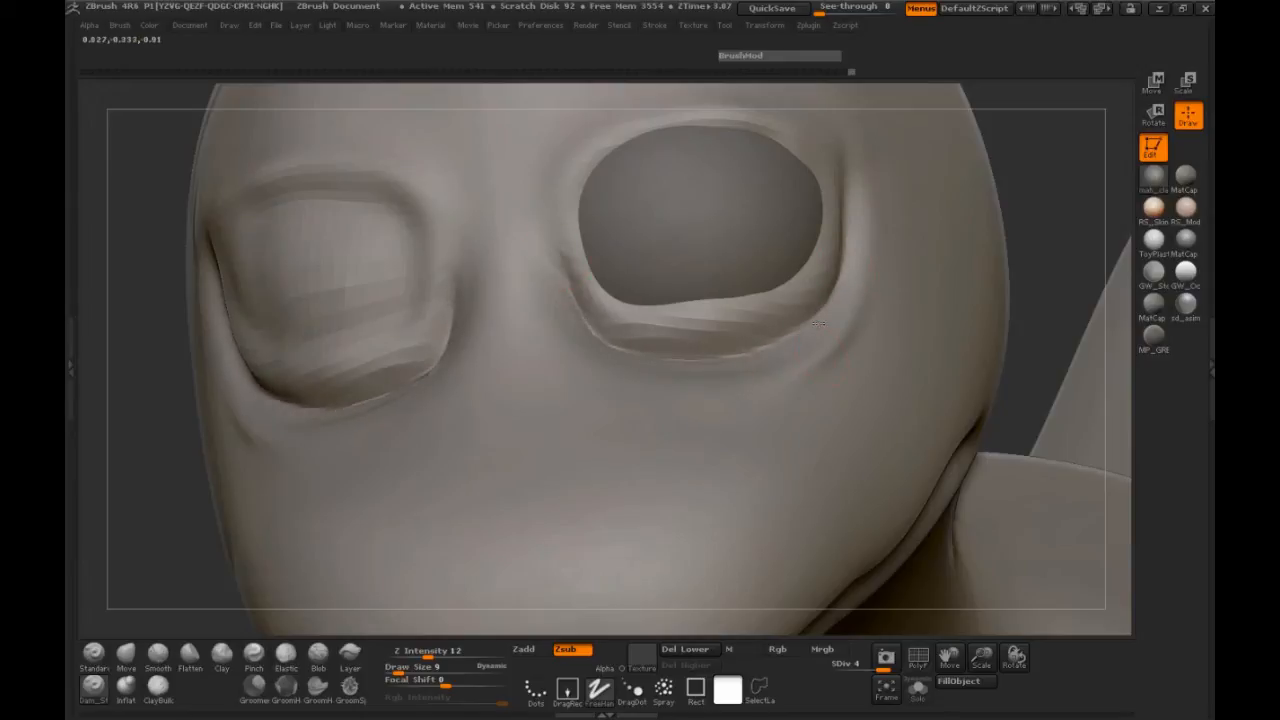
Adjust the lower eyelid's edge against the eyeball with the Move brush at Draw Size 27
left_click(126, 655)
key("space")
left_click_drag(672, 320, 655, 318)
mouse_move(795, 335)
left_mouse_down()
mouse_move(778, 307)
mouse_move(684, 326)
mouse_move(659, 313)
mouse_move(694, 300)
mouse_move(704, 330)
mouse_move(700, 300)
left_mouse_up()
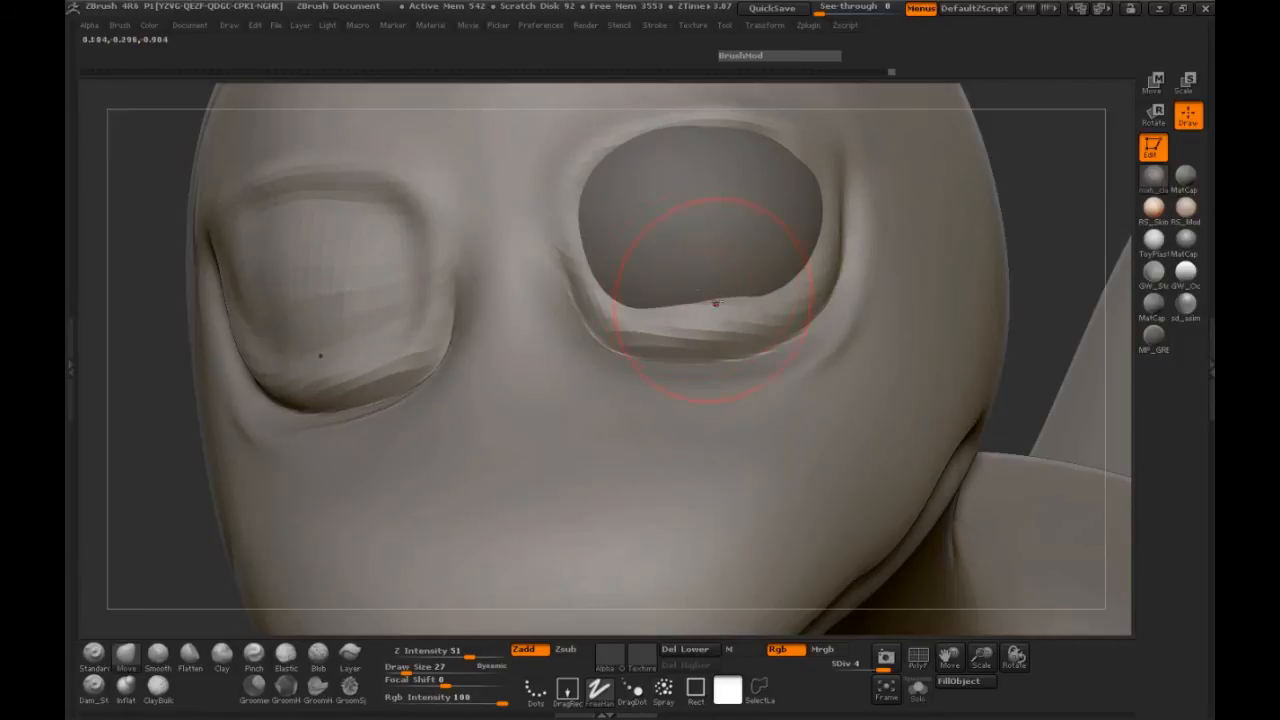
left_click_drag(117, 364, 220, 323)
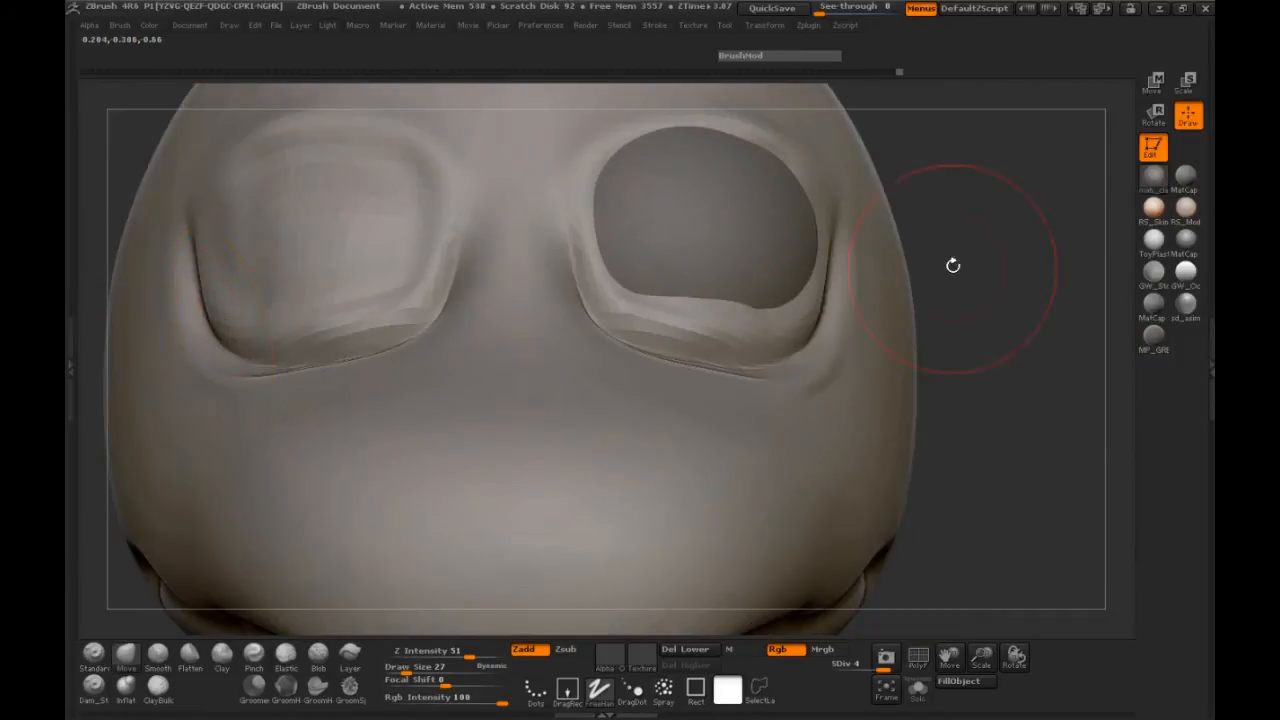
left_click_drag(951, 275, 955, 322)
Push the skin inside the eye opening inward with the subtractive Inflat brush at Draw Size 15 and Z Intensity 9
left_click(125, 685)
left_click_drag(468, 657, 410, 657)
left_click(566, 649)
key("space")
left_click_drag(336, 294, 283, 286)
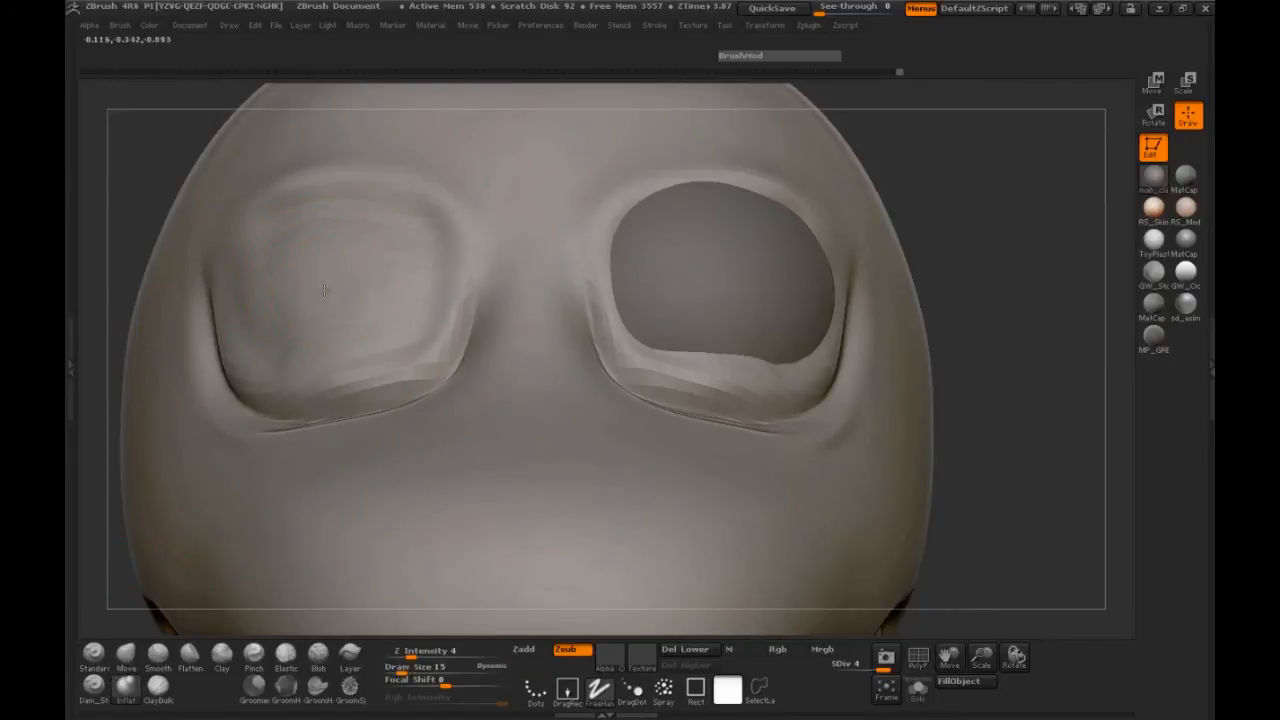
left_click(422, 654)
mouse_move(301, 356)
left_mouse_down()
mouse_move(364, 294)
mouse_move(385, 250)
mouse_move(290, 270)
mouse_move(309, 257)
left_mouse_up()
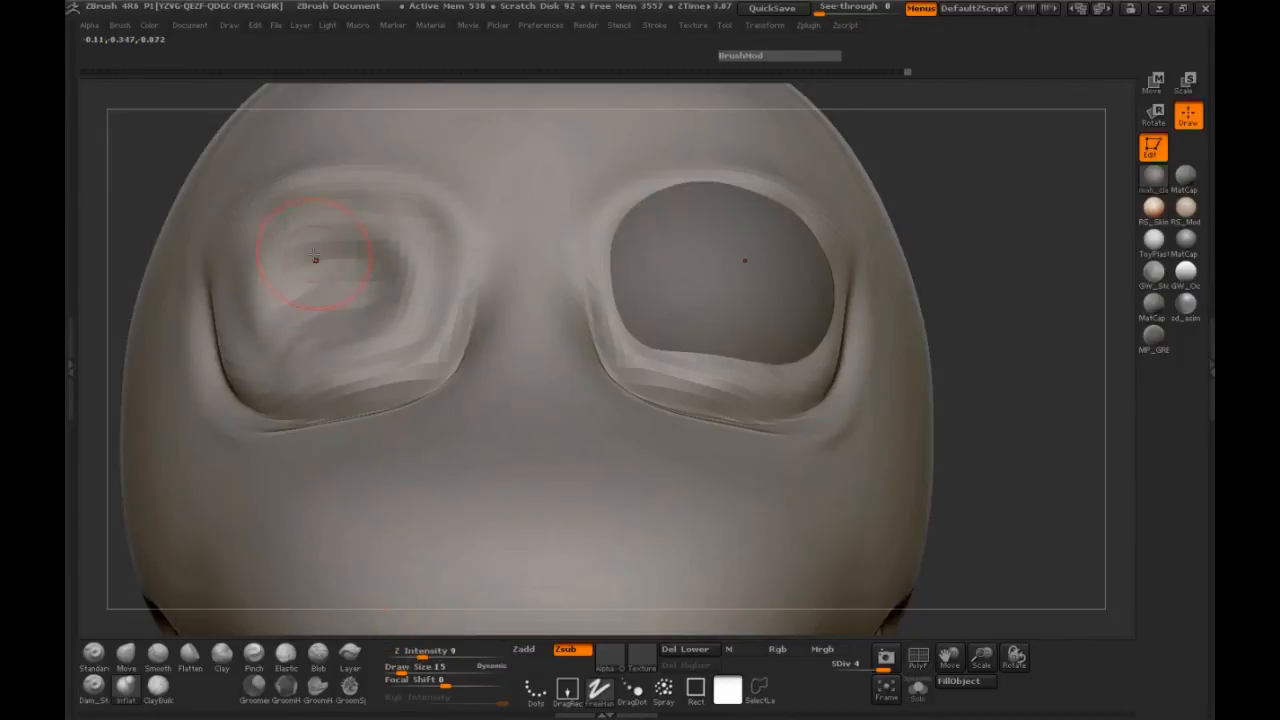
mouse_move(335, 305)
left_mouse_down()
mouse_move(405, 245)
mouse_move(360, 300)
mouse_move(420, 300)
mouse_move(340, 335)
mouse_move(278, 325)
mouse_move(360, 320)
mouse_move(315, 349)
mouse_move(262, 300)
mouse_move(320, 235)
mouse_move(395, 240)
mouse_move(404, 303)
mouse_move(385, 340)
left_mouse_up()
mouse_move(931, 214)
left_mouse_down()
mouse_move(1007, 309)
mouse_move(930, 260)
mouse_move(674, 306)
left_mouse_up()
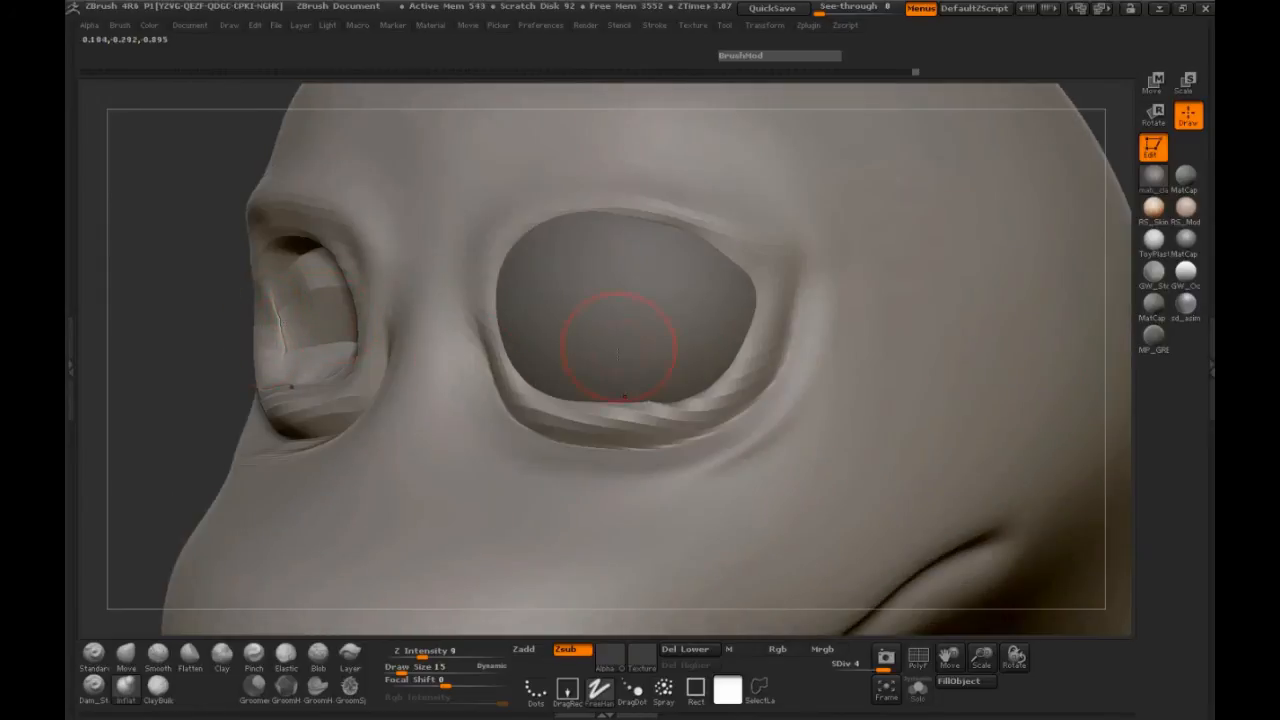
Smooth the recessed skin inside the eye socket and along its inner walls
left_click_drag(204, 335, 395, 330)
mouse_move(362, 330)
left_mouse_down("shift")
mouse_move(323, 328)
mouse_move(424, 266)
left_mouse_up("shift")
mouse_move(370, 351)
left_mouse_down("shift")
mouse_move(262, 294)
mouse_move(288, 261)
mouse_move(410, 240)
mouse_move(465, 270)
mouse_move(428, 300)
mouse_move(408, 345)
mouse_move(290, 343)
mouse_move(377, 366)
mouse_move(420, 280)
mouse_move(400, 300)
mouse_move(330, 250)
mouse_move(297, 317)
left_mouse_up("shift")
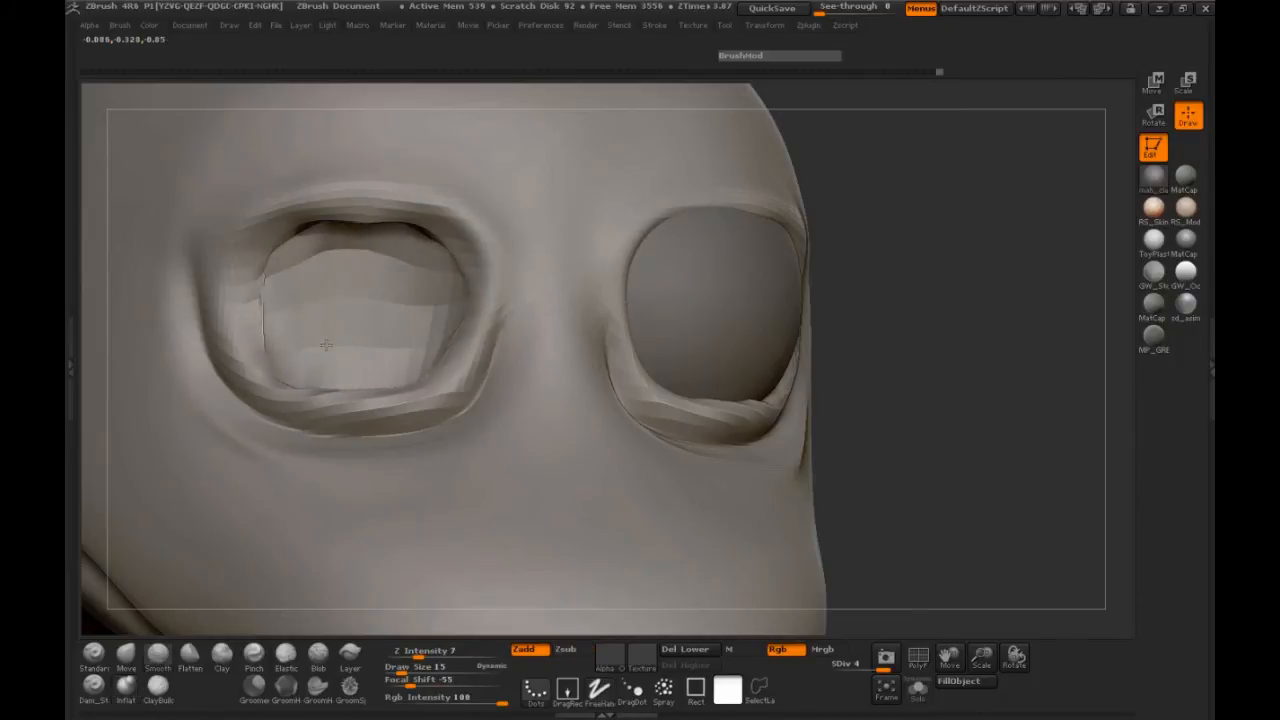
left_click_drag(900, 380, 847, 379)
right_click_drag(645, 400, 128, 338)
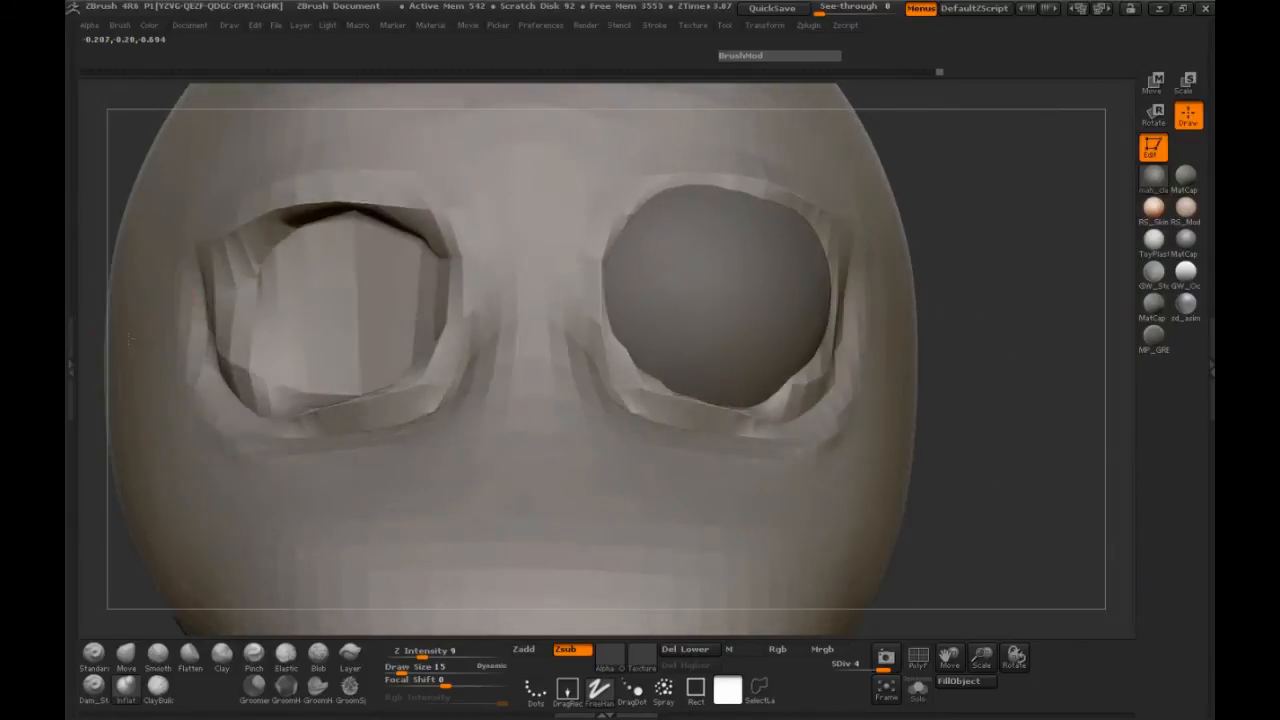
mouse_move(306, 294)
left_mouse_down("shift")
mouse_move(266, 297)
mouse_move(285, 303)
mouse_move(265, 252)
mouse_move(330, 238)
mouse_move(420, 245)
mouse_move(349, 365)
mouse_move(307, 364)
left_mouse_up("shift")
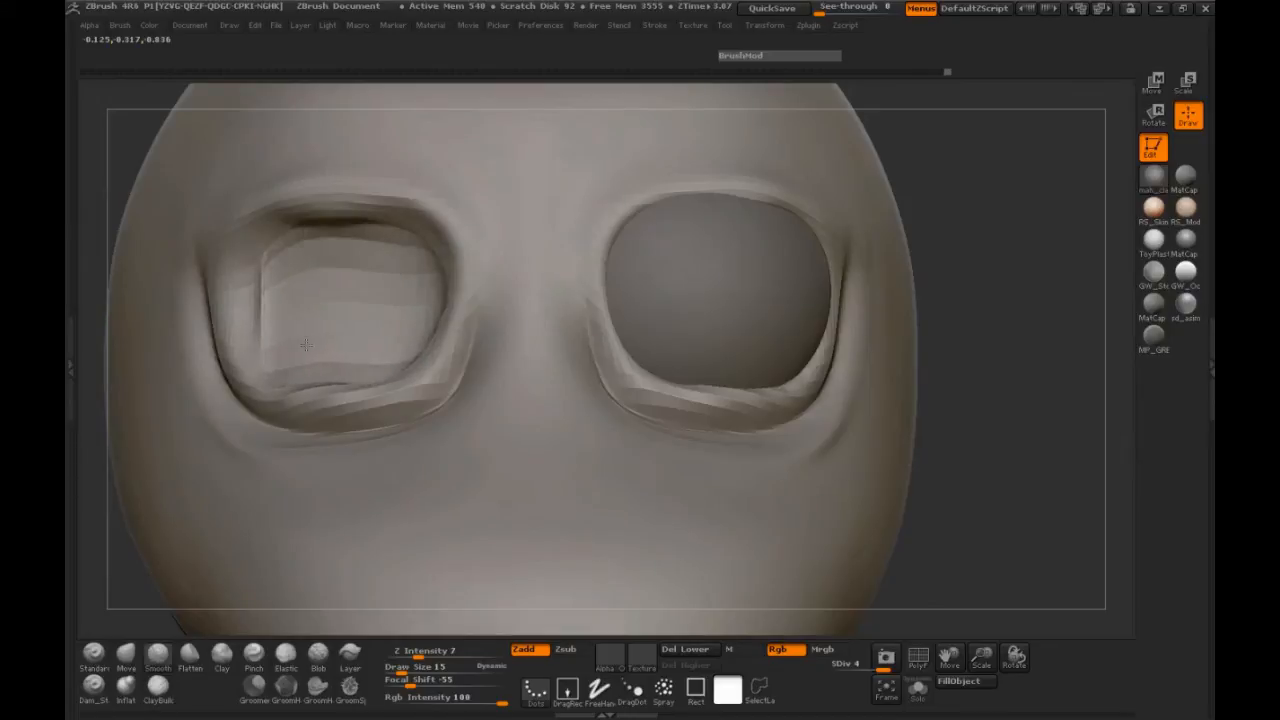
left_click_drag(1006, 437, 340, 328)
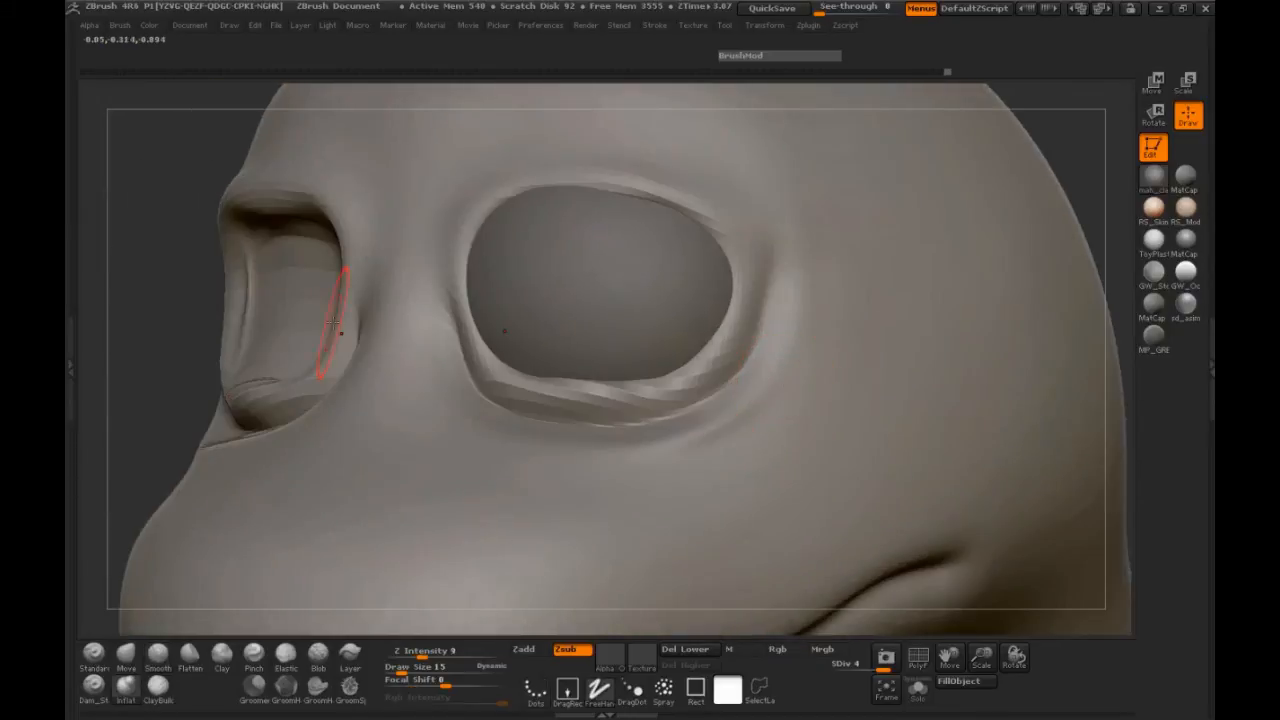
Build up the upper eyelid rim with the Clay brush at Draw Size 6 and smooth the strokes
left_click_drag(170, 280, 137, 531, "shift")
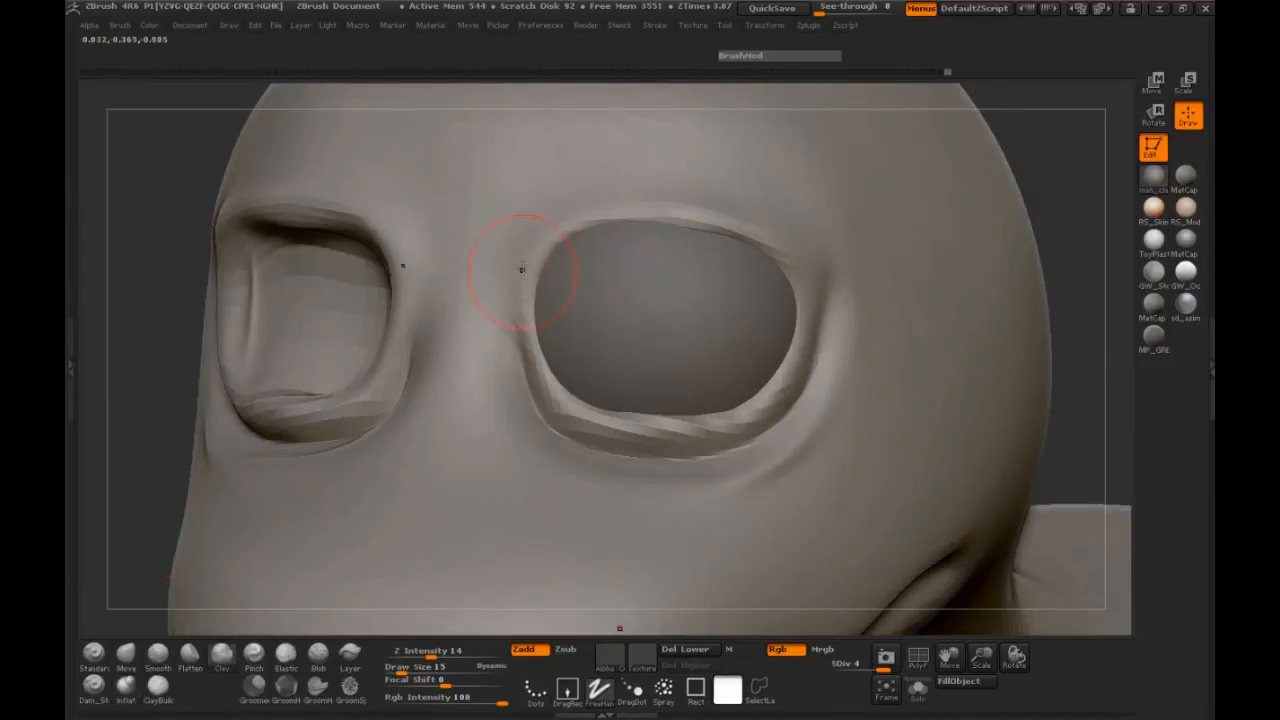
key("space")
mouse_move(540, 263)
left_mouse_down()
mouse_move(552, 243)
mouse_move(714, 232)
left_mouse_up()
left_click_drag(640, 218, 574, 238)
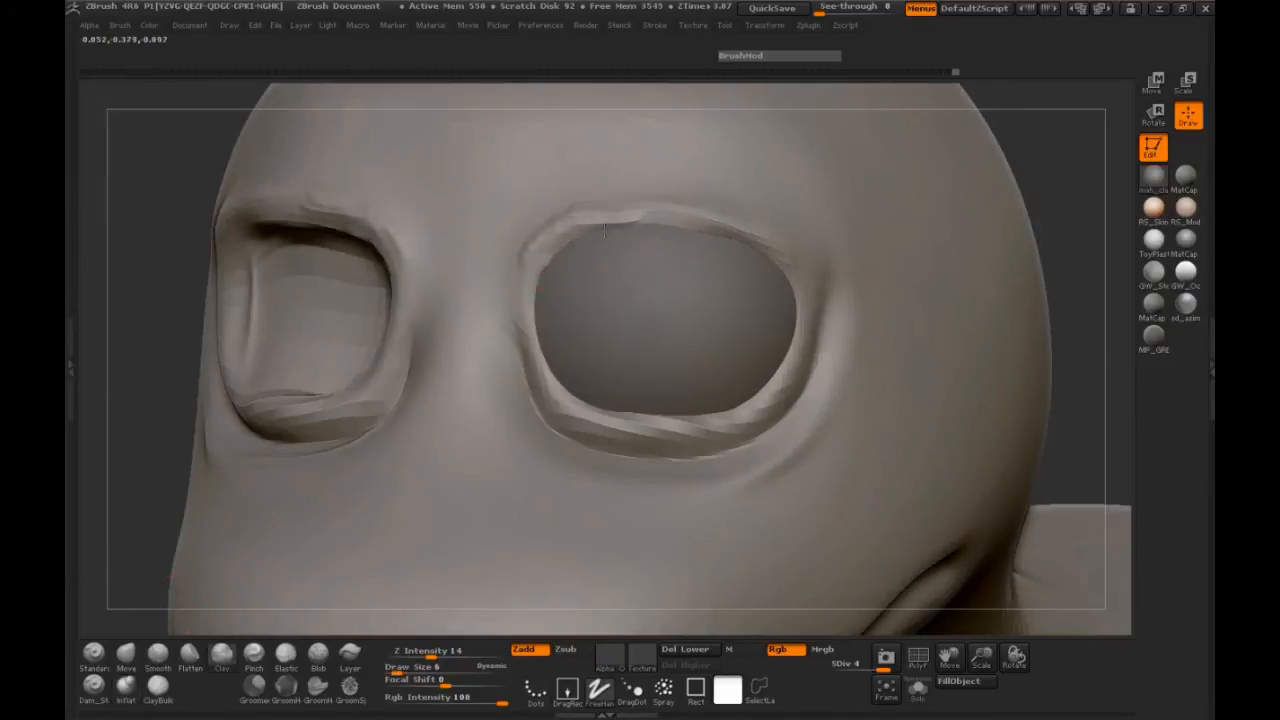
key("shift")
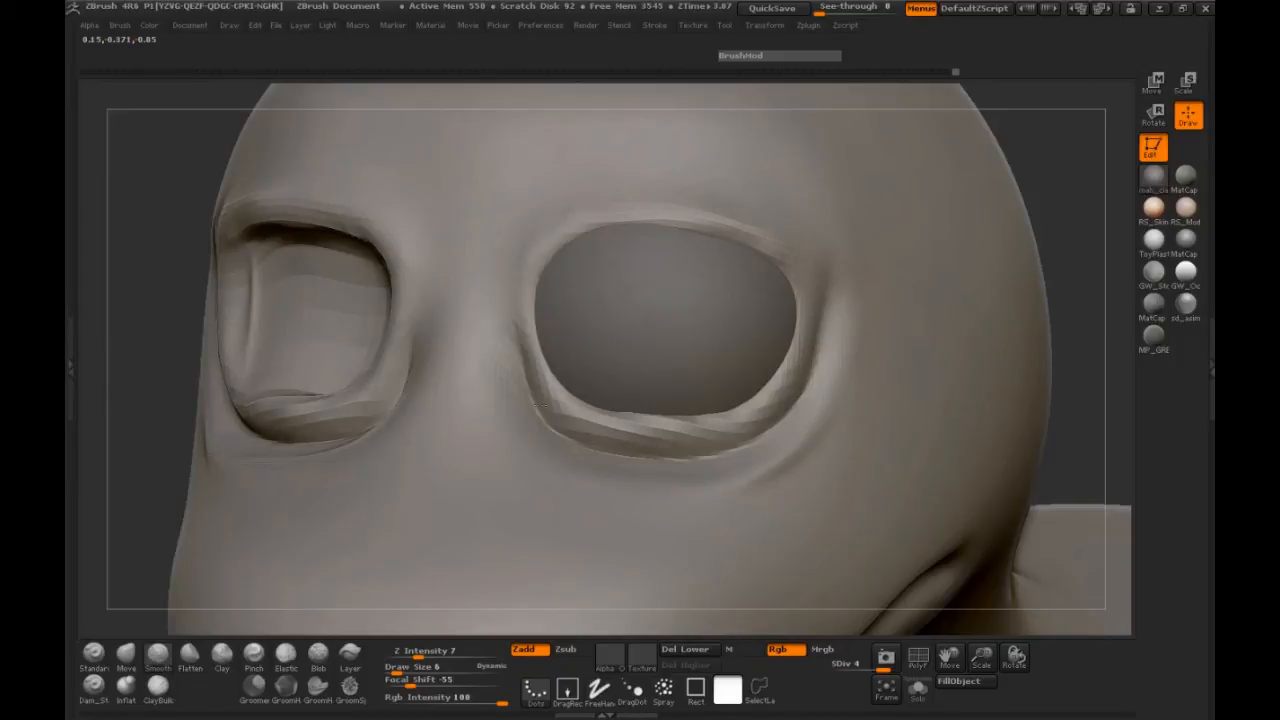
Subdivide the head mesh to level 5 and smooth the eyelids with the Smooth brush at Z Intensity 36
key("ctrl+d")
mouse_move(560, 400)
left_mouse_down()
mouse_move(686, 438)
mouse_move(758, 436)
mouse_move(581, 417)
left_mouse_up()
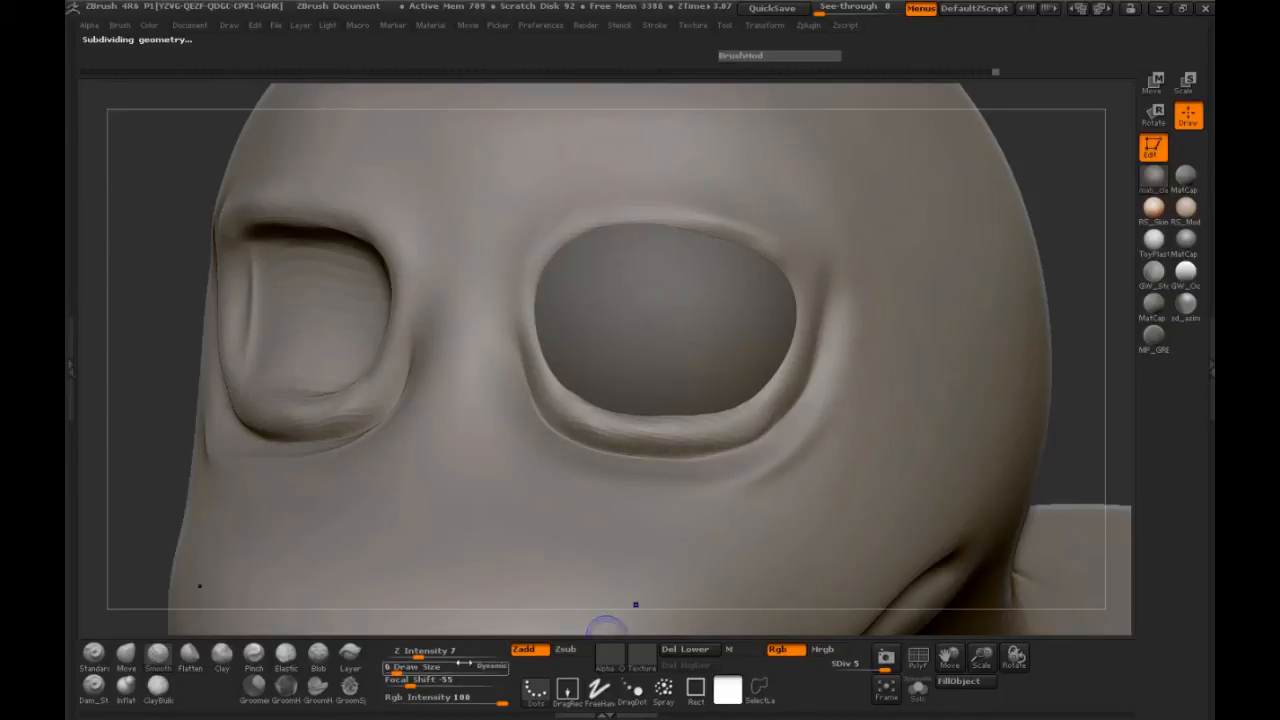
left_click_drag(419, 655, 457, 655, "shift")
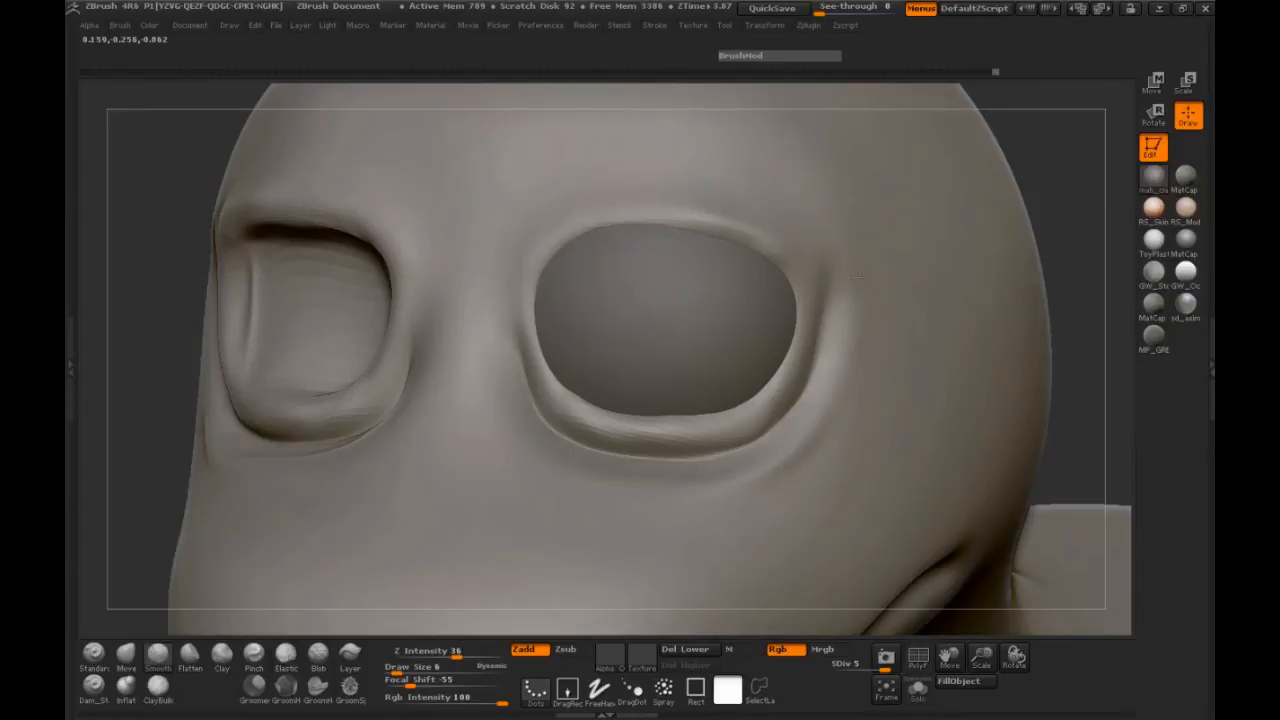
Examine the eyelid shapes from the front against the proportions of the whole creature
left_click_drag(129, 366, 891, 400)
left_click_drag(953, 430, 948, 432)
mouse_move(983, 658)
left_mouse_down()
mouse_move(1006, 656)
mouse_move(960, 652)
left_mouse_up()
left_click_drag(963, 496, 968, 504)
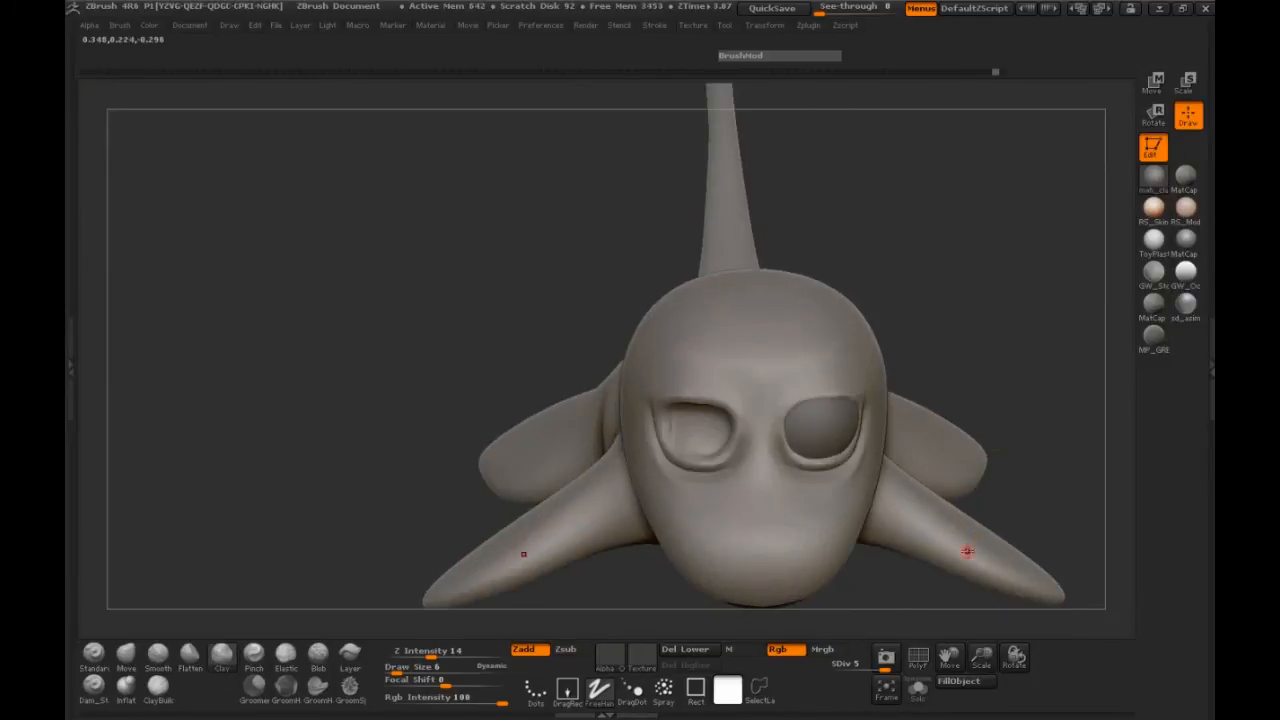
left_click_drag(999, 376, 882, 353)
left_click_drag(888, 360, 877, 375)
left_click_drag(983, 658, 1082, 660)
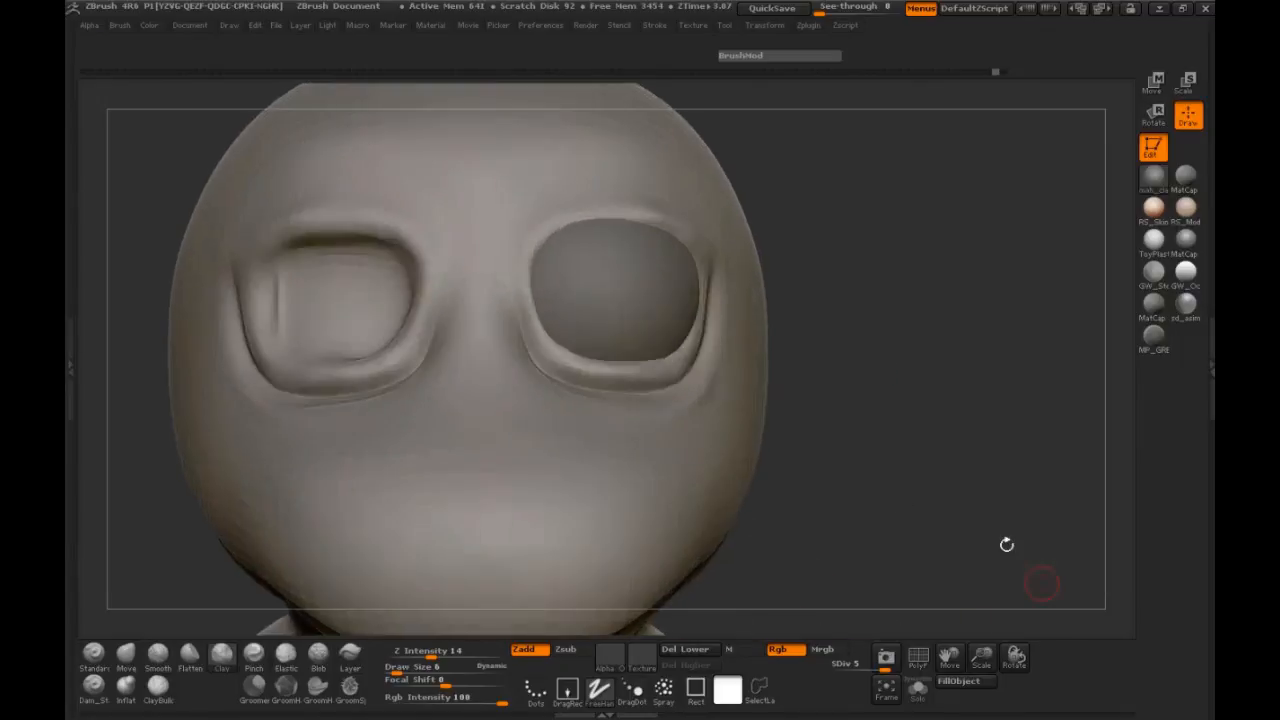
left_click_drag(881, 391, 924, 401, "alt")
Reshape the eyelids' inner corner, upper edge and lower rim with the Move brush to round the eye opening
left_click(126, 655)
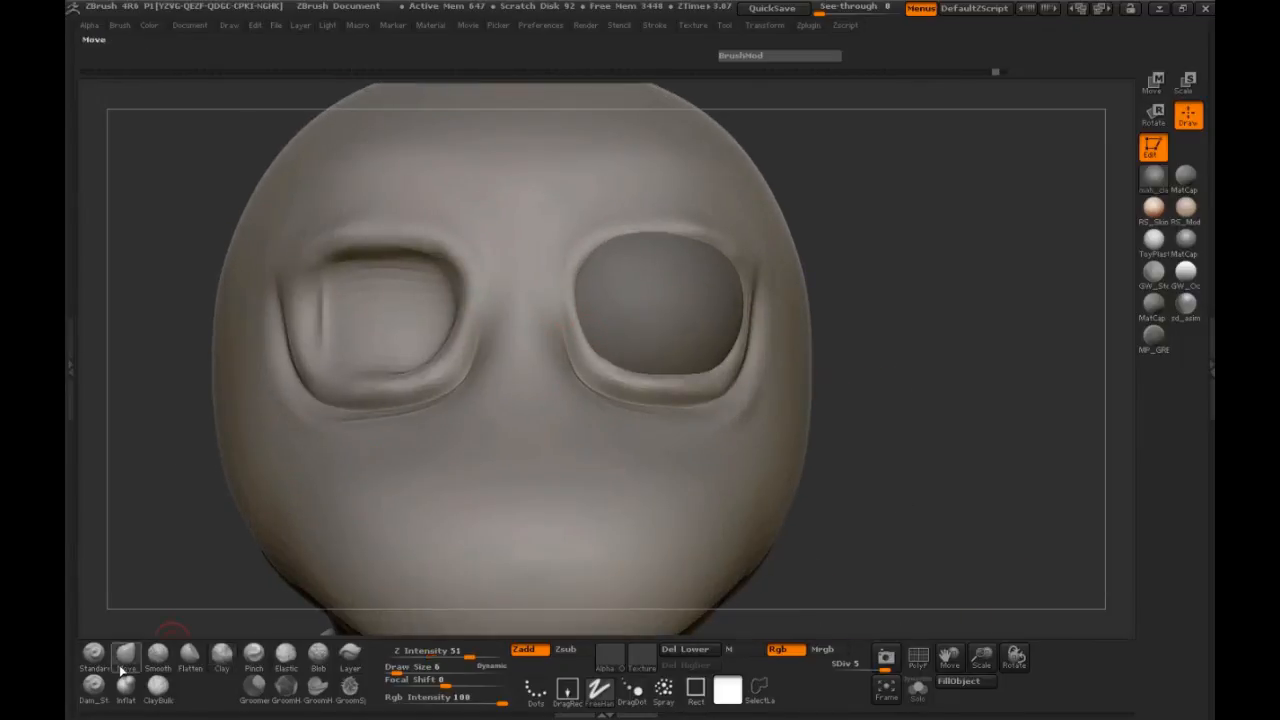
key("space")
mouse_move(587, 349)
left_mouse_down()
mouse_move(600, 349)
mouse_move(558, 360)
left_mouse_up()
mouse_move(641, 368)
left_mouse_down()
mouse_move(636, 383)
mouse_move(703, 392)
left_mouse_up()
left_click_drag(893, 374, 845, 372)
left_click_drag(585, 272, 573, 260)
left_click_drag(643, 240, 645, 232)
left_click_drag(721, 256, 729, 250)
mouse_move(686, 357)
left_mouse_down()
mouse_move(680, 348)
mouse_move(710, 383)
mouse_move(725, 370)
left_mouse_up()
Pull the lower eyelid and inner eye corner into a rounder outline with the Move brush at Draw Size 43
key("space")
mouse_move(932, 427)
left_mouse_down()
mouse_move(450, 368)
mouse_move(485, 374)
left_mouse_up()
key("space")
left_click_drag(604, 397, 659, 402)
left_click_drag(490, 368, 582, 346)
mouse_move(300, 318)
left_mouse_down()
mouse_move(362, 285)
mouse_move(423, 282)
left_mouse_up()
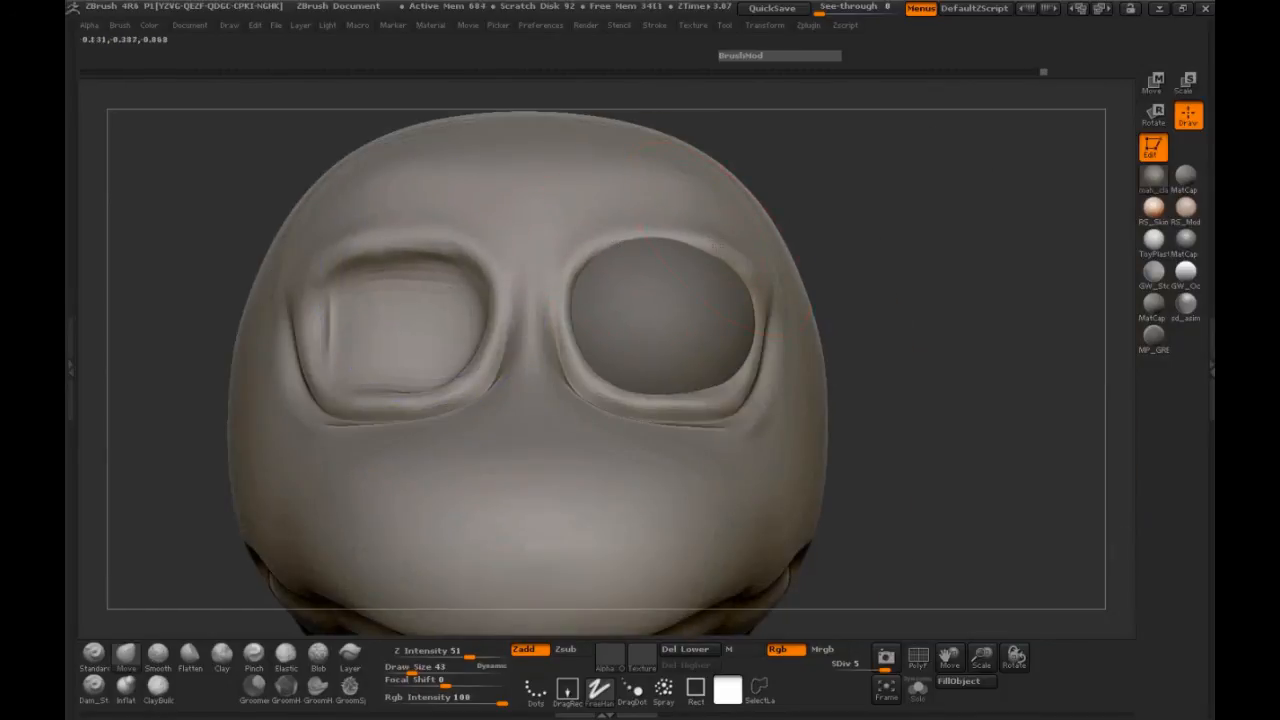
Compare the eyelids at a lower subdivision level and nudge the upper eyelid's edge up with the Move brush
key("shift+d")
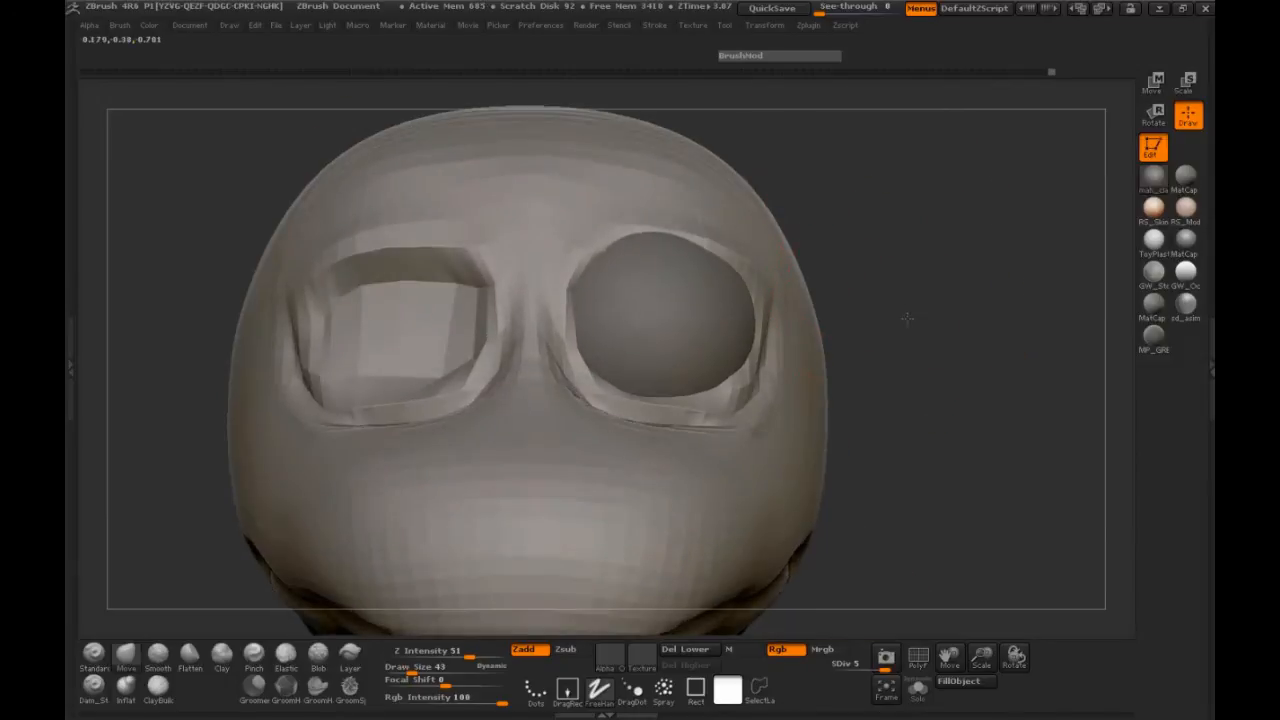
key("d")
left_click_drag(677, 246, 677, 240)
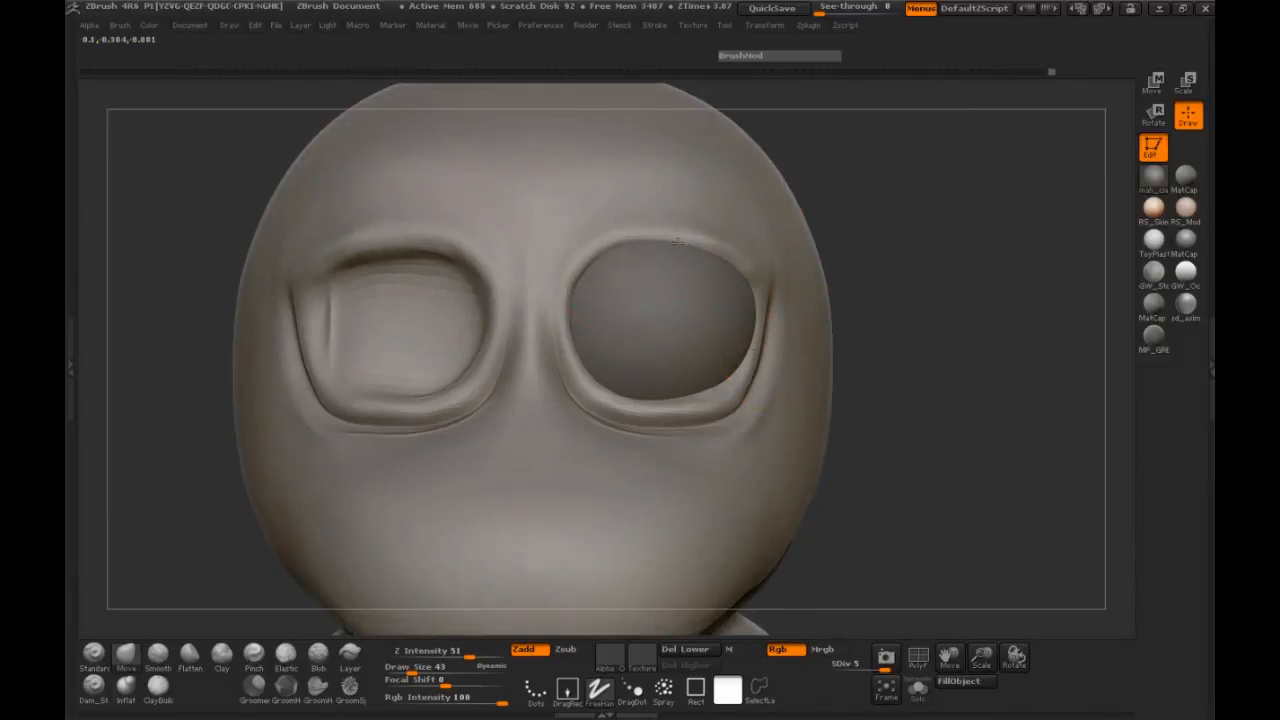
mouse_move(880, 280)
left_mouse_down()
mouse_move(885, 362)
mouse_move(940, 337)
mouse_move(943, 318)
left_mouse_up()
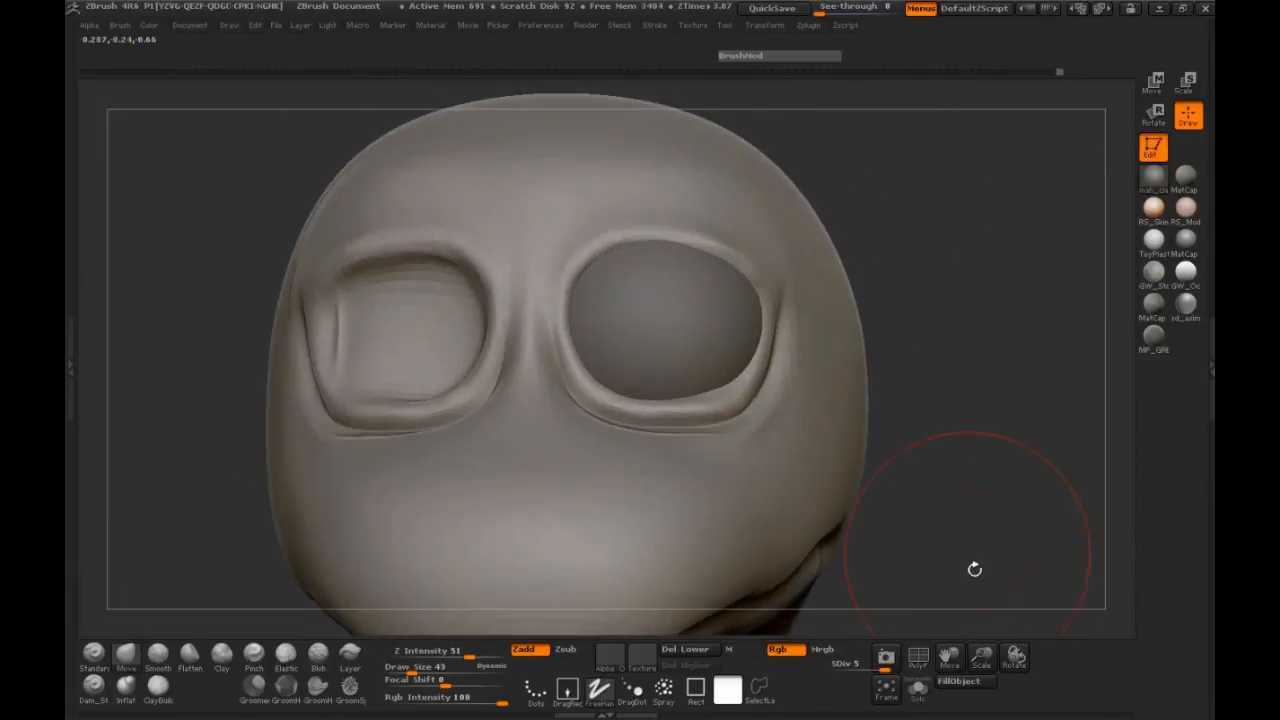
Tighten the lower eyelid's edge with the Pinch brush at Draw Size 12 and Z Intensity 6
left_click_drag(982, 656, 1018, 590)
left_click_drag(1021, 492, 1001, 490)
key("space")
left_click_drag(624, 302, 604, 304)
left_click(251, 662)
mouse_move(446, 657)
left_mouse_down()
mouse_move(403, 656)
mouse_move(428, 656)
left_mouse_up()
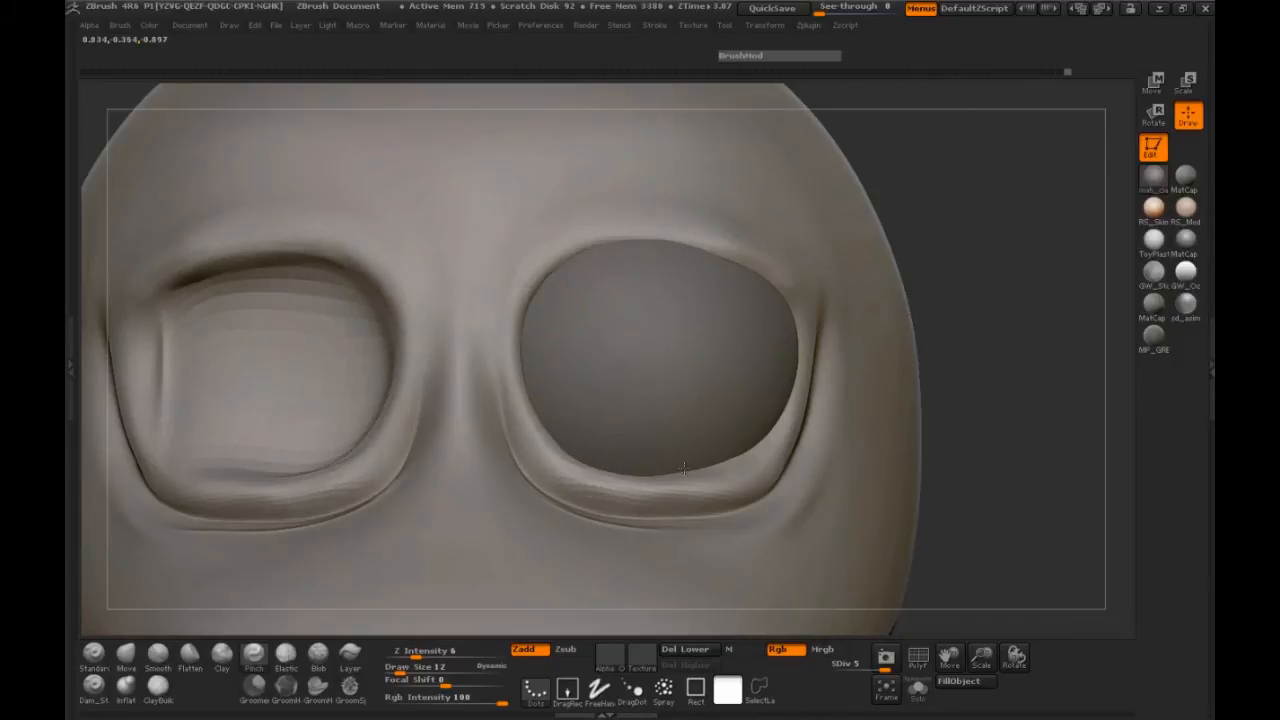
left_click_drag(1043, 460, 972, 460)
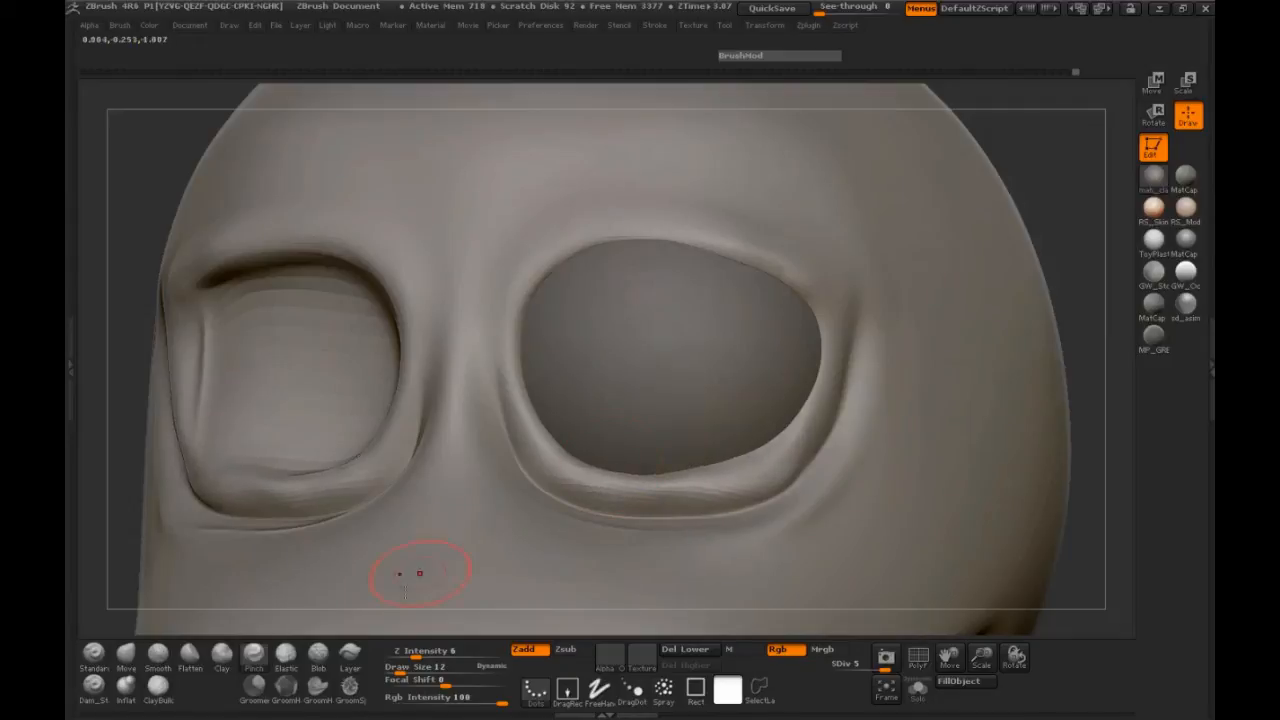
Pinch the lower eyelid's rim at Z Intensity 5 and smooth its surface
left_click(414, 653)
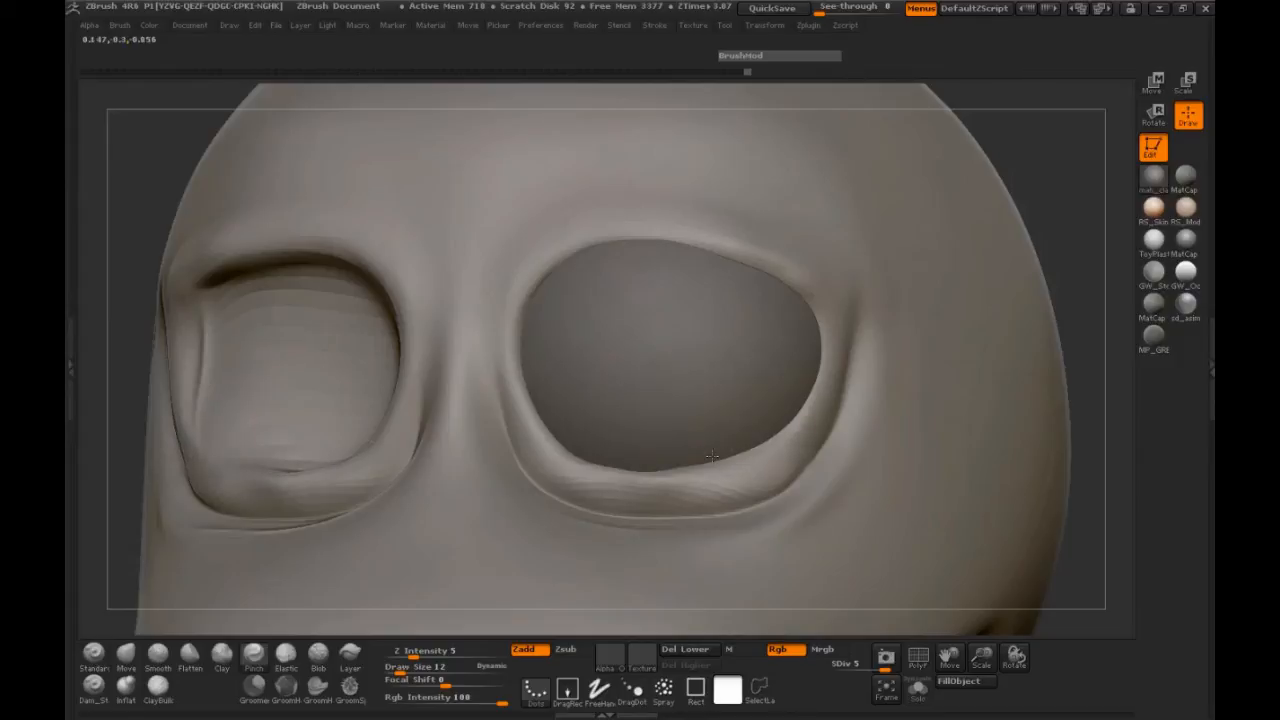
left_click_drag(1014, 190, 1040, 186)
left_click_drag(652, 474, 785, 466, "shift")
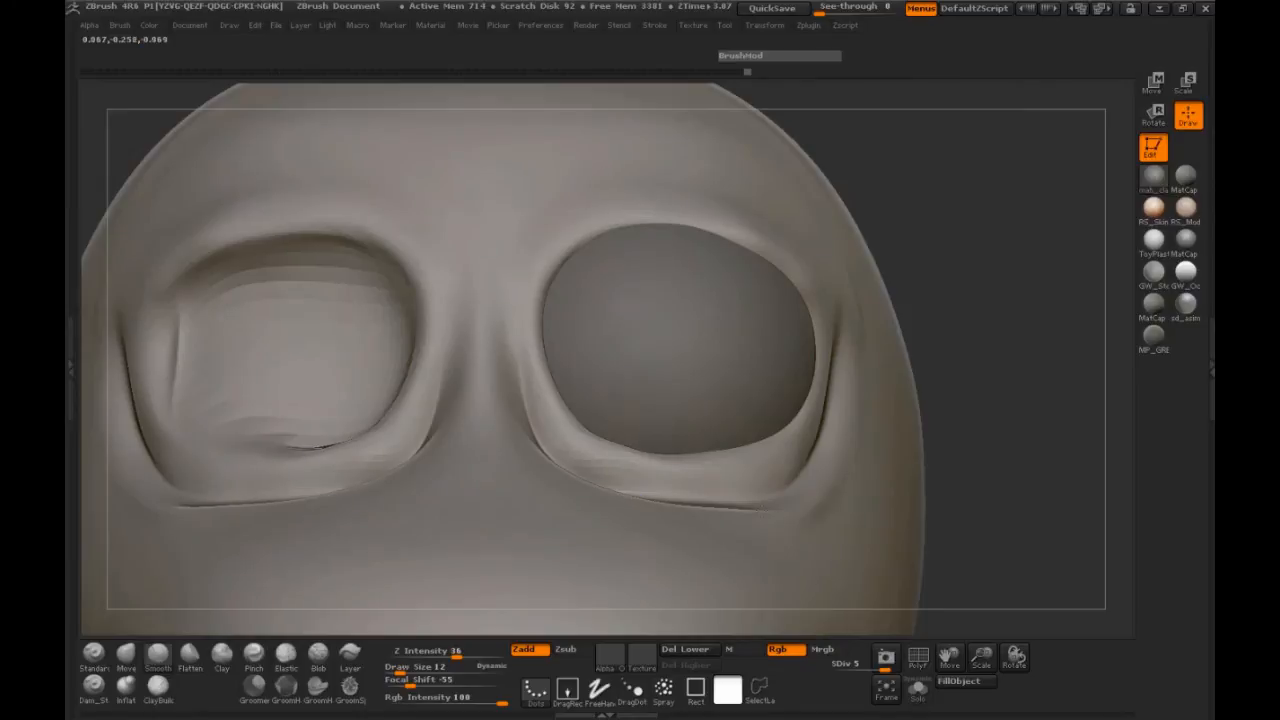
Reshape the eyelids' lower rim, inner corner and upper edge with the Move brush at Draw Size 19
left_click(281, 685)
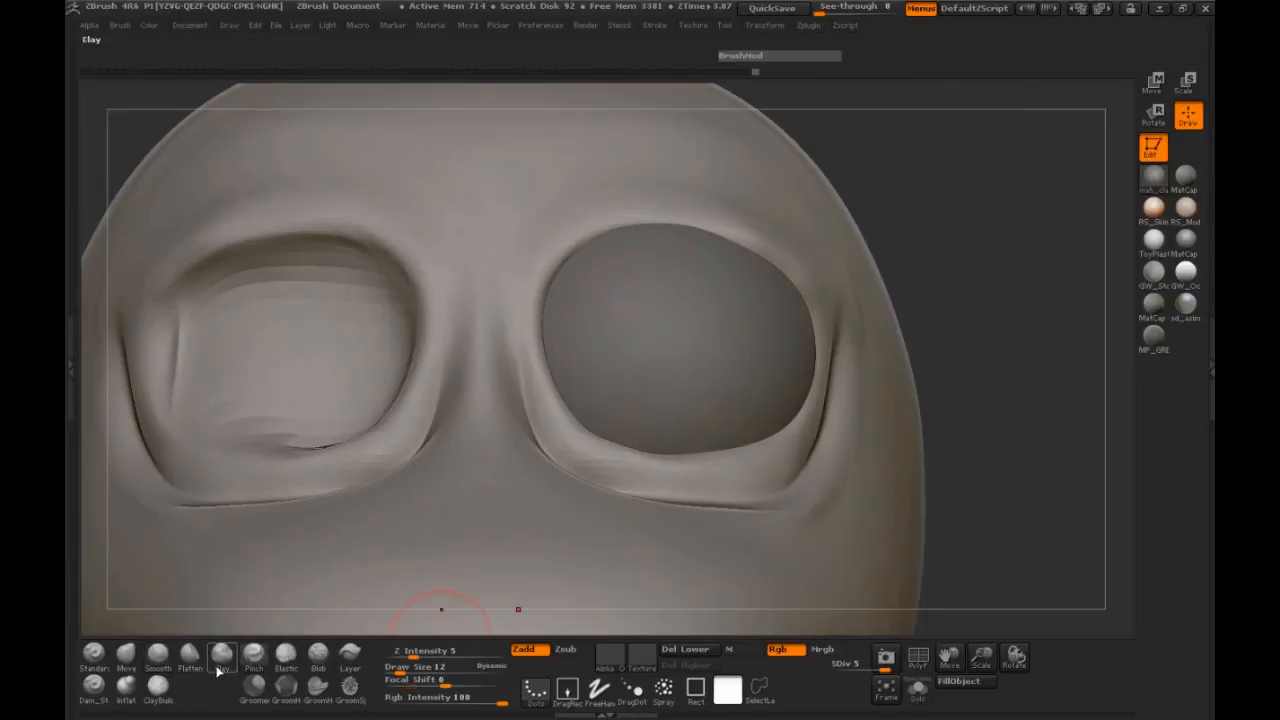
key("space")
left_click(550, 537)
key("space")
mouse_move(545, 478)
left_mouse_down()
mouse_move(556, 478)
mouse_move(547, 515)
left_mouse_up()
left_click_drag(655, 505, 688, 522)
mouse_move(637, 446)
left_mouse_down()
mouse_move(632, 459)
mouse_move(596, 448)
left_mouse_up()
left_click_drag(571, 374, 562, 374)
left_click_drag(636, 229, 635, 231)
left_click_drag(940, 195, 918, 335)
left_click_drag(668, 231, 653, 219)
mouse_move(760, 220)
left_mouse_down()
mouse_move(742, 221)
mouse_move(756, 224)
left_mouse_up()
key("space")
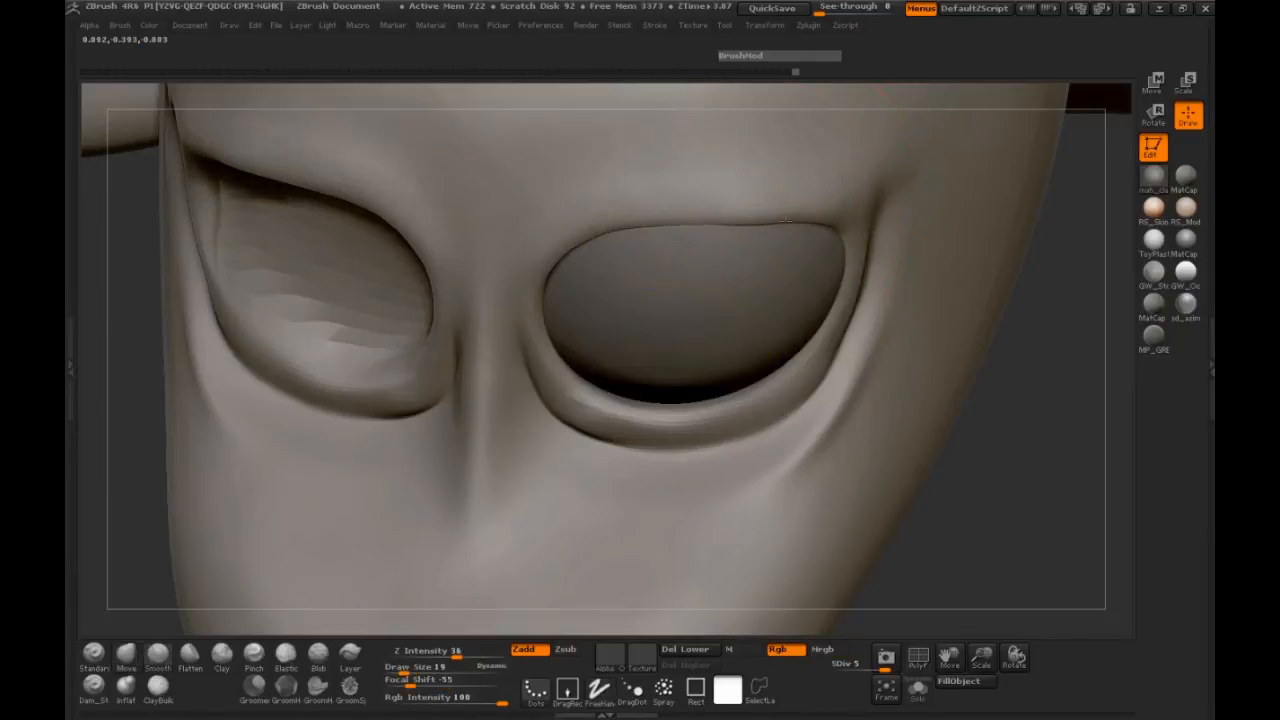
Smooth the upper and lower eyelid surfaces around the eye opening
mouse_move(593, 214)
left_mouse_down("shift")
mouse_move(550, 292)
mouse_move(600, 420)
mouse_move(682, 429)
left_mouse_up("shift")
mouse_move(1012, 480)
left_mouse_down()
mouse_move(1040, 377)
mouse_move(930, 352)
mouse_move(880, 368)
left_mouse_up()
mouse_move(322, 318)
left_mouse_down()
mouse_move(347, 396)
mouse_move(357, 335)
mouse_move(312, 290)
left_mouse_up()
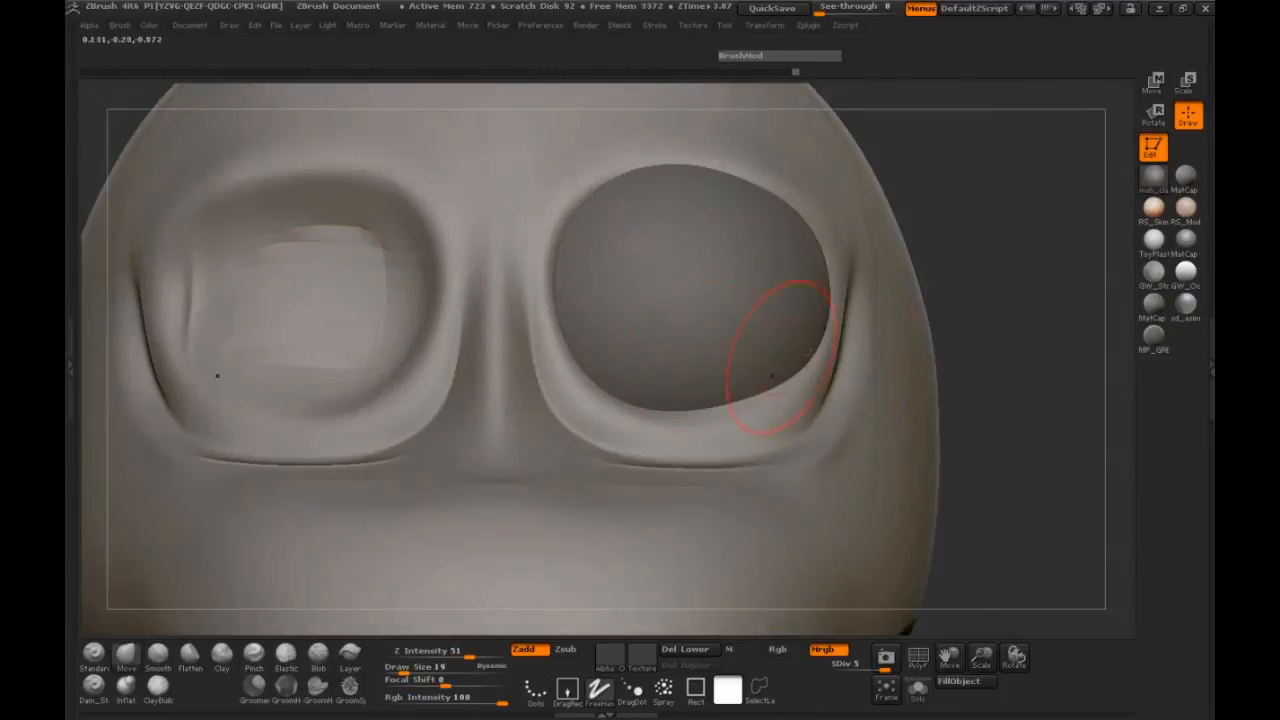
Adjust the eyelid outline in side and three-quarter views with the Move brush at Draw Size 32
left_click_drag(986, 649, 880, 630)
mouse_move(852, 570)
left_mouse_down("alt")
mouse_move(852, 494)
mouse_move(790, 440)
mouse_move(463, 356)
mouse_move(500, 323)
left_mouse_up("alt")
key("space")
left_click_drag(692, 300, 716, 311)
mouse_move(470, 312)
left_mouse_down()
mouse_move(674, 320)
mouse_move(687, 335)
left_mouse_up()
key("space")
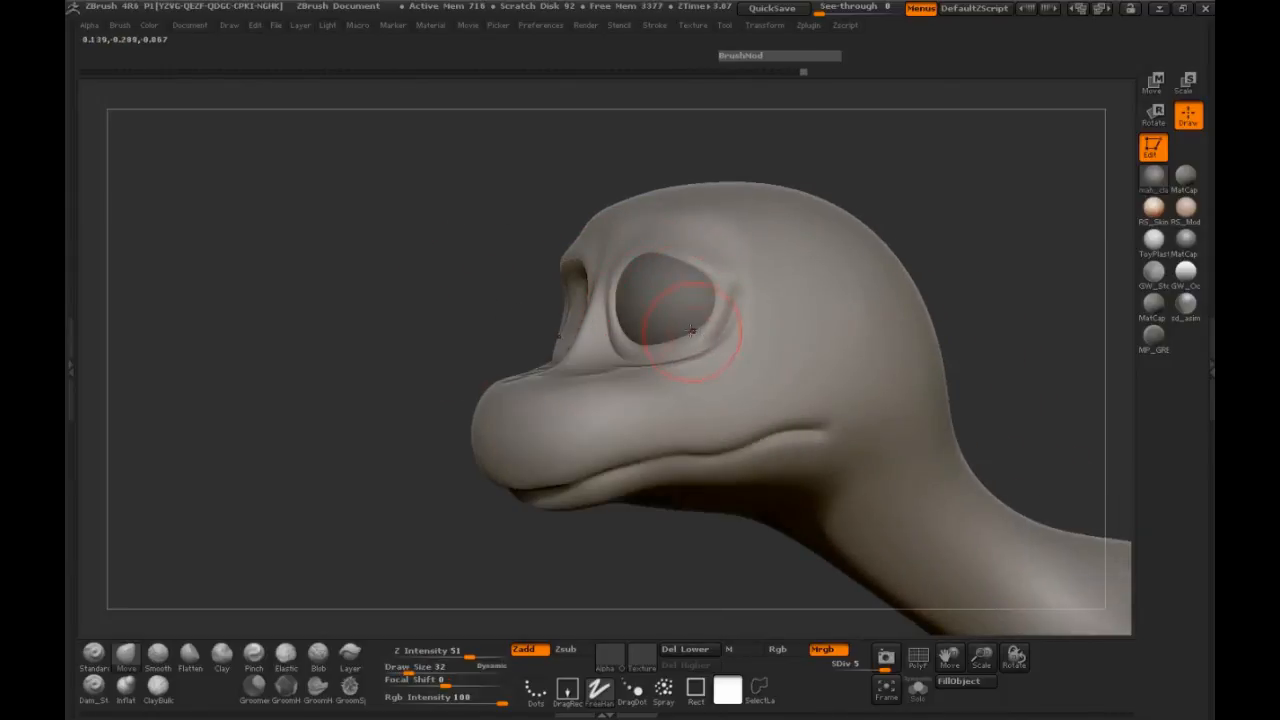
mouse_move(444, 303)
left_mouse_down()
mouse_move(423, 306)
mouse_move(668, 260)
mouse_move(700, 290)
mouse_move(777, 314)
left_mouse_up()
left_click_drag(336, 358, 344, 328)
Build up the bridge between the eyes with the Inflat brush in Zadd mode at Draw Size 14
mouse_move(982, 658)
left_mouse_down()
mouse_move(1035, 660)
mouse_move(909, 486)
left_mouse_up()
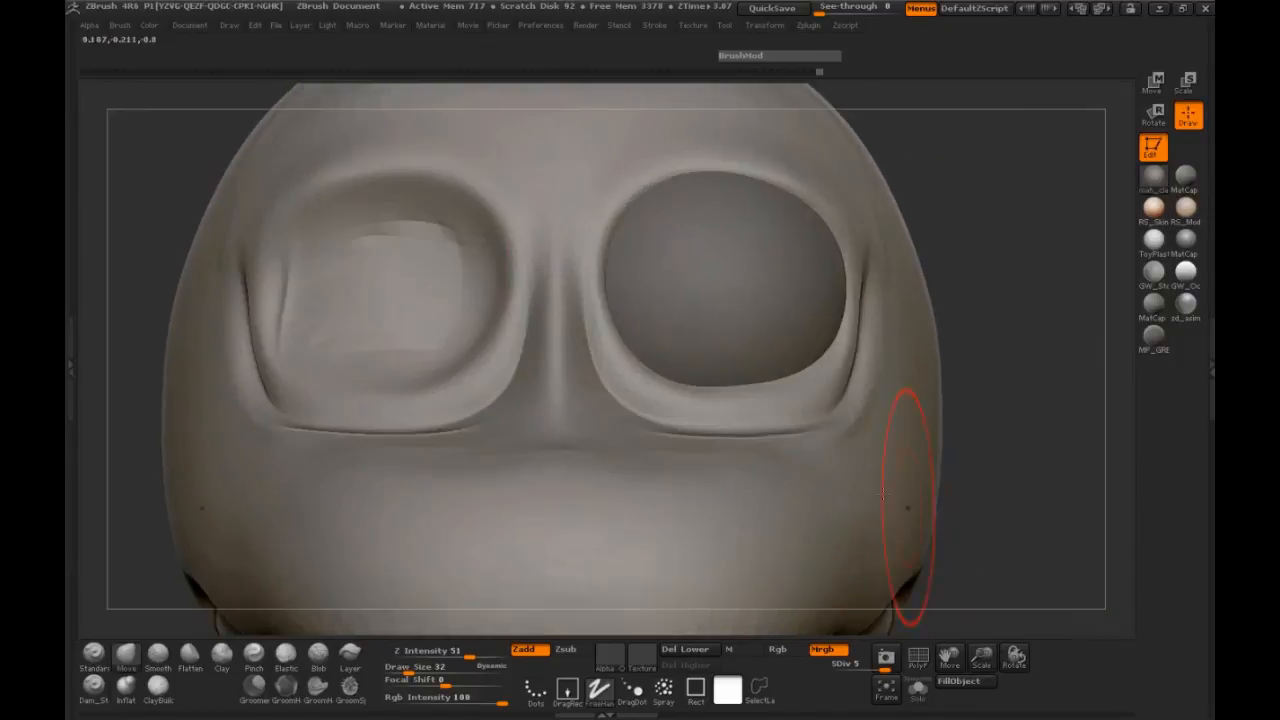
left_click(138, 688)
key("space")
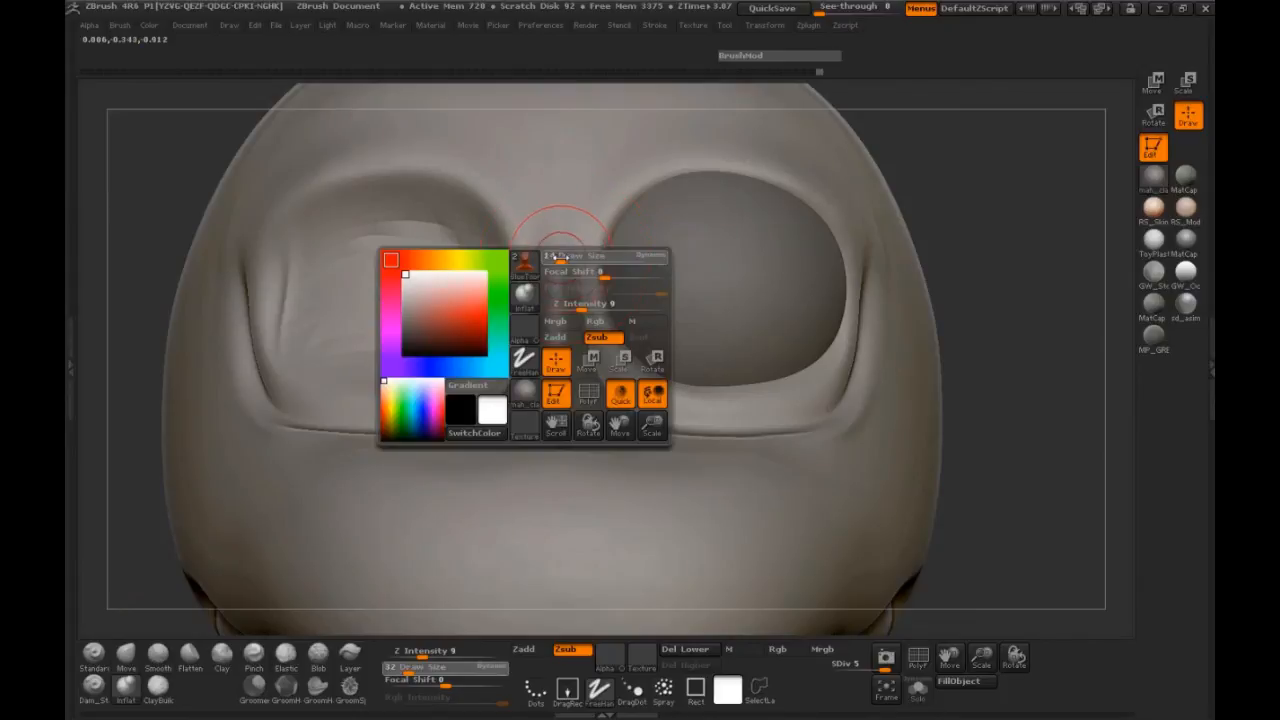
left_click(560, 257)
left_click(524, 653)
left_click_drag(570, 205, 558, 420)
left_click_drag(145, 326, 167, 316)
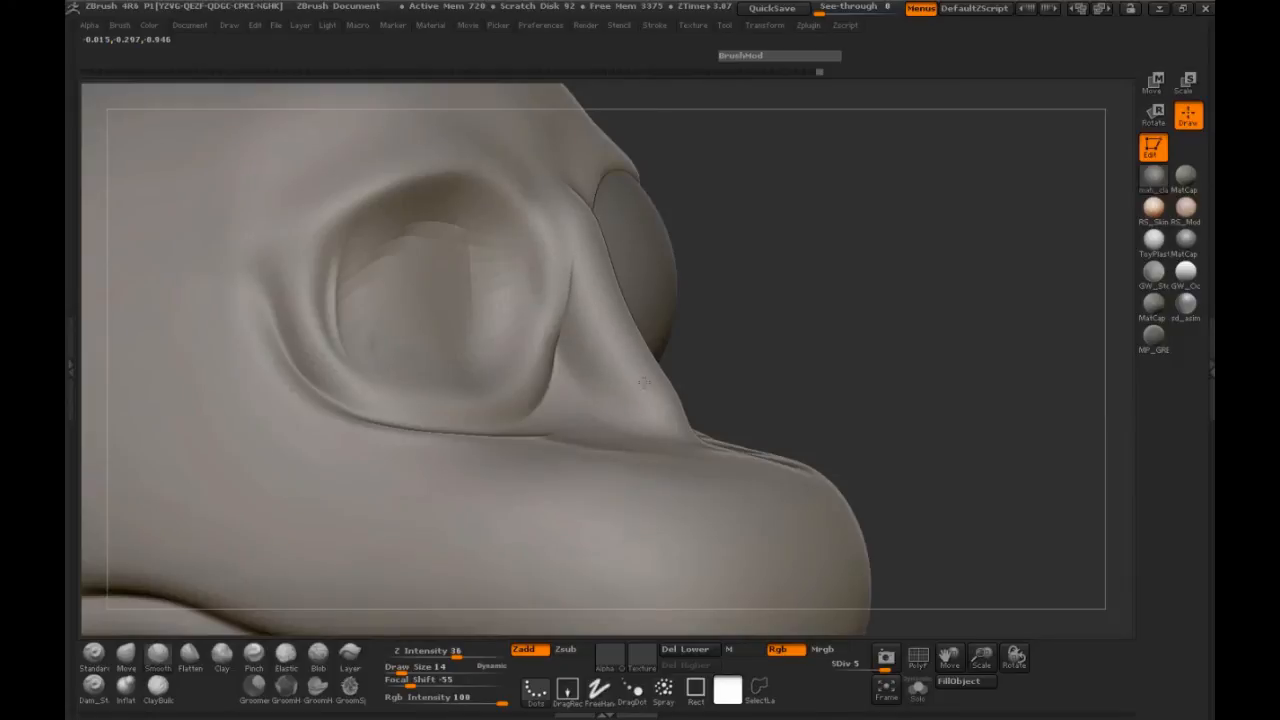
Smooth the bridge between the eyes and its base beside the inner eye corners
left_click_drag(664, 398, 662, 408, "shift")
mouse_move(834, 380)
left_mouse_down()
mouse_move(397, 382)
mouse_move(475, 388)
left_mouse_up()
mouse_move(615, 402)
left_mouse_down()
mouse_move(670, 385)
mouse_move(665, 420)
mouse_move(640, 432)
mouse_move(700, 395)
left_mouse_up()
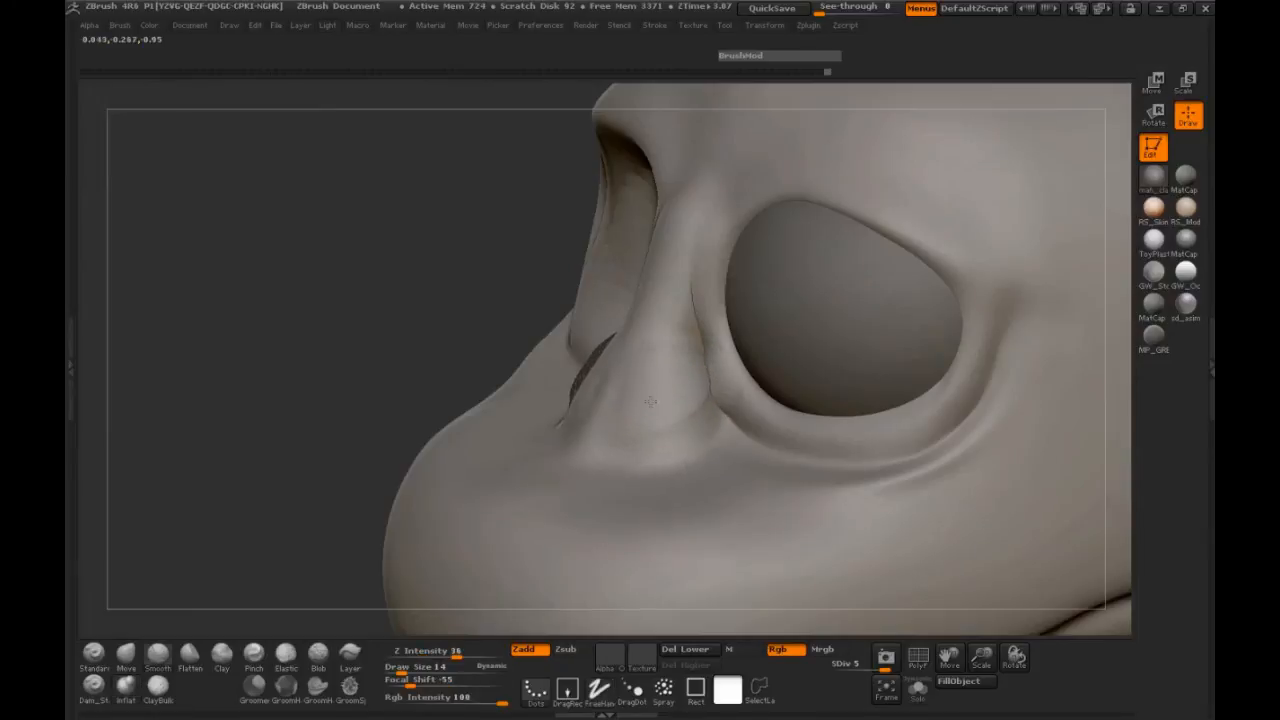
left_click_drag(694, 417, 718, 408, "shift")
left_click_drag(363, 446, 690, 430)
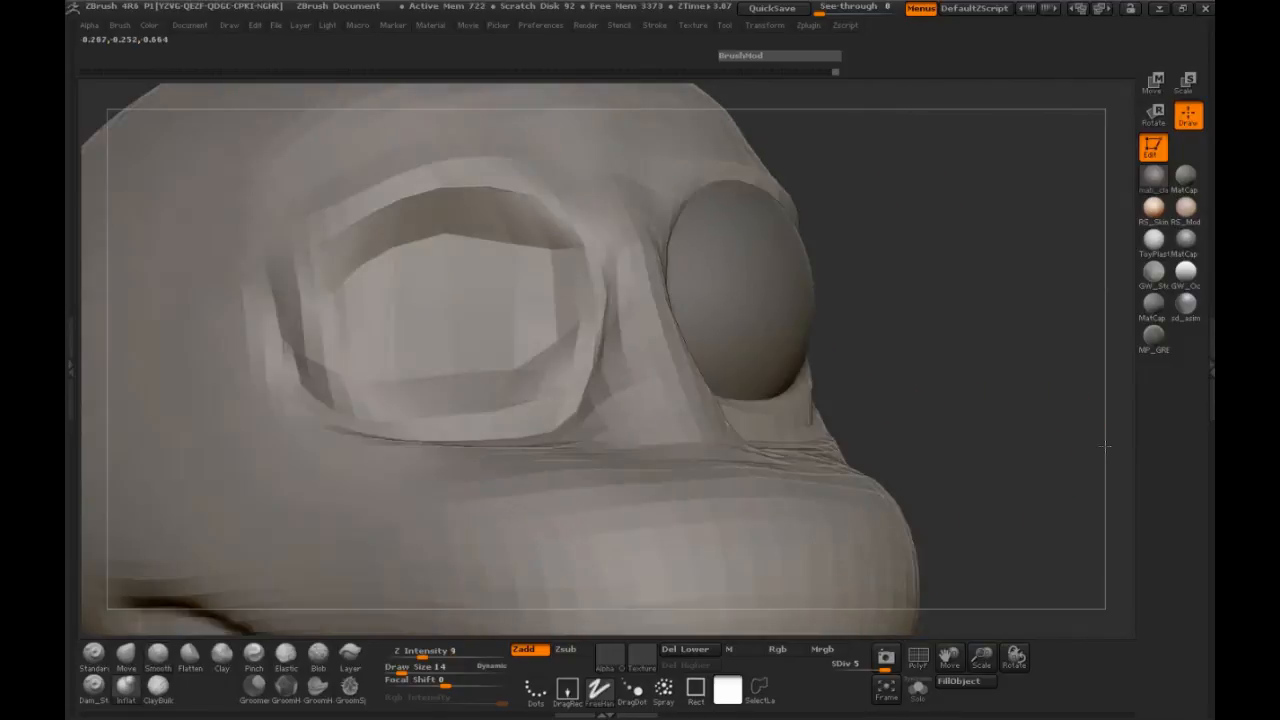
Set the Smooth brush to Z Intensity 15 and soften the creases beside the bridge at the inner eye corners
left_click_drag(980, 450, 1070, 455)
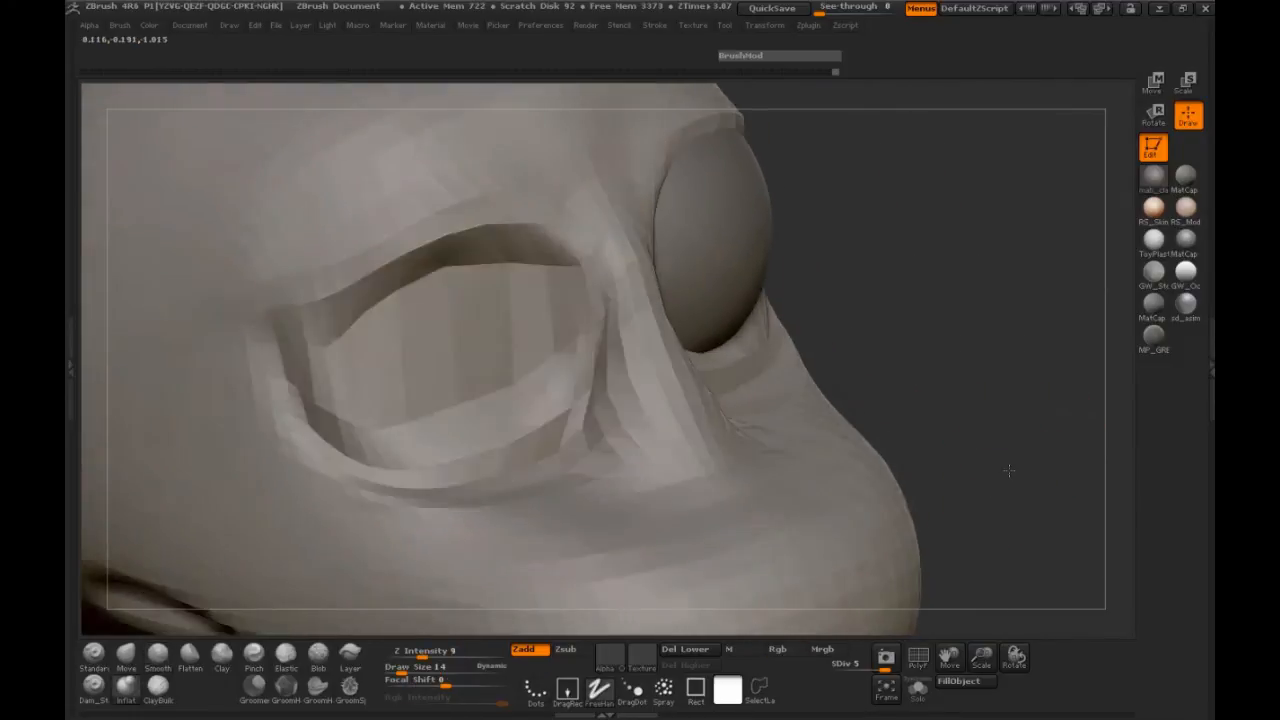
left_click_drag(1030, 450, 913, 453)
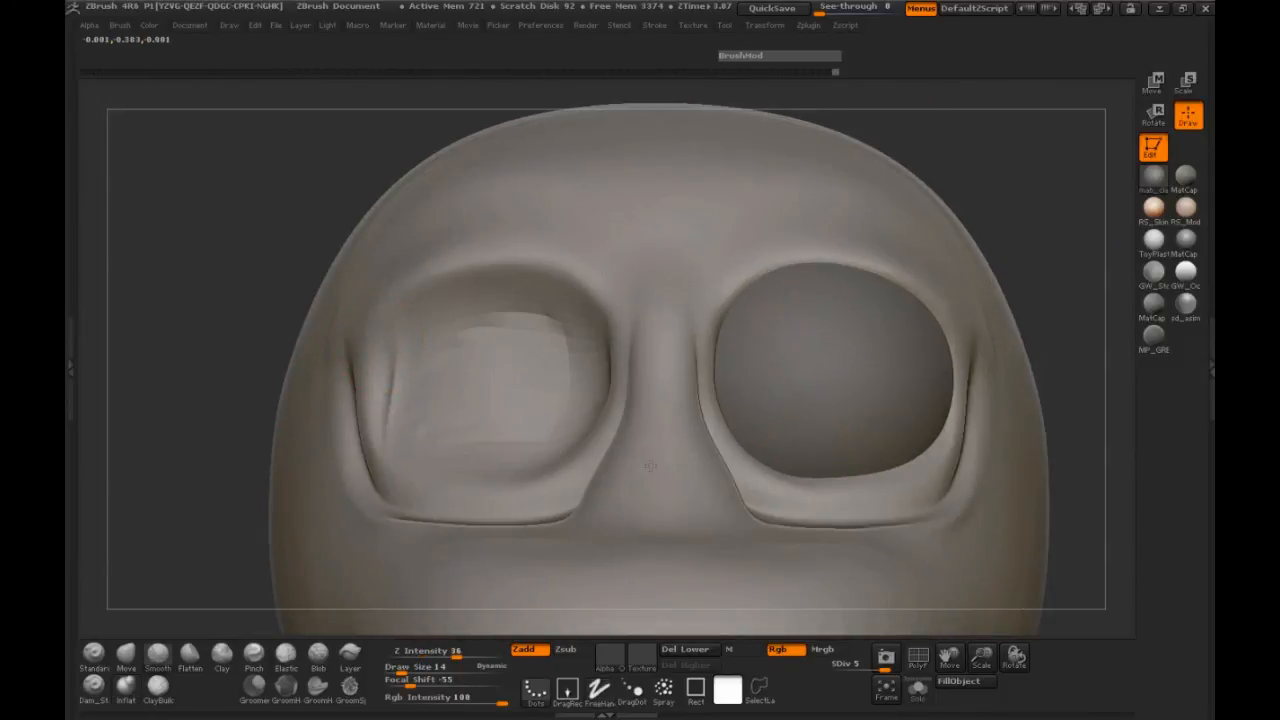
left_click_drag(455, 652, 432, 652)
left_click_drag(191, 463, 409, 514)
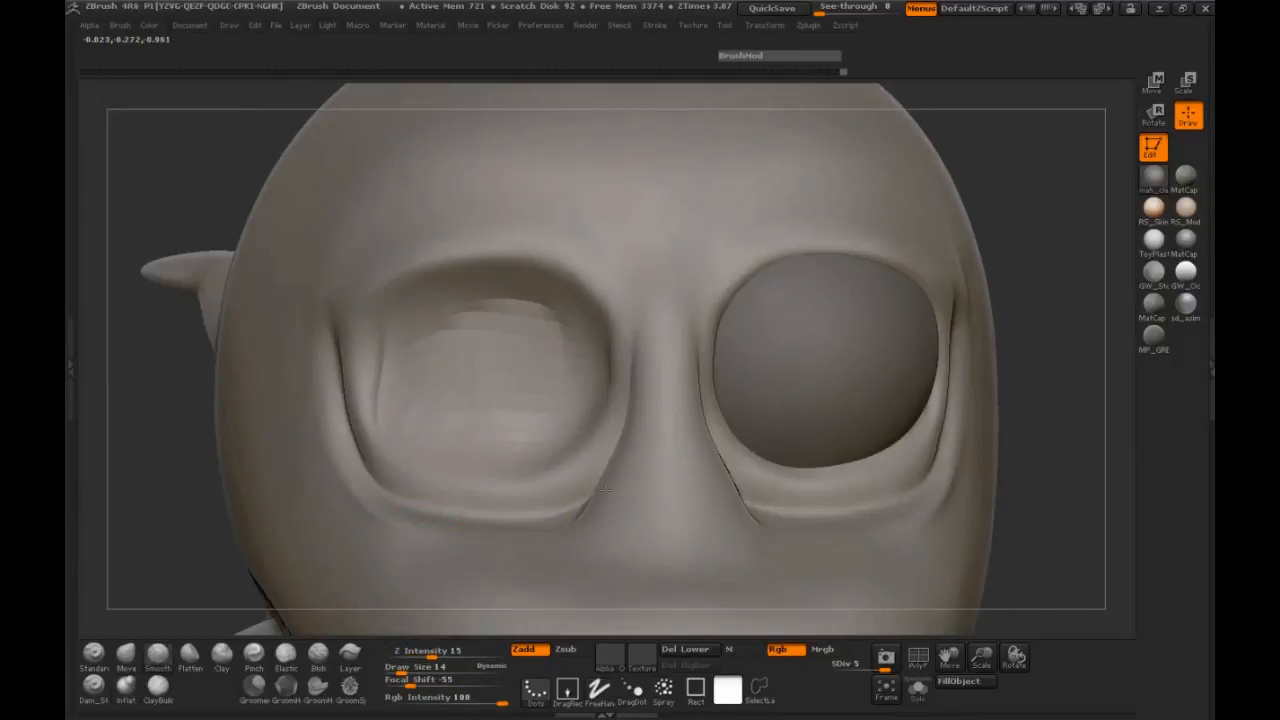
left_click_drag(618, 472, 606, 492, "shift")
Make the eyeball sphere PM3D_Sphere3D the active subtool
left_click_drag(1046, 503, 282, 408)
left_click_drag(983, 658, 725, 617)
mouse_move(586, 590)
left_mouse_down()
mouse_move(357, 371)
mouse_move(429, 429)
mouse_move(825, 419)
mouse_move(746, 420)
left_mouse_up()
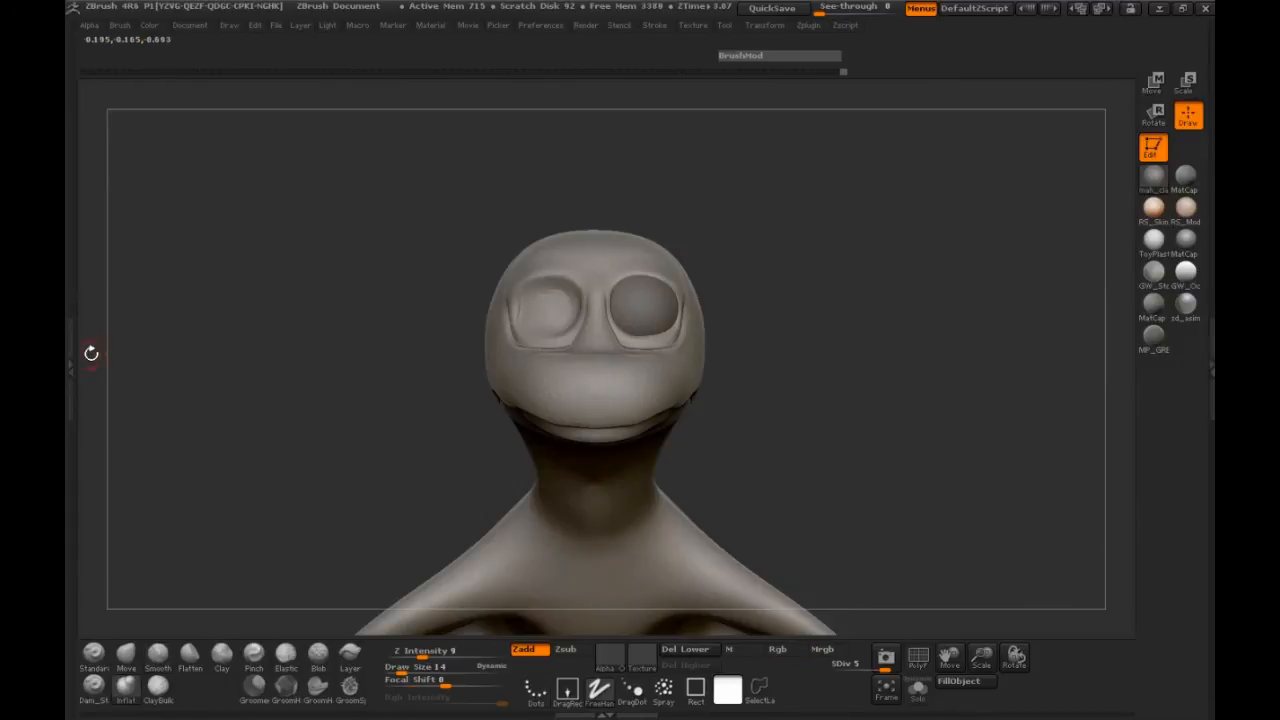
left_click(71, 357)
left_click(113, 187)
left_click(158, 245)
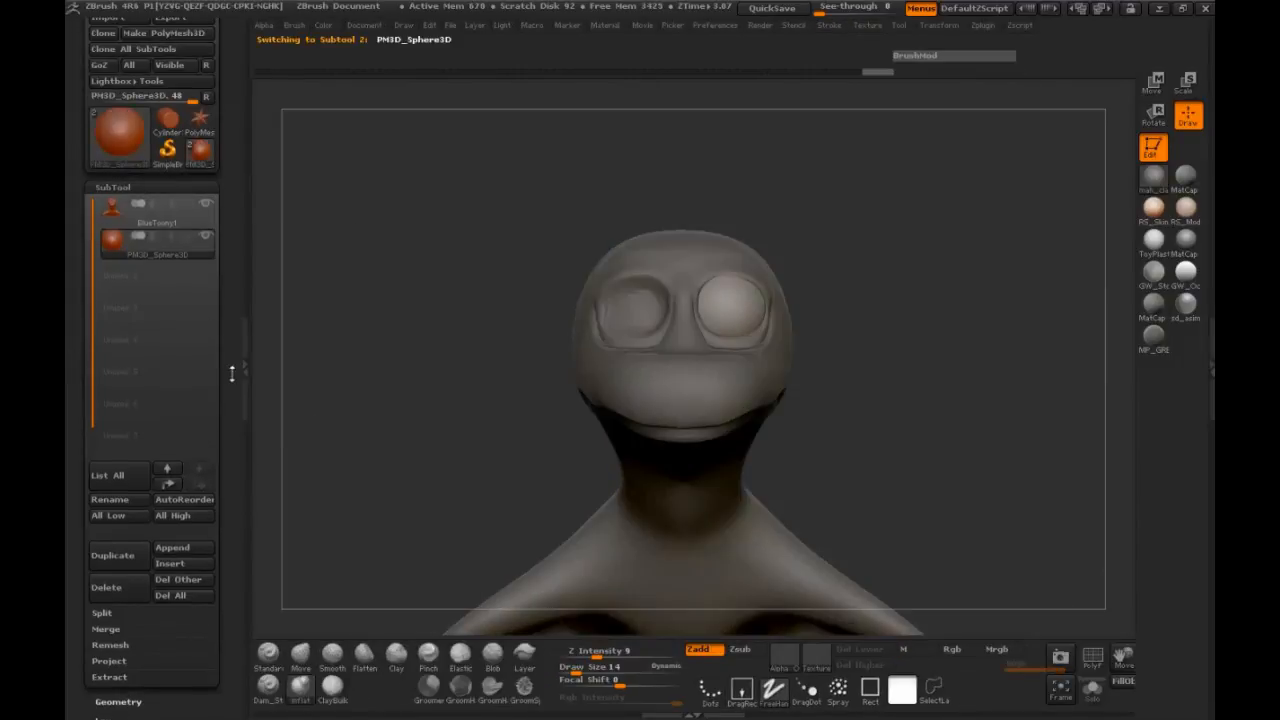
Mirror the eyeball across the X axis with SubTool Master, merging both into one SubTool
scroll(200, 400, "down", 10)
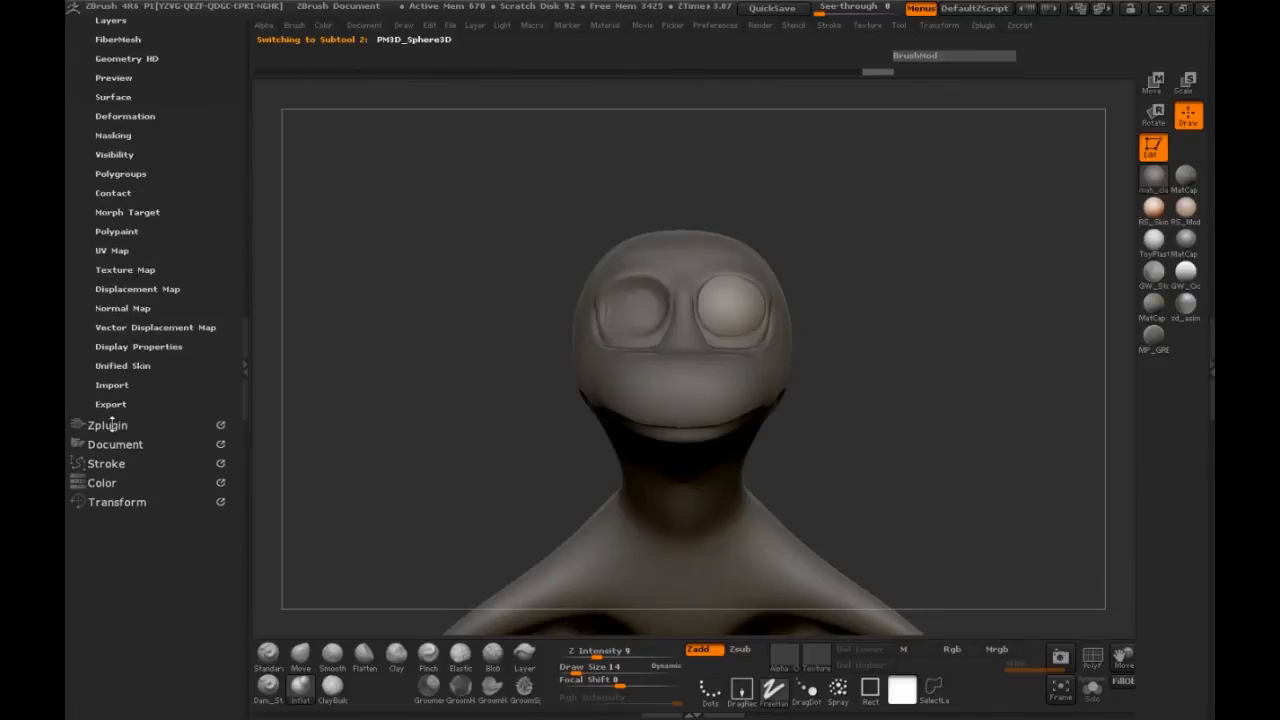
left_click(107, 425)
scroll(160, 390, "up", 2)
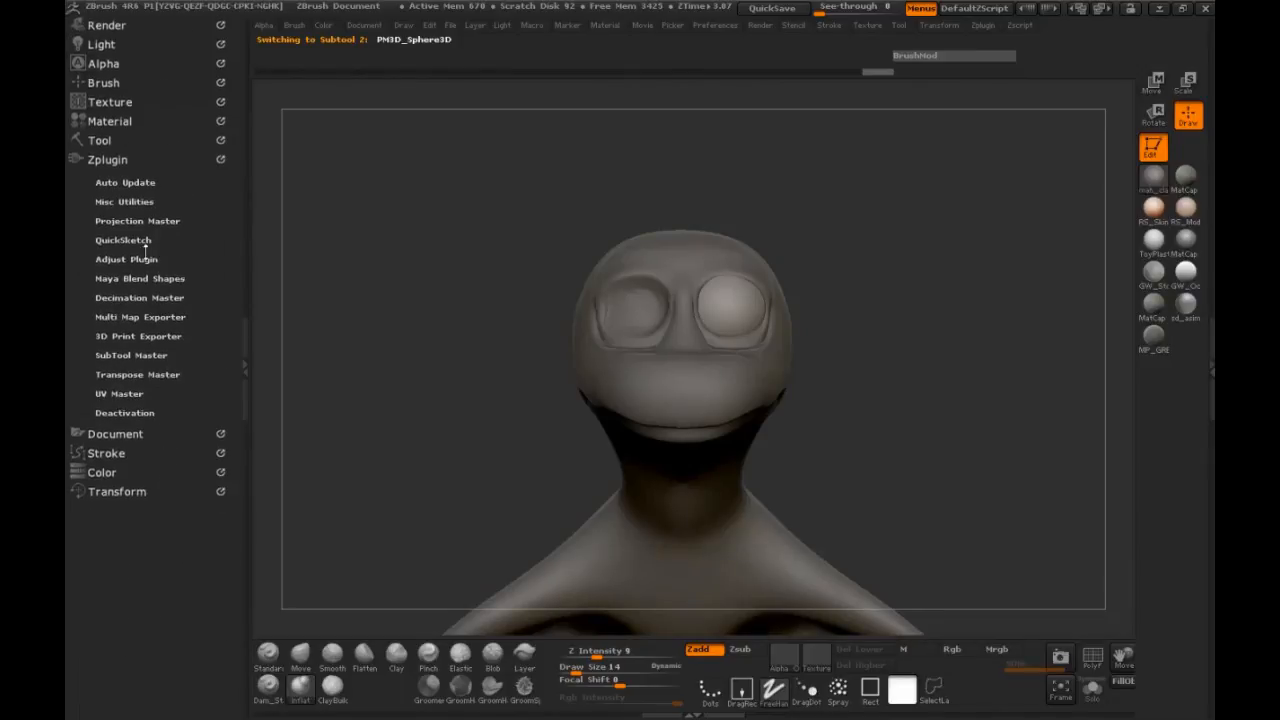
left_click(142, 351)
left_click(116, 380)
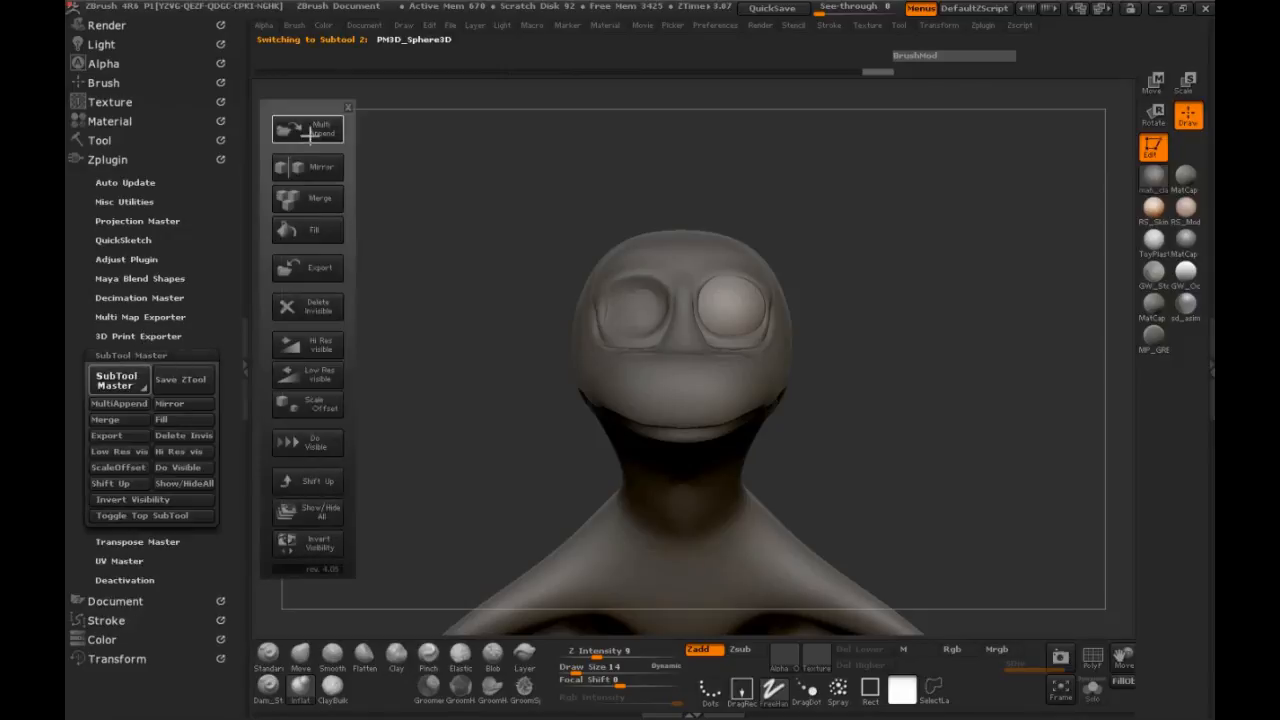
left_click(312, 168)
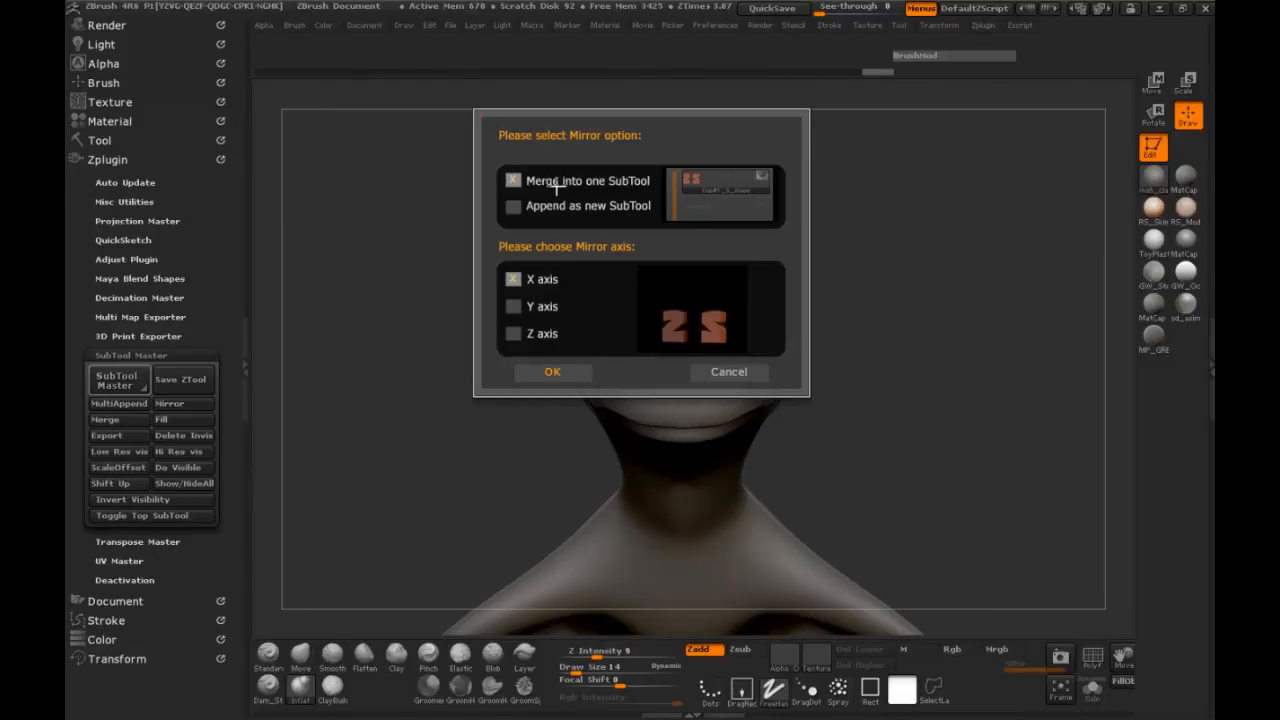
left_click(545, 369)
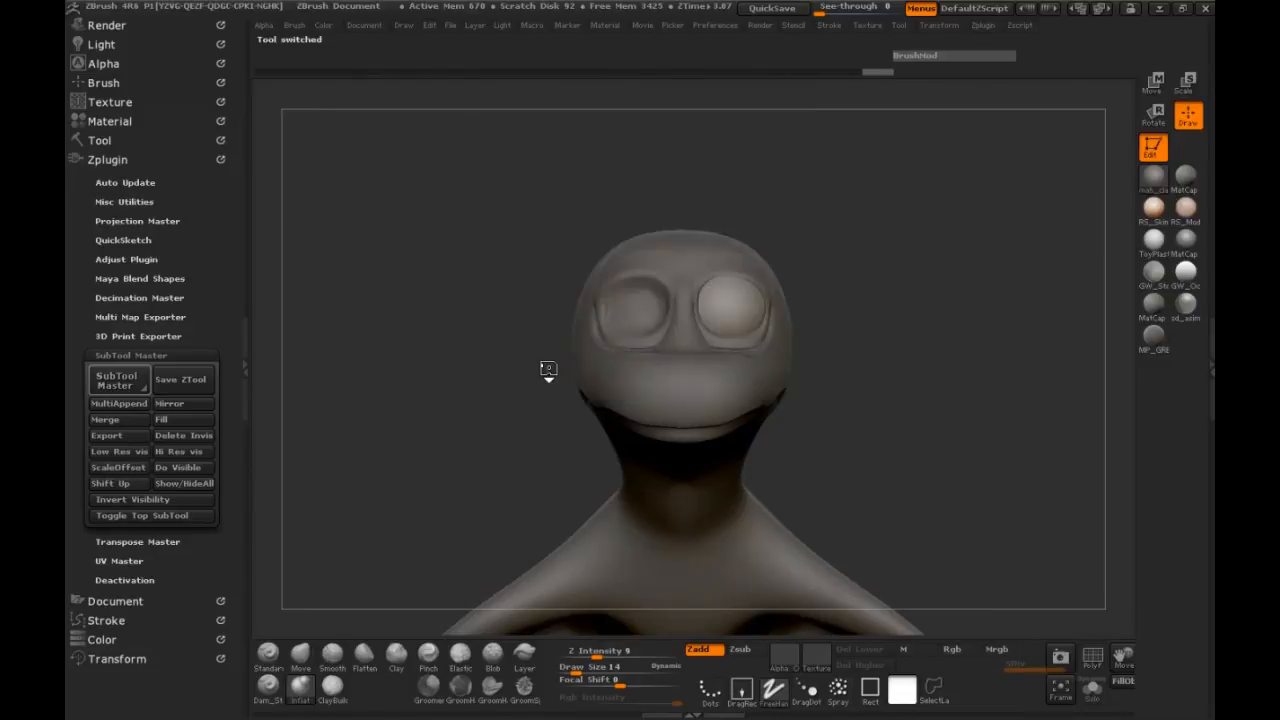
left_click_drag(450, 366, 300, 364)
left_click(251, 370)
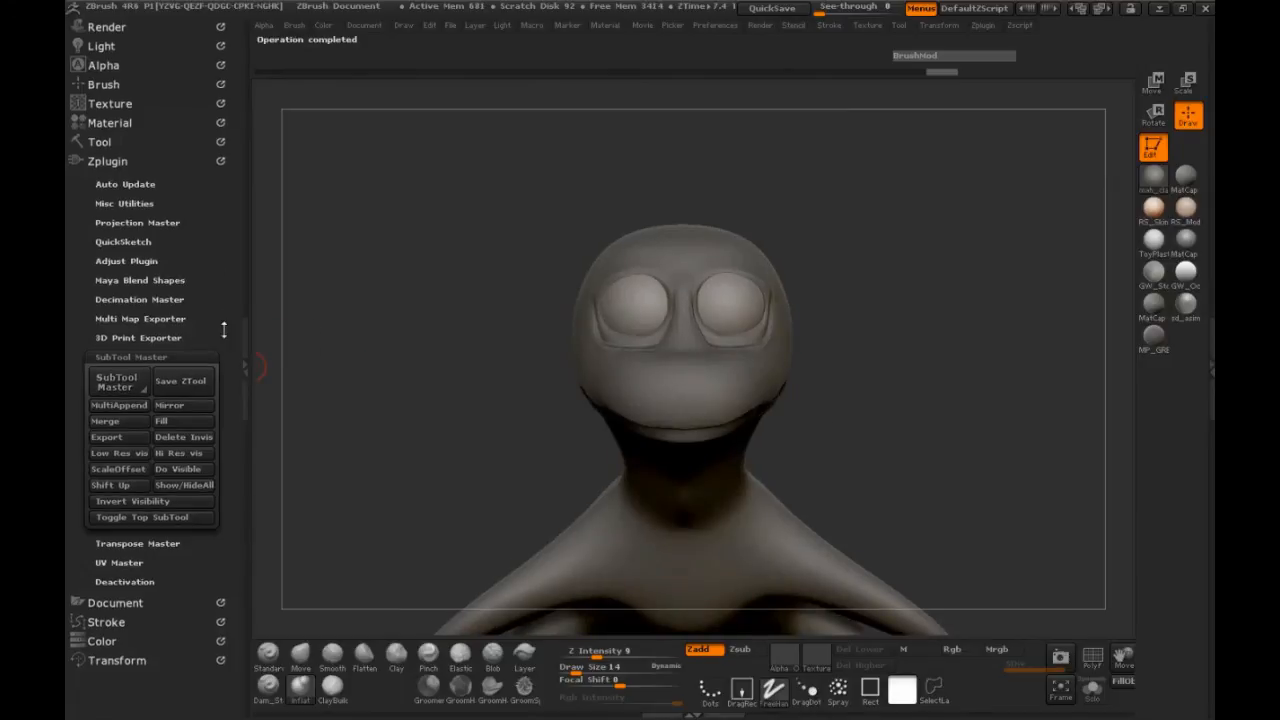
Make the creature's body the active subtool again
left_click(99, 143)
scroll(184, 344, "up", 5)
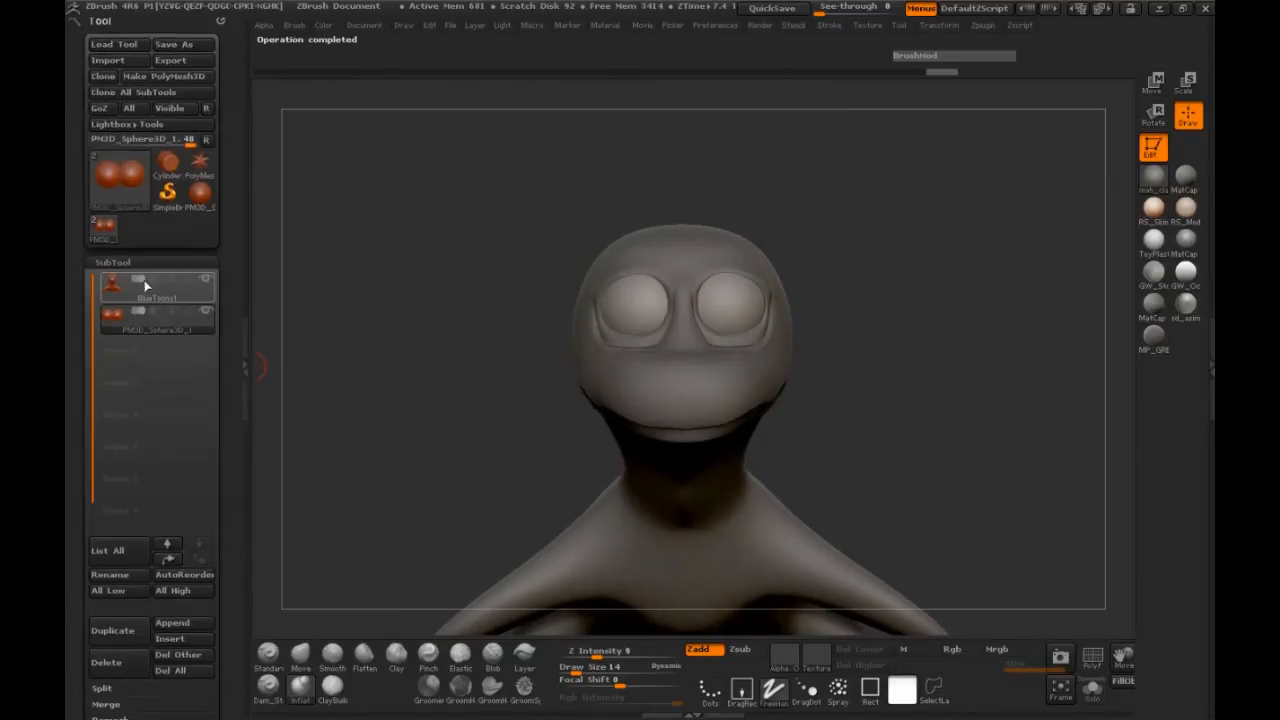
left_click(113, 286)
left_click(243, 383)
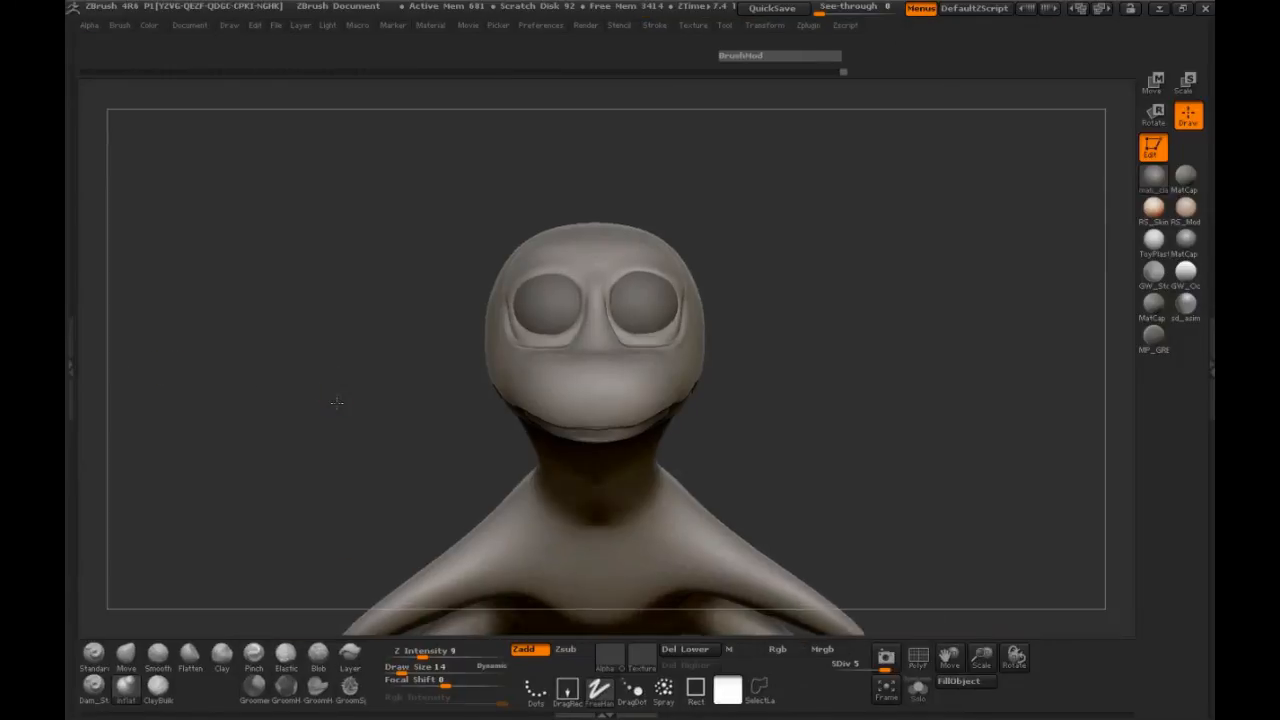
Pinch the lower eyelids' rims and inner corners using the Pinch brush at Draw Size 17, Z Intensity 9 and the FreeHand stroke
left_click_drag(334, 386, 398, 416)
left_click_drag(689, 429, 351, 397)
left_click_drag(981, 657, 1161, 655)
left_click_drag(1051, 223, 967, 300, "alt")
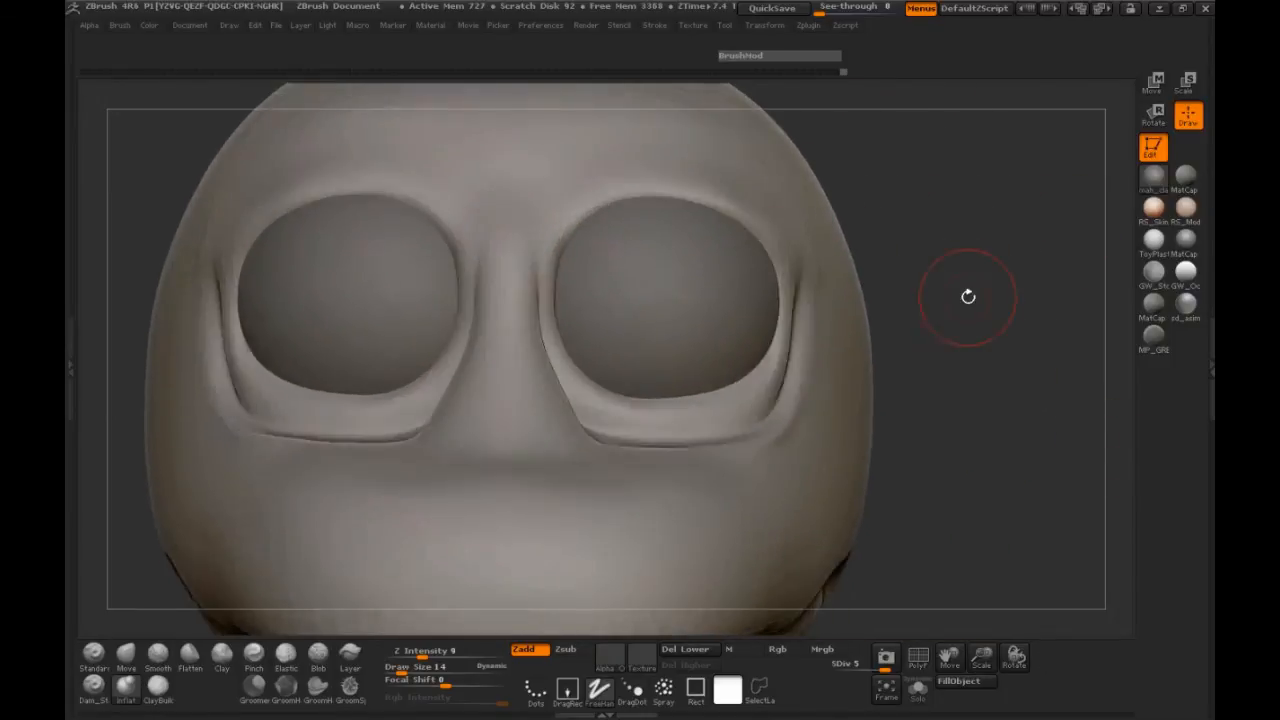
key("space")
mouse_move(623, 373)
left_mouse_down()
mouse_move(630, 388)
mouse_move(622, 372)
left_mouse_up()
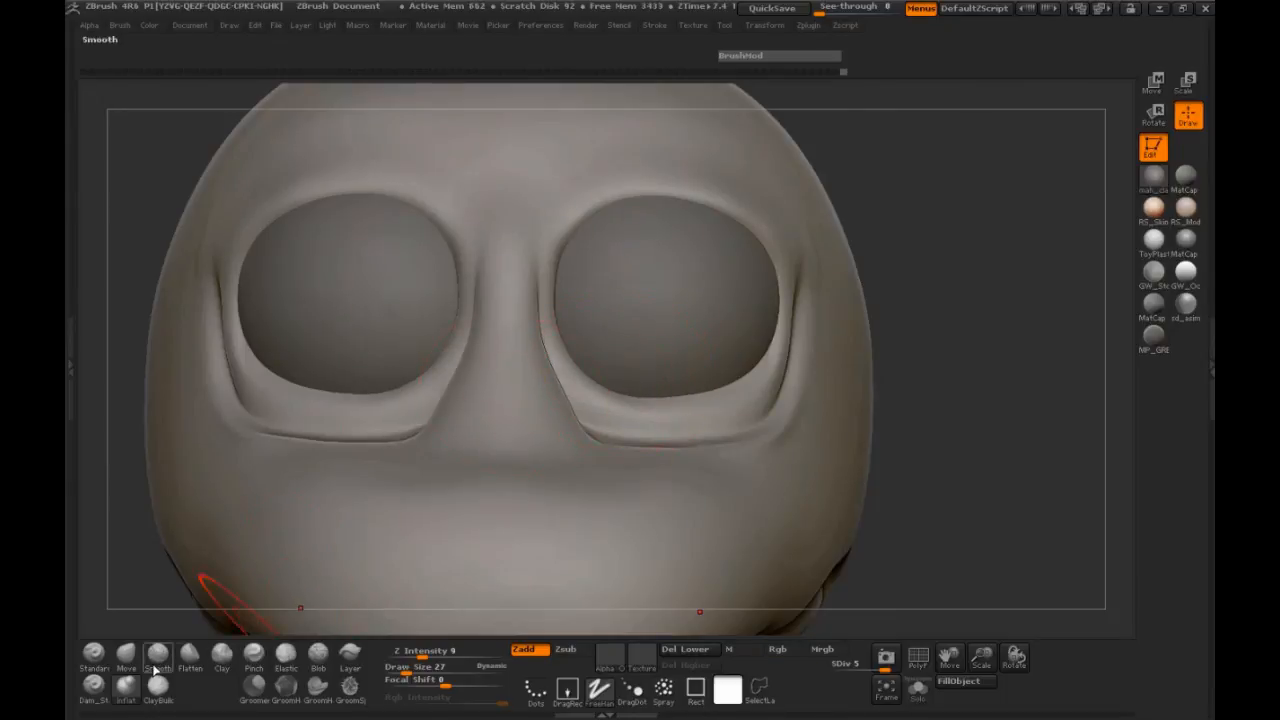
left_click(254, 655)
key("space")
left_click_drag(582, 385, 572, 385)
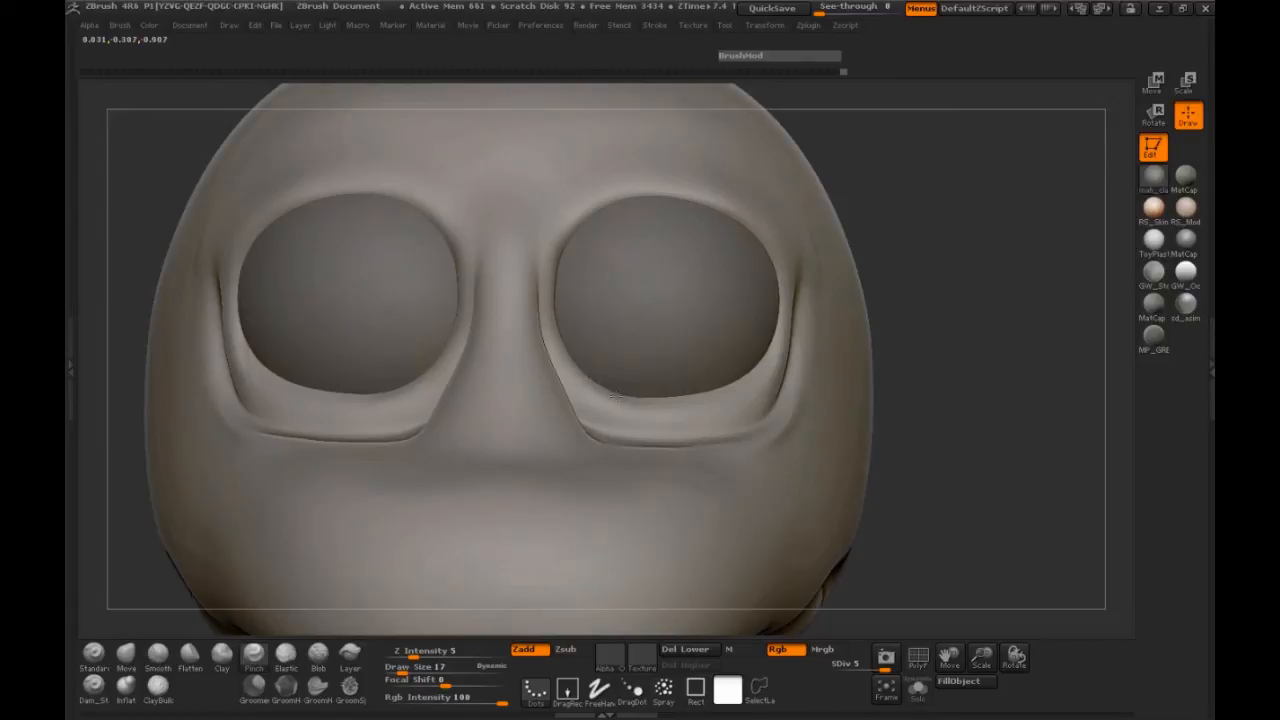
left_click(596, 694)
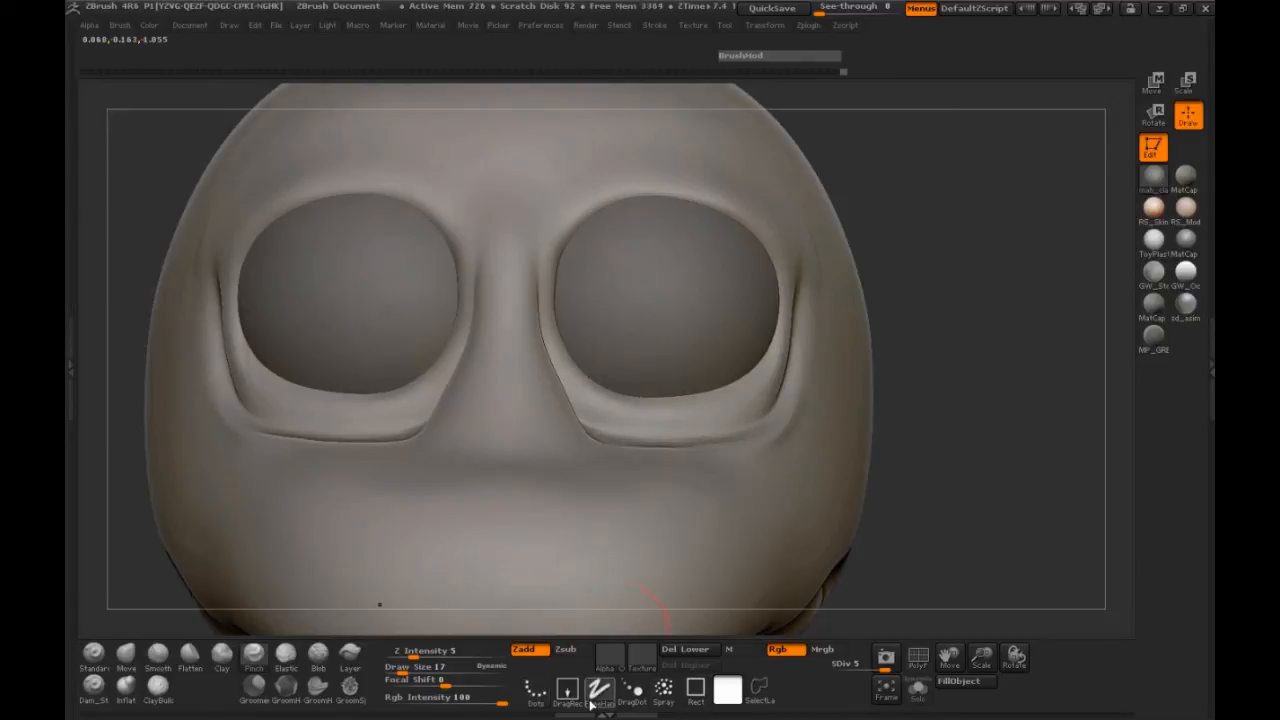
left_click(418, 651)
type("9")
key("Return")
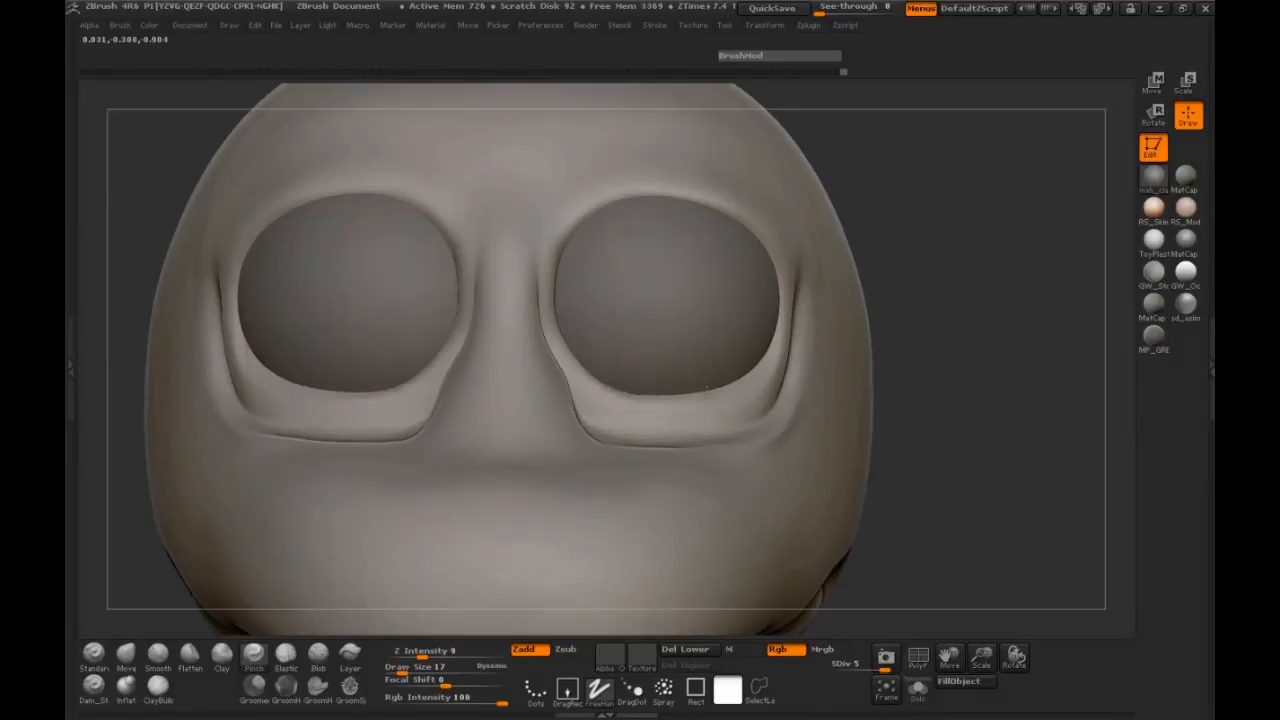
left_click_drag(765, 370, 737, 392)
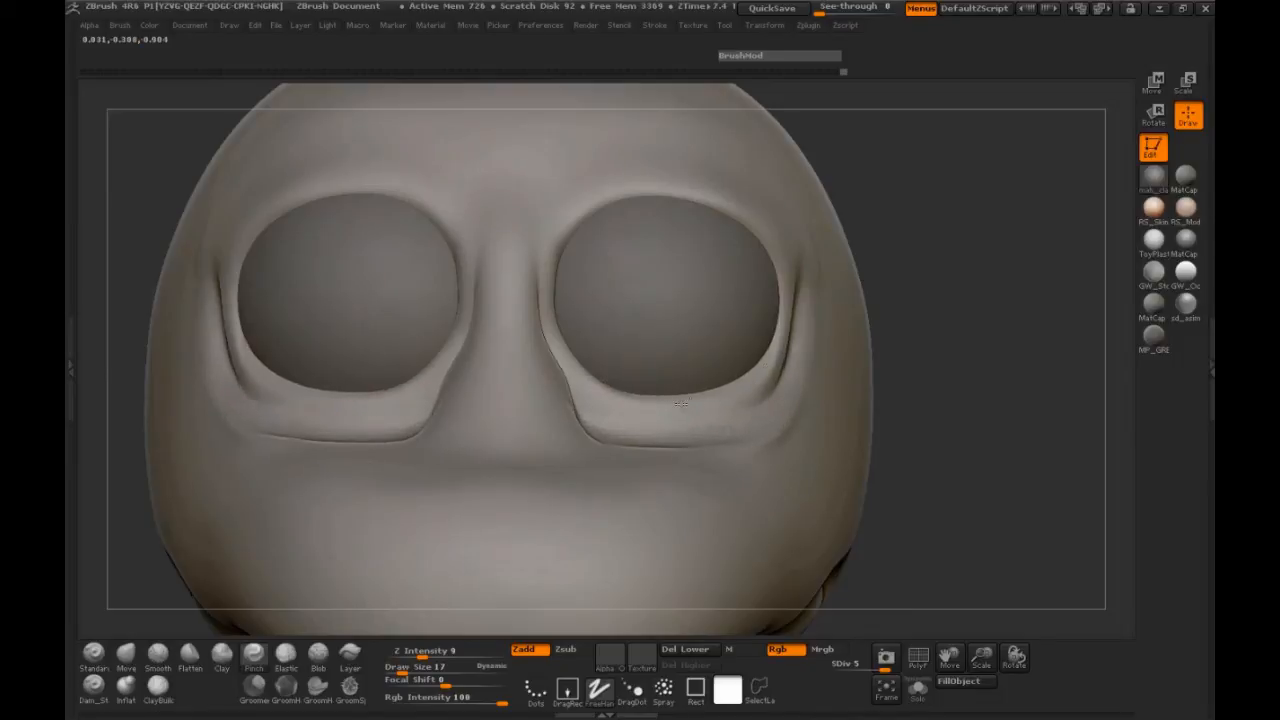
left_click_drag(574, 378, 584, 404)
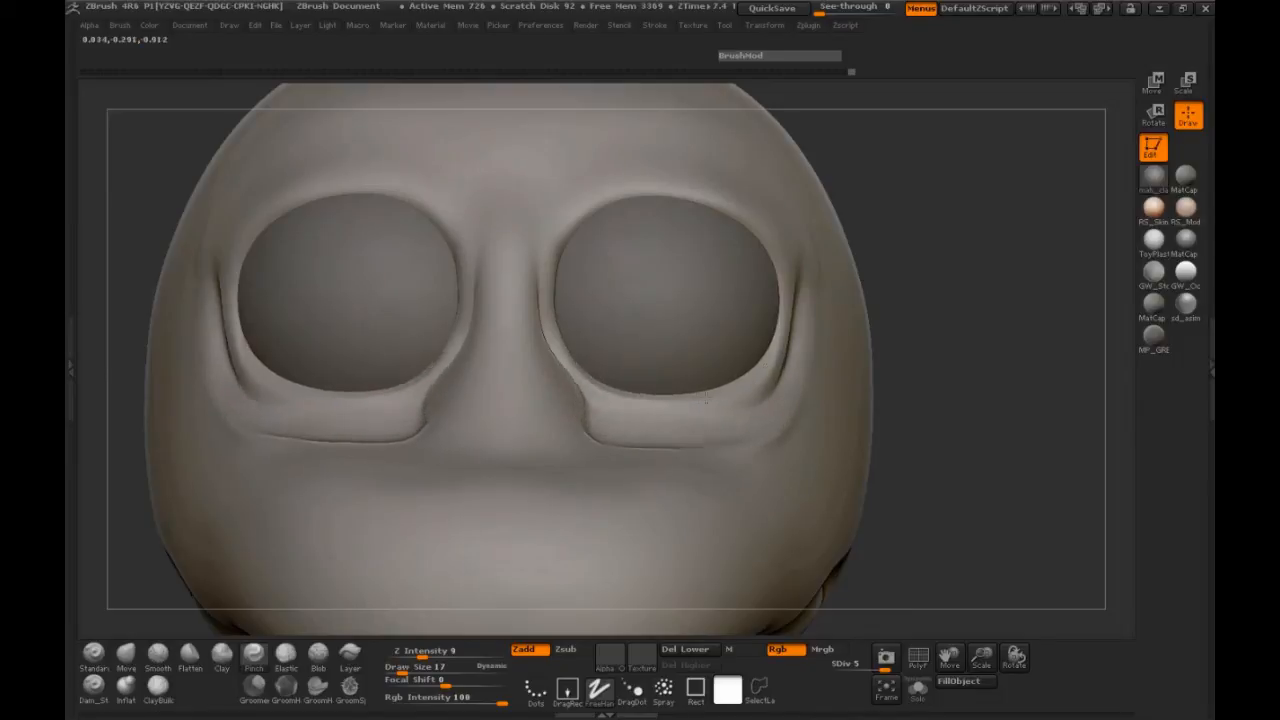
left_click_drag(761, 366, 777, 350)
Smooth the lower eyelids, and reshape their lower edge and outer corners using the Move brush at Draw Size 46
mouse_move(950, 385)
left_mouse_down()
mouse_move(810, 380)
mouse_move(771, 353)
left_mouse_up()
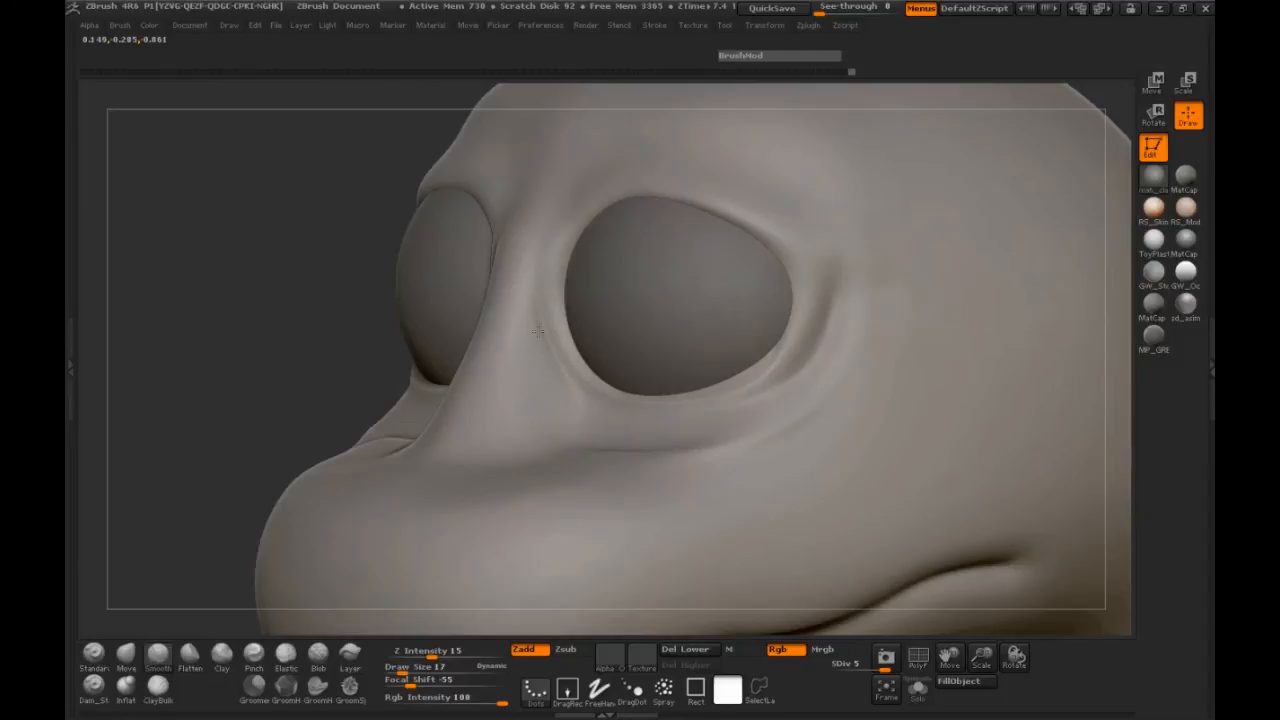
left_click_drag(190, 385, 297, 409)
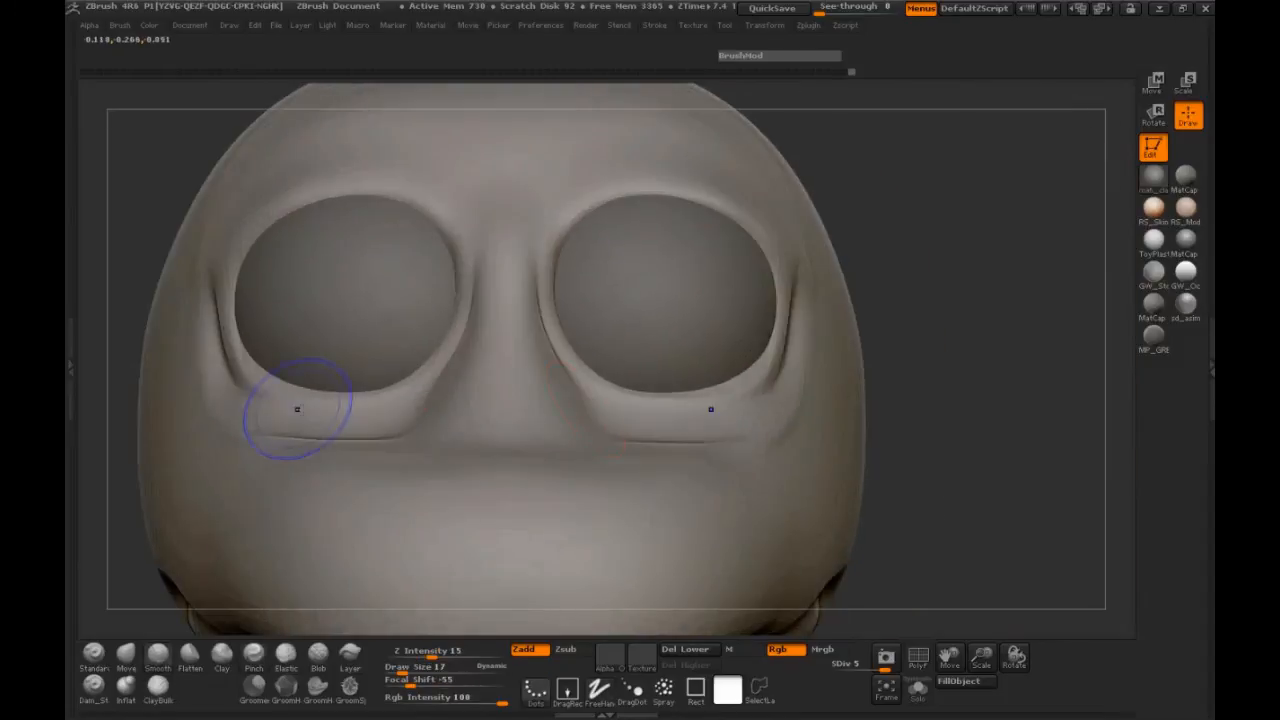
left_click(128, 656)
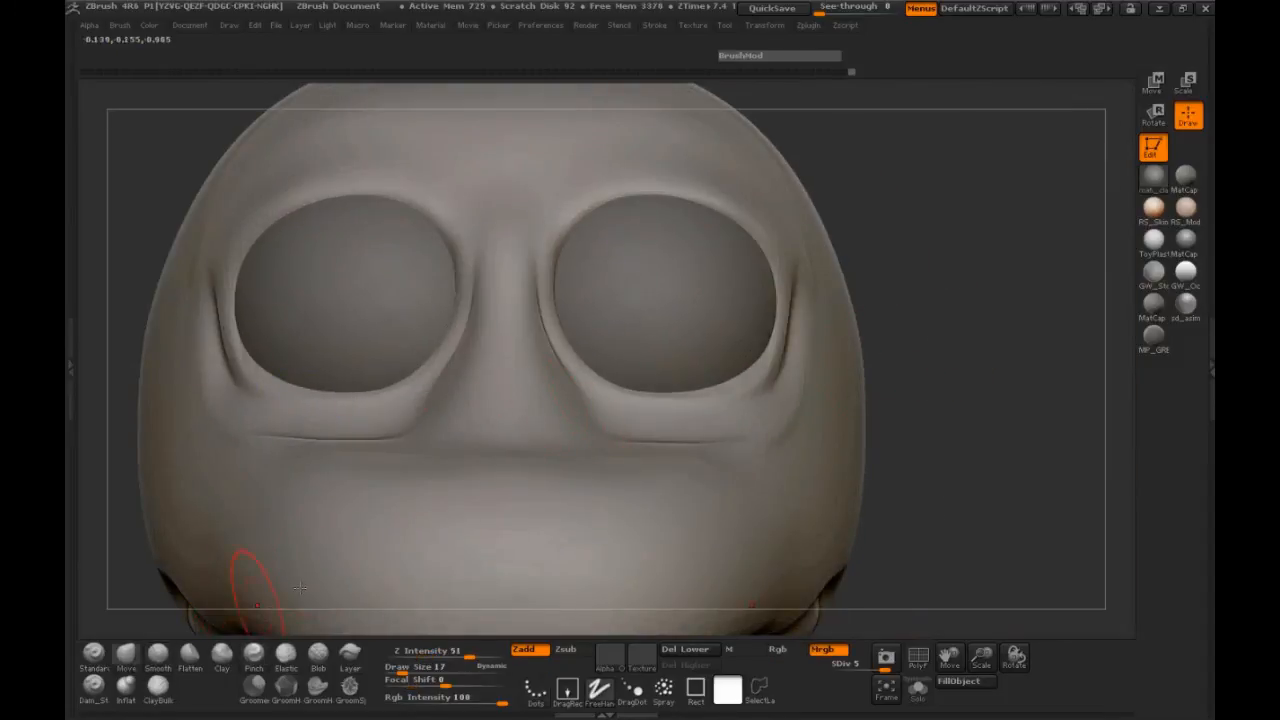
key("space")
mouse_move(599, 392)
left_mouse_down()
mouse_move(611, 391)
mouse_move(565, 357)
mouse_move(602, 391)
mouse_move(649, 400)
left_mouse_up()
left_click_drag(925, 415, 802, 414)
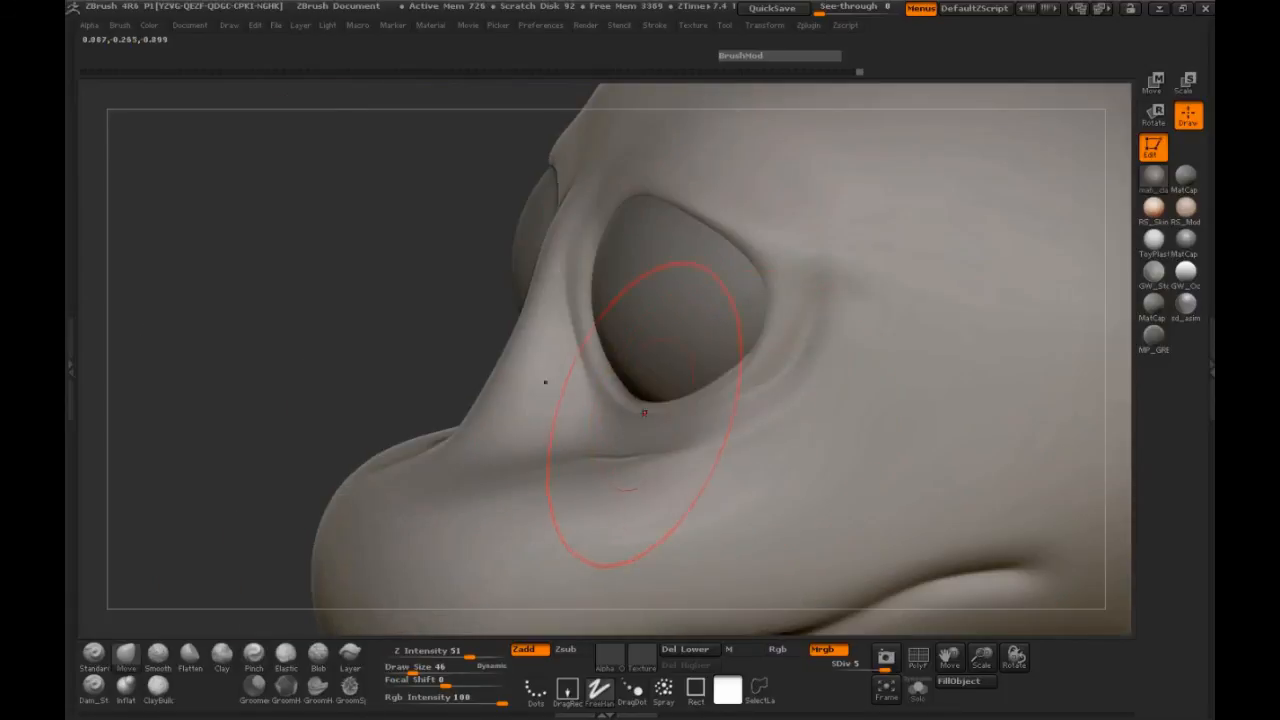
left_click_drag(312, 358, 440, 358)
mouse_move(929, 384)
left_mouse_down()
mouse_move(963, 412)
mouse_move(956, 472)
left_mouse_up()
left_click_drag(776, 346, 762, 338)
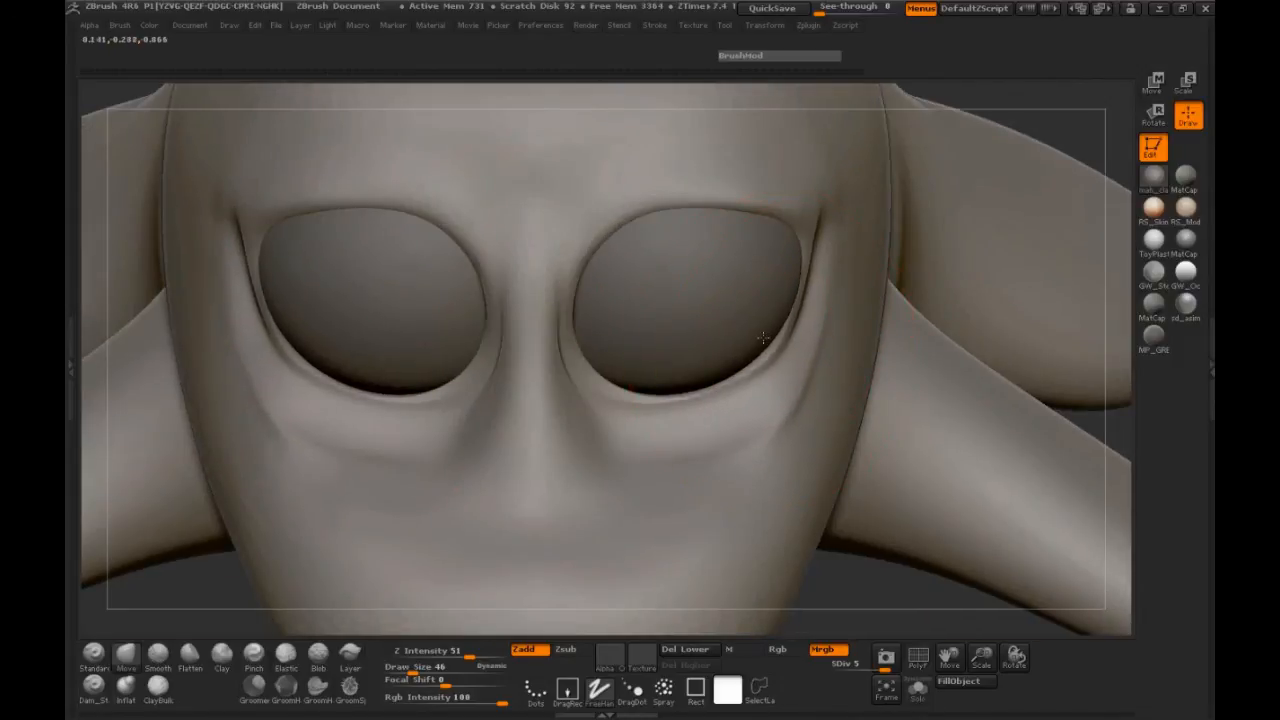
left_click_drag(1000, 598, 987, 377)
Build a thin raised rim along the lower eyelids using the Standard brush at Draw Size 7, Z Intensity 6
key("space")
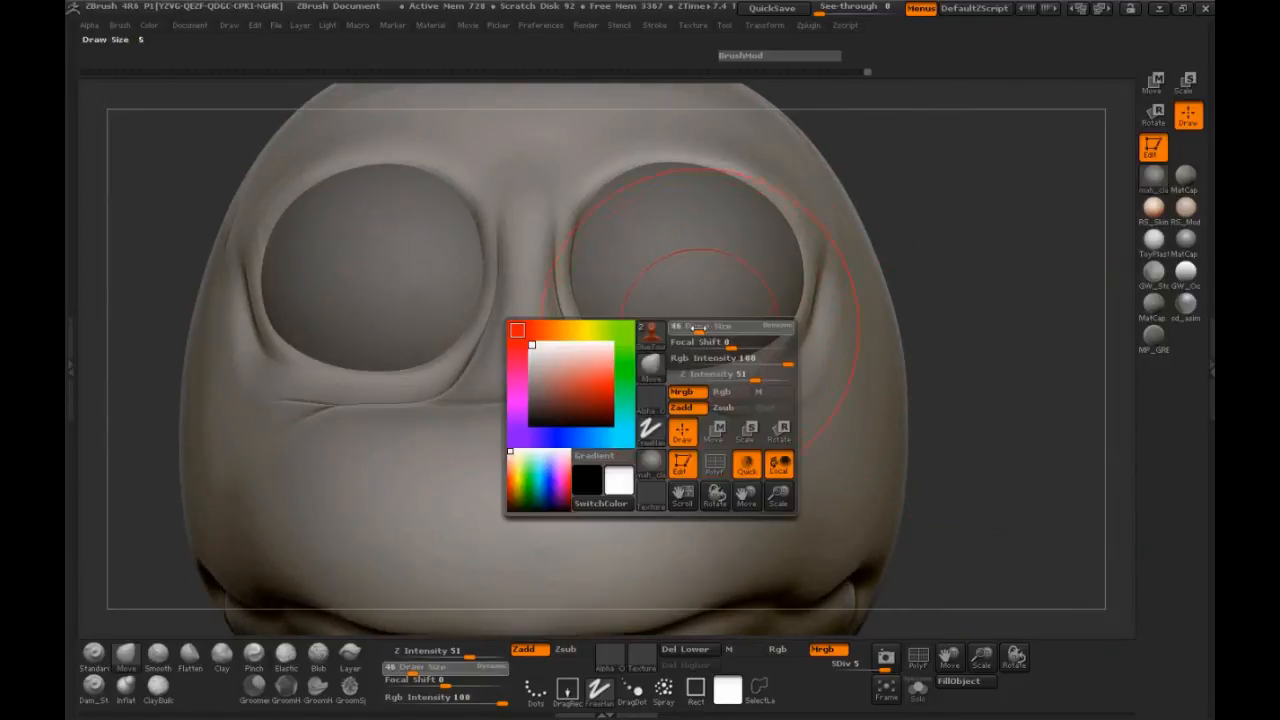
left_click(94, 655)
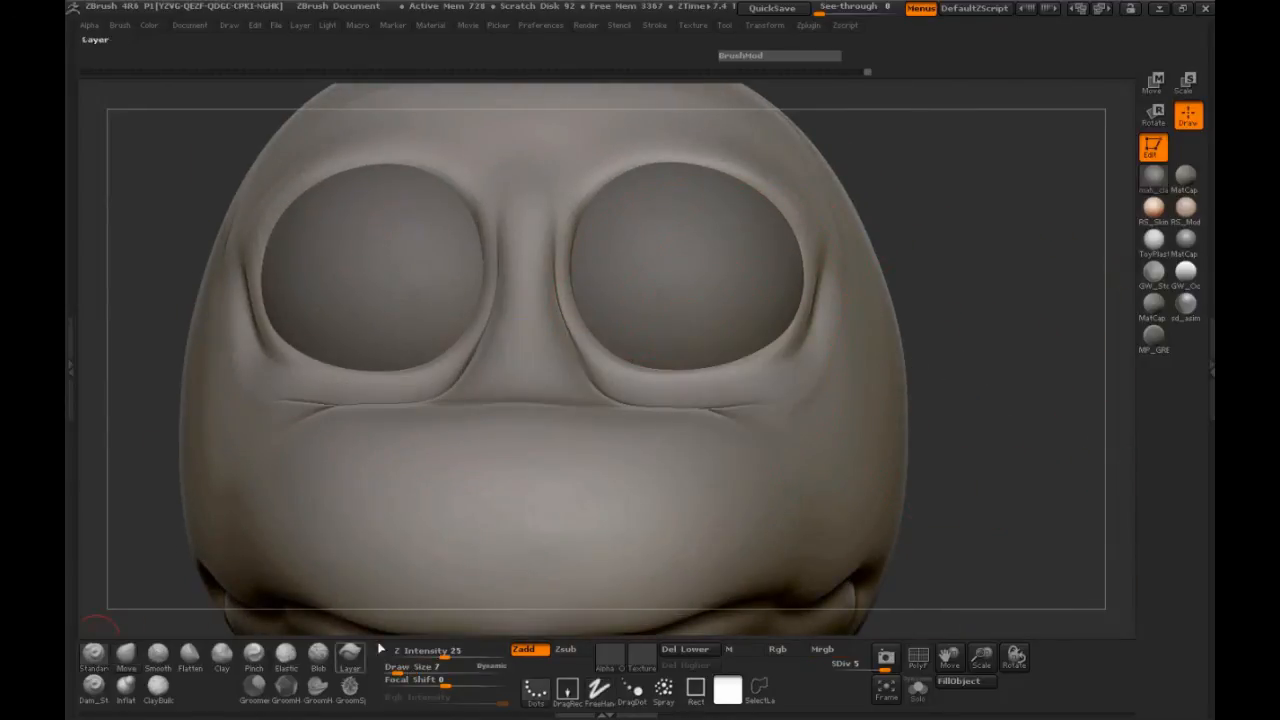
left_click_drag(436, 652, 409, 652)
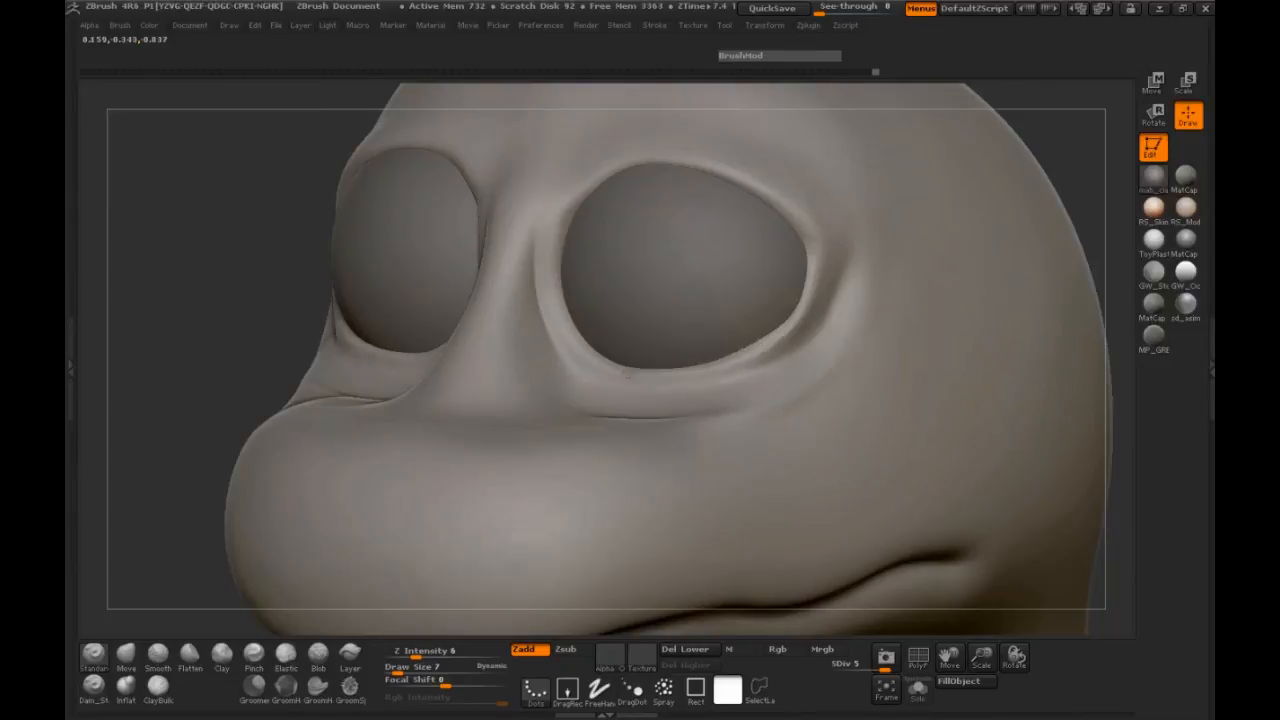
left_click_drag(568, 213, 572, 336)
left_click_drag(729, 358, 784, 330)
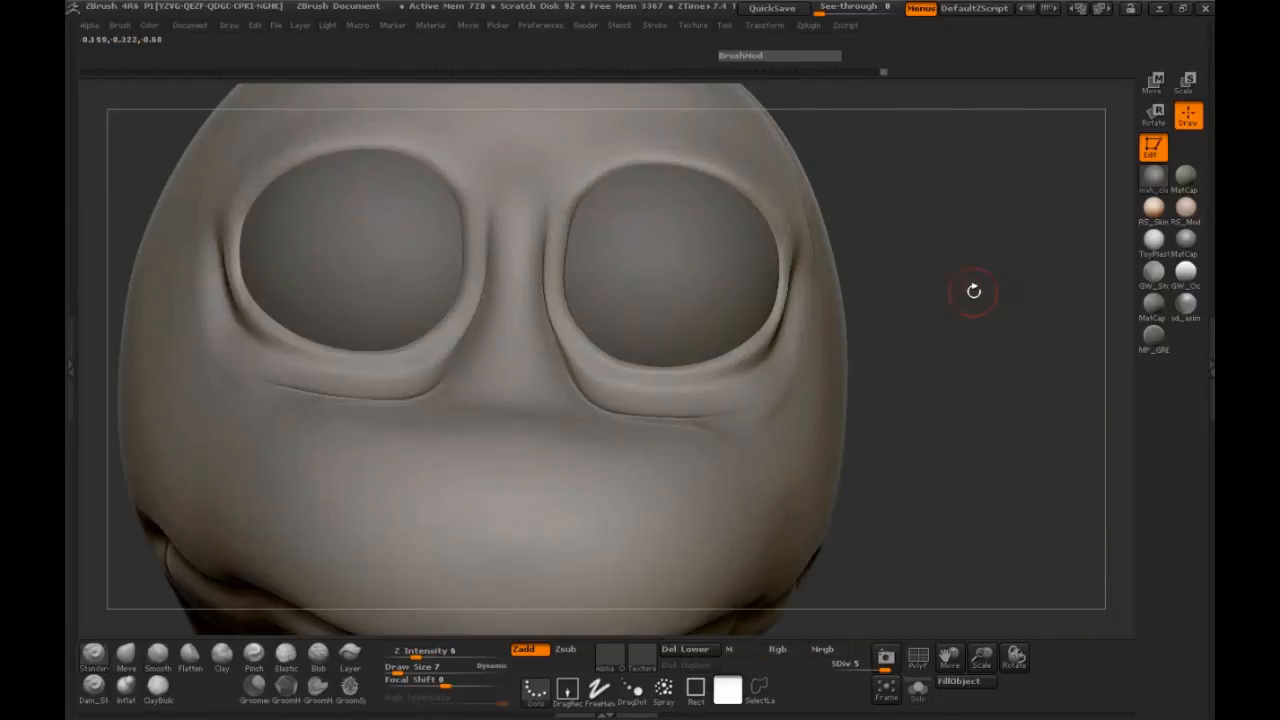
left_click_drag(963, 288, 843, 303)
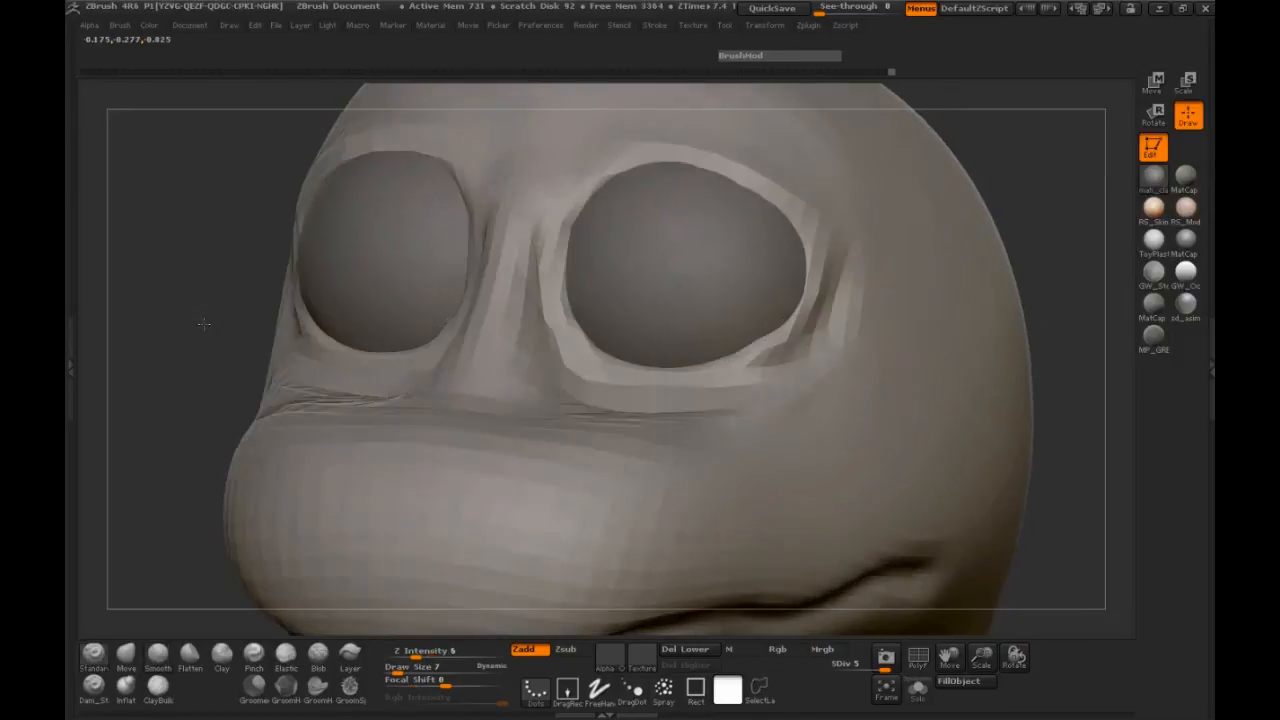
Thicken and smooth the inner and lower eyelid rims using the Standard brush at Draw Size 12, Z Intensity 4
mouse_move(880, 360)
left_mouse_down()
mouse_move(814, 349)
mouse_move(934, 334)
mouse_move(927, 450)
mouse_move(934, 394)
mouse_move(934, 437)
left_mouse_up()
left_click_drag(976, 649, 960, 560)
mouse_move(862, 508)
left_mouse_down()
mouse_move(957, 505)
mouse_move(514, 503)
mouse_move(531, 510)
mouse_move(517, 497)
mouse_move(523, 558)
mouse_move(491, 378)
mouse_move(474, 414)
mouse_move(965, 411)
mouse_move(997, 434)
mouse_move(988, 410)
mouse_move(949, 548)
left_mouse_up()
left_click_drag(982, 657, 1086, 650)
left_click_drag(1014, 423, 900, 405)
key("space")
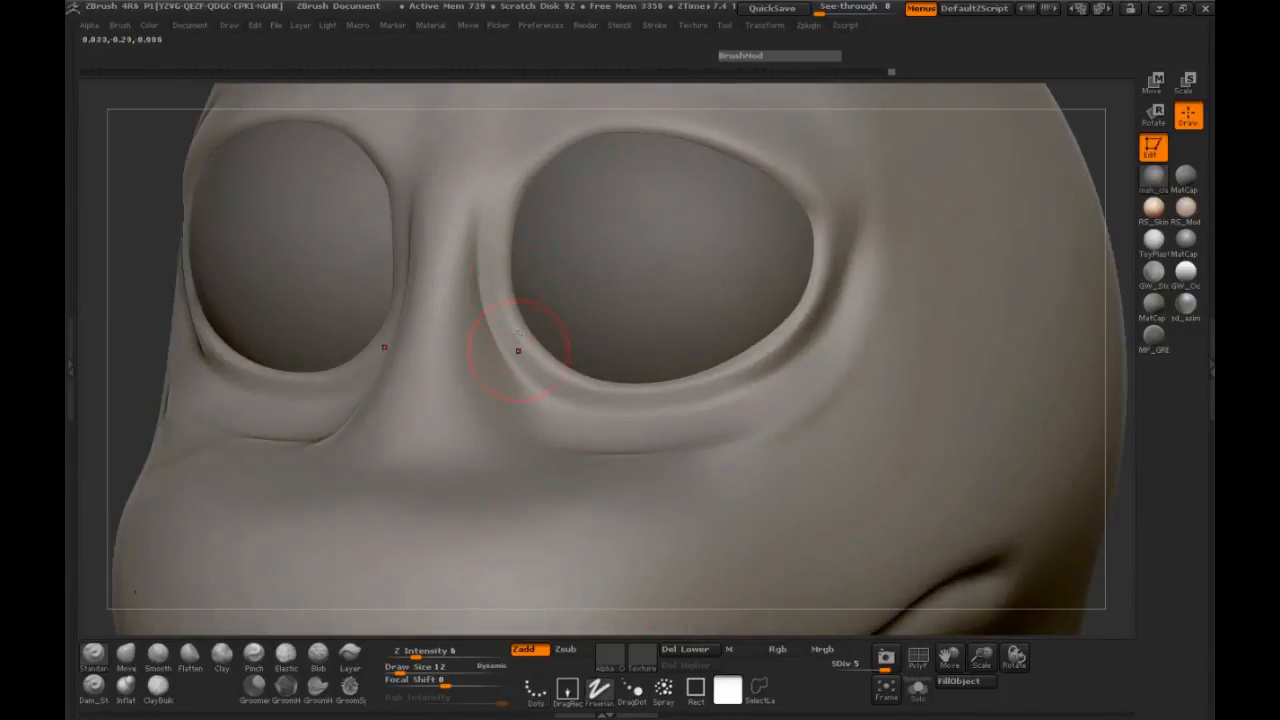
mouse_move(509, 214)
left_mouse_down()
mouse_move(516, 302)
mouse_move(543, 368)
left_mouse_up()
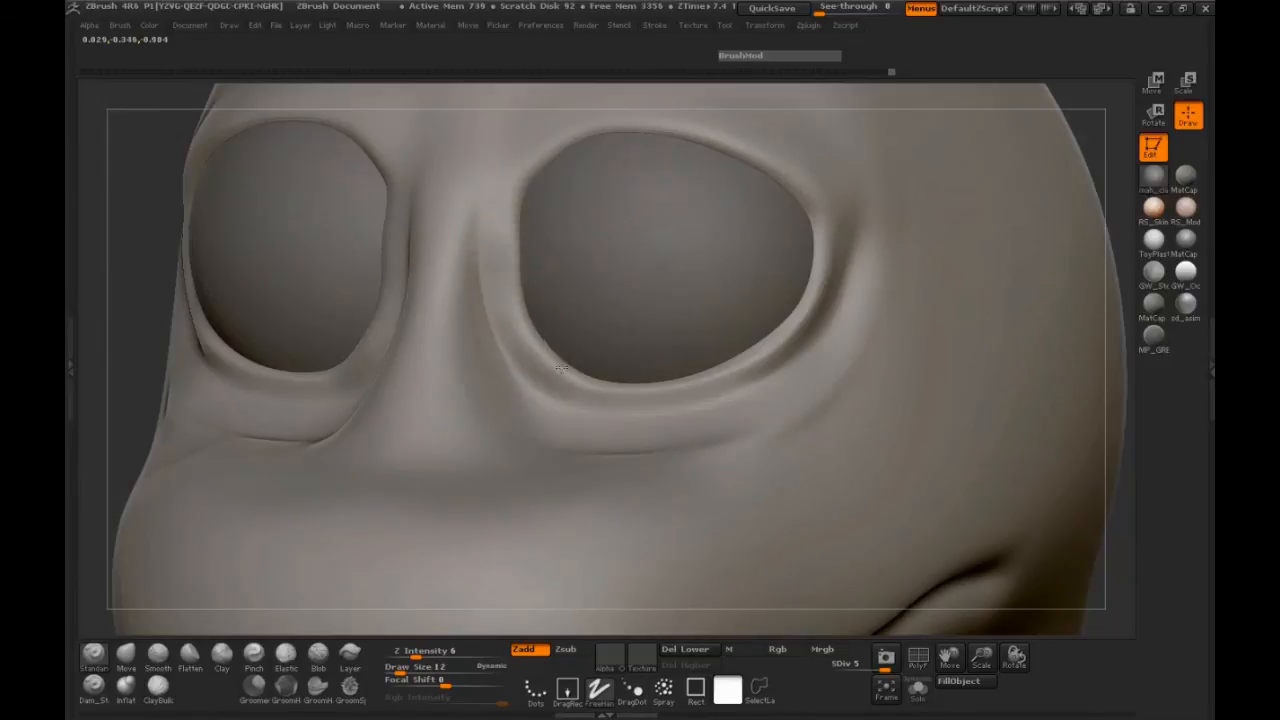
key("ctrl+z")
left_click_drag(430, 654, 415, 656)
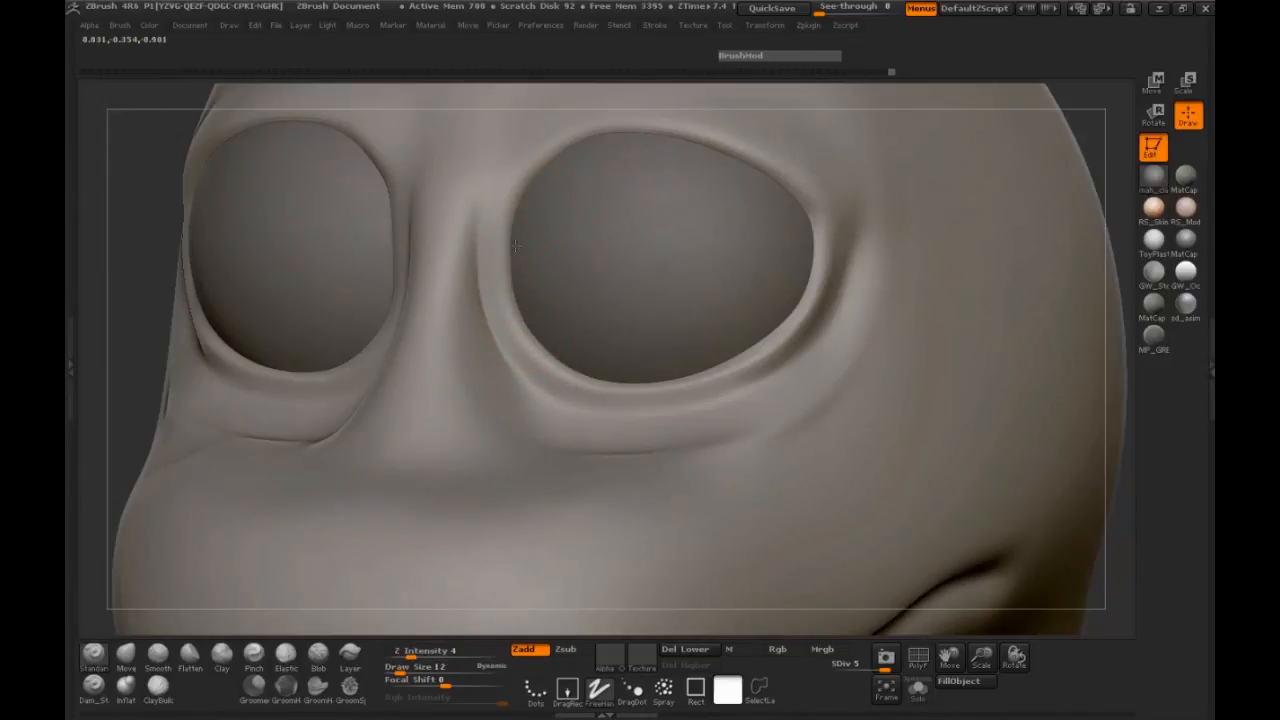
mouse_move(545, 363)
left_mouse_down()
mouse_move(615, 384)
mouse_move(678, 383)
mouse_move(778, 333)
mouse_move(668, 388)
mouse_move(582, 377)
mouse_move(514, 324)
left_mouse_up()
mouse_move(550, 381)
left_mouse_down()
mouse_move(621, 403)
mouse_move(740, 384)
mouse_move(668, 387)
left_mouse_up()
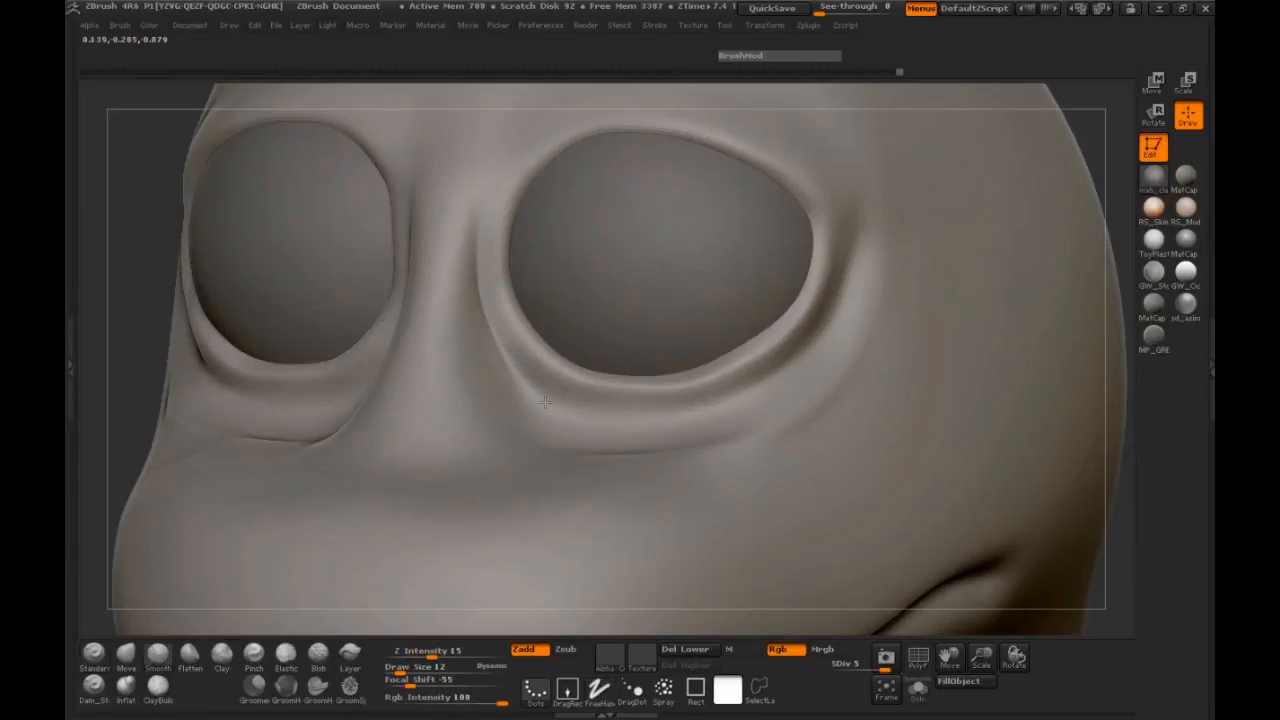
left_click_drag(130, 340, 290, 345)
mouse_move(998, 325)
left_mouse_down()
mouse_move(960, 335)
mouse_move(1004, 343)
left_mouse_up()
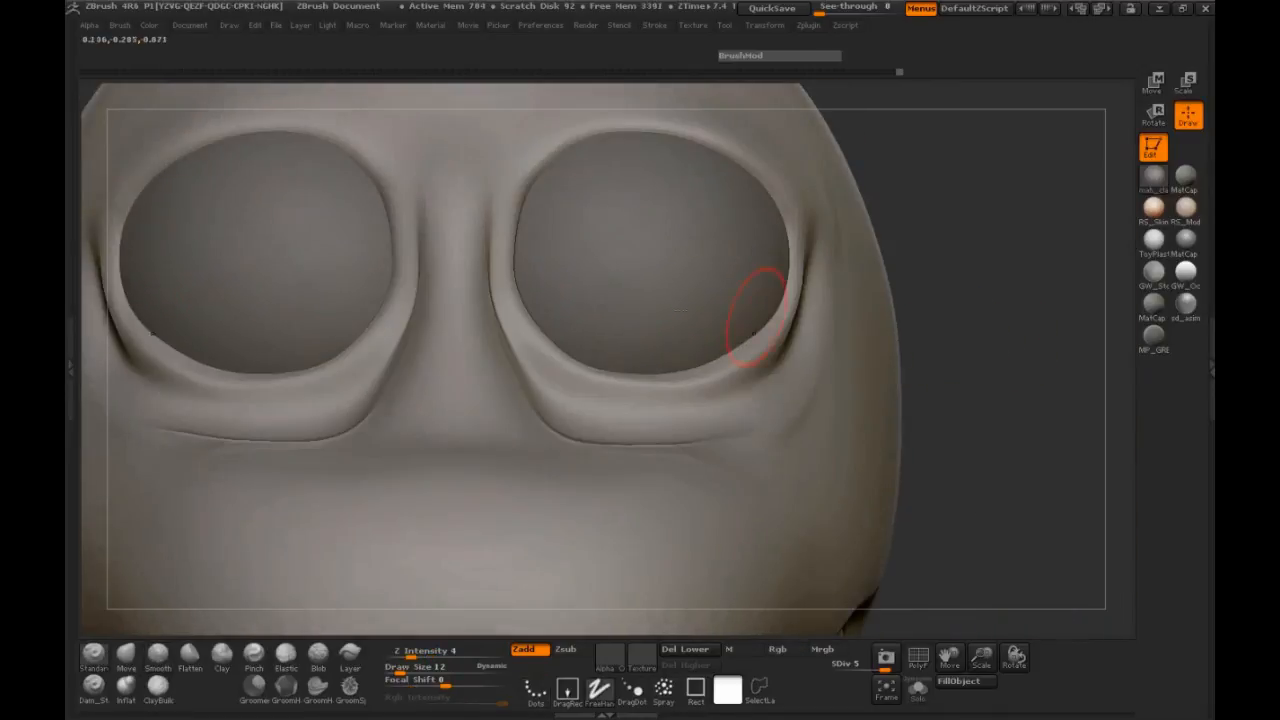
Make the mirrored eyeballs PM3D_Sphere3D_1 the active subtool
left_click(72, 325)
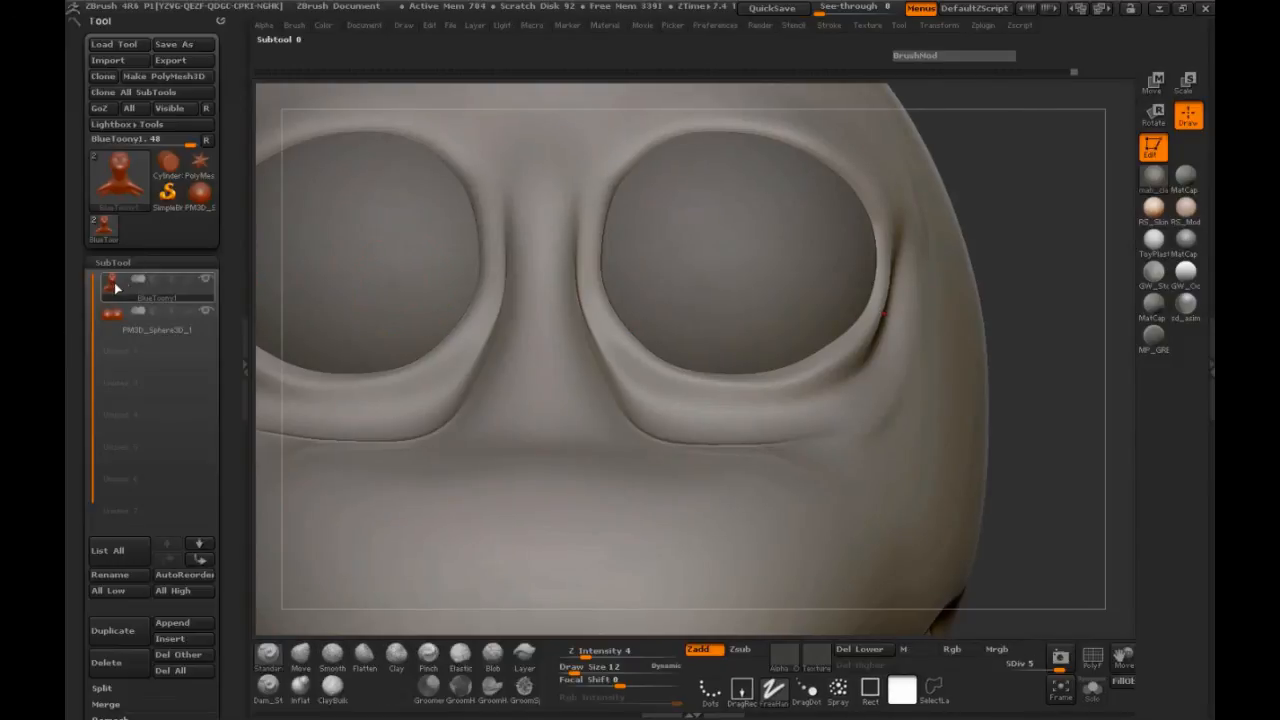
left_click(114, 315)
left_click(206, 281)
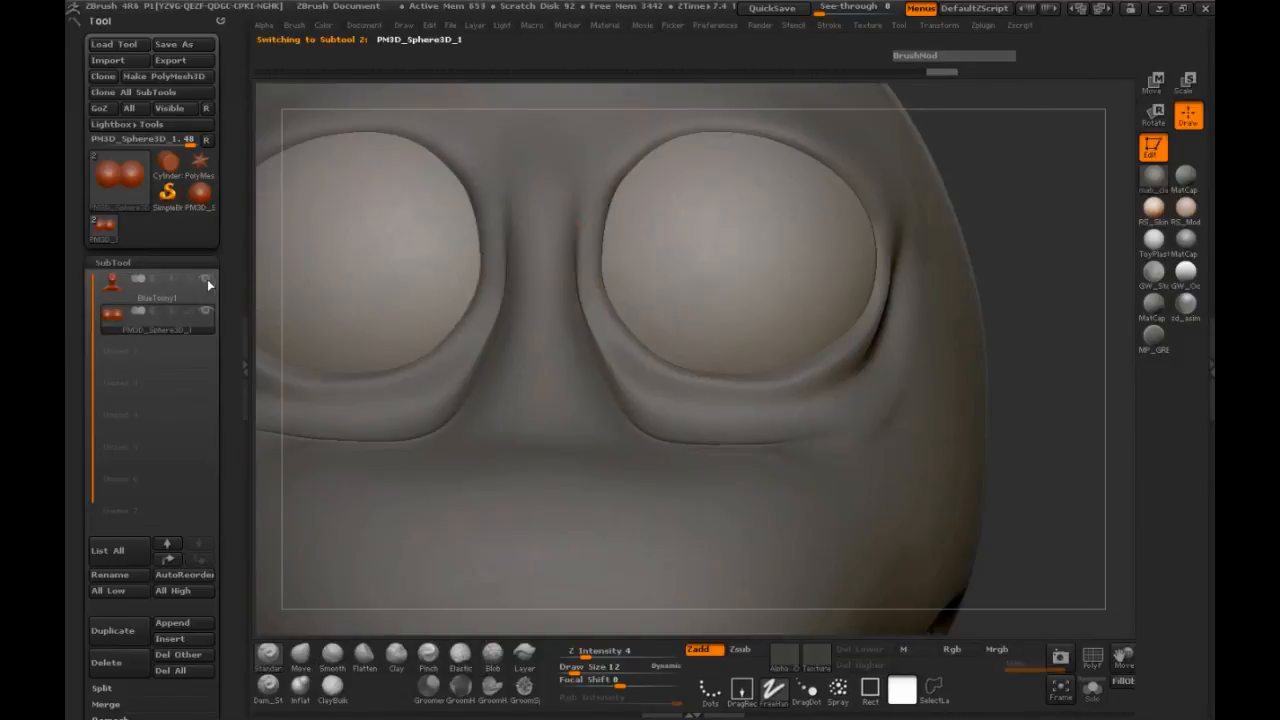
Scale and reposition the eyeballs slightly inside the sockets, using a vertical transpose line drawn through one eyeball
left_click(1185, 84)
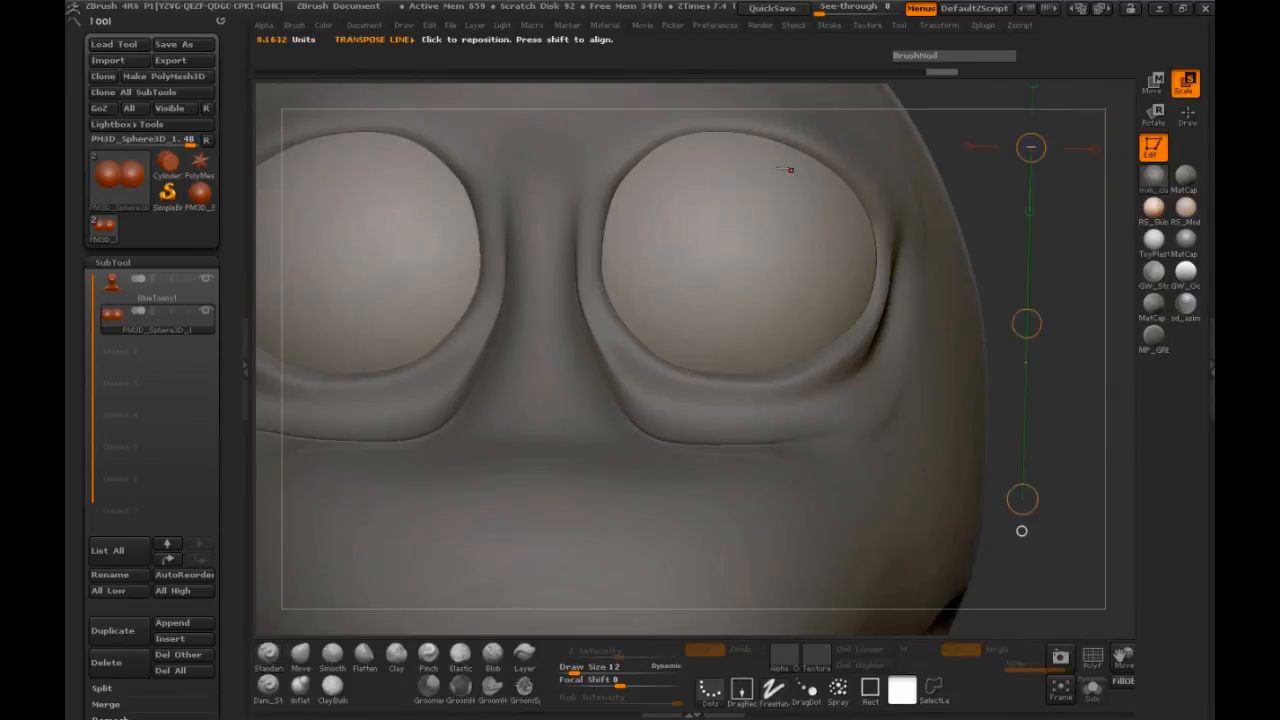
mouse_move(714, 125)
left_mouse_down()
mouse_move(700, 340)
mouse_move(702, 405)
mouse_move(716, 422)
left_mouse_up()
left_click(1152, 84)
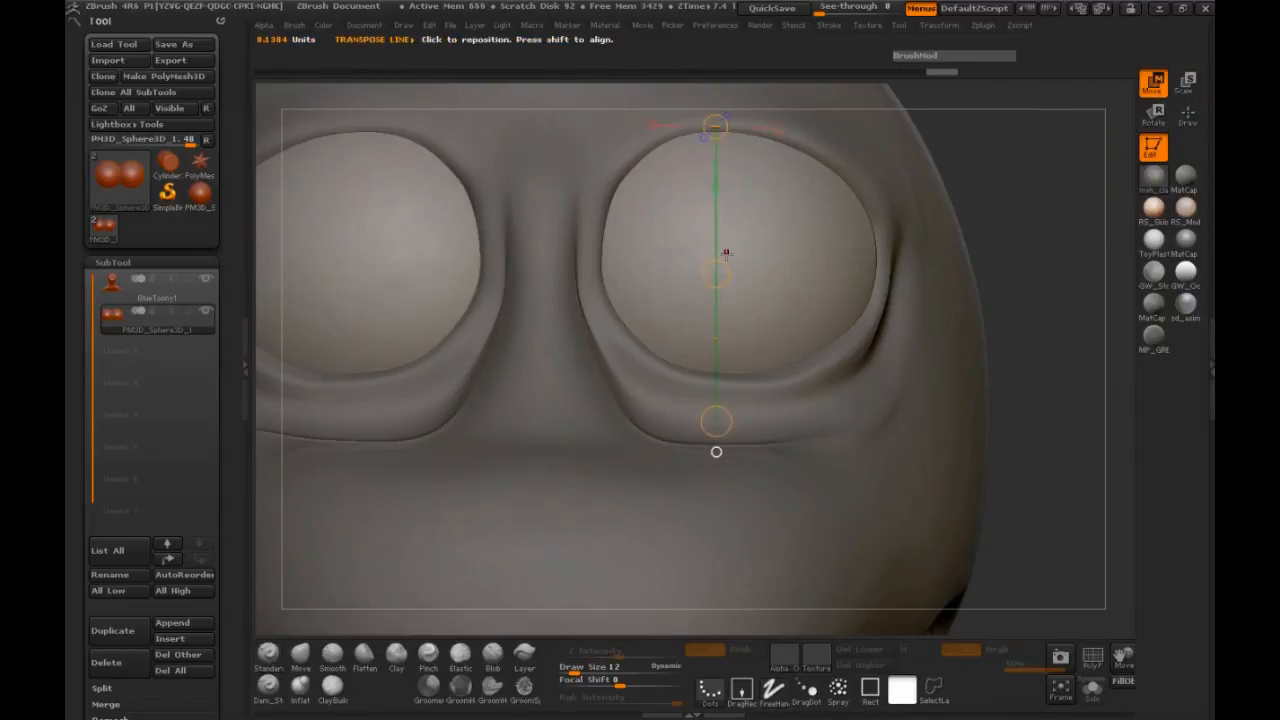
left_click_drag(720, 271, 715, 272)
left_click(1188, 84)
mouse_move(714, 125)
left_mouse_down()
mouse_move(712, 100)
mouse_move(717, 126)
left_mouse_up()
left_click_drag(1024, 194, 835, 190)
left_click_drag(366, 188, 340, 192)
Make the body subtool BlueToony1 active again and return to Draw mode for sculpting
left_click(112, 290)
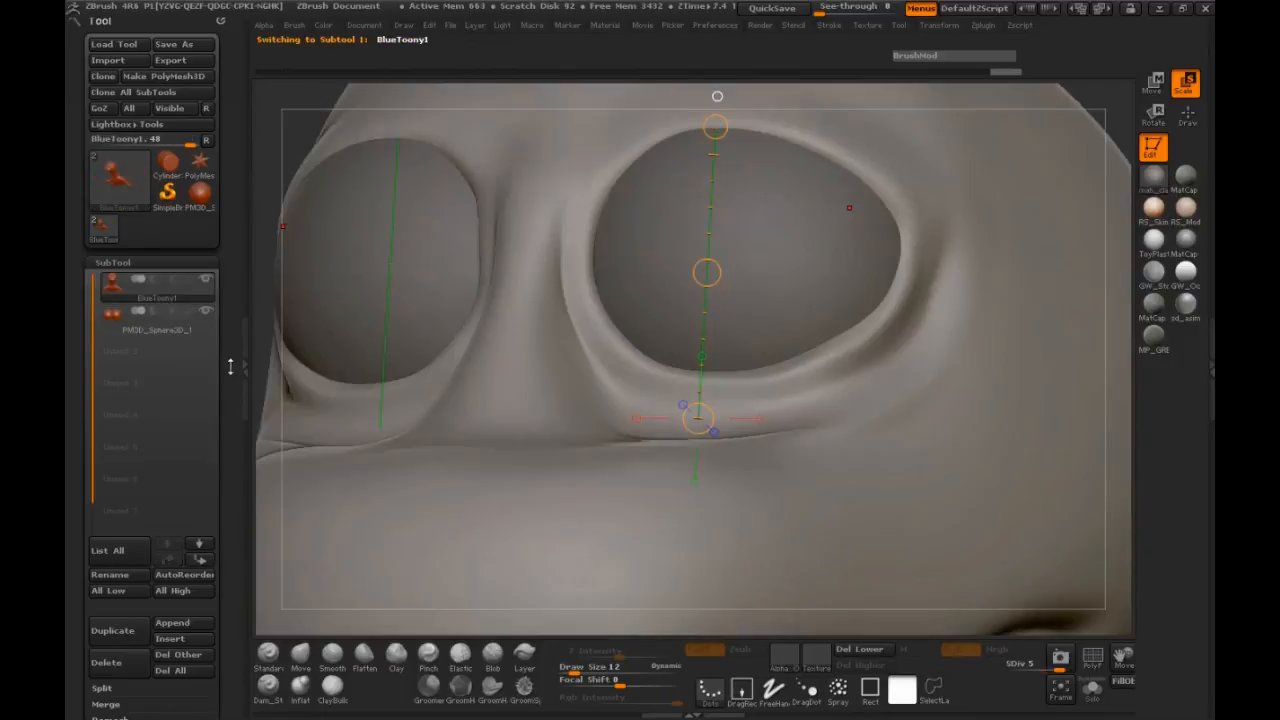
left_click(243, 367)
left_click(1155, 100)
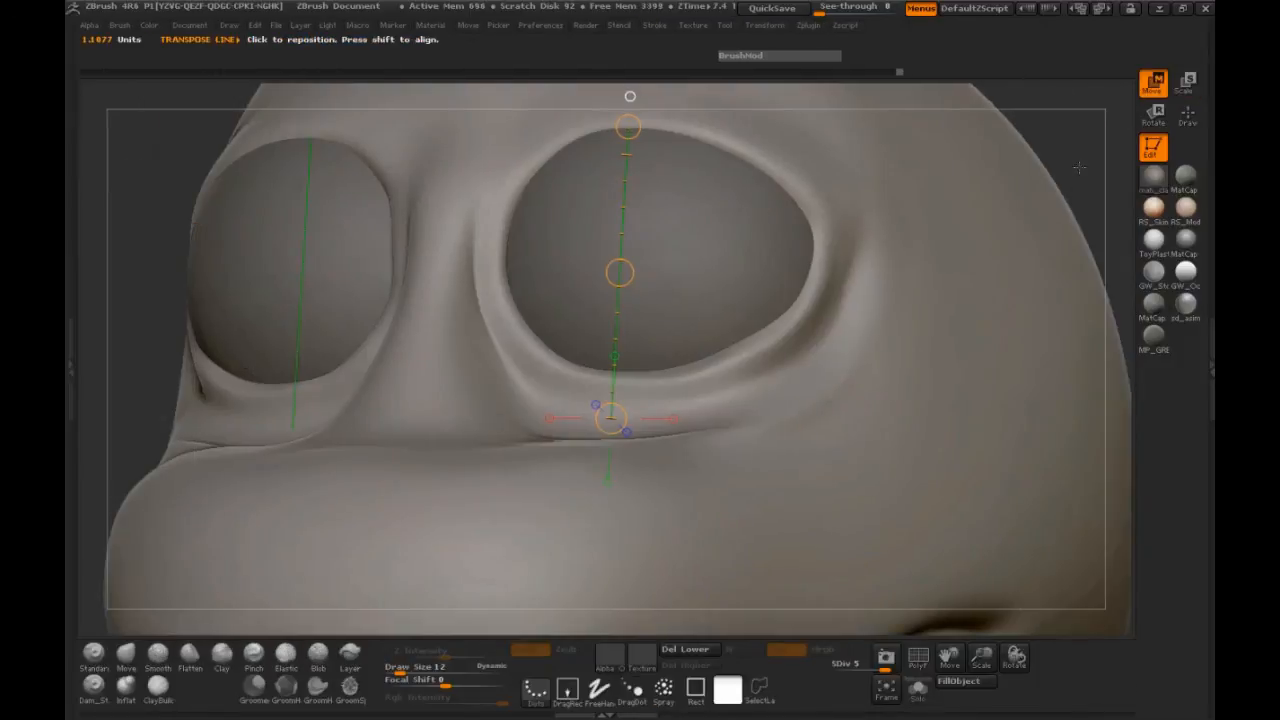
left_click(1187, 117)
left_click_drag(931, 178, 928, 183)
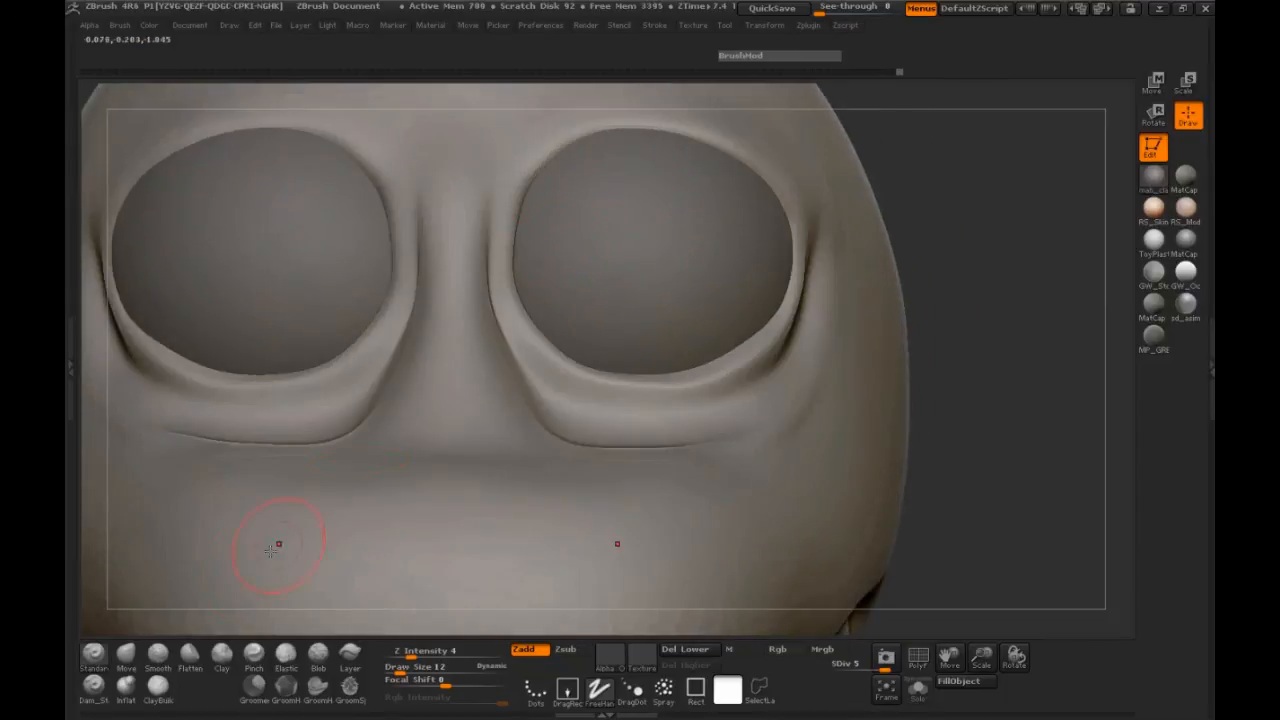
Push the inner corners and lower rims of the eyelids into shape using the Move brush at Draw Size 21
left_click(126, 655)
key("space")
left_click_drag(520, 222, 508, 234)
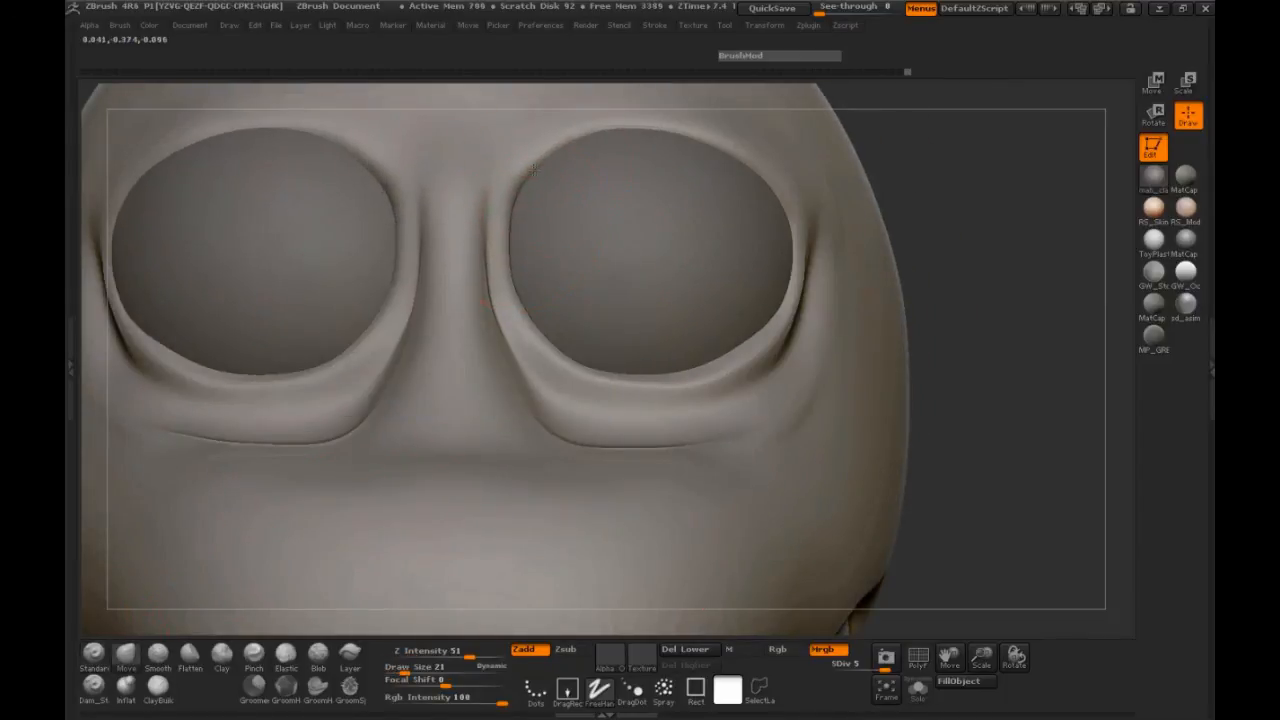
left_click_drag(960, 400, 648, 387)
left_click_drag(562, 355, 561, 333)
left_click_drag(266, 291, 606, 434)
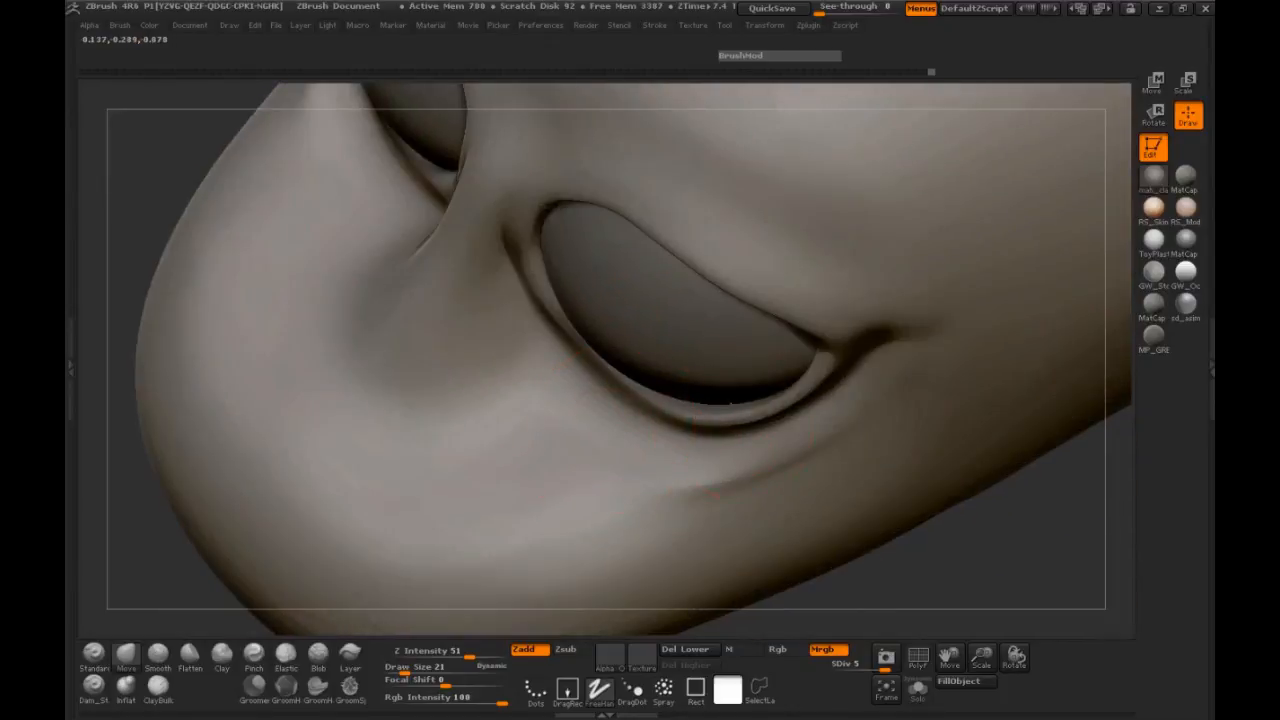
mouse_move(163, 226)
left_mouse_down()
mouse_move(529, 260)
mouse_move(337, 229)
mouse_move(509, 414)
left_mouse_up()
Smooth the eyelids' outer lower rim and fit the rims around the eyeballs using the Move brush at Draw Size 12
key("space")
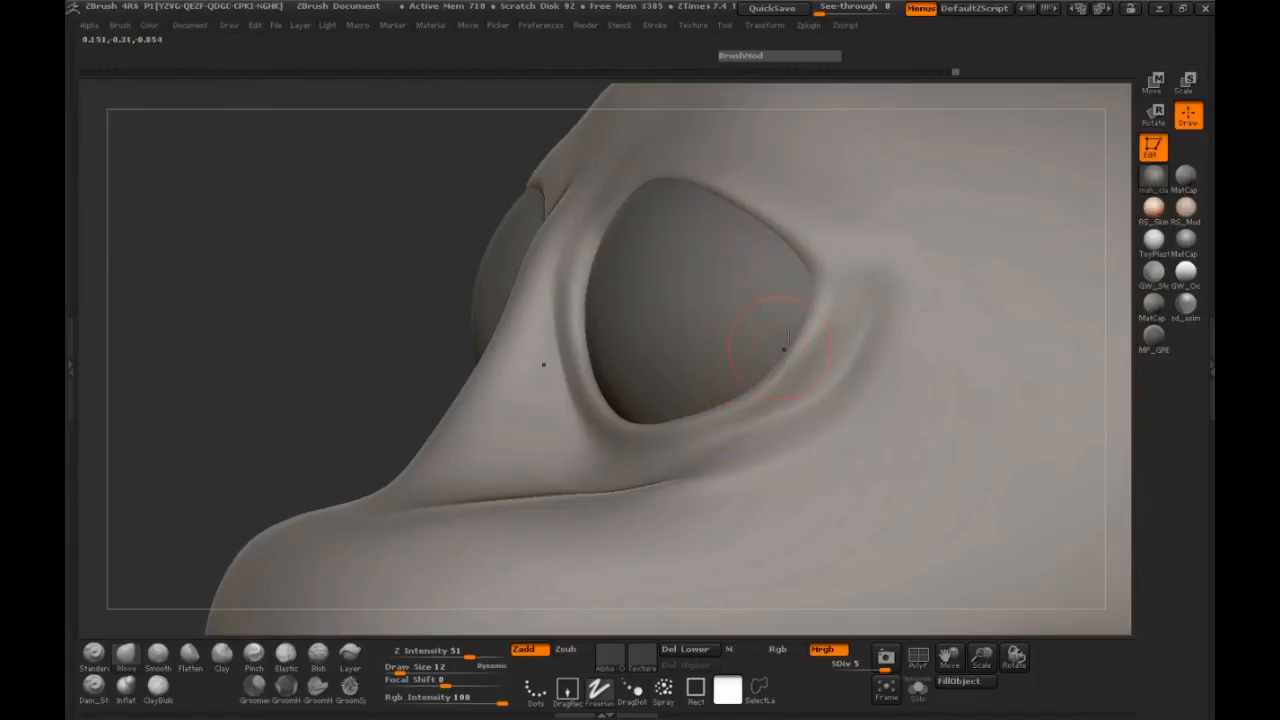
left_click_drag(764, 374, 808, 325, "shift")
left_click_drag(475, 370, 357, 348, "shift")
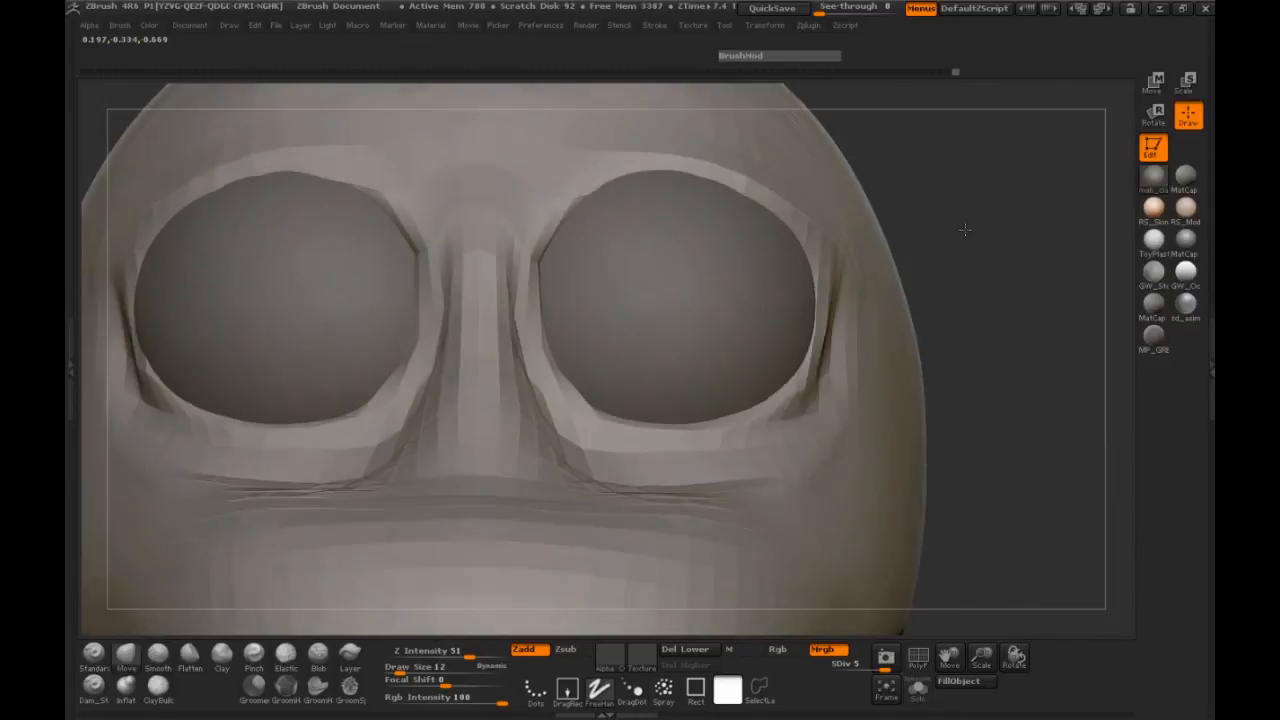
left_click_drag(965, 232, 700, 251)
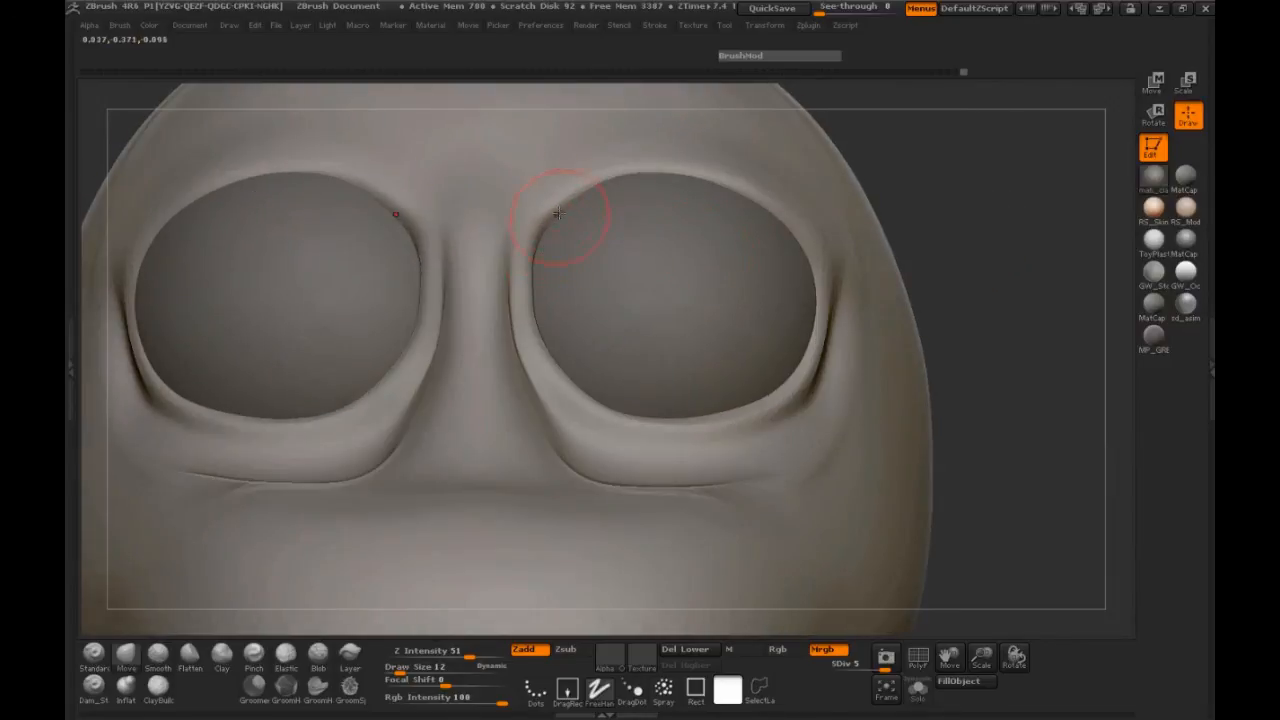
Adjust the eyelid profile and its upper outer edge from the side using the Move brush at Draw Size 21
mouse_move(982, 169)
left_mouse_down()
mouse_move(276, 240)
mouse_move(674, 323)
mouse_move(706, 350)
left_mouse_up()
key("space")
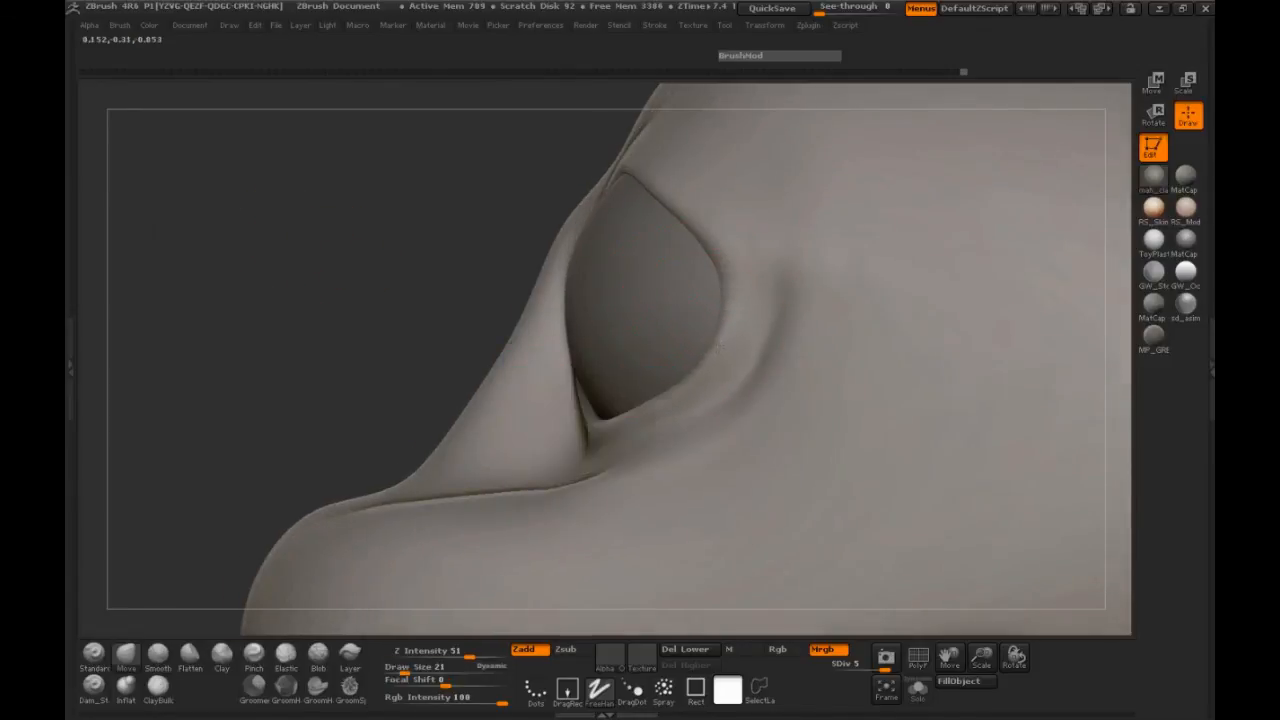
left_click_drag(457, 334, 451, 249)
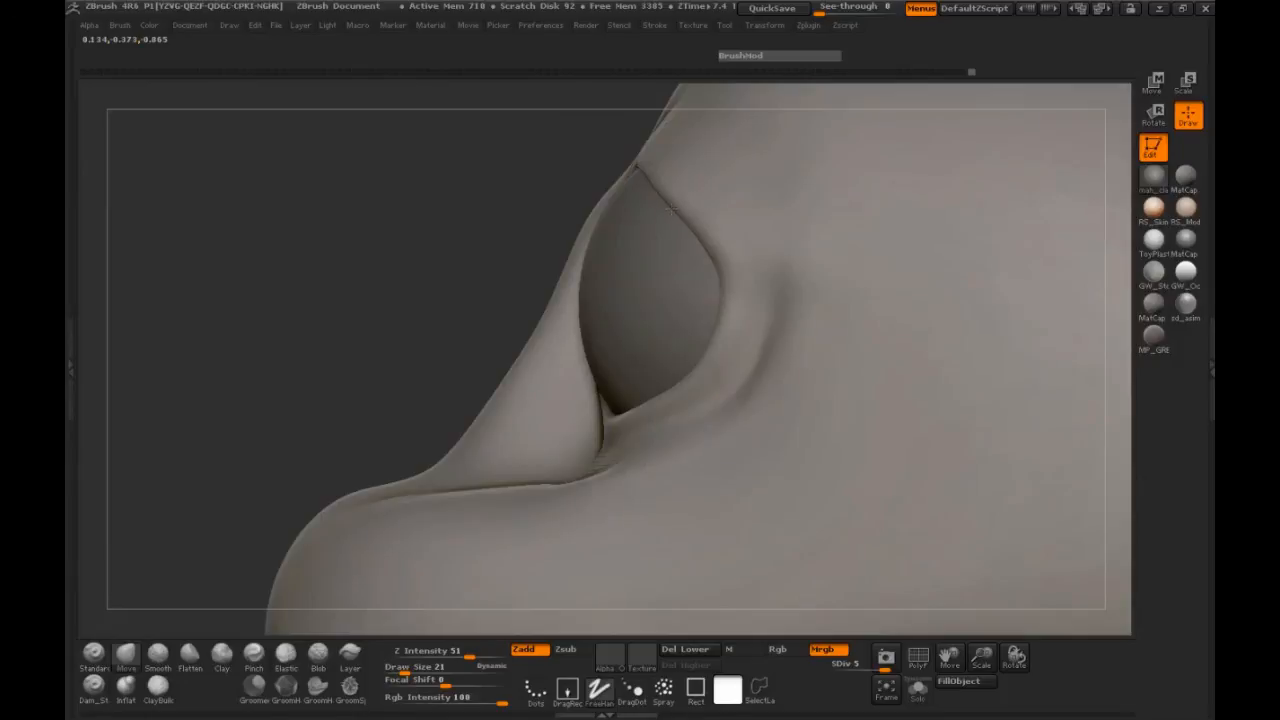
left_click_drag(699, 240, 698, 252)
Fine-tune the eyelid edge against the eyeball using the Move brush at Draw Size 11
key("space")
left_click_drag(480, 289, 726, 255)
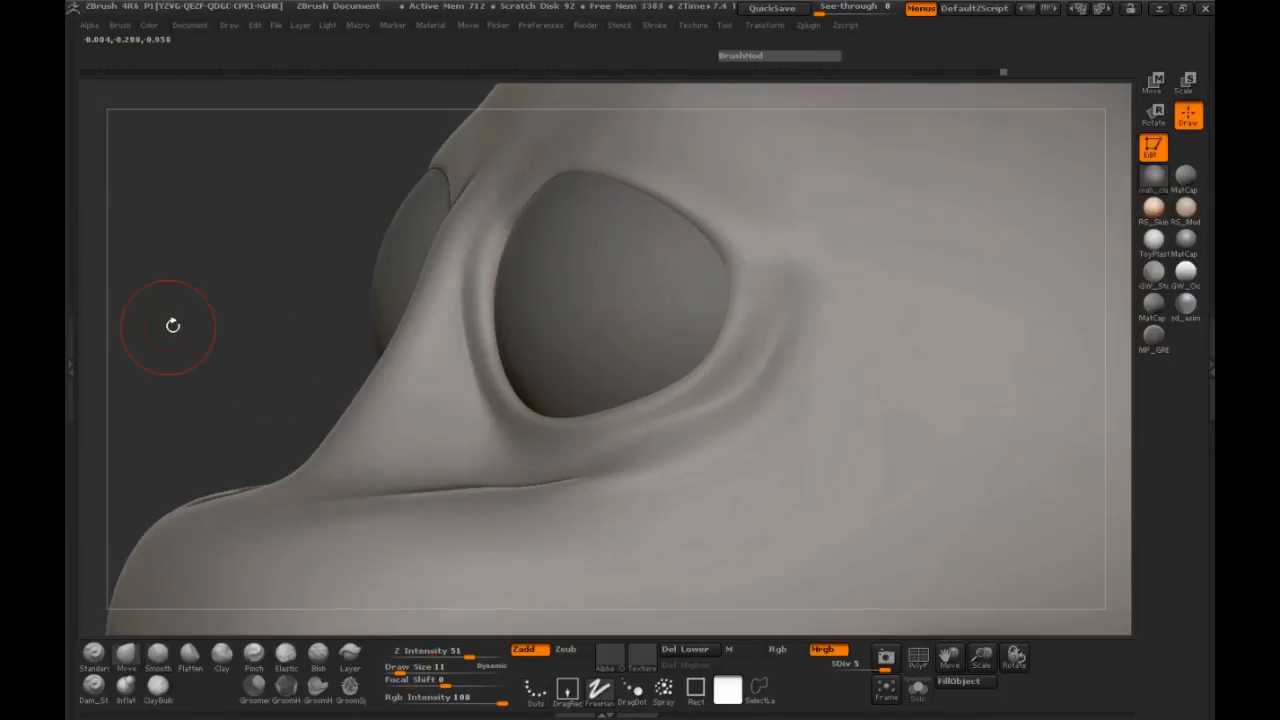
left_click_drag(171, 323, 950, 250)
Try to nudge the inner and lower inner eyelid rims with the Move brush, and undo both strokes
left_click_drag(441, 299, 433, 306)
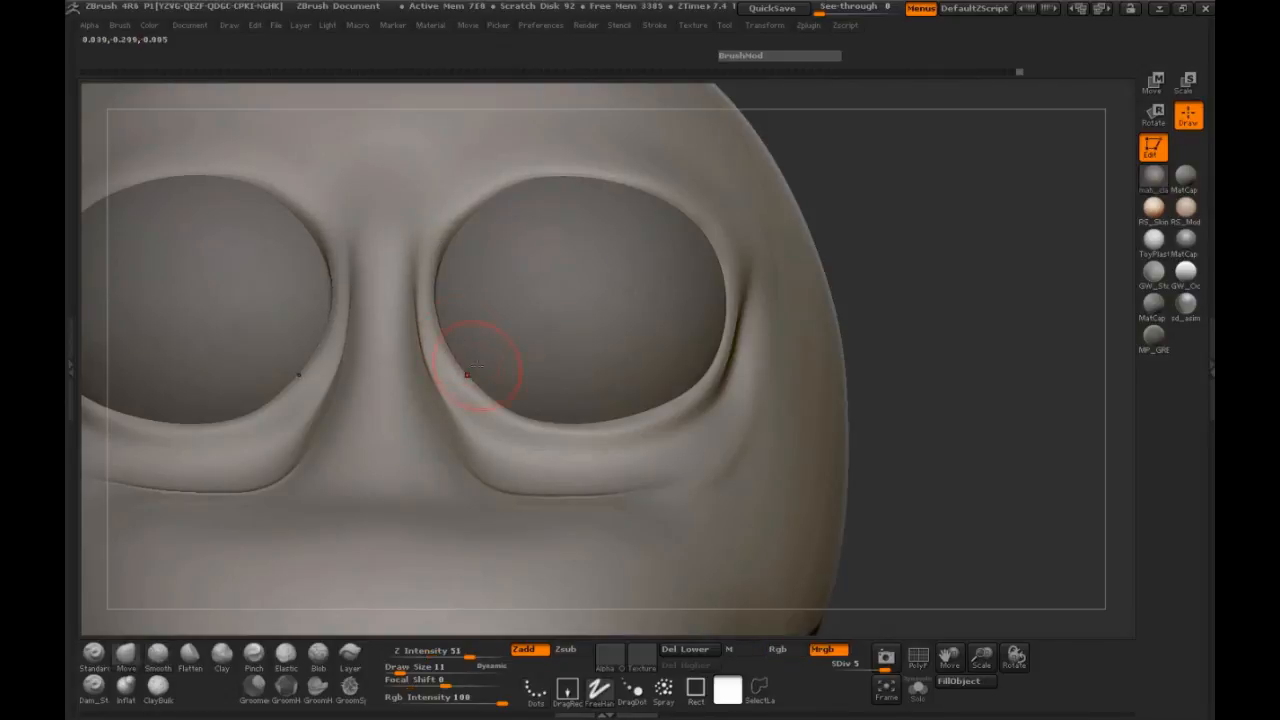
left_click_drag(474, 370, 516, 405)
left_click_drag(943, 337, 998, 438)
key("ctrl+z")
key("ctrl+z")
Reshape the middle of the lower eyelids using the Move brush at Draw Size 37
key("space")
left_click_drag(574, 424, 590, 438)
mouse_move(897, 463)
left_mouse_down()
mouse_move(900, 370)
mouse_move(954, 289)
mouse_move(240, 293)
mouse_move(263, 296)
left_mouse_up()
left_click_drag(206, 220, 546, 290)
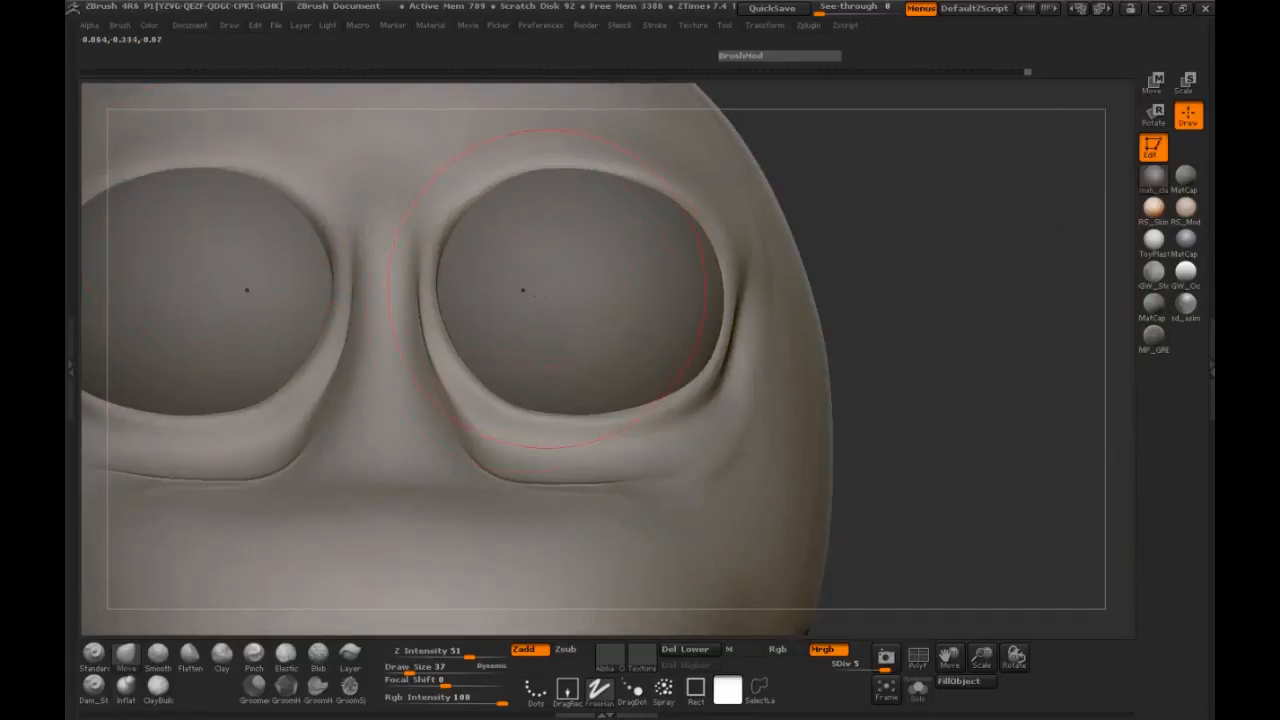
Raise a fine rim along the upper eyelids using the Standard brush at Draw Size 6, Z Intensity 8, and smooth it
left_click(92, 655)
key("space")
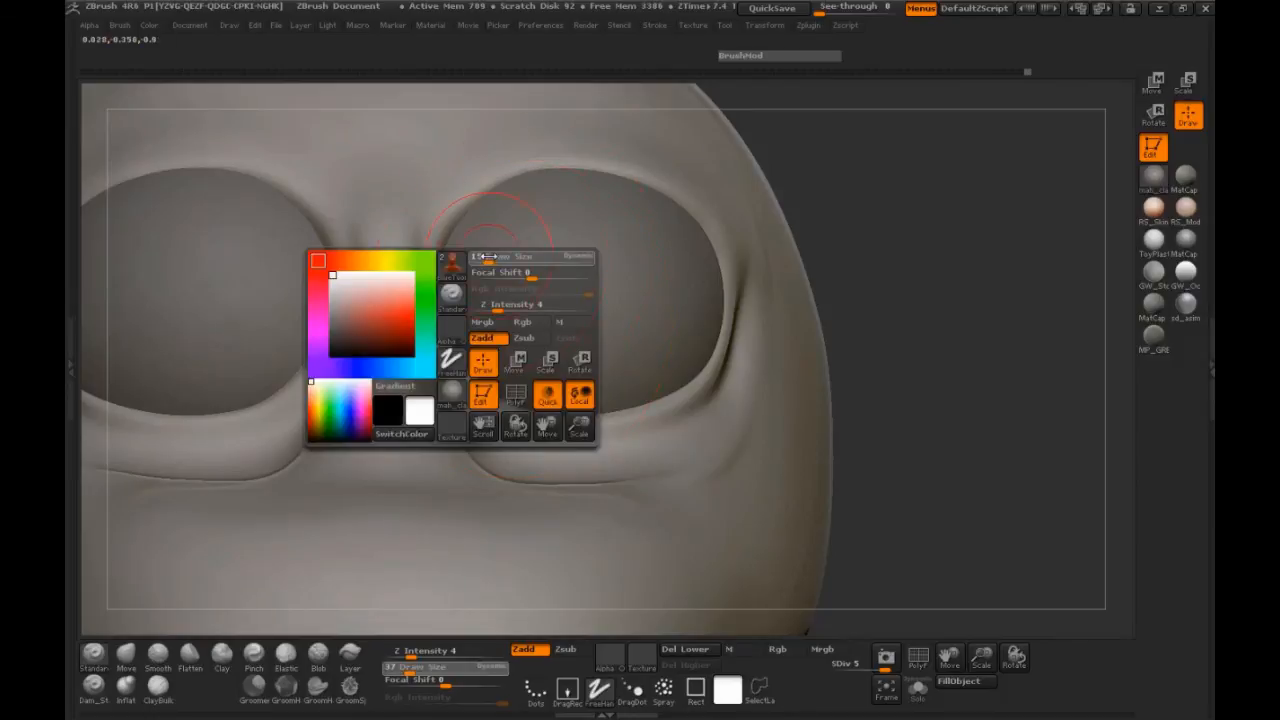
left_click_drag(482, 257, 472, 257)
mouse_move(876, 272)
left_mouse_down()
mouse_move(918, 278)
mouse_move(926, 266)
left_mouse_up()
left_click(411, 651)
type("8")
key("Return")
mouse_move(490, 187)
left_mouse_down()
mouse_move(618, 168)
mouse_move(680, 190)
mouse_move(706, 216)
left_mouse_up()
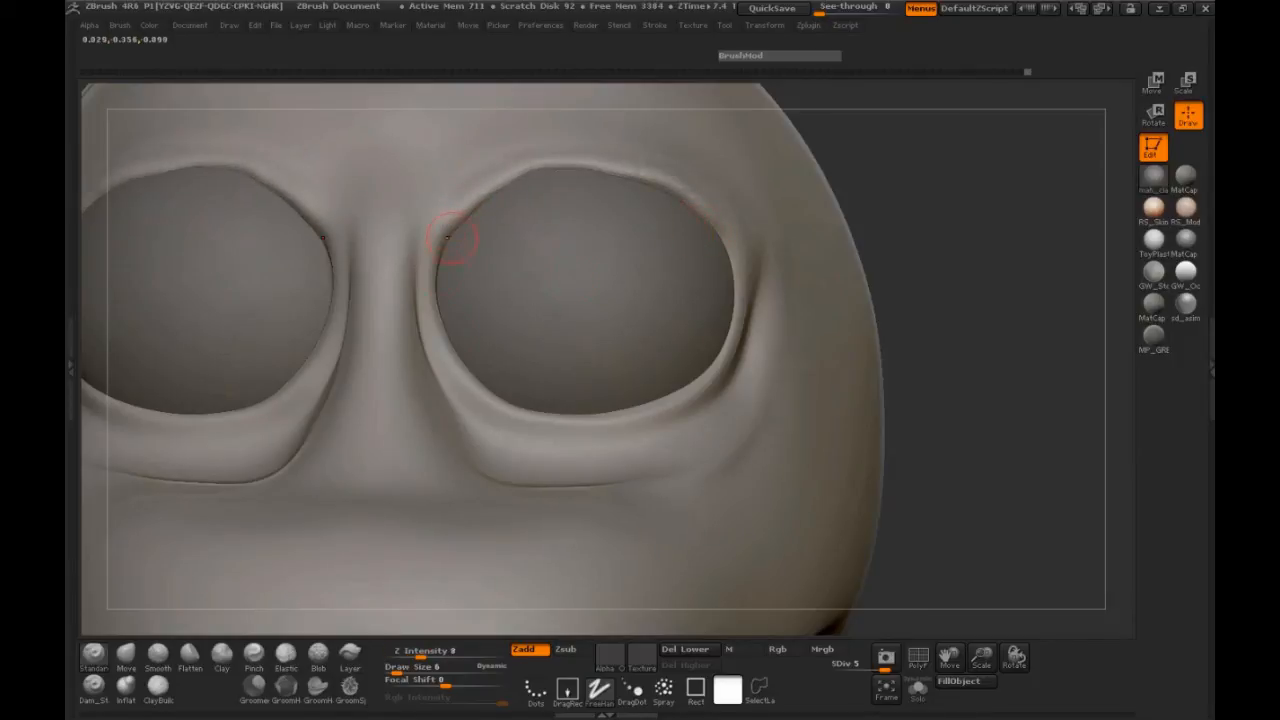
mouse_move(435, 292)
left_mouse_down()
mouse_move(468, 398)
mouse_move(515, 428)
mouse_move(696, 390)
mouse_move(741, 330)
left_mouse_up()
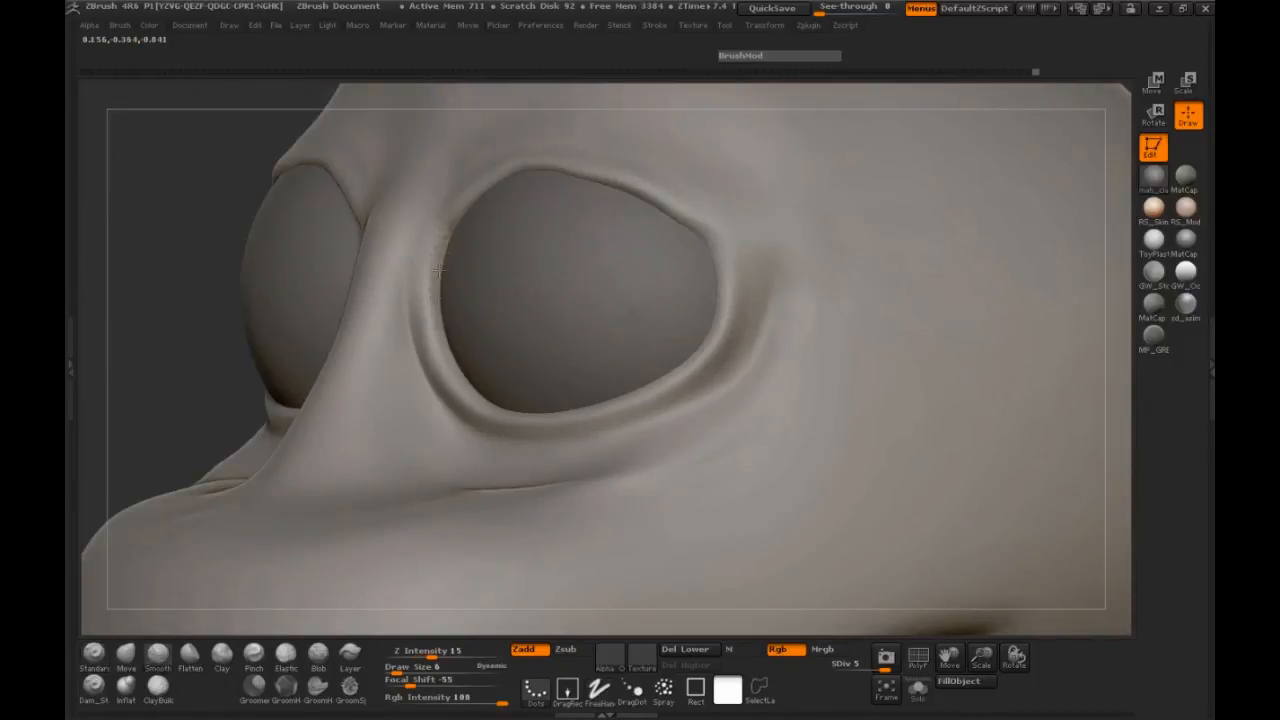
Smooth the inner, upper and outer eyelid rims around the eyeballs with the Smooth brush at Draw Size 6
mouse_move(441, 348)
left_mouse_down("shift")
mouse_move(449, 229)
mouse_move(438, 304)
mouse_move(464, 376)
left_mouse_up("shift")
key("shift")
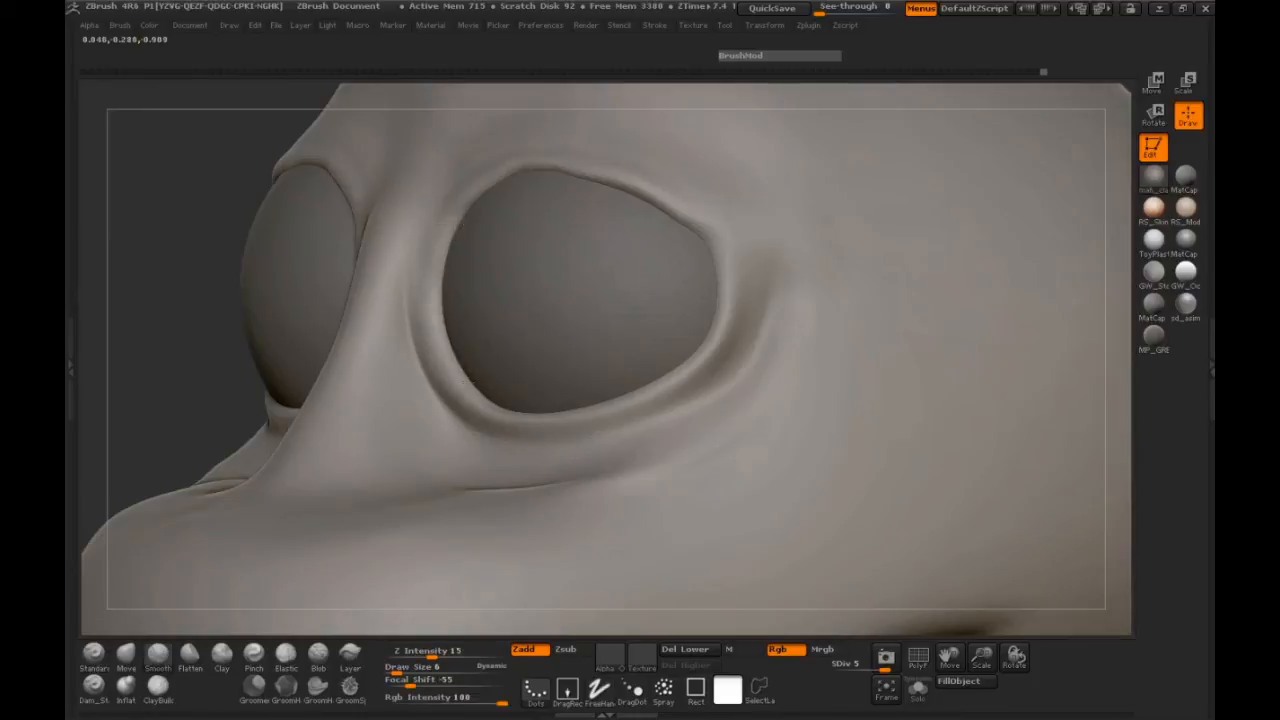
left_click_drag(177, 343, 249, 331, "shift")
key("shift")
mouse_move(498, 170)
left_mouse_down("shift")
mouse_move(456, 203)
mouse_move(537, 170)
left_mouse_up("shift")
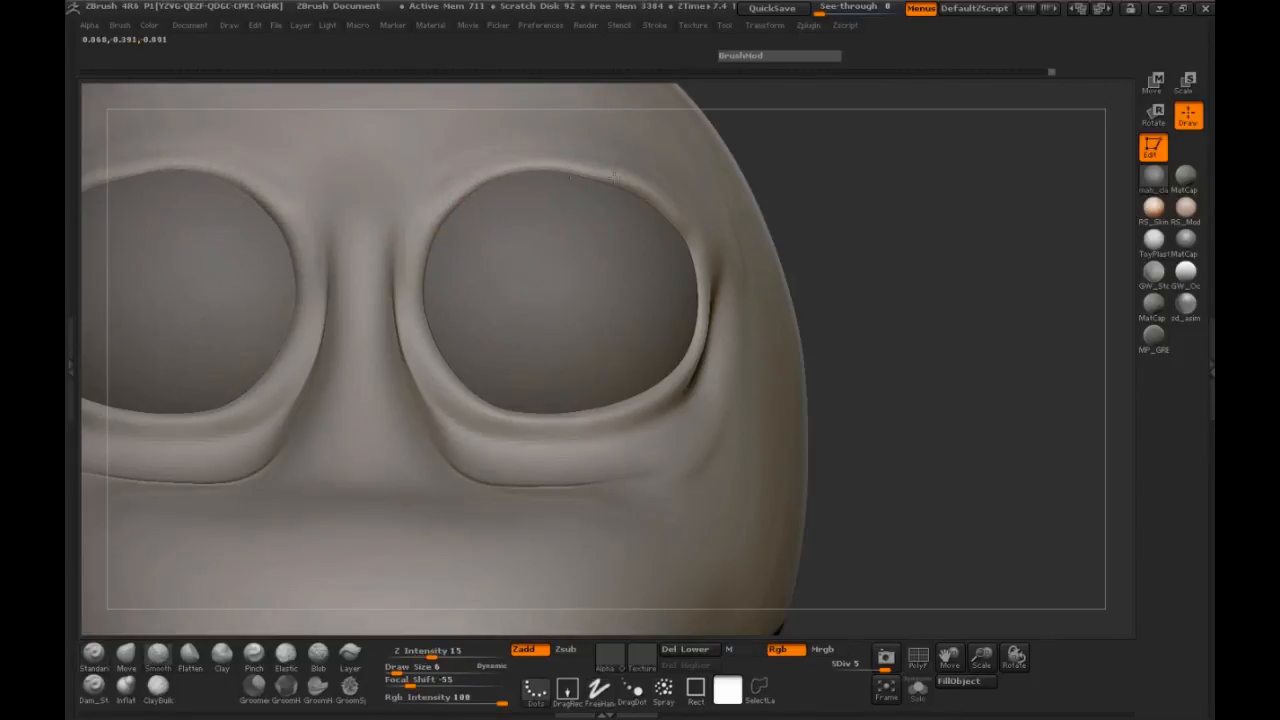
left_click_drag(880, 255, 710, 238)
left_click_drag(637, 197, 700, 229, "shift")
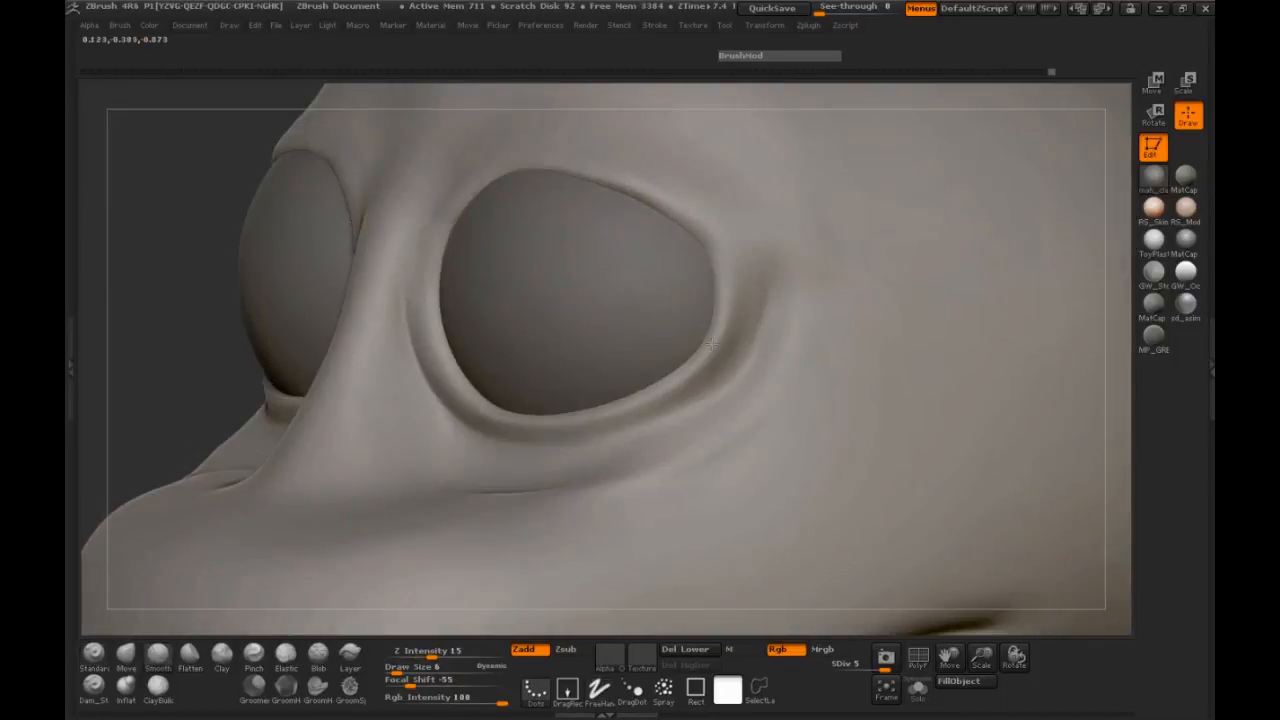
left_click_drag(193, 325, 420, 314)
left_click_drag(956, 267, 878, 326)
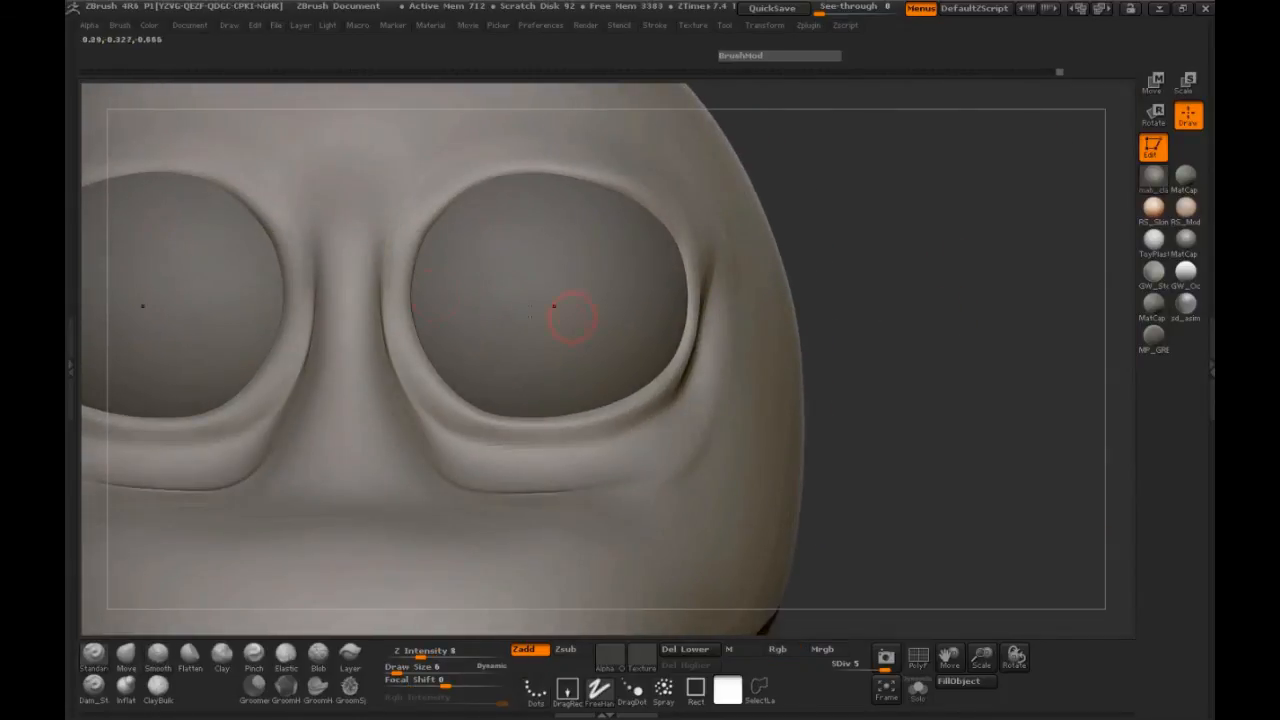
Build up the skin between the inner eyelid rims and nose bridge with the Standard brush, Draw Size 11 and Z Intensity 2
key("space")
left_click_drag(380, 261, 386, 372)
left_click_drag(915, 352, 763, 354)
left_click_drag(345, 238, 337, 356)
left_click_drag(119, 385, 152, 386)
left_click(408, 652)
left_click_drag(408, 652, 404, 652)
left_click_drag(366, 210, 363, 236)
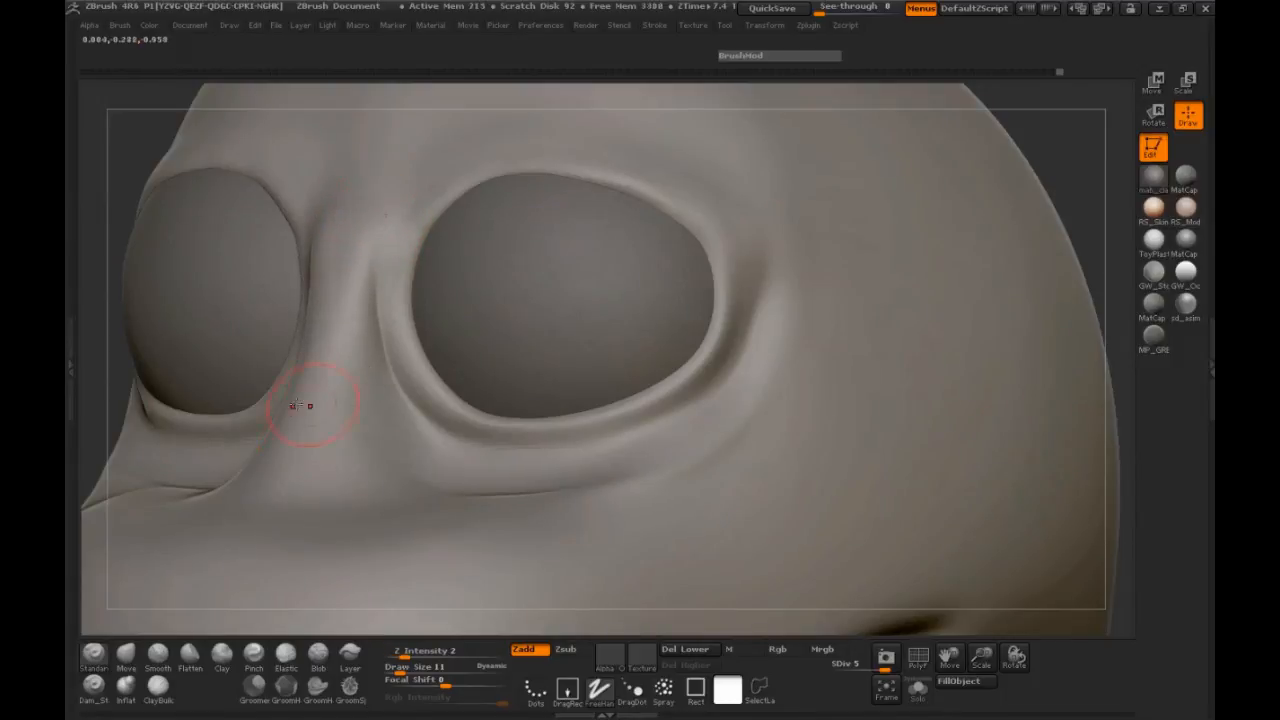
Refine the upper eyelid rims with a light Standard brush stroke at Draw Size 11, Z Intensity 2, and smooth them
left_click_drag(1050, 175, 817, 220)
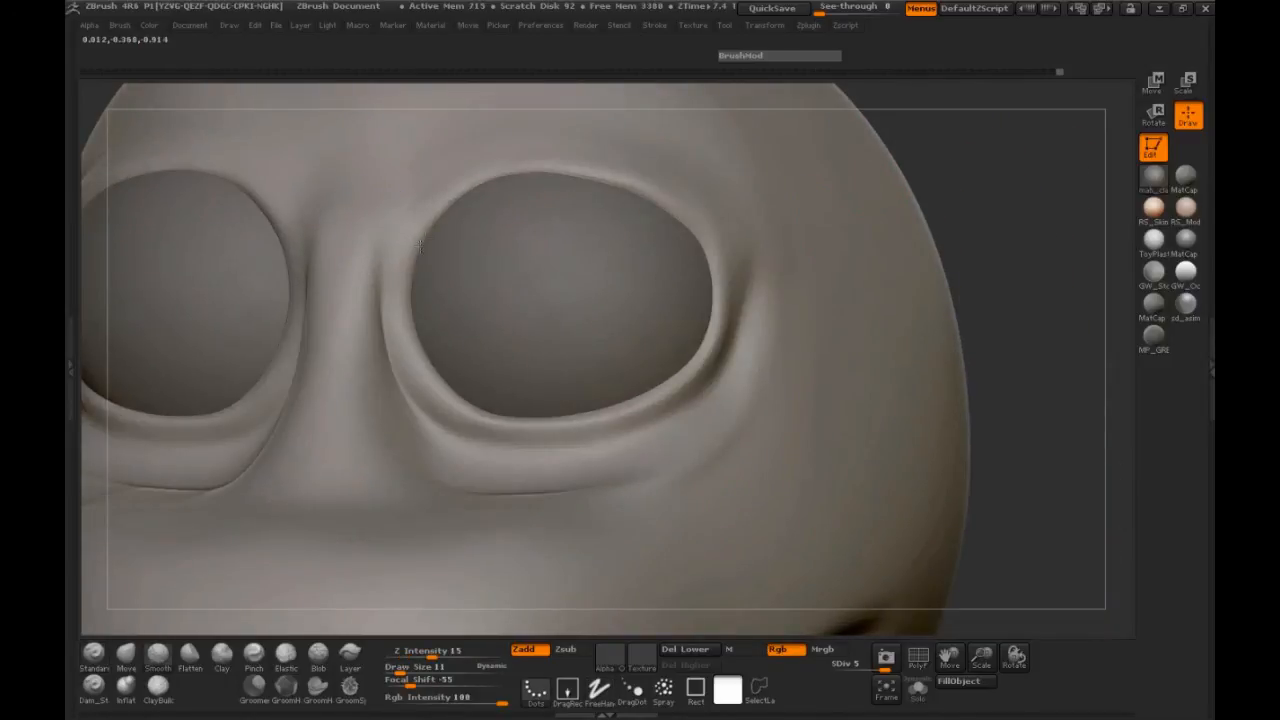
left_click_drag(1016, 199, 558, 244)
left_click_drag(550, 167, 610, 179)
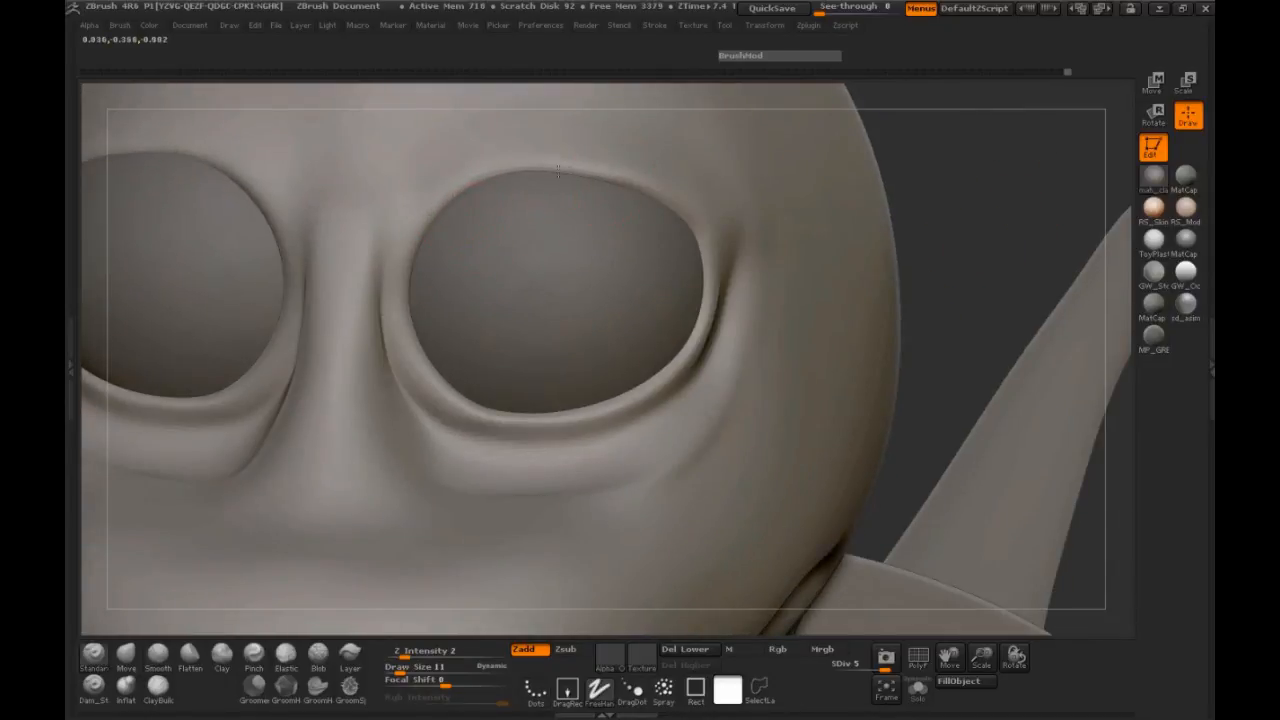
key("shift")
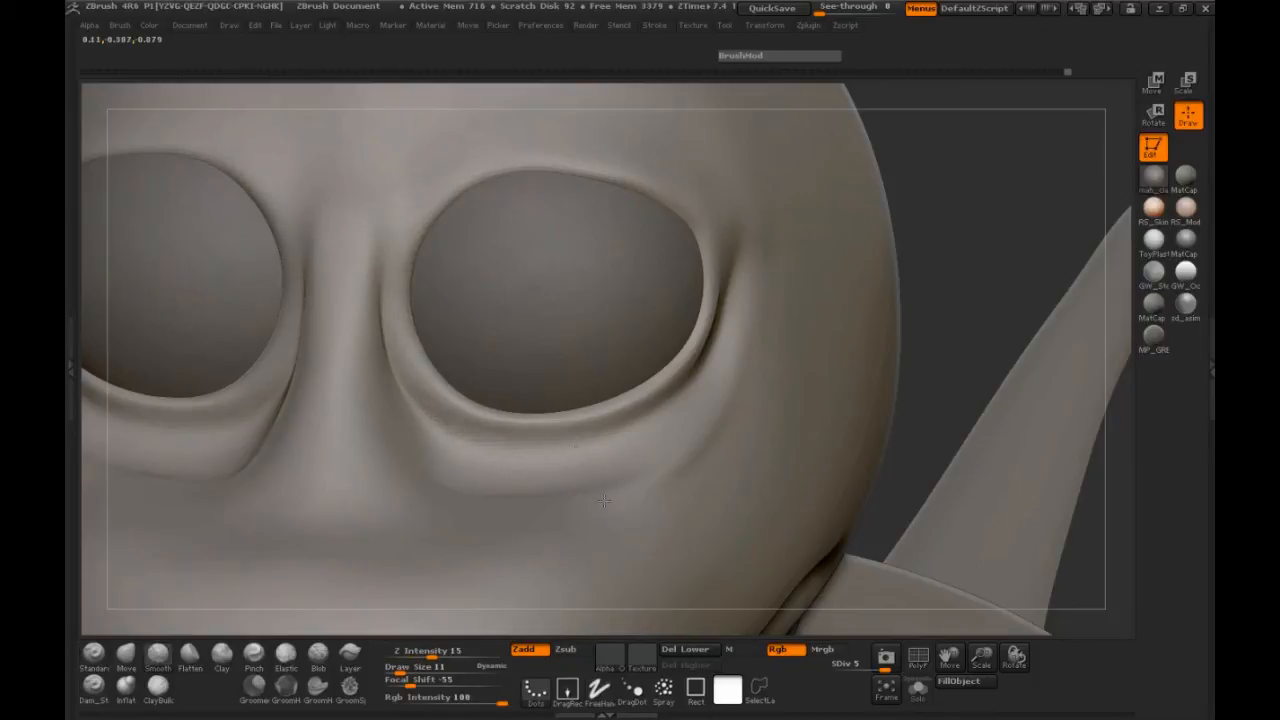
left_click_drag(931, 334, 938, 303)
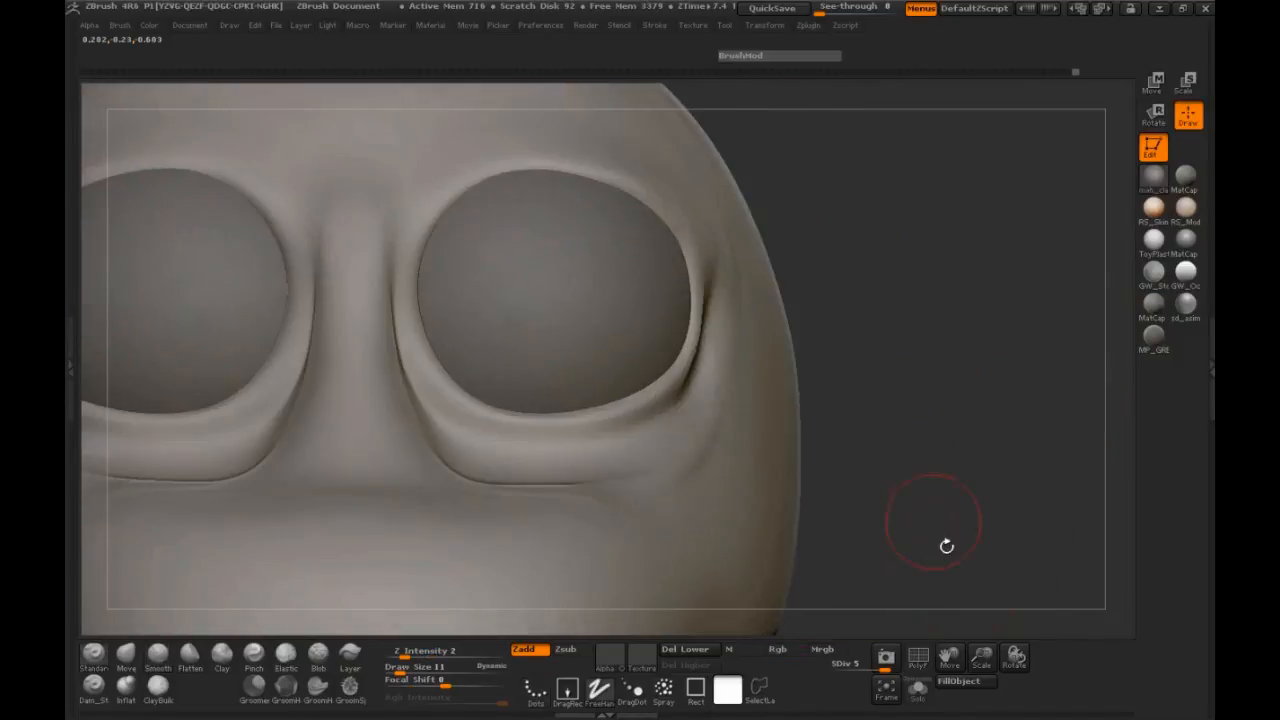
Drop the mesh to subdivision level 2, return to level 3, and soften the area below the eyes at Draw Size 37
left_click_drag(983, 651, 838, 622)
left_click_drag(848, 400, 872, 344)
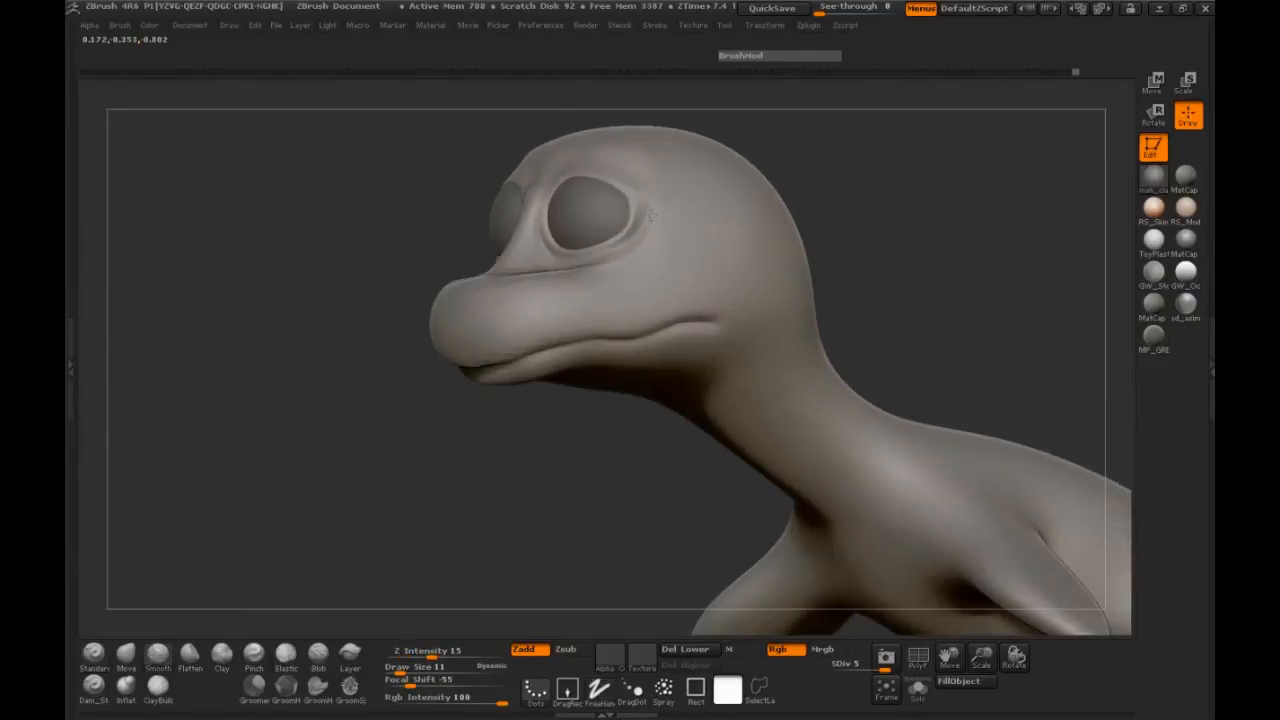
left_click_drag(335, 318, 360, 363)
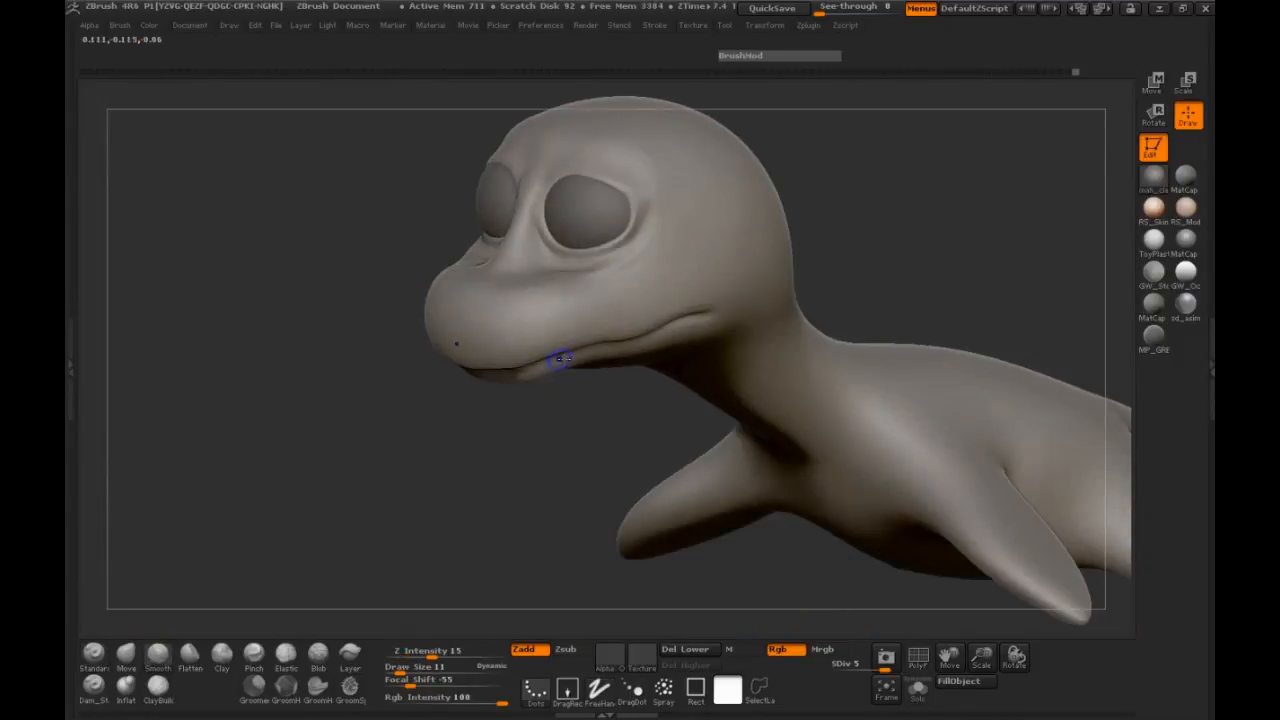
key("shift+d")
key("shift+d")
key("shift+d")
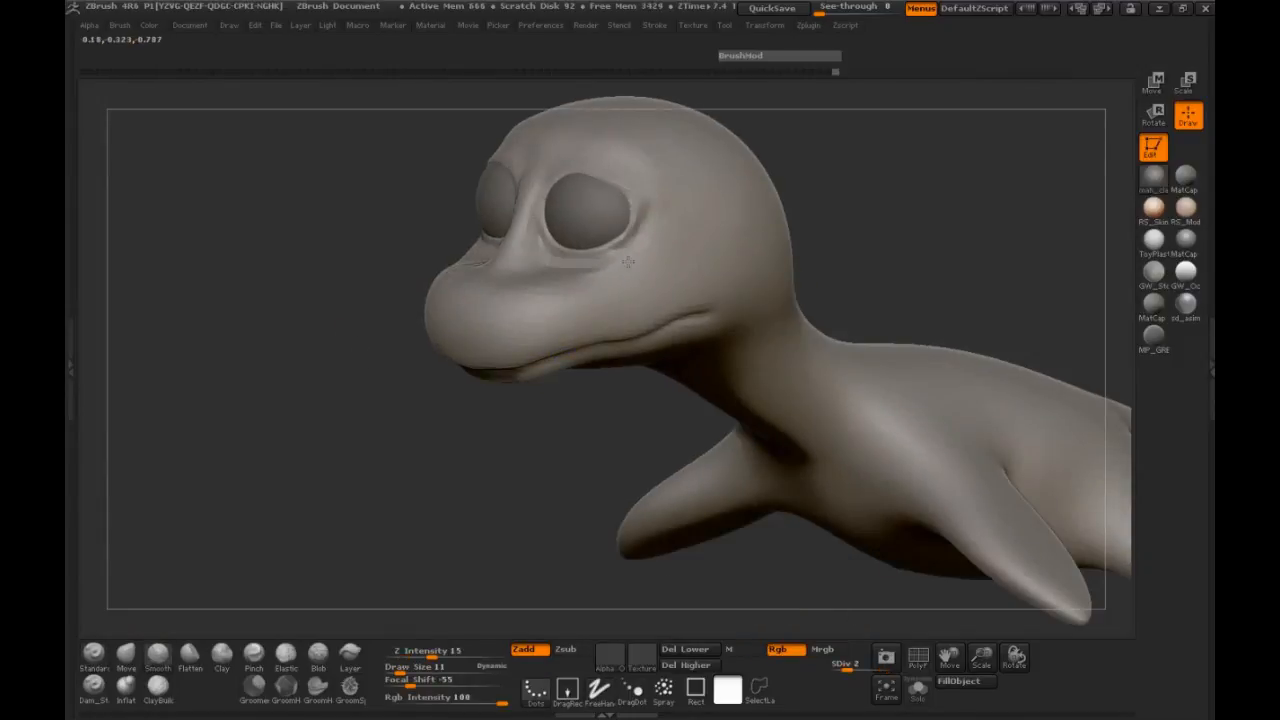
left_click_drag(371, 289, 463, 297)
key("space")
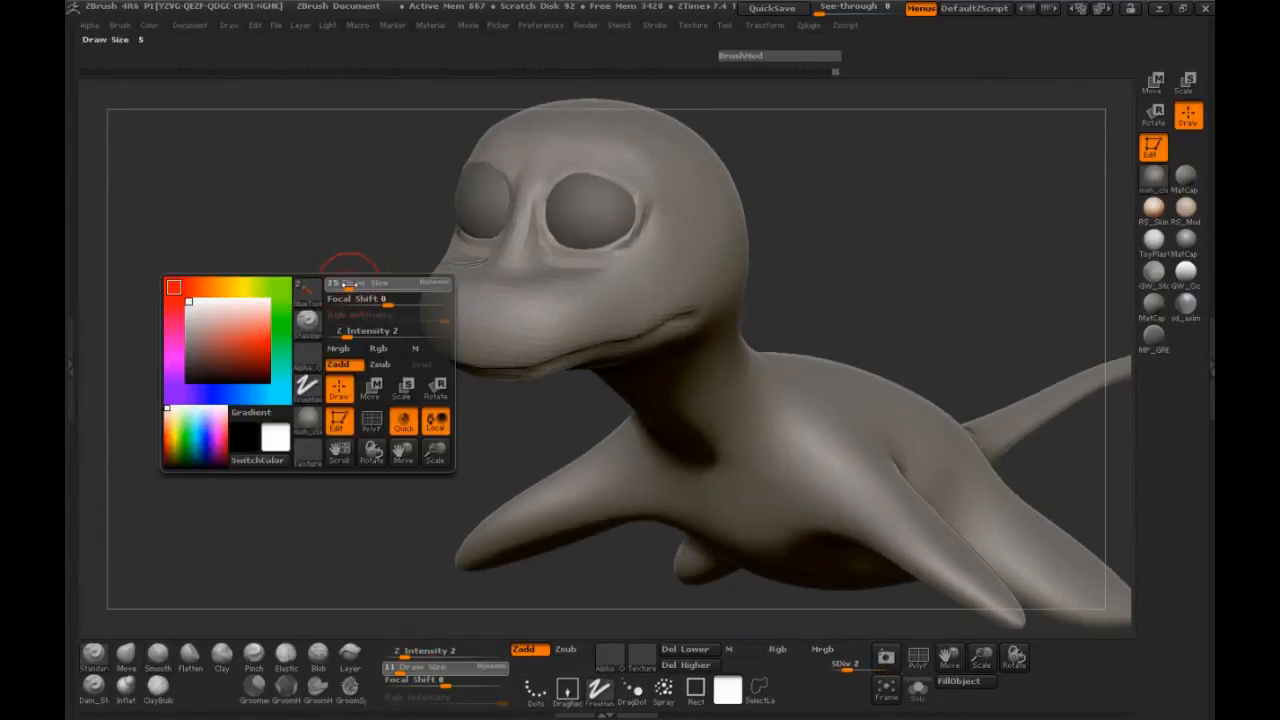
key("d")
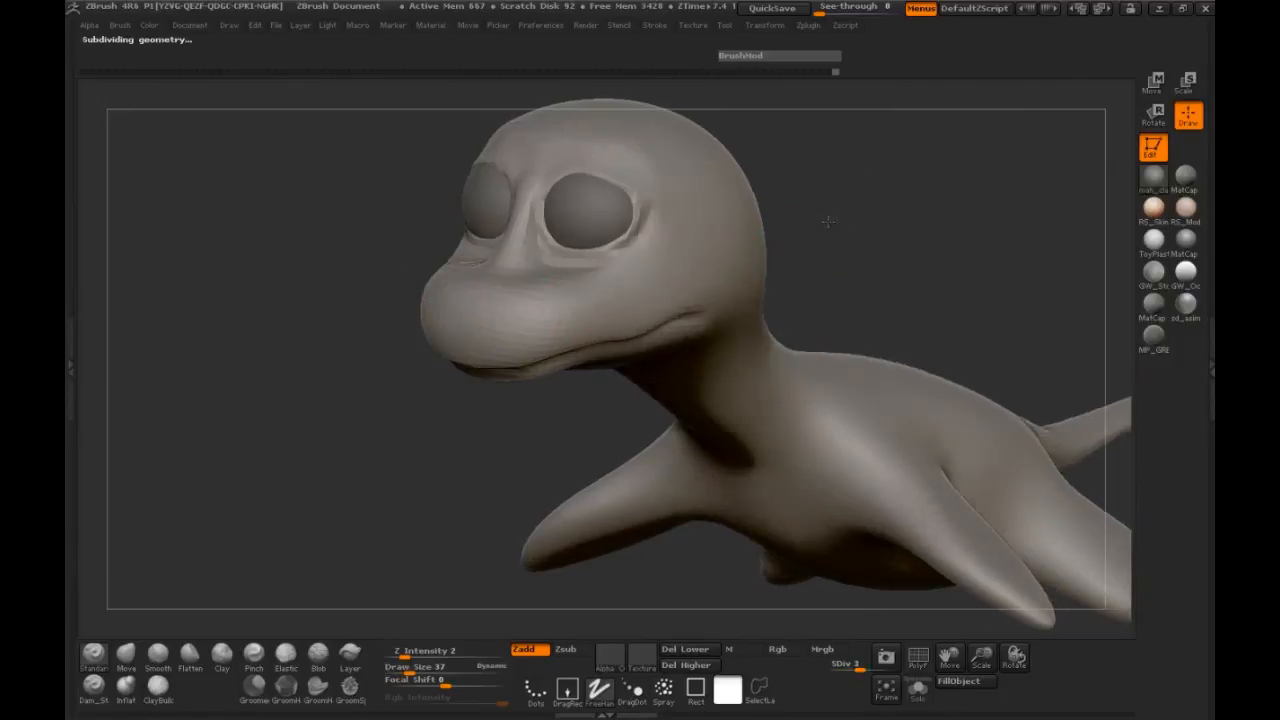
left_click_drag(531, 278, 678, 263)
Smooth the top and sides of the muzzle at subdivision level 4, Draw Size 37, and return to level 5
key("ctrl+d")
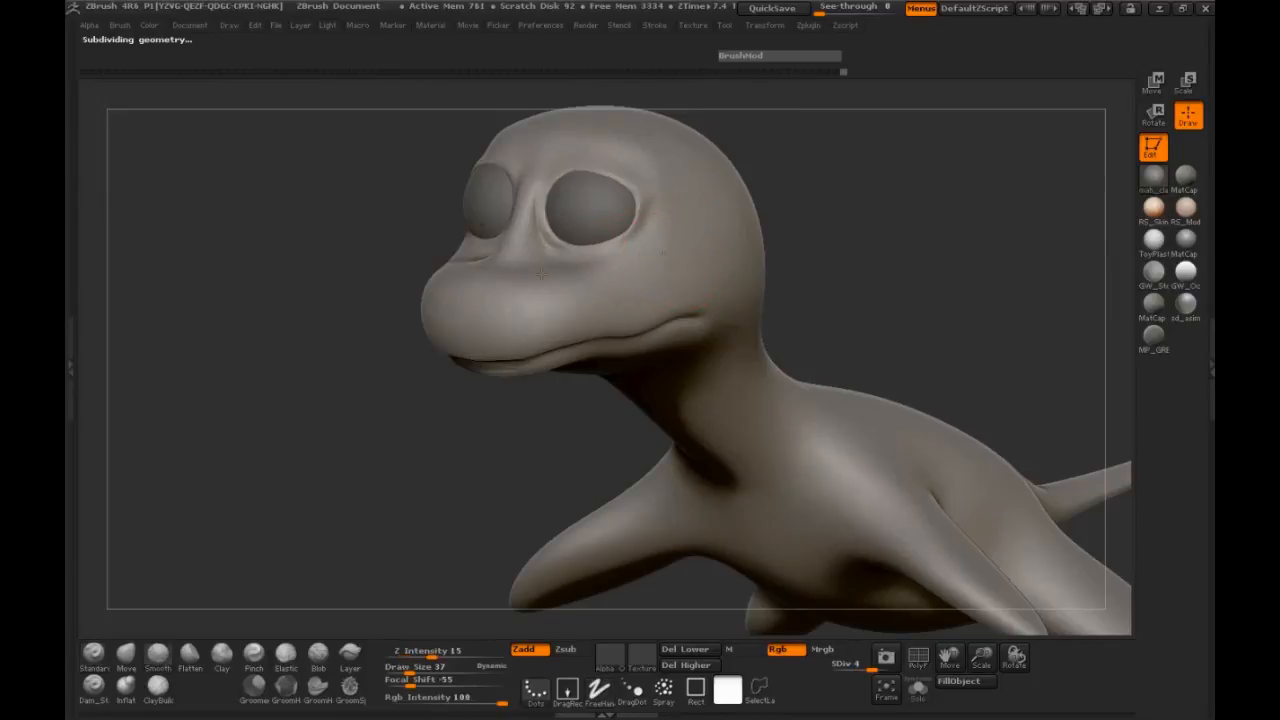
left_click_drag(314, 266, 336, 322)
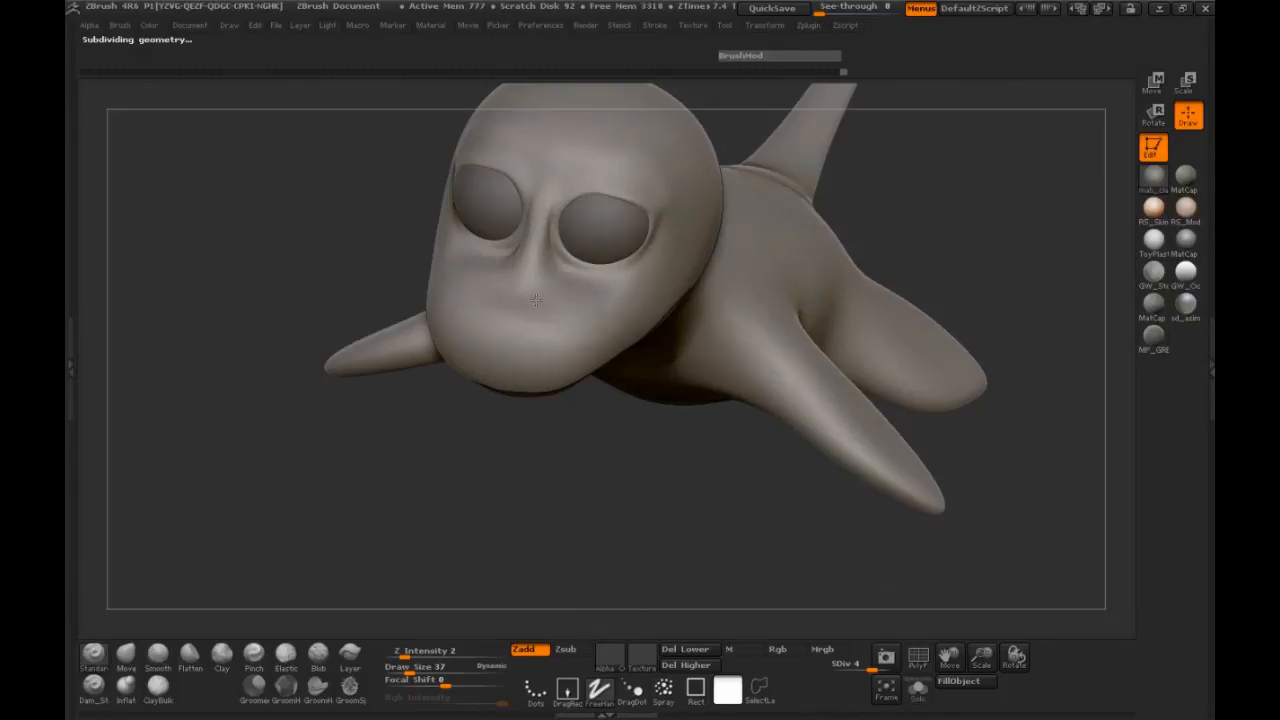
mouse_move(291, 306)
left_mouse_down()
mouse_move(266, 229)
mouse_move(277, 277)
mouse_move(406, 320)
mouse_move(877, 283)
mouse_move(700, 330)
left_mouse_up()
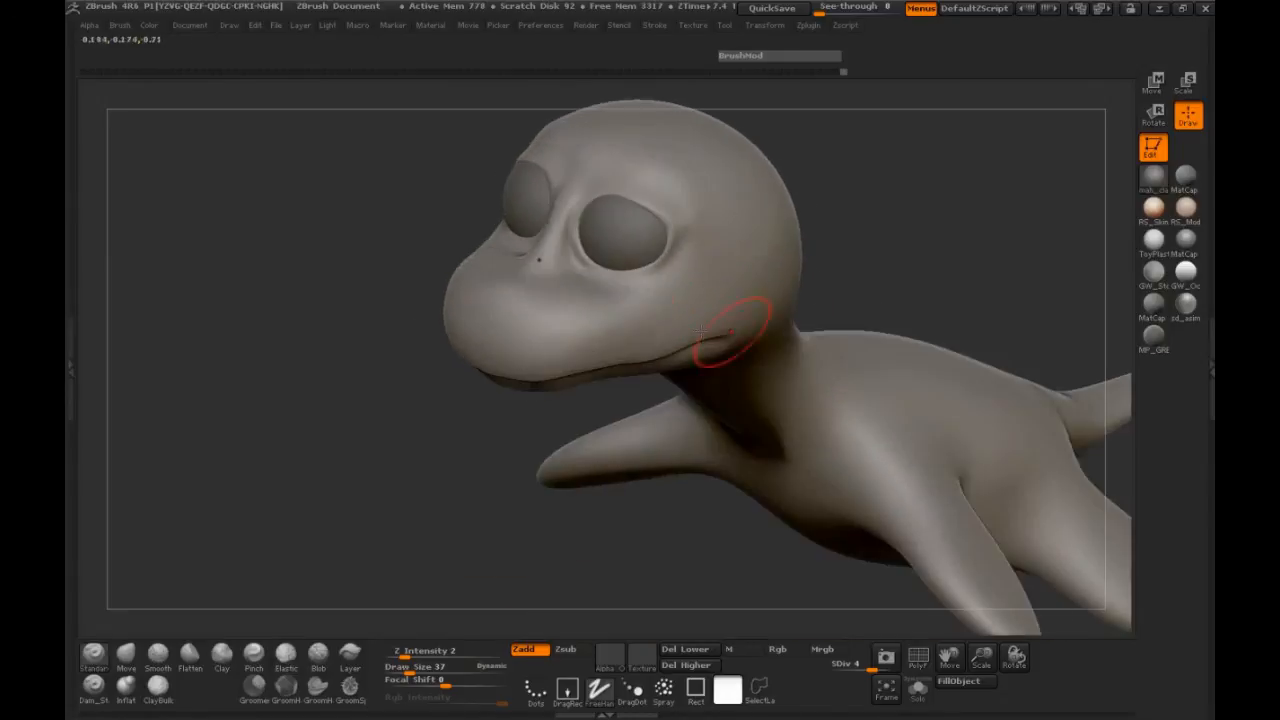
left_click_drag(560, 304, 523, 311, "shift")
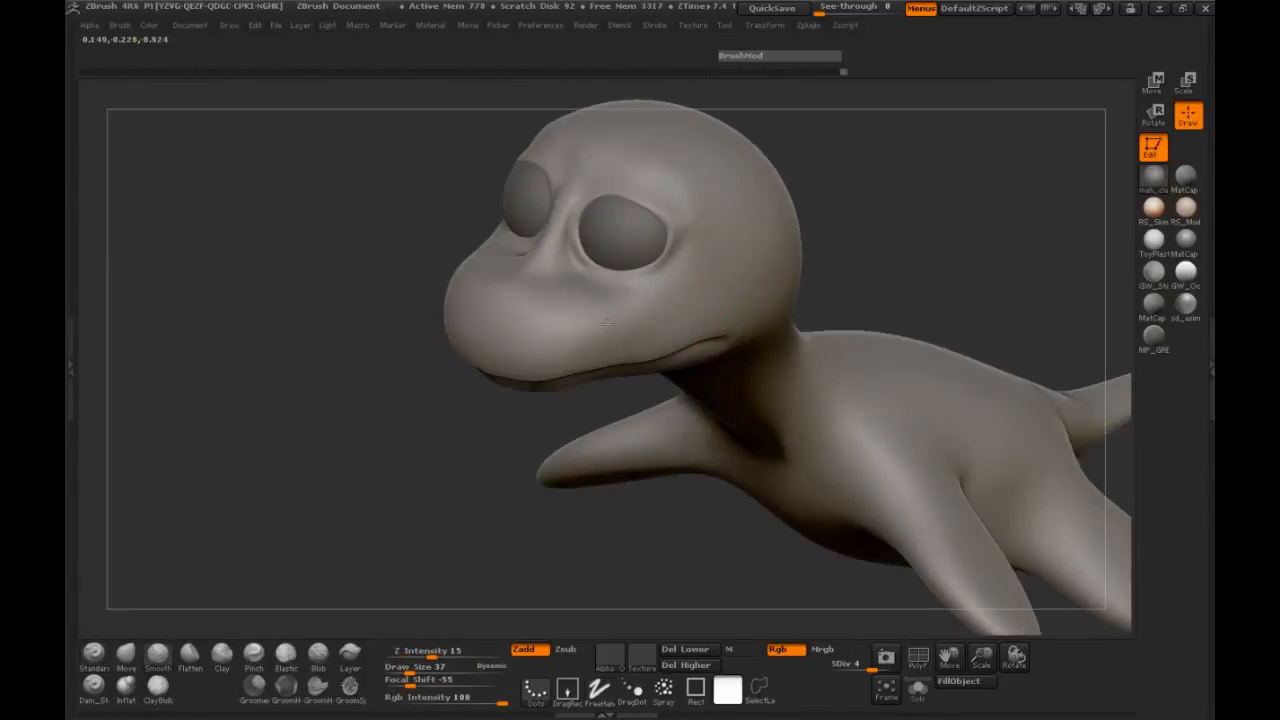
mouse_move(351, 331)
left_mouse_down()
mouse_move(340, 301)
mouse_move(787, 325)
mouse_move(840, 349)
mouse_move(794, 331)
mouse_move(818, 386)
mouse_move(846, 280)
mouse_move(851, 323)
mouse_move(491, 430)
mouse_move(449, 391)
mouse_move(418, 440)
mouse_move(481, 520)
left_mouse_up()
key("ctrl+d")
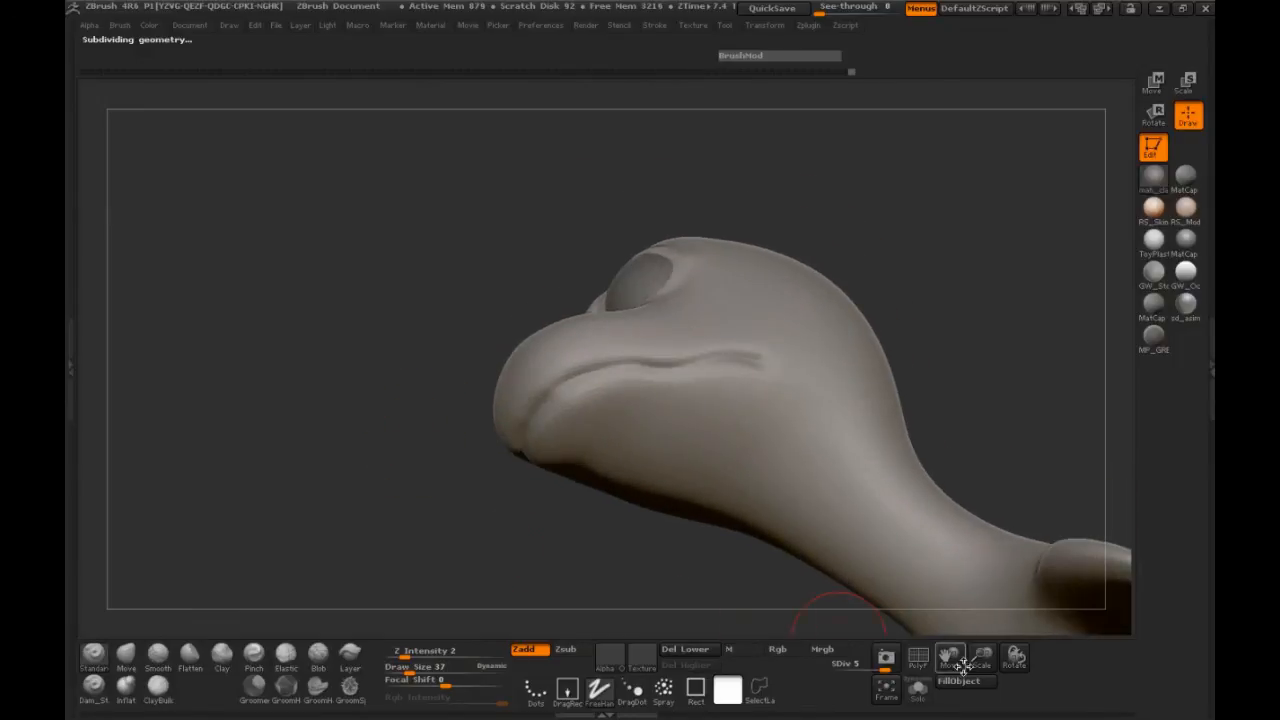
Raise a rounded lower lip along the mouth line with the Standard brush at Draw Size 15, Z Intensity 5, and smooth it
mouse_move(981, 655)
left_mouse_down()
mouse_move(650, 560)
mouse_move(327, 498)
mouse_move(295, 380)
left_mouse_up()
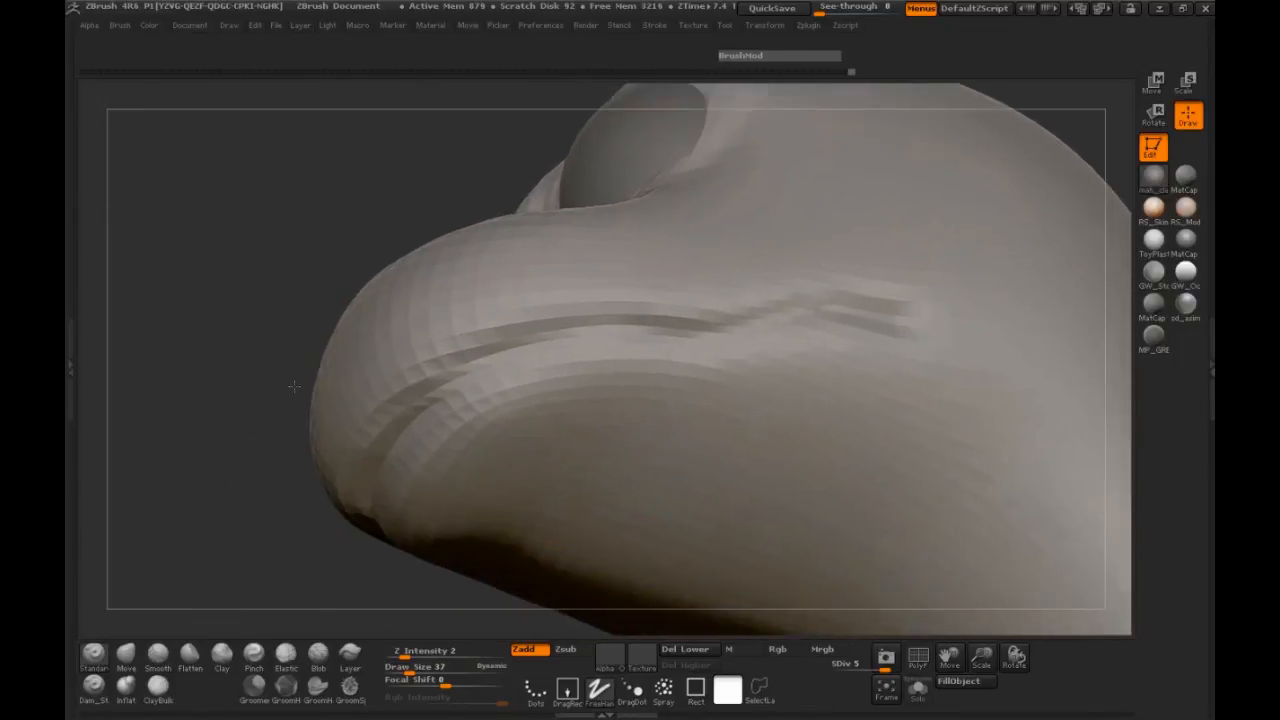
key("space")
left_click_drag(495, 404, 459, 404)
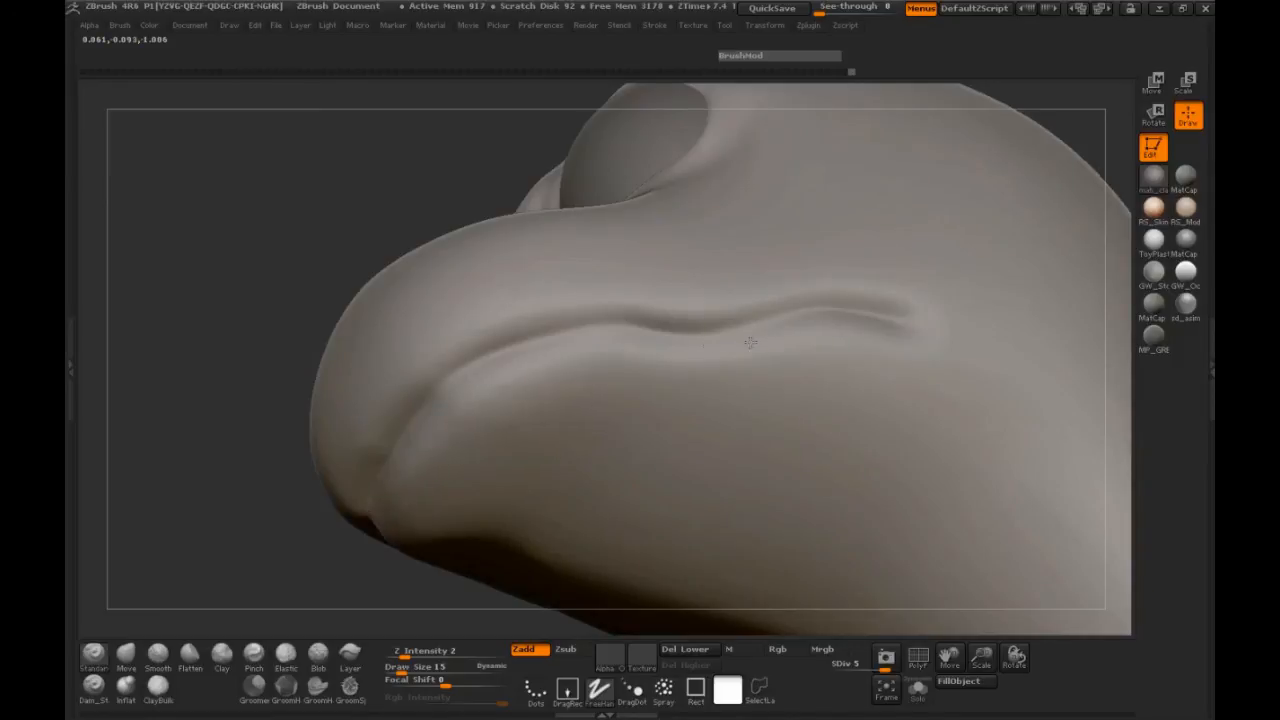
left_click_drag(403, 651, 415, 651)
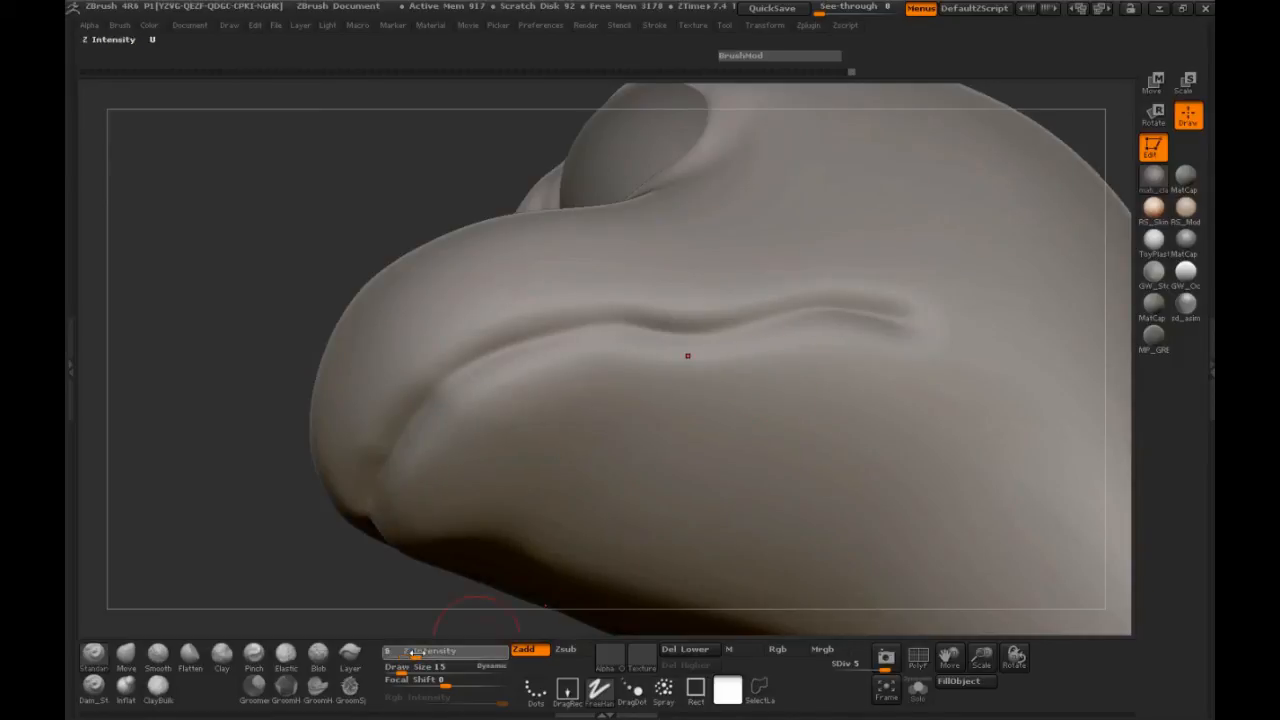
left_click_drag(410, 500, 380, 535)
left_click_drag(608, 352, 722, 350)
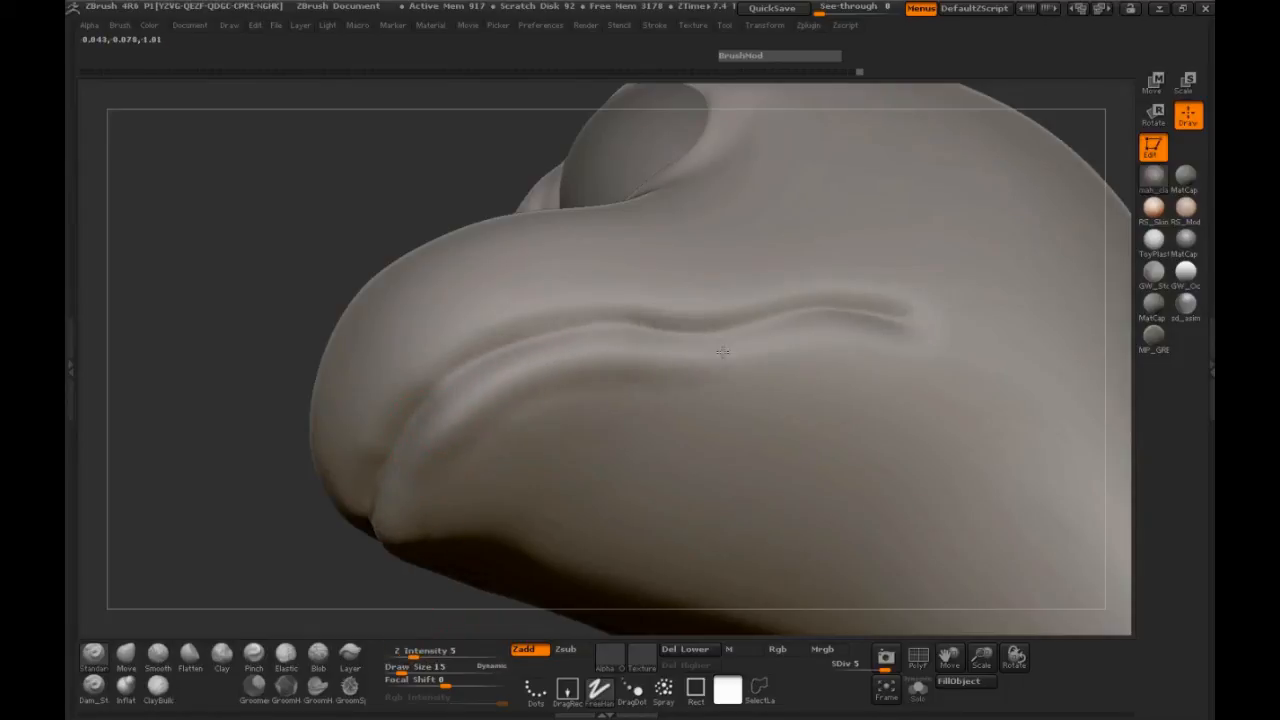
key("shift")
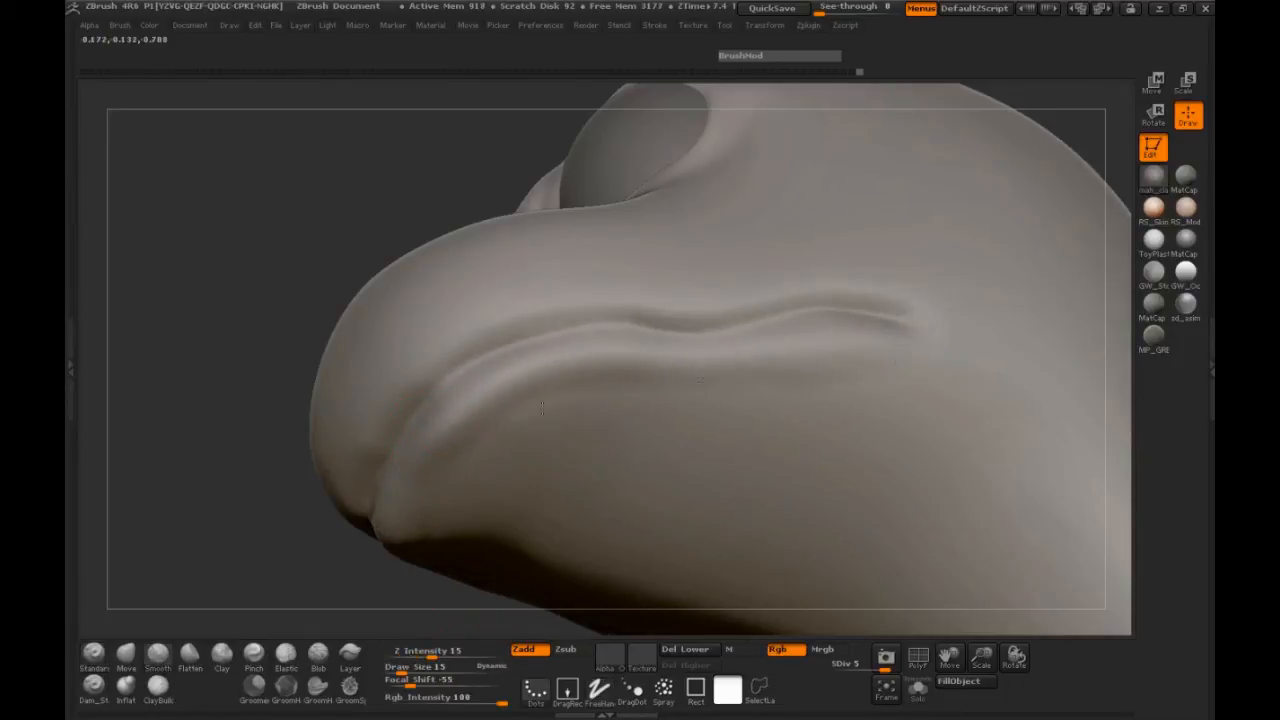
Define the upper lip edge along the mouth line with the Standard brush at Draw Size 8, Z Intensity 5
mouse_move(176, 506)
left_mouse_down()
mouse_move(260, 534)
mouse_move(142, 520)
left_mouse_up()
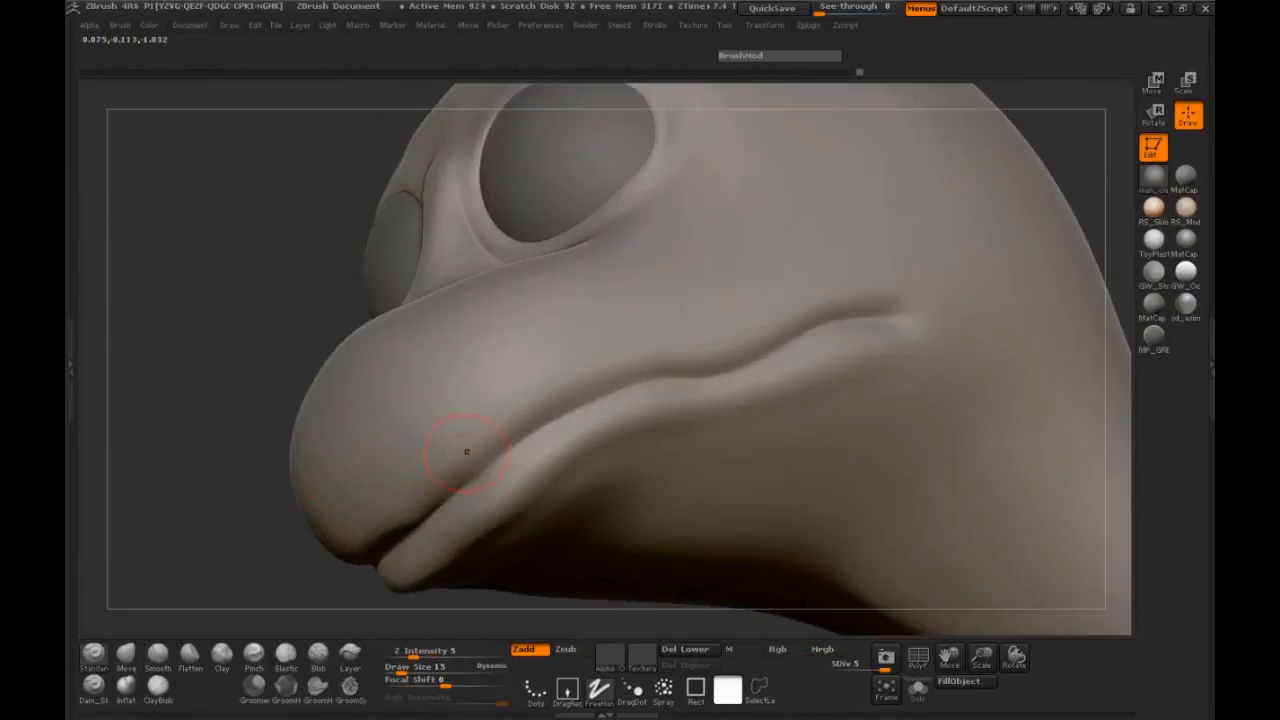
key("space")
left_click(466, 455)
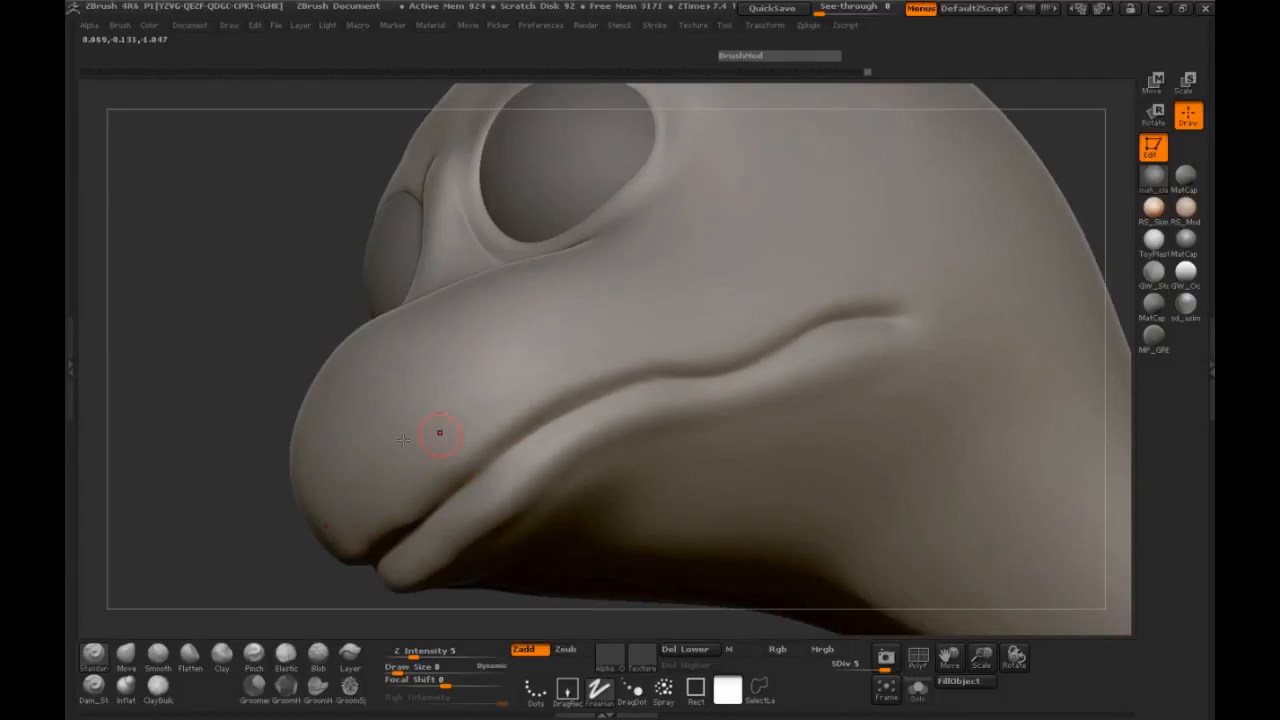
left_click_drag(440, 432, 500, 443)
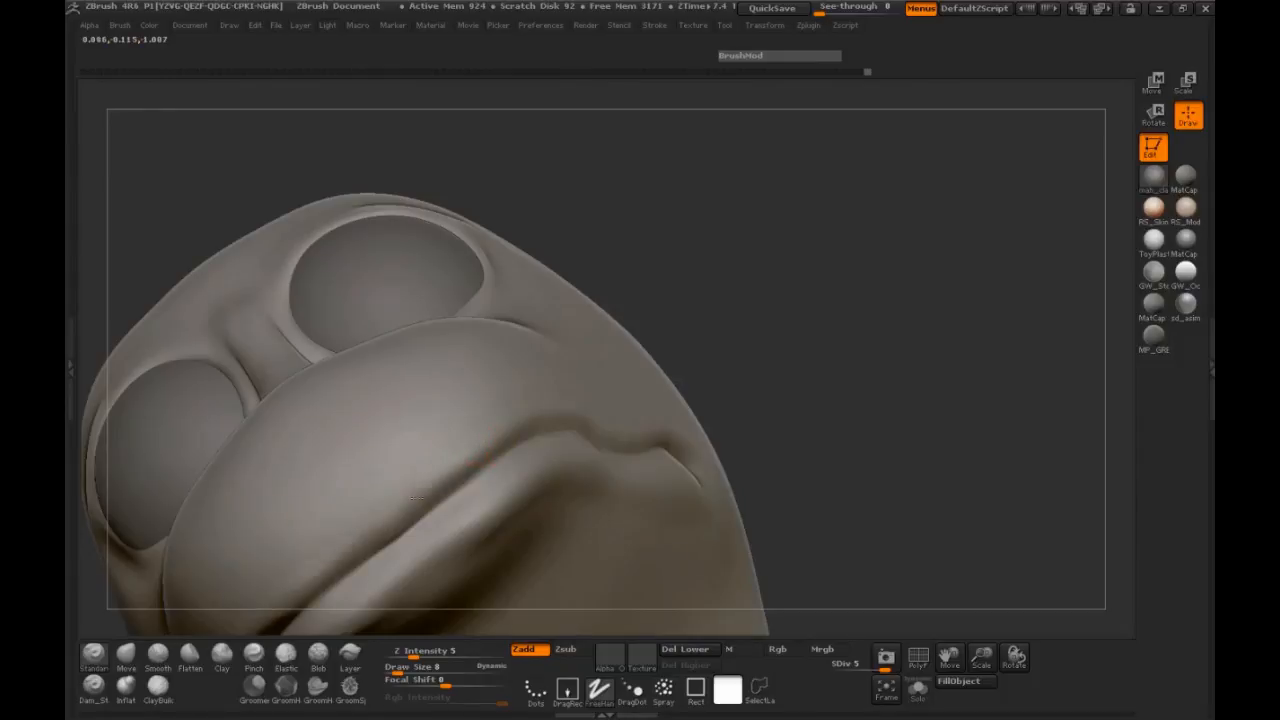
left_click_drag(447, 479, 387, 530)
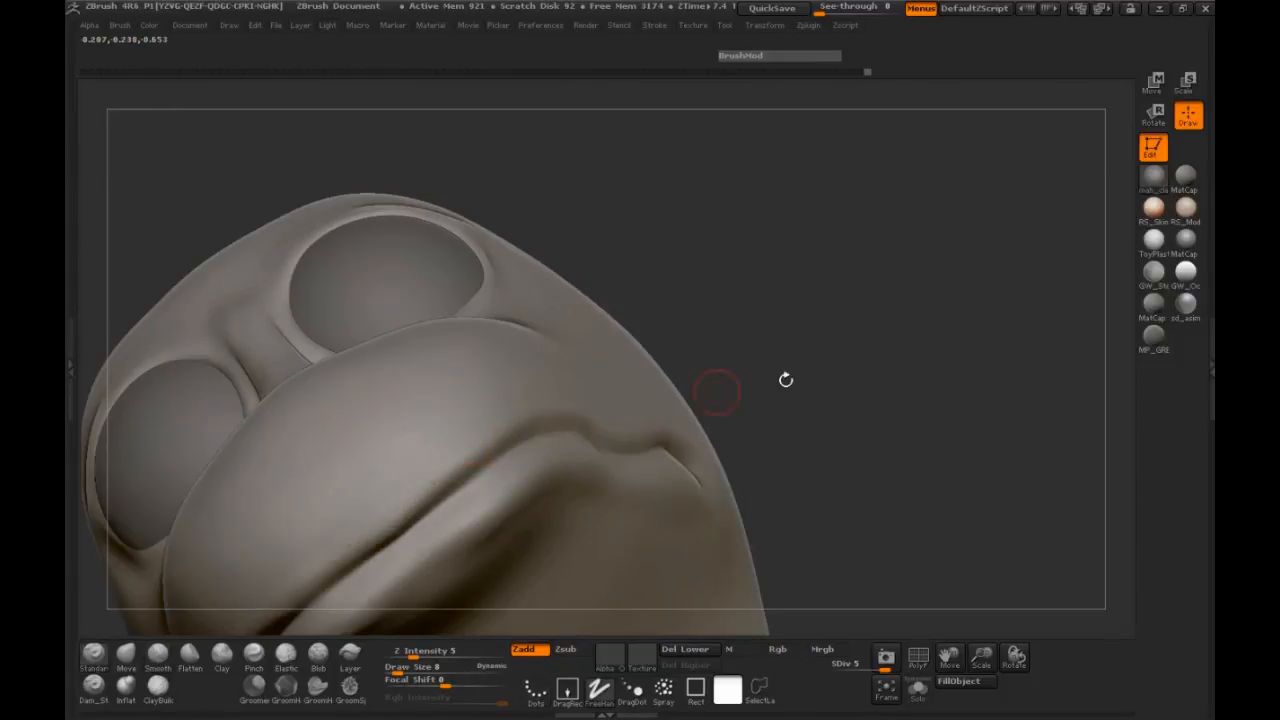
left_click_drag(783, 377, 749, 449)
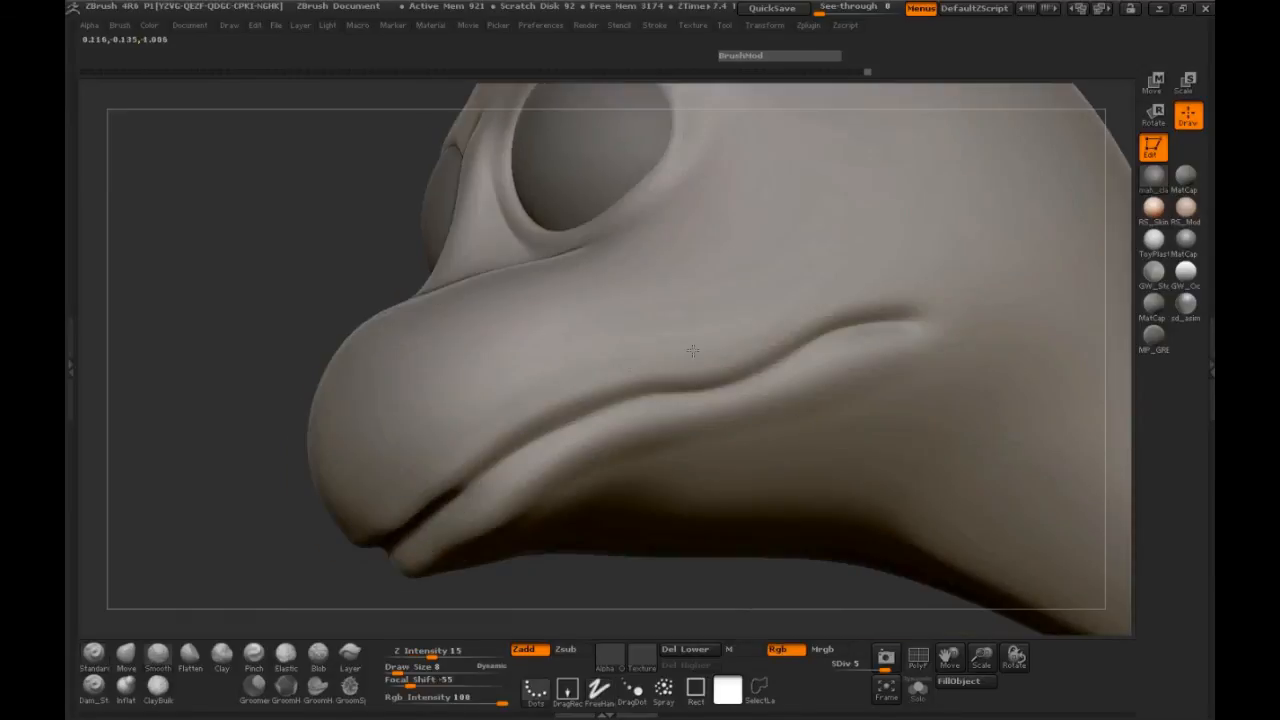
Shape and smooth the front of the lower lip at Draw Size 11, using subdivision level 4, and return to level 5
mouse_move(280, 500)
left_mouse_down()
mouse_move(220, 497)
mouse_move(164, 380)
mouse_move(400, 360)
left_mouse_up()
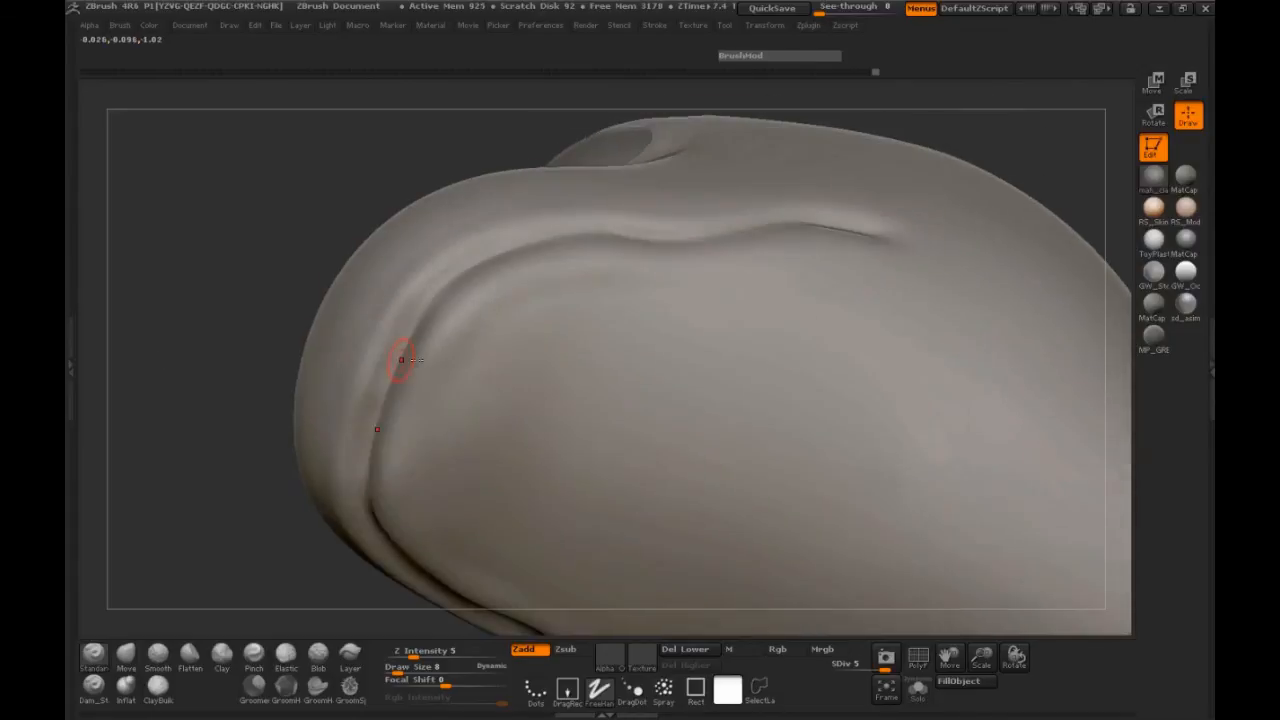
key("space")
left_click_drag(476, 351, 472, 328)
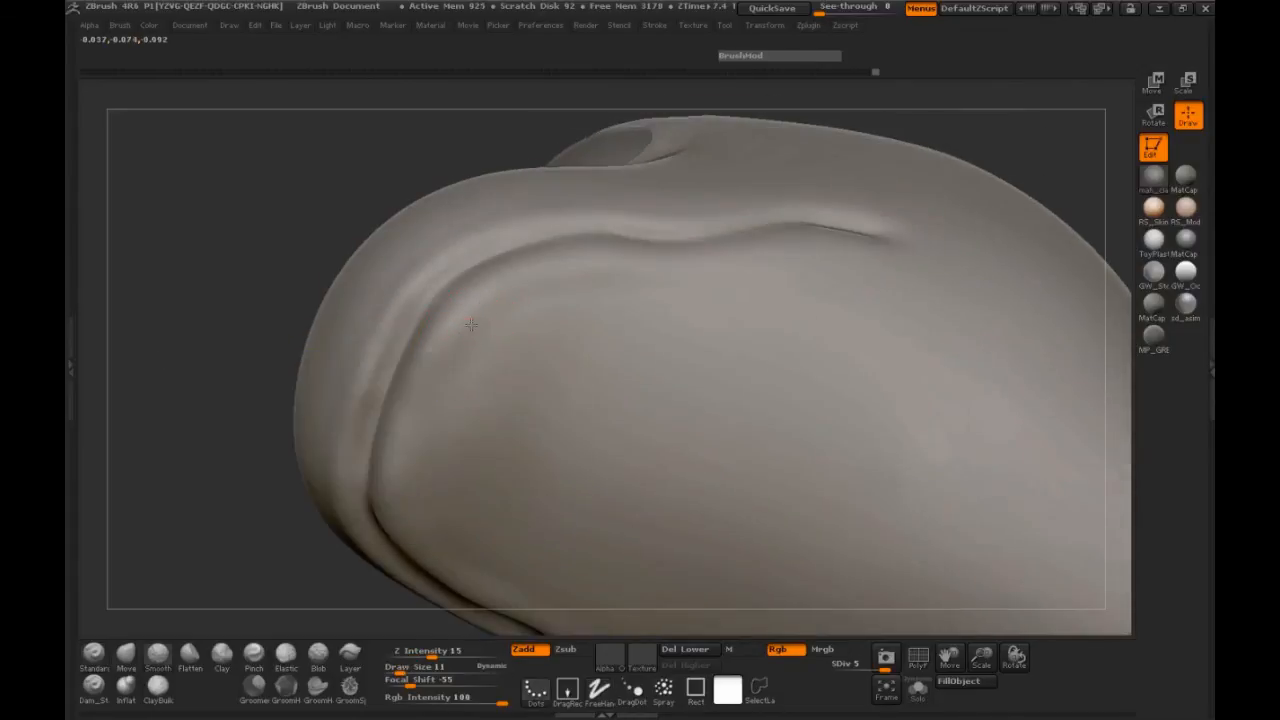
key("shift+d")
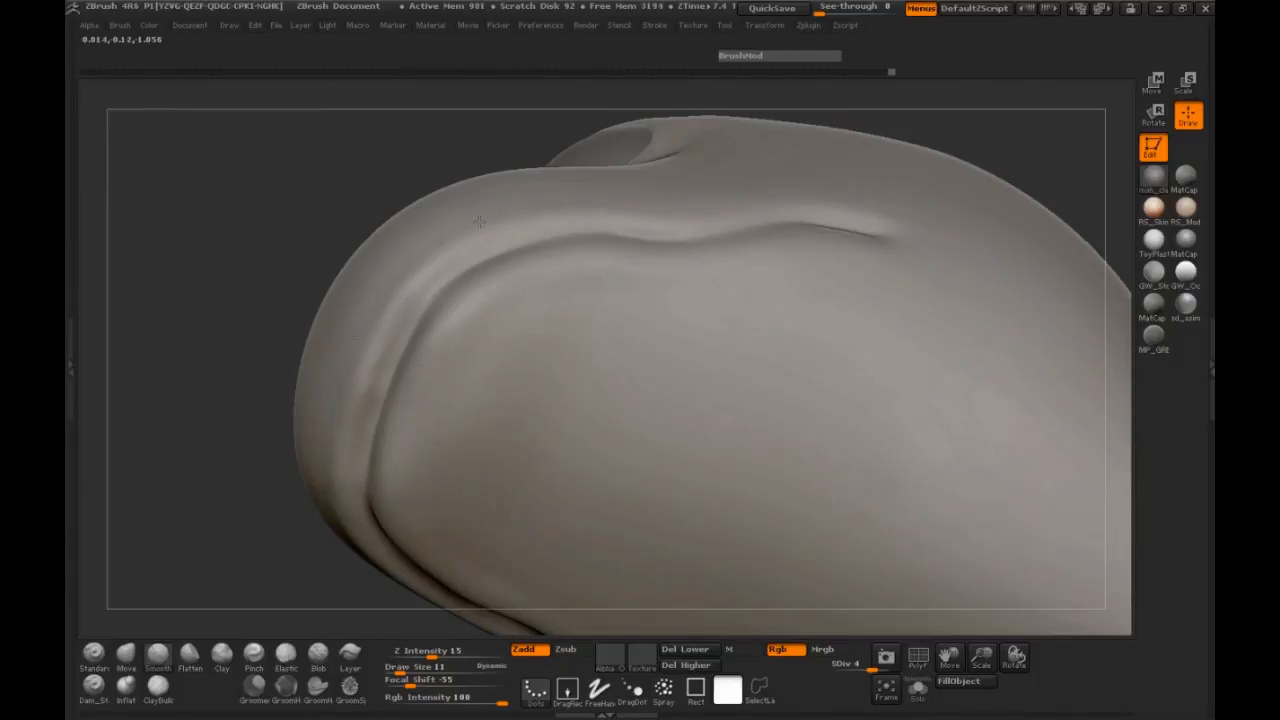
key("d")
left_click_drag(163, 306, 230, 345)
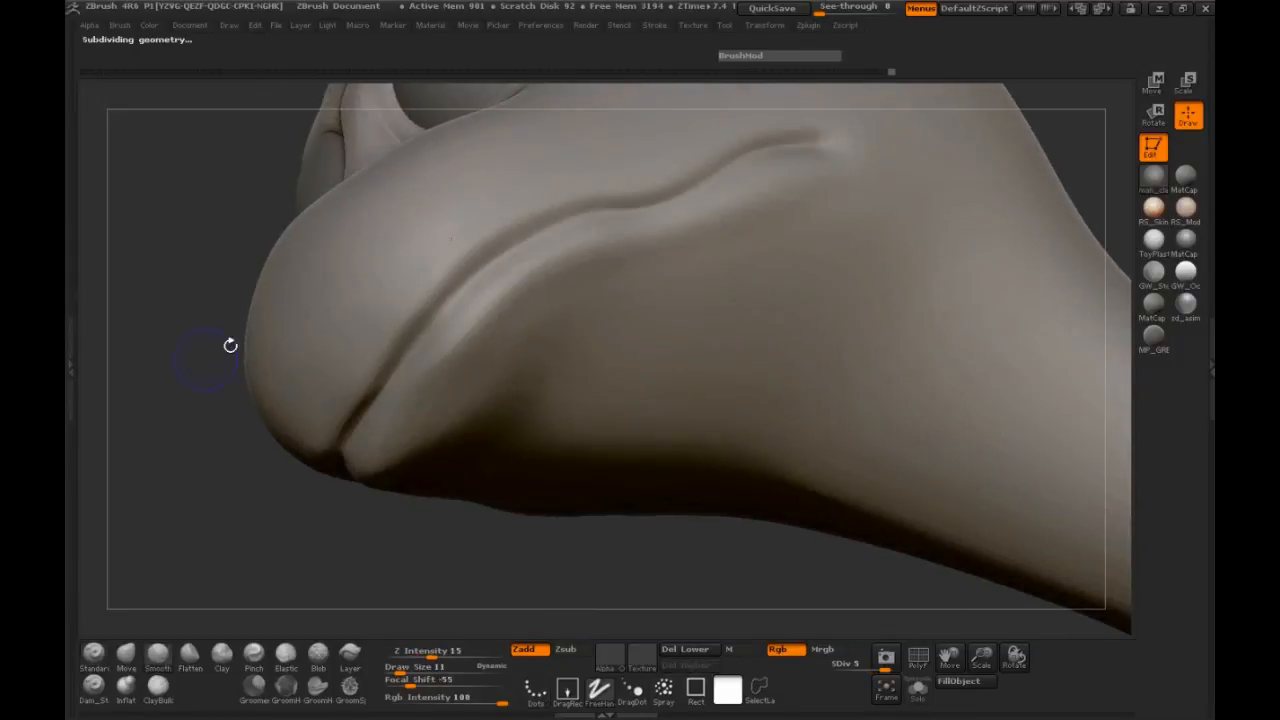
Build up the front edge of the lip with a stroke from beneath the jaw
mouse_move(249, 409)
left_mouse_down()
mouse_move(580, 366)
mouse_move(614, 306)
mouse_move(567, 333)
mouse_move(566, 366)
mouse_move(260, 322)
left_mouse_up()
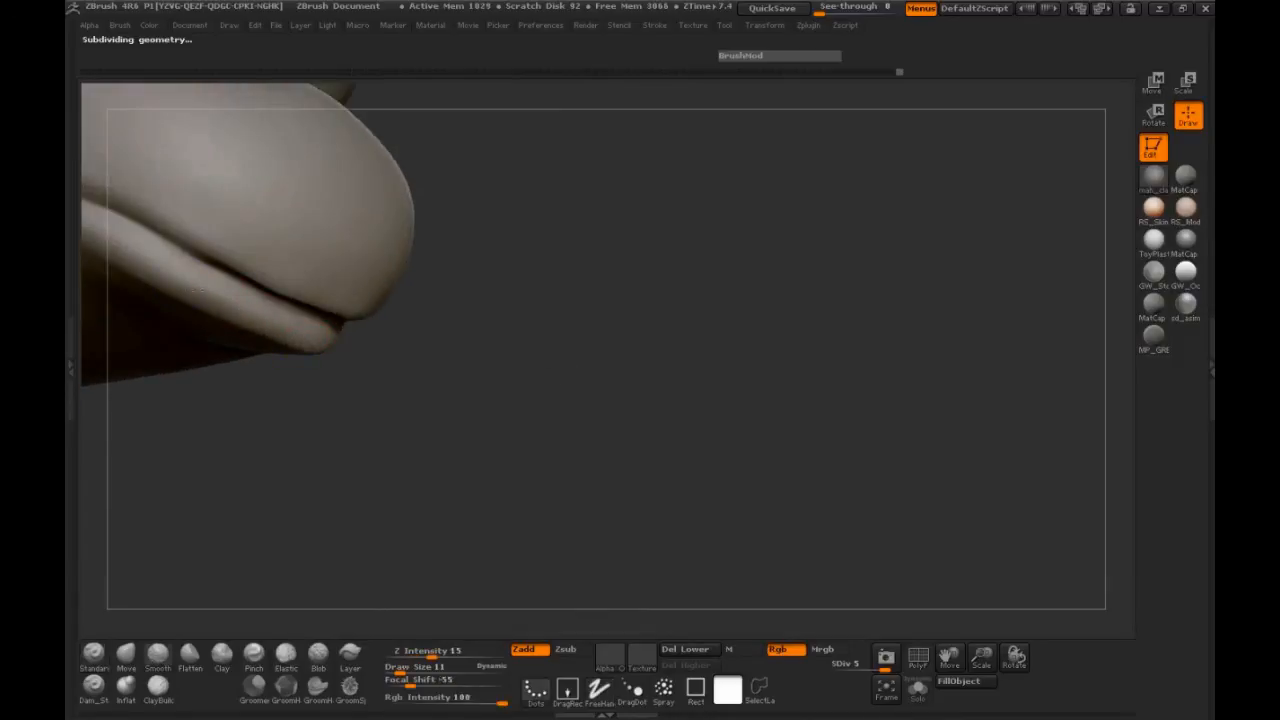
mouse_move(503, 374)
left_mouse_down()
mouse_move(377, 397)
mouse_move(449, 463)
mouse_move(428, 357)
mouse_move(214, 371)
left_mouse_up()
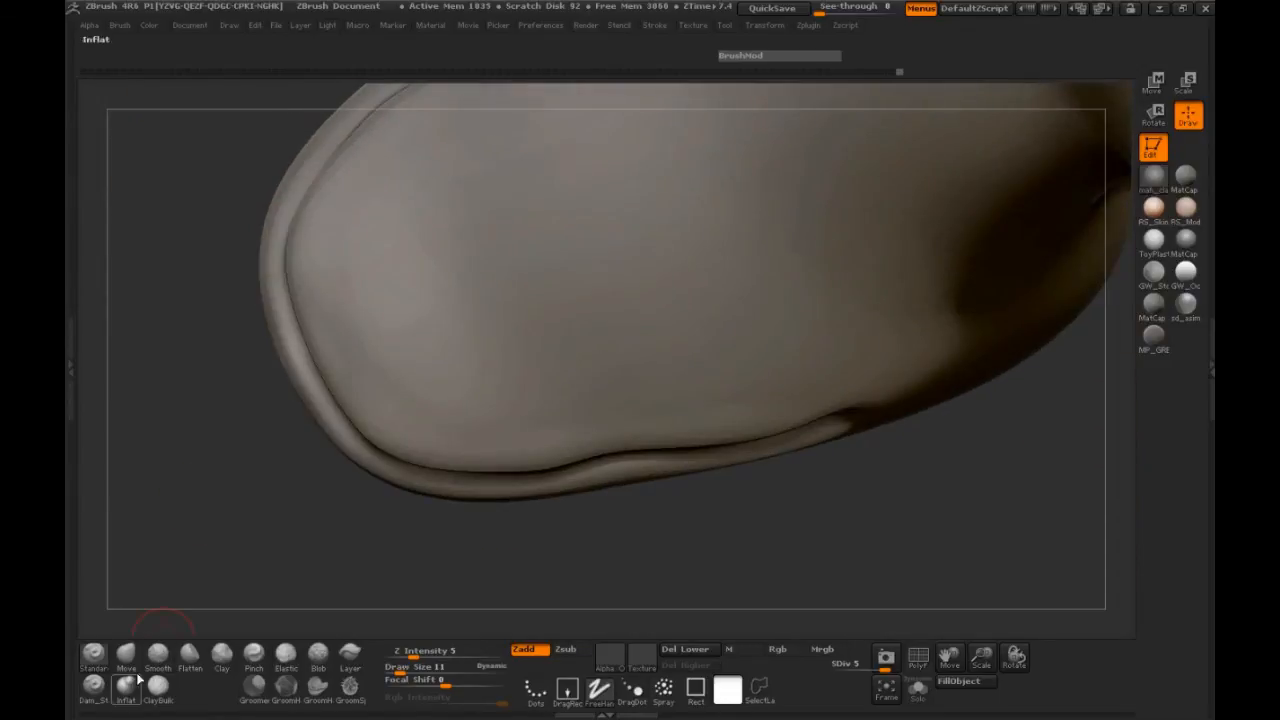
key("space")
mouse_move(332, 363)
left_mouse_down()
mouse_move(345, 363)
mouse_move(301, 376)
mouse_move(352, 430)
left_mouse_up()
Smooth the body surface around the base of the flipper with the Smooth brush at Draw Size 62
left_click_drag(244, 470, 623, 394)
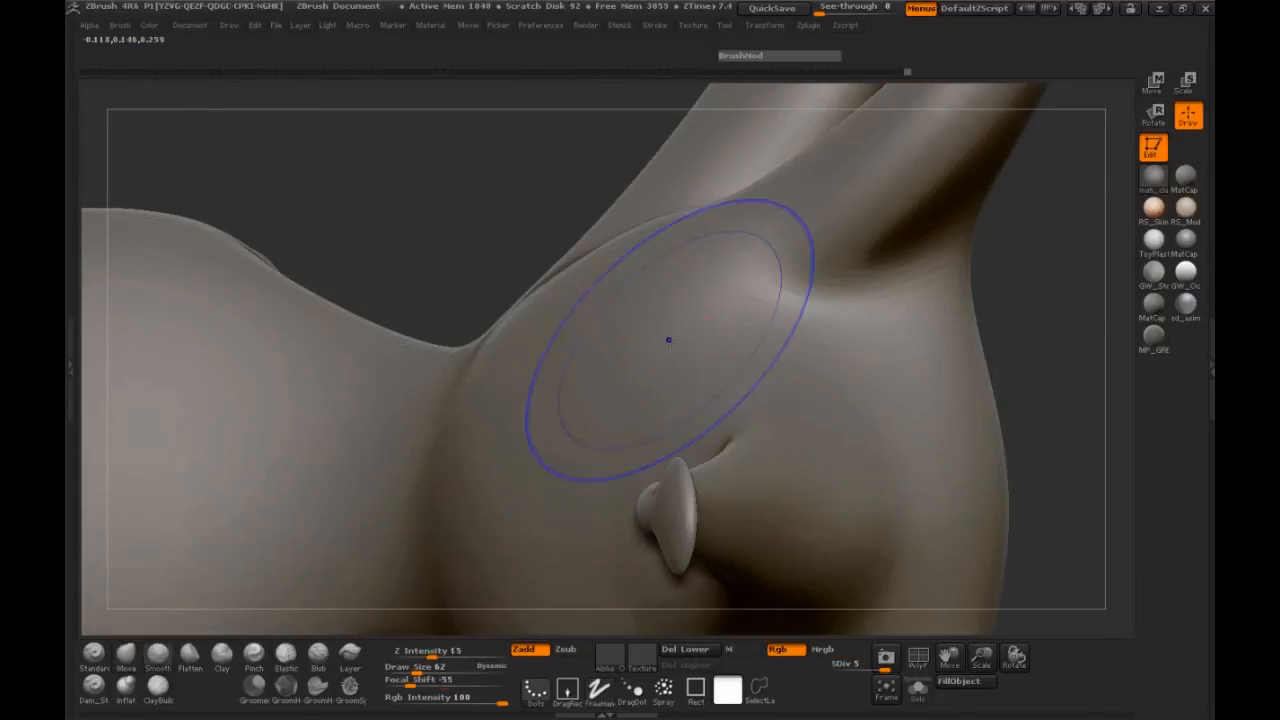
left_click_drag(982, 657, 940, 590)
mouse_move(735, 500)
left_mouse_down()
mouse_move(850, 440)
mouse_move(720, 480)
left_mouse_up()
left_click_drag(675, 345, 646, 357)
left_click_drag(368, 481, 866, 381)
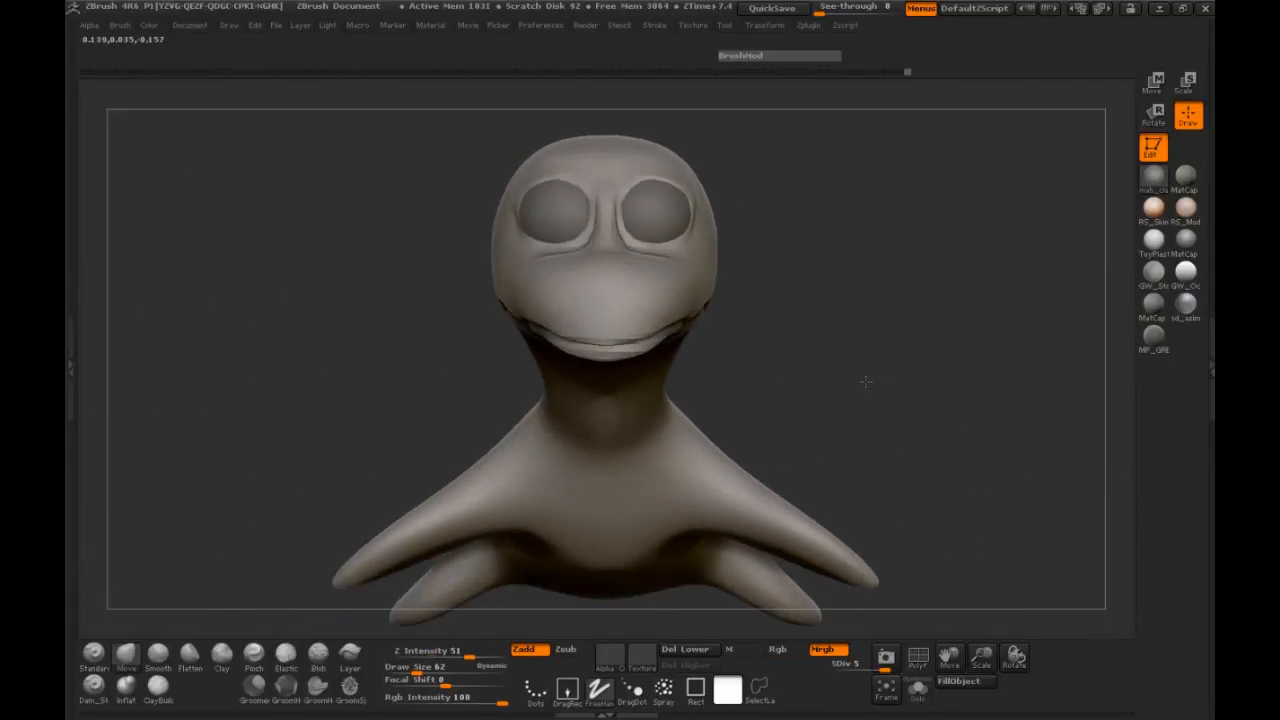